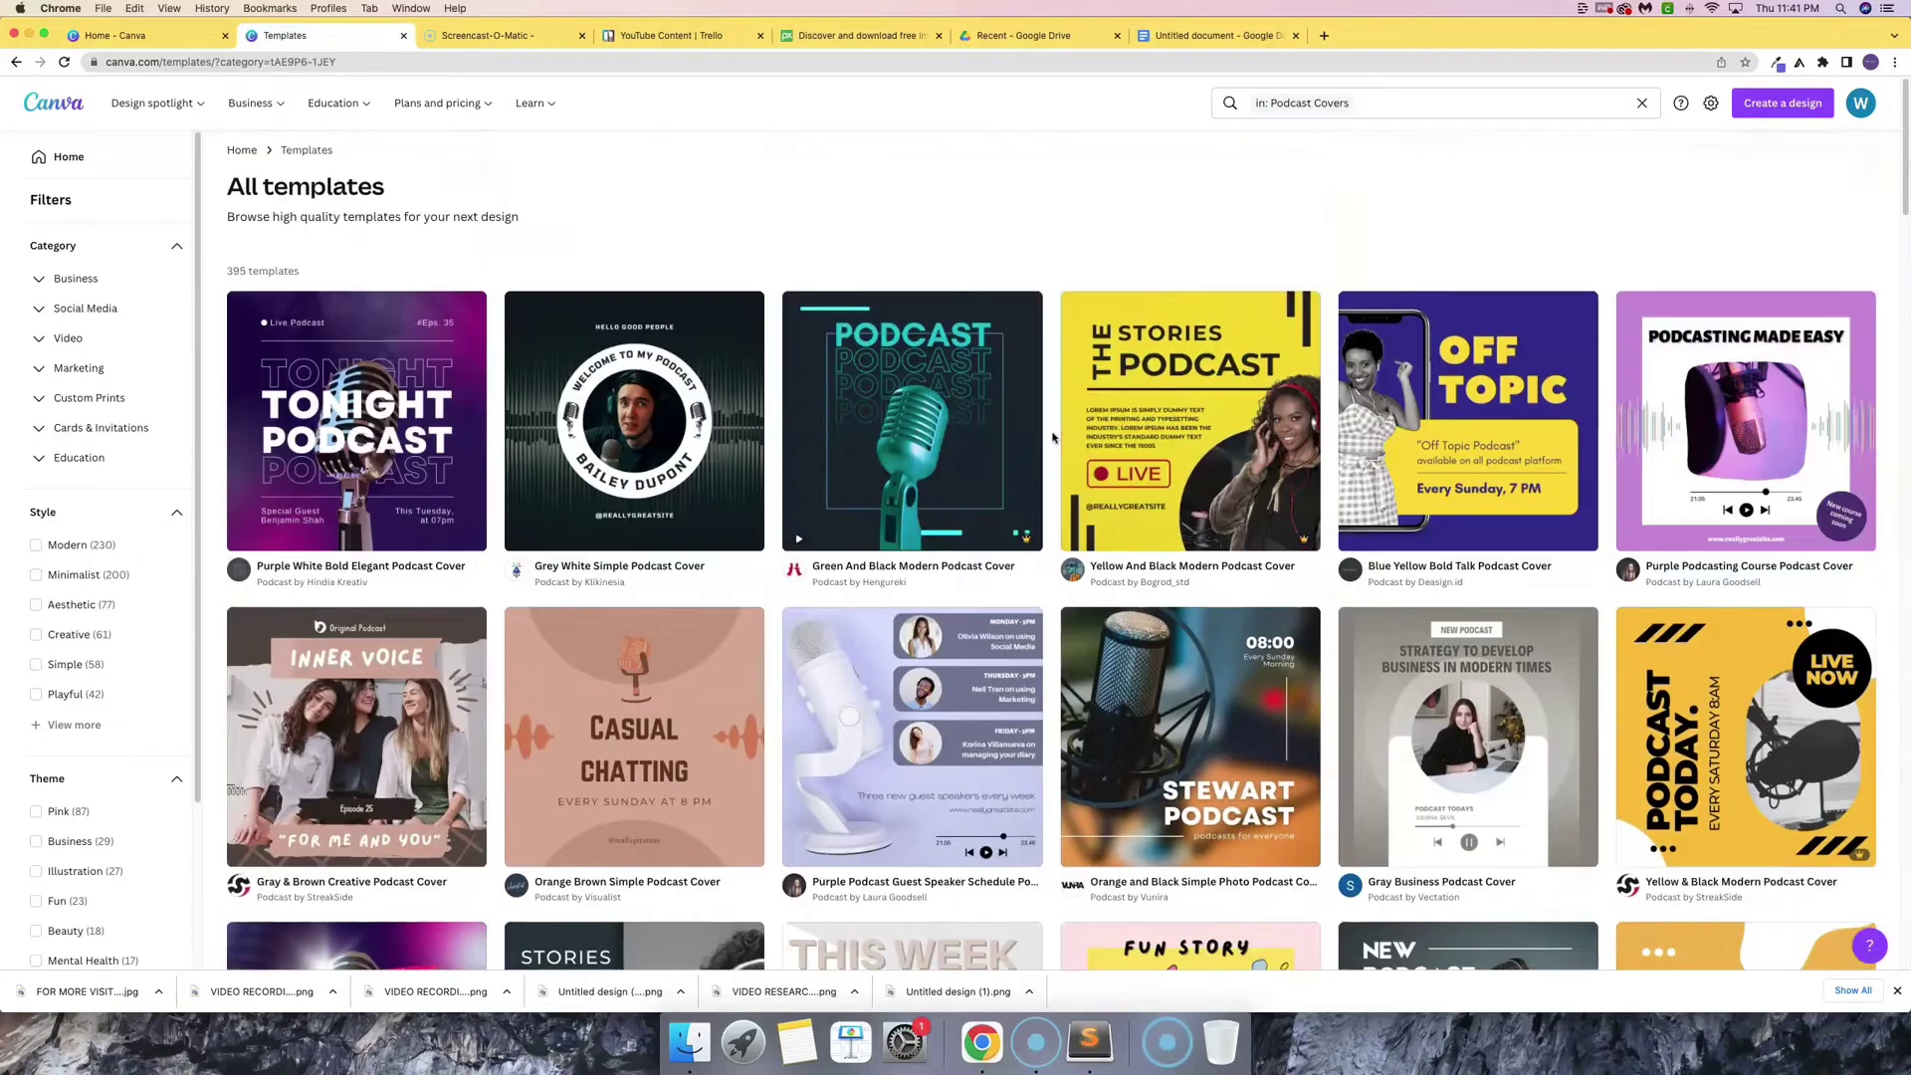
- Scroll the podcast cover templates and preview the Purple White Bold Elegant Podcast Cover
scroll(1040, 487, "down", 10)
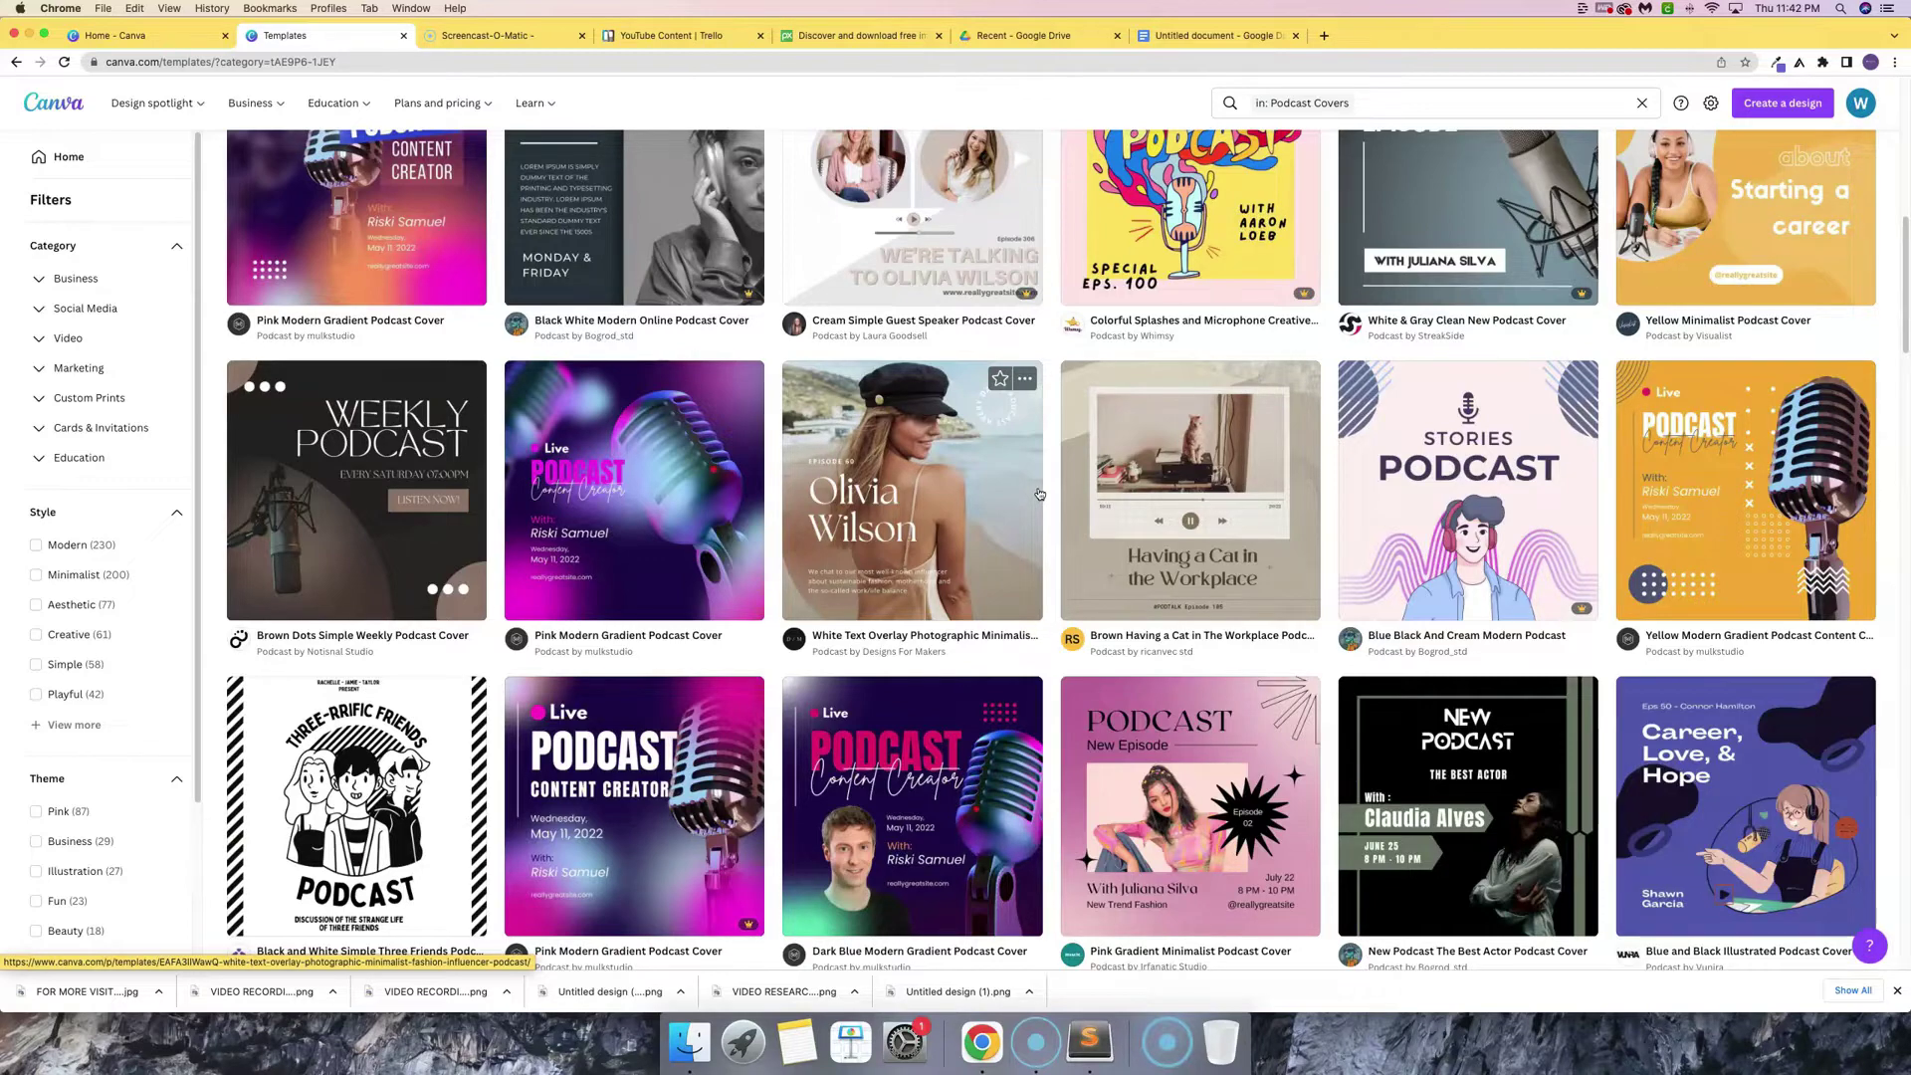
scroll(1039, 495, "down", 5)
scroll(932, 537, "up", 3)
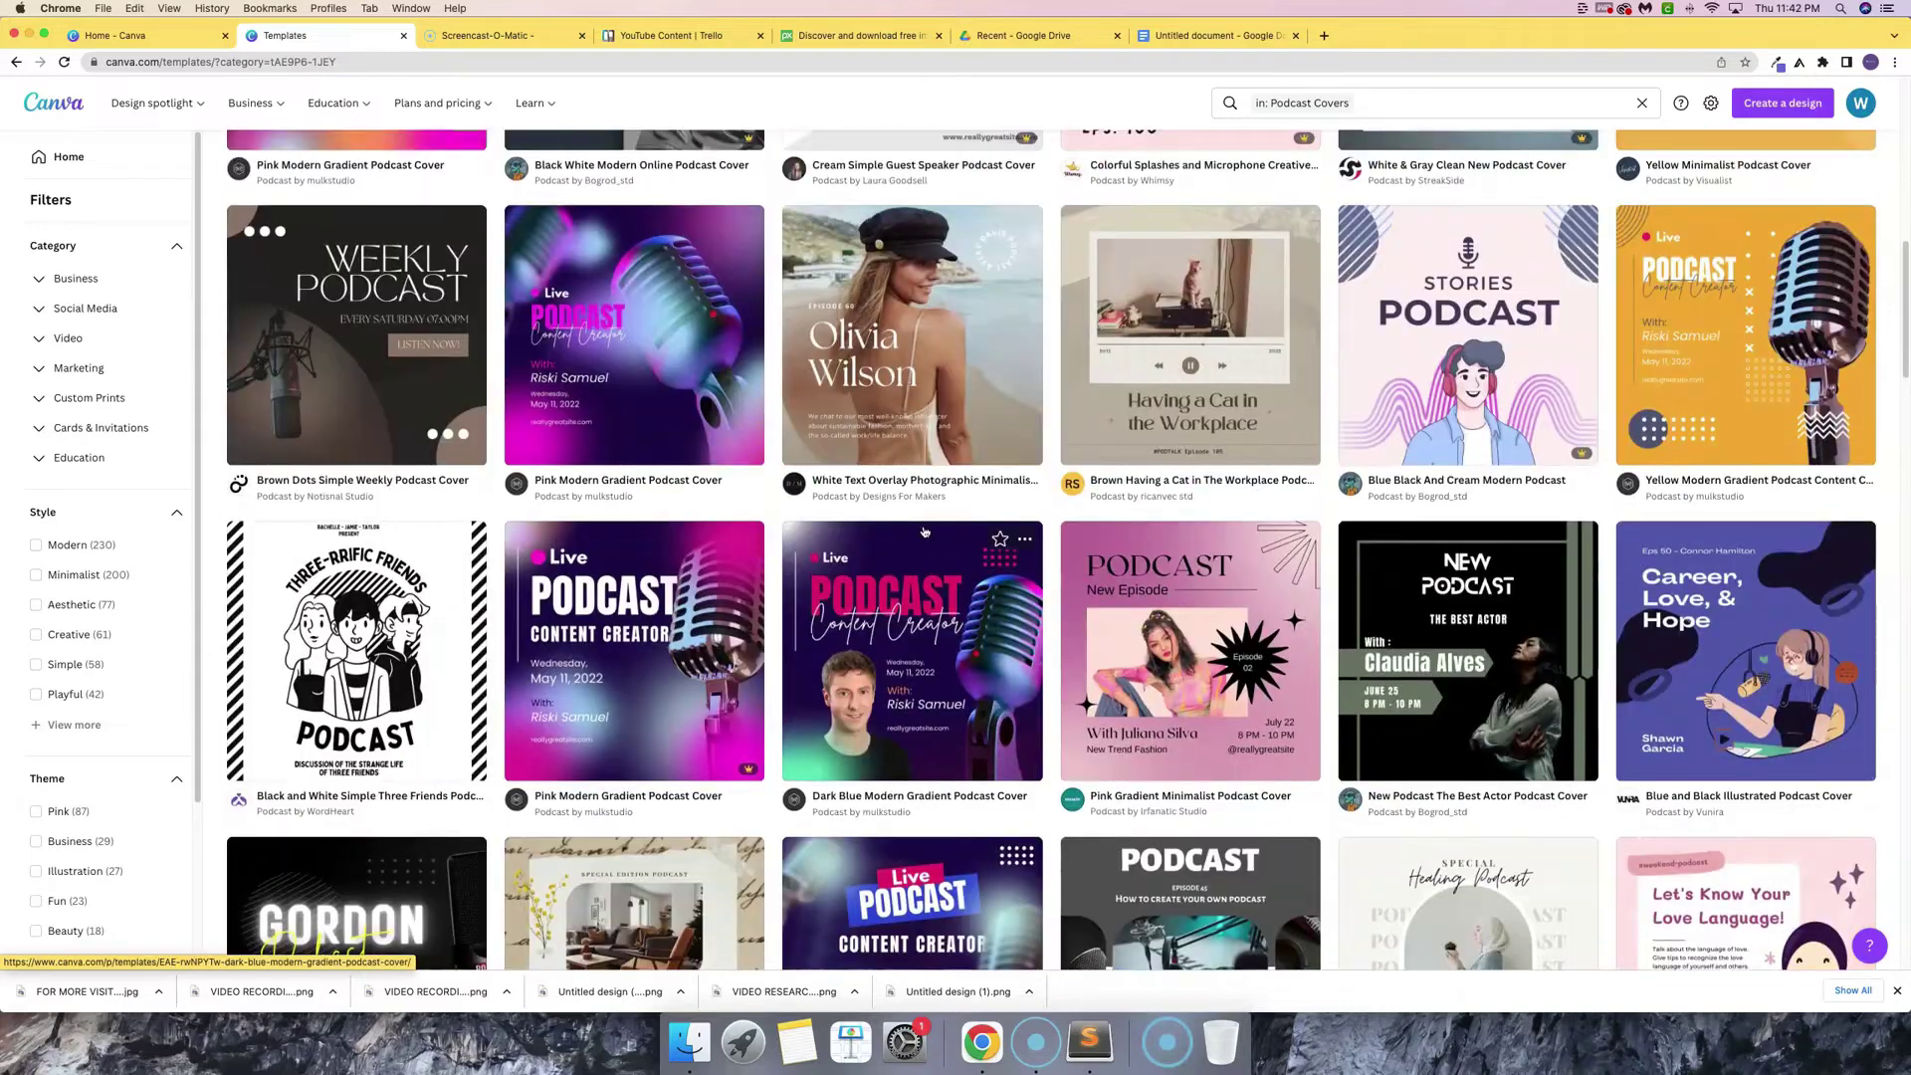
scroll(931, 538, "down", 3)
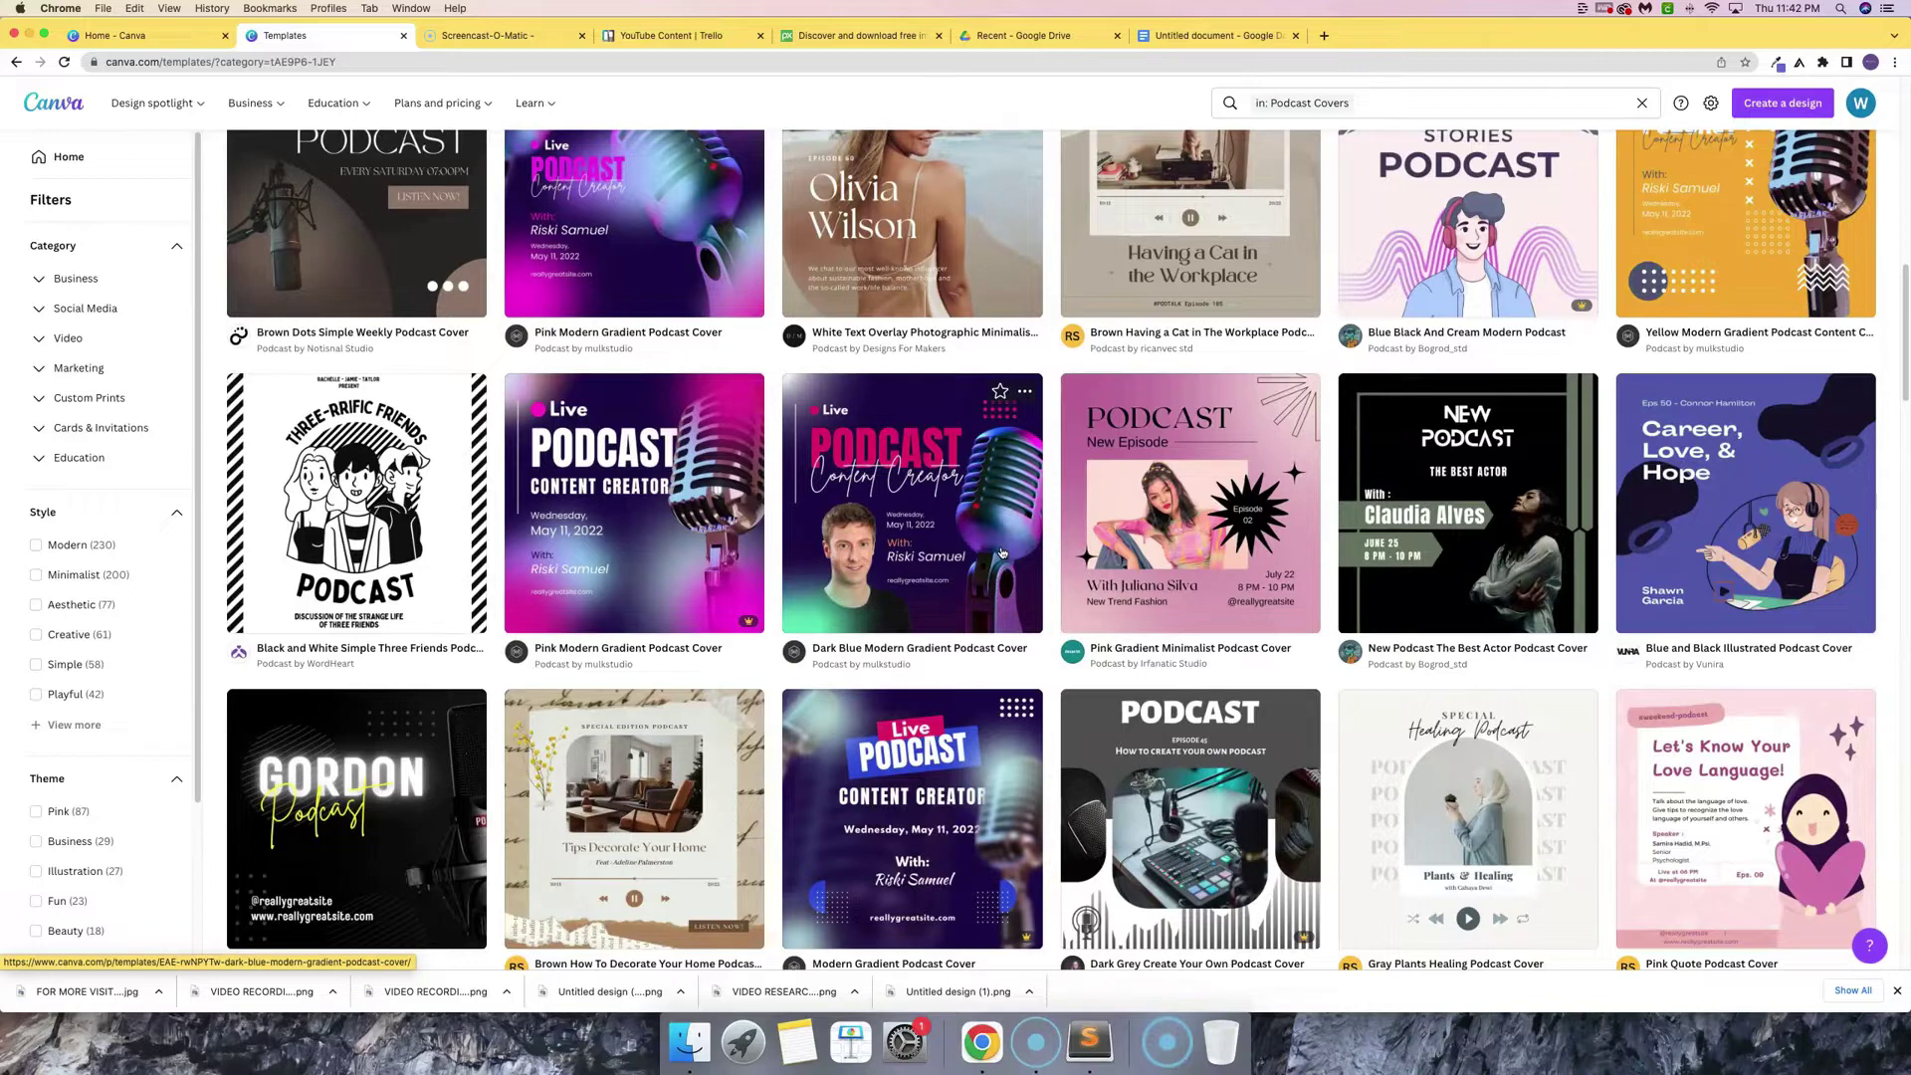
scroll(1003, 587, "up", 10)
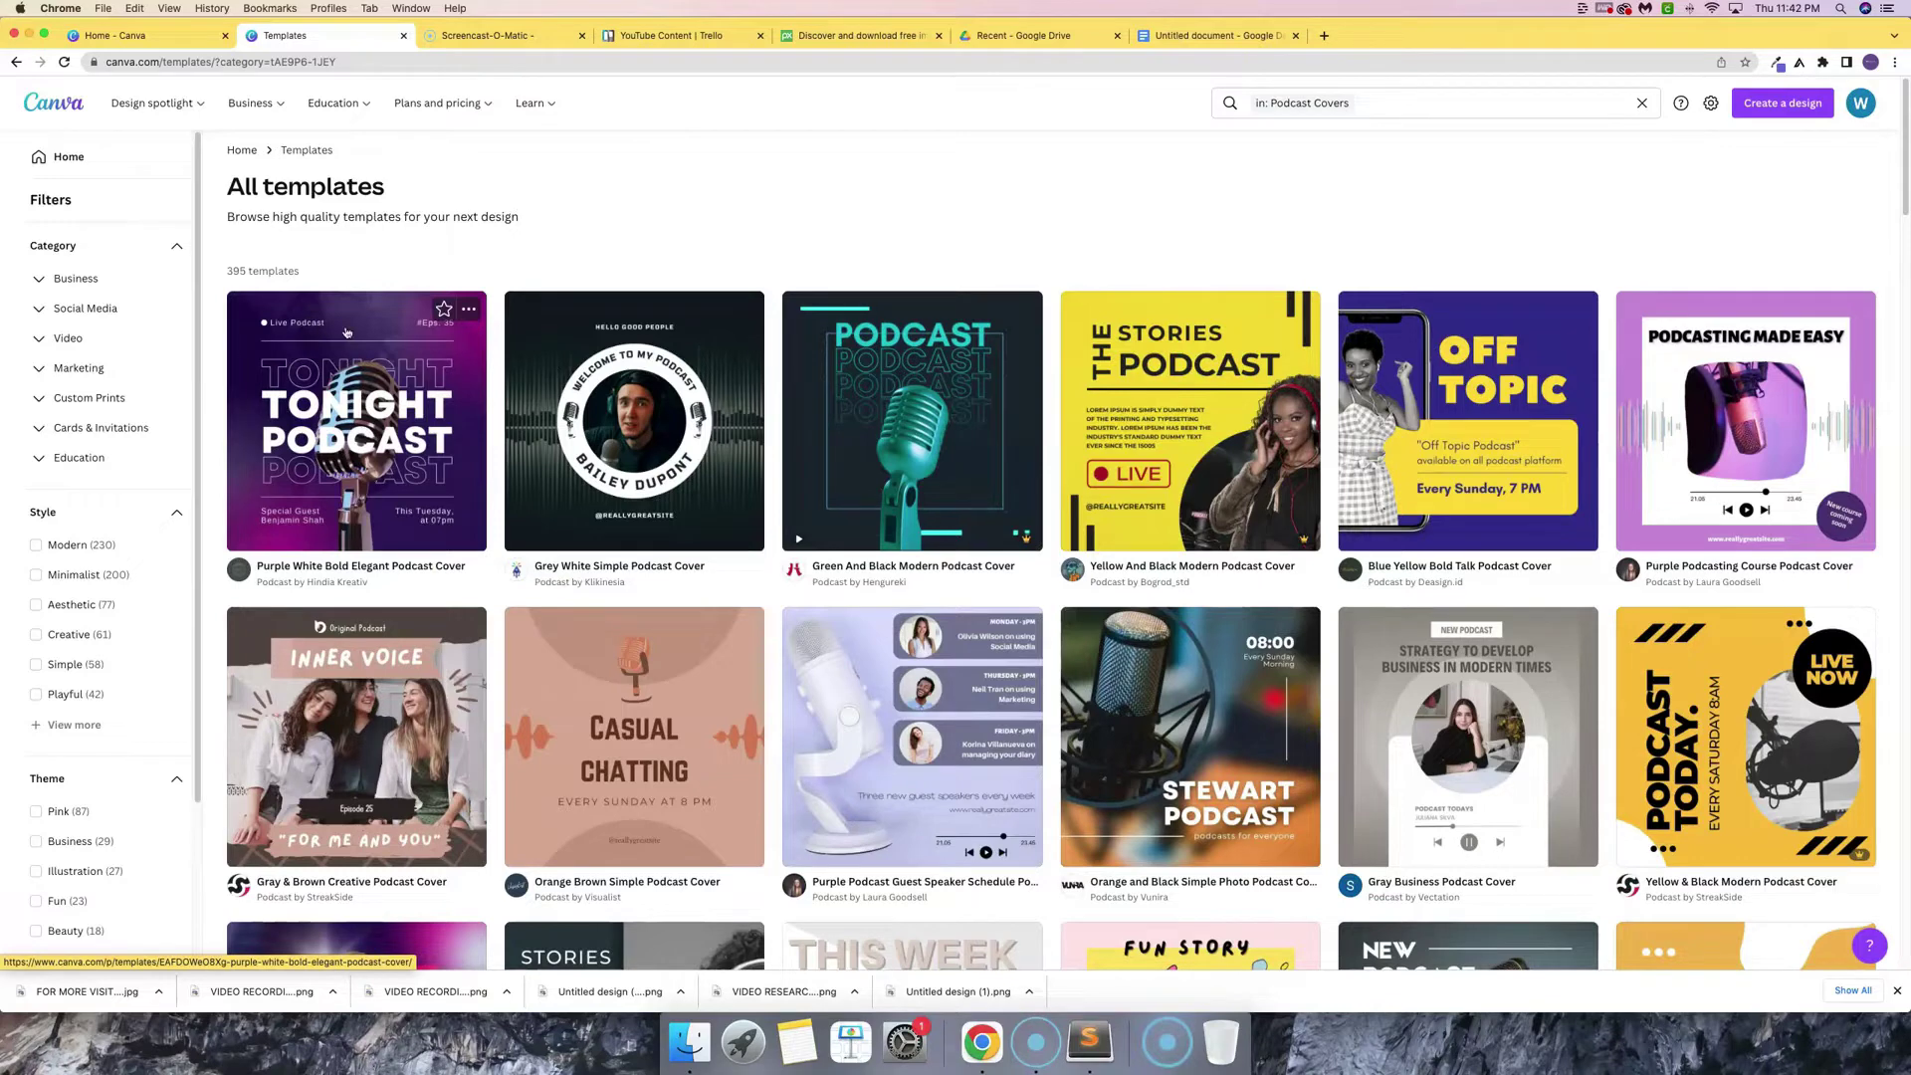
left_click(346, 331)
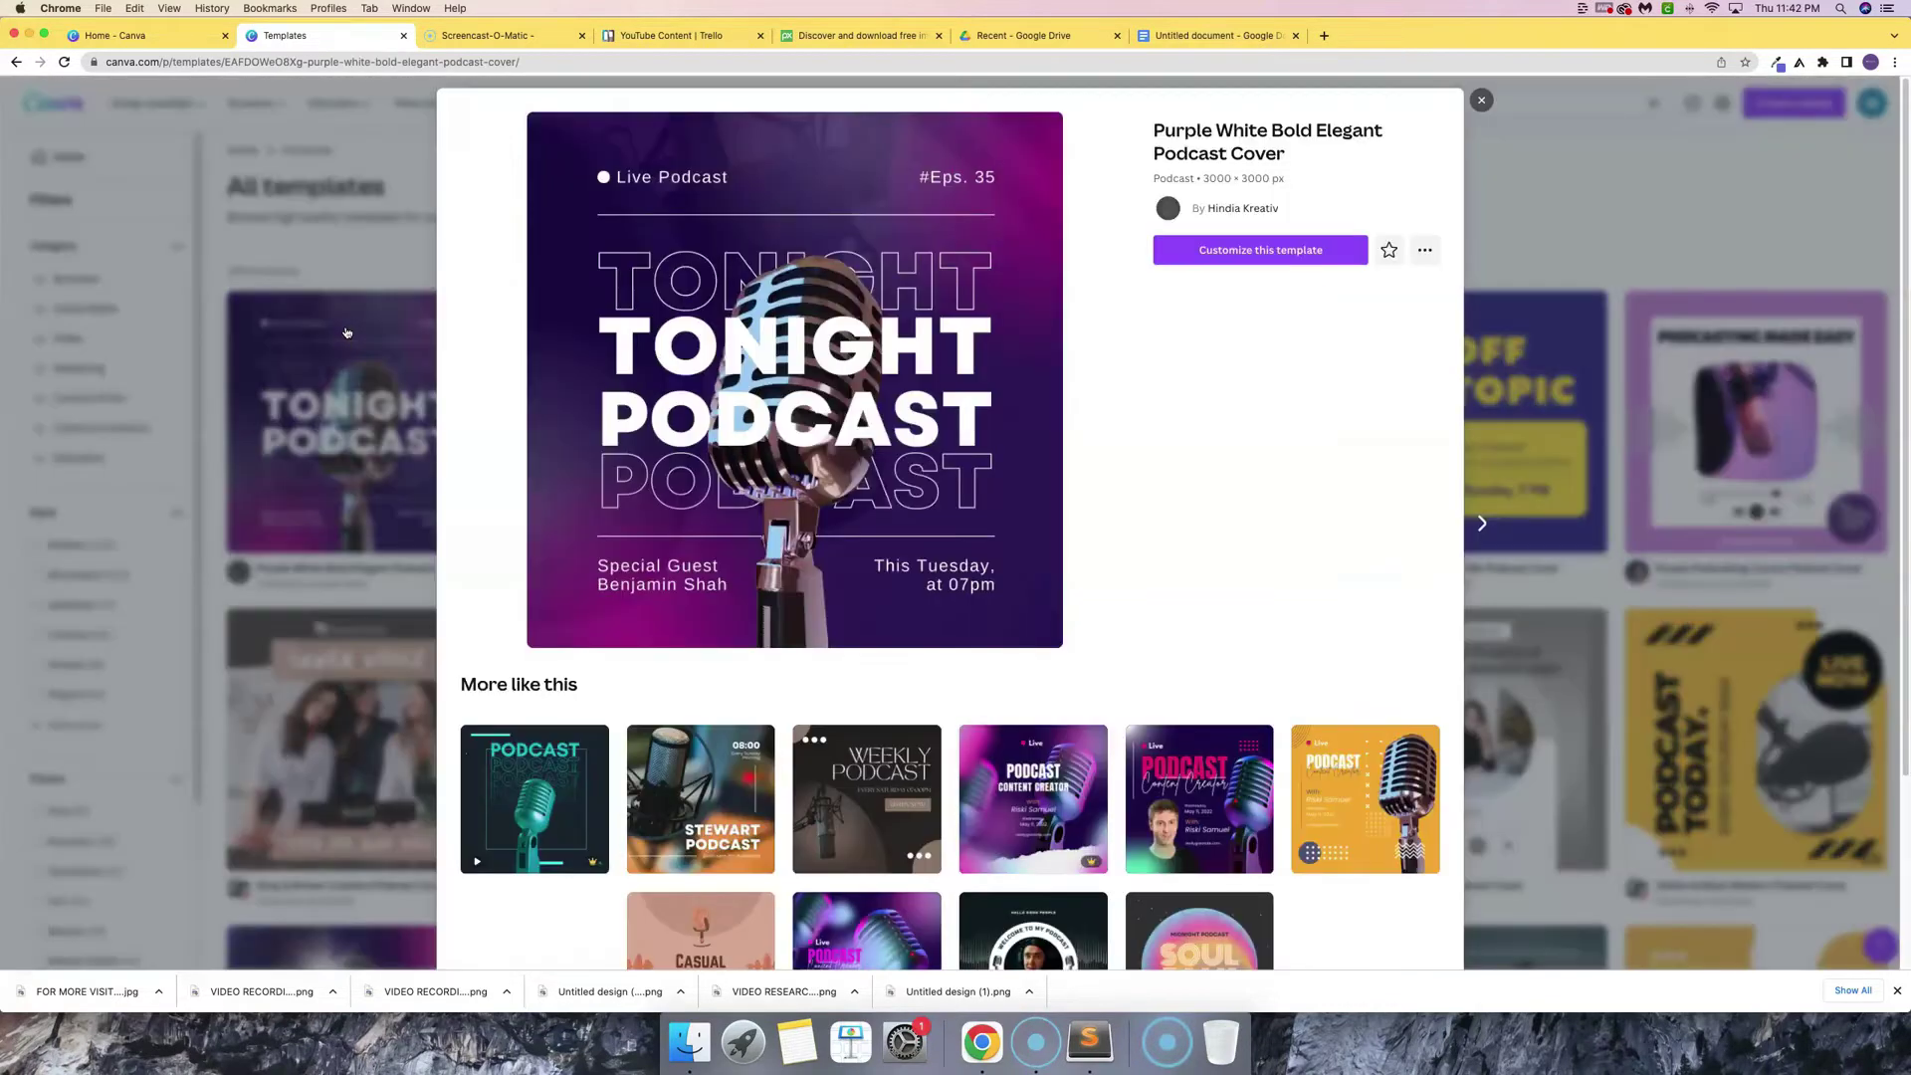
- Customize the Purple White Bold Elegant Podcast Cover template to open it in the editor
left_click(1256, 251)
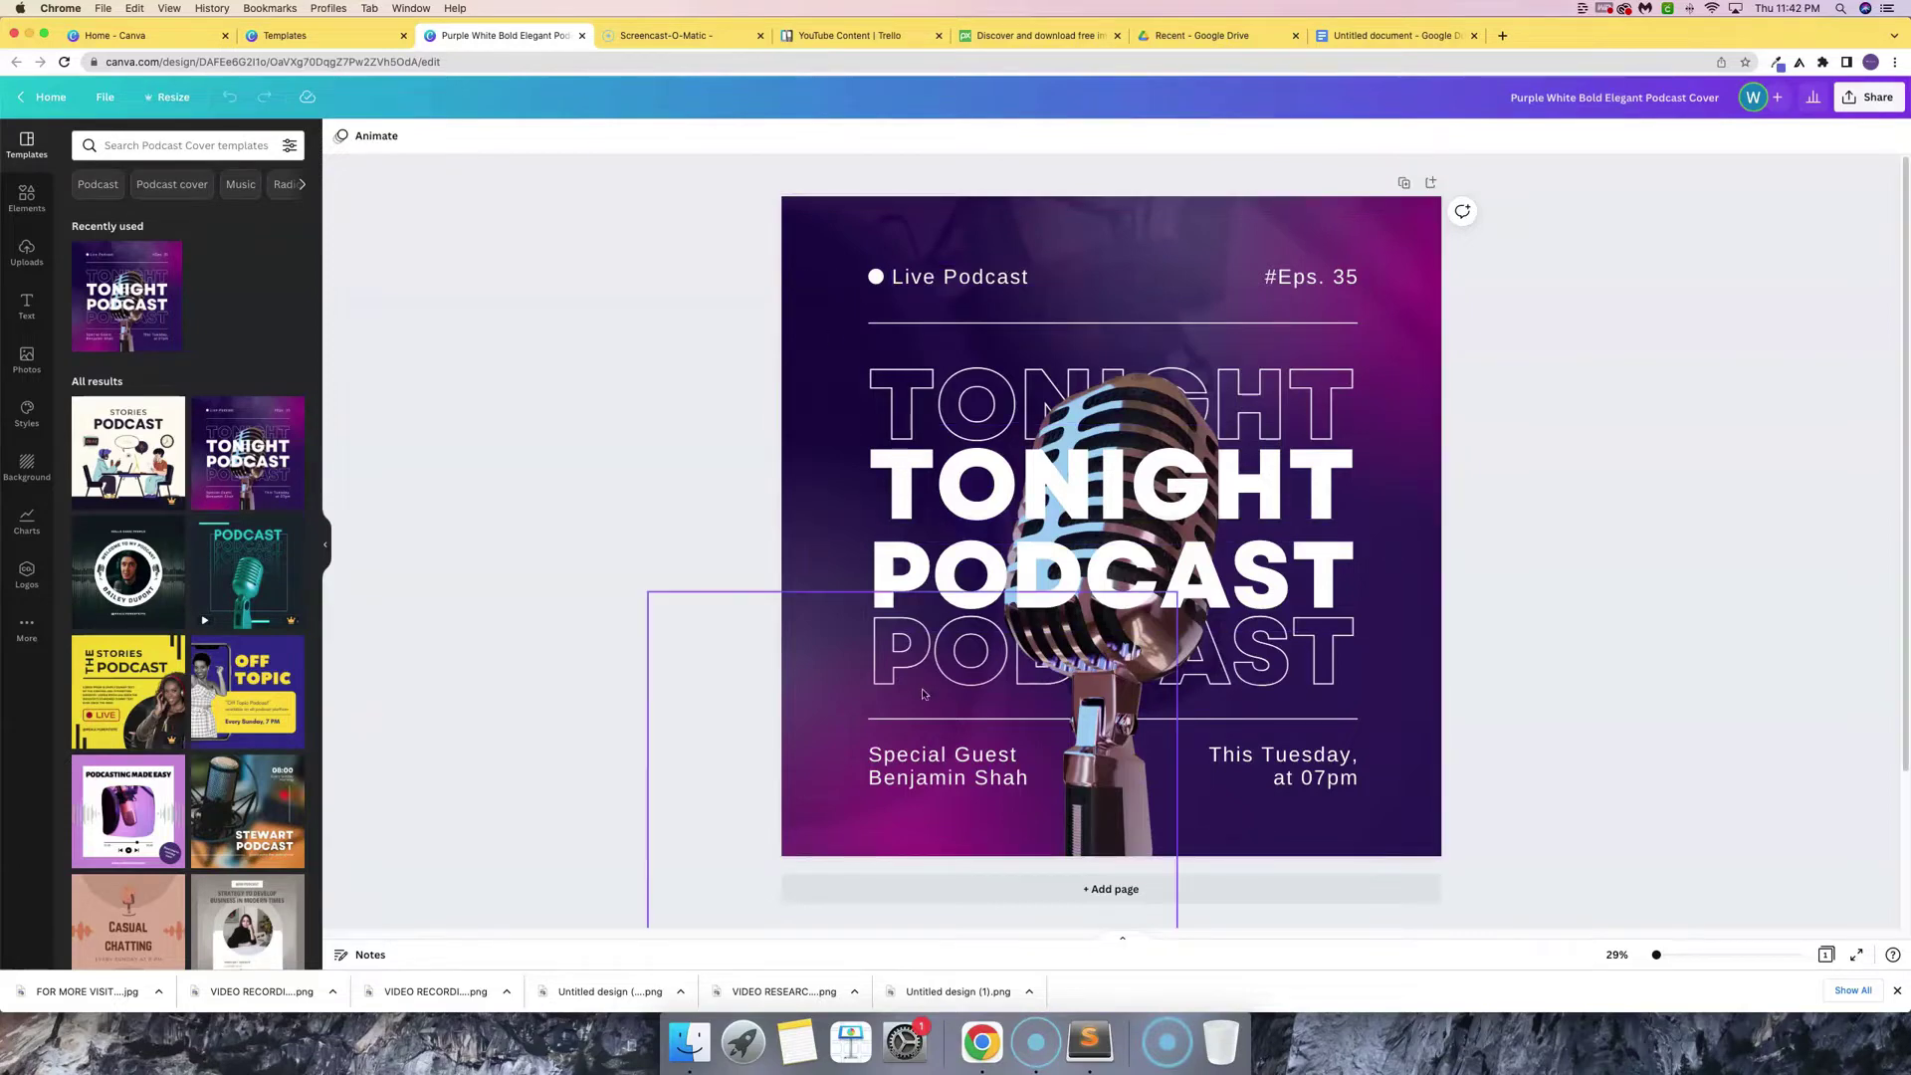
- Delete both TONIGHT titles, both PODCAST titles and the pink glow image
left_click(965, 397)
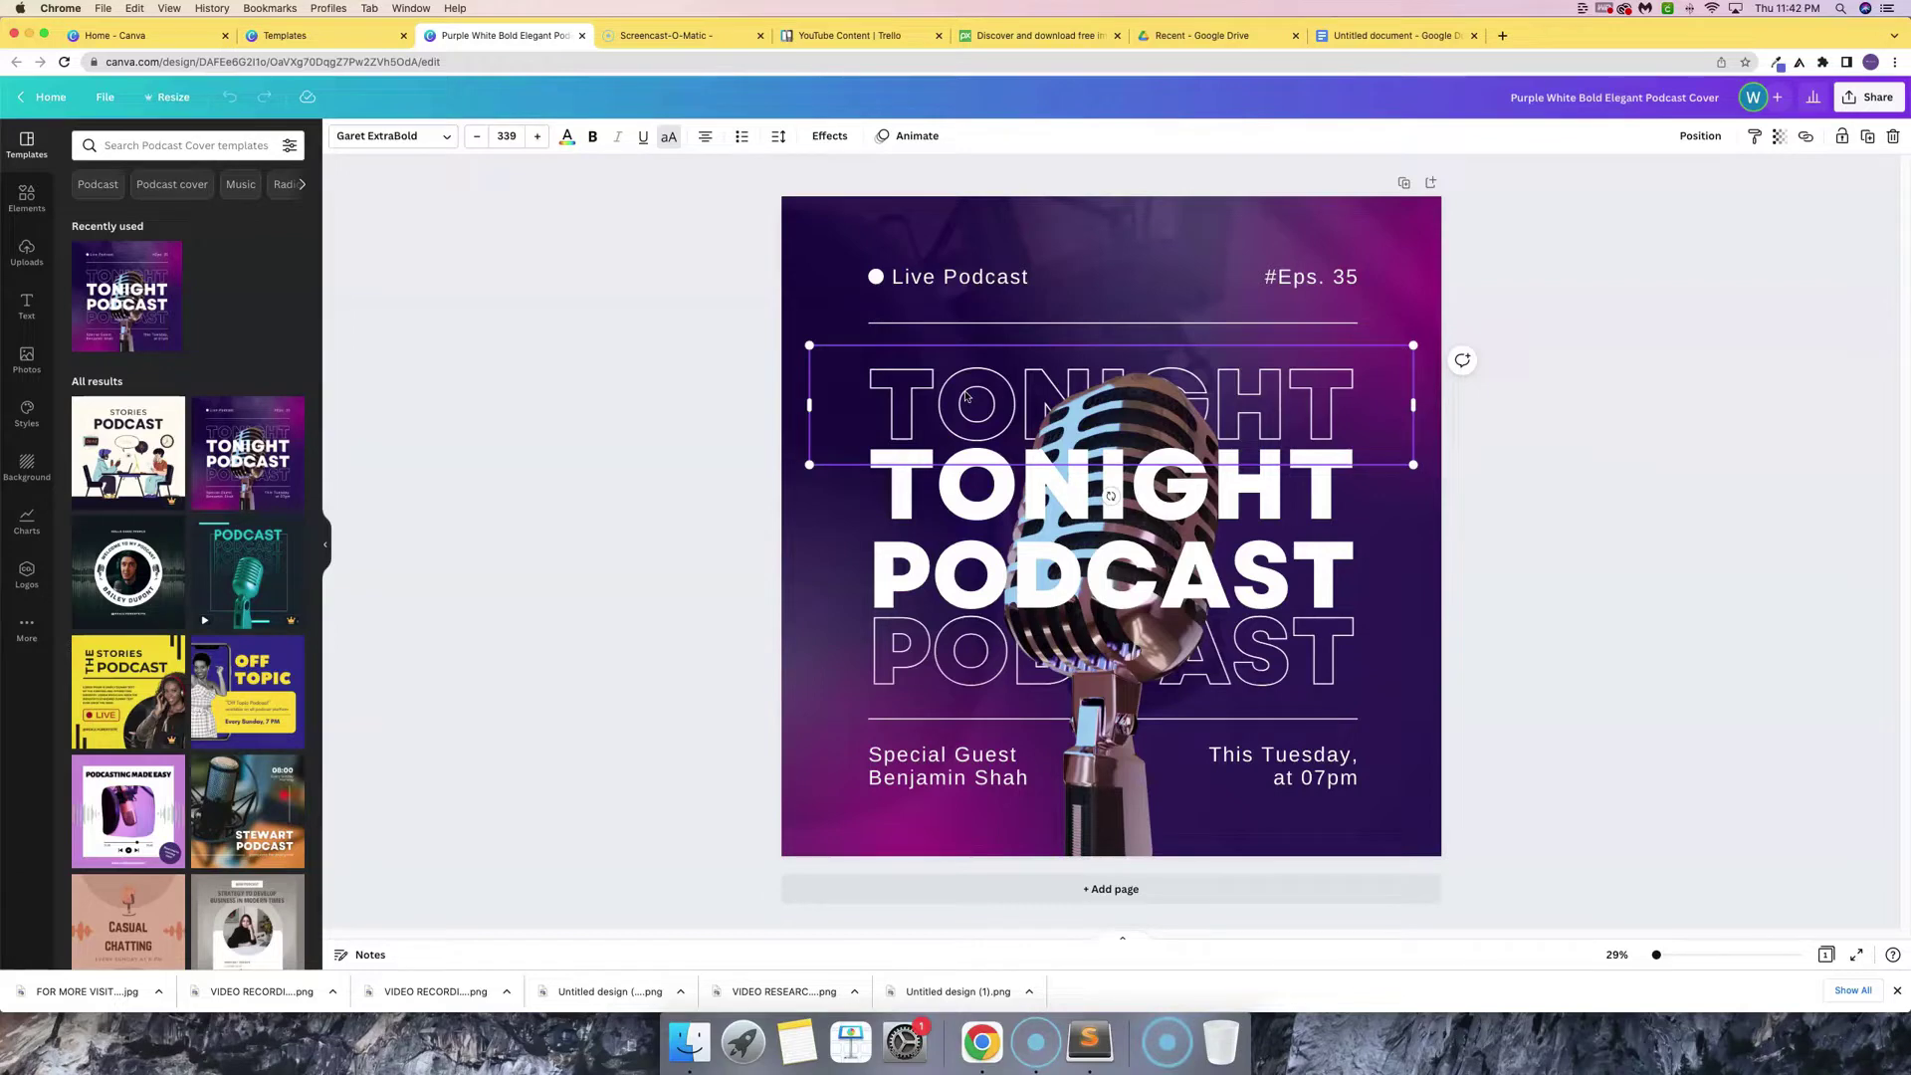
key("Delete")
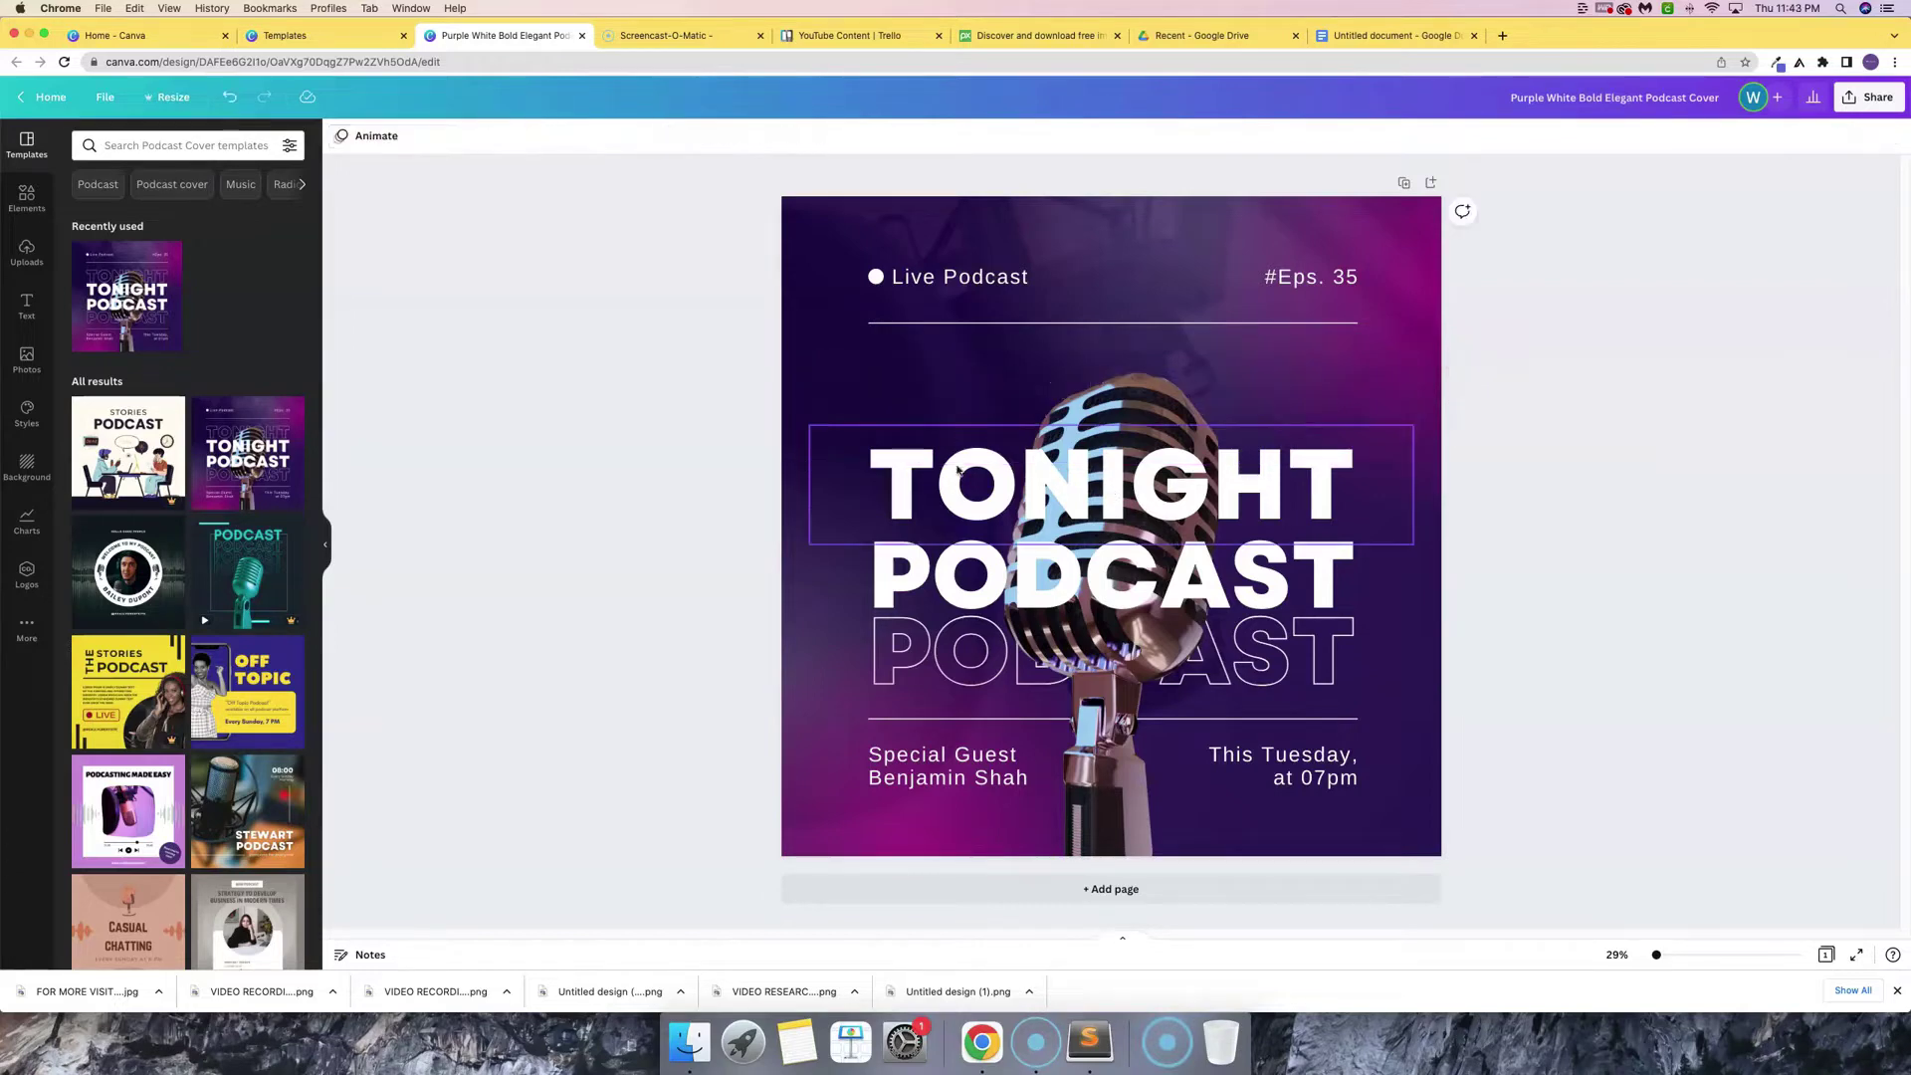
left_click(961, 480)
key("Delete")
left_click(966, 581)
key("Delete")
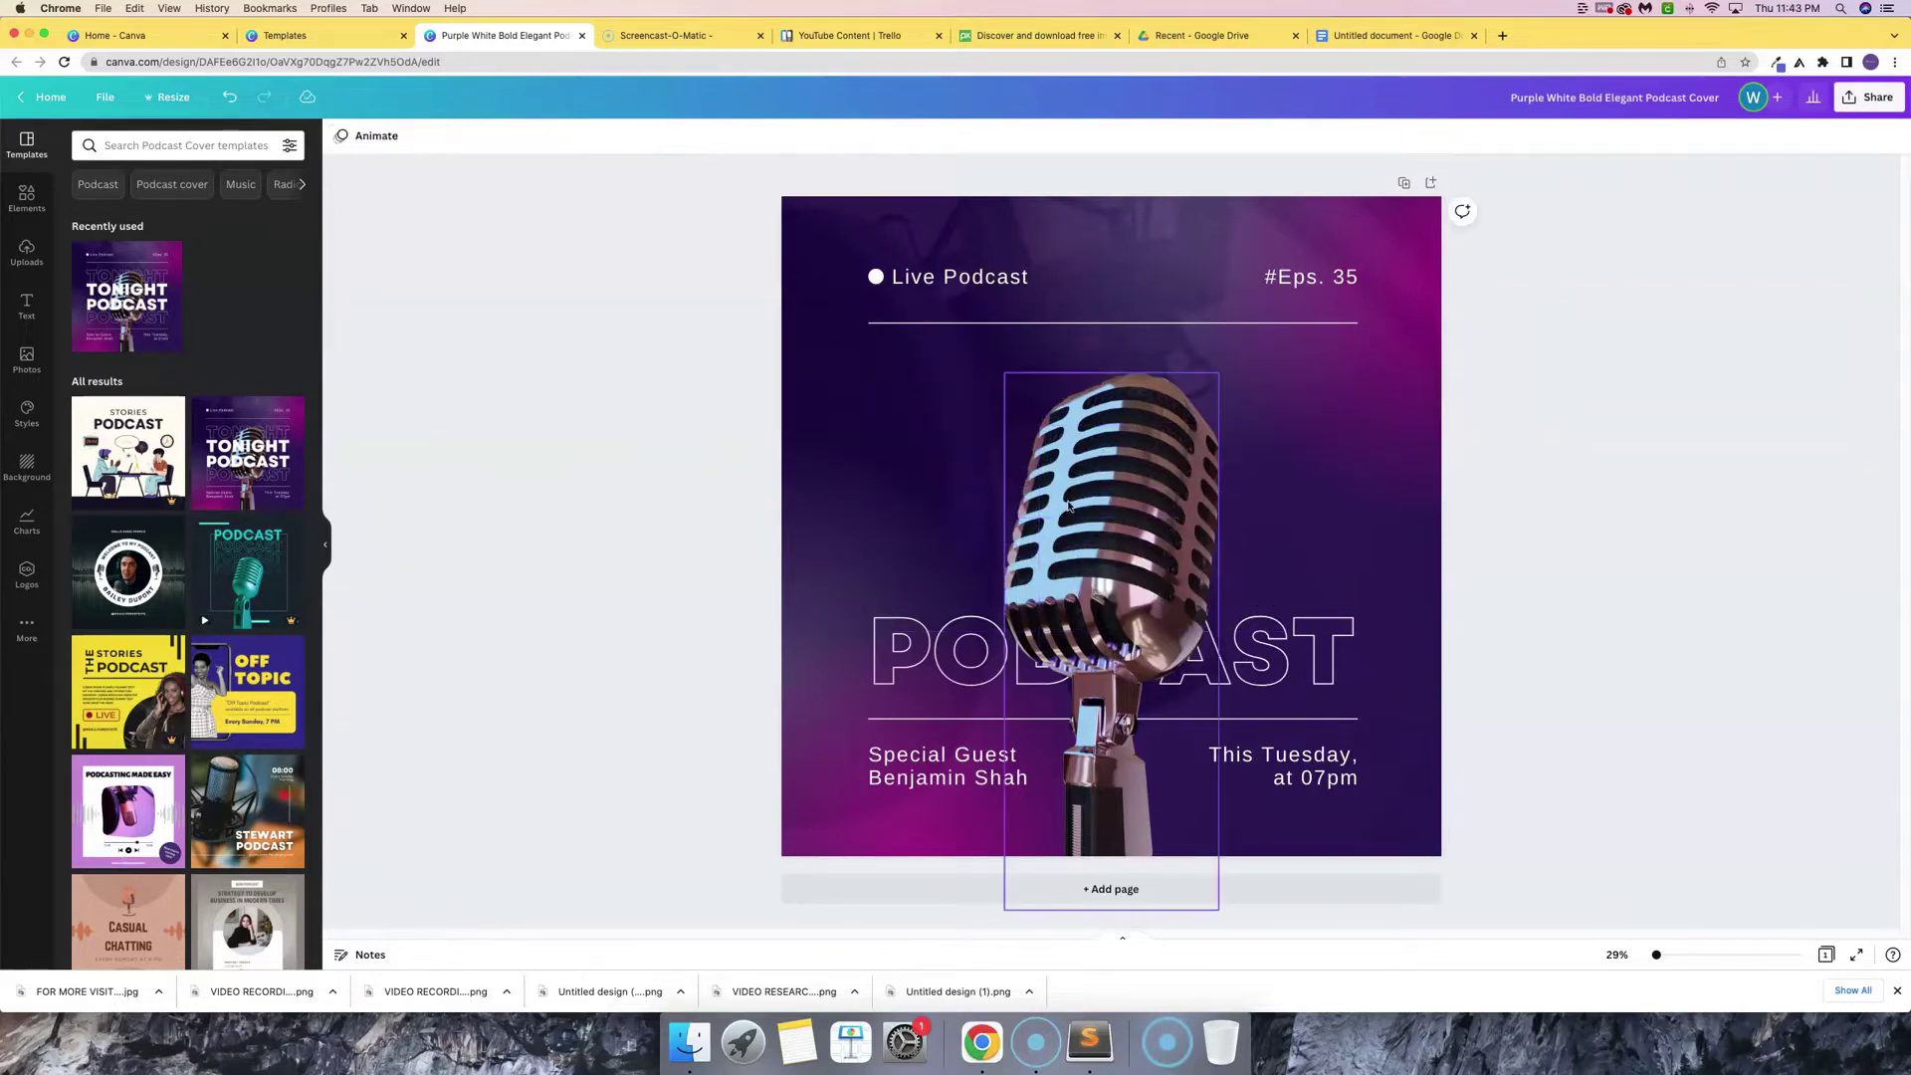
left_click(966, 647)
key("Delete")
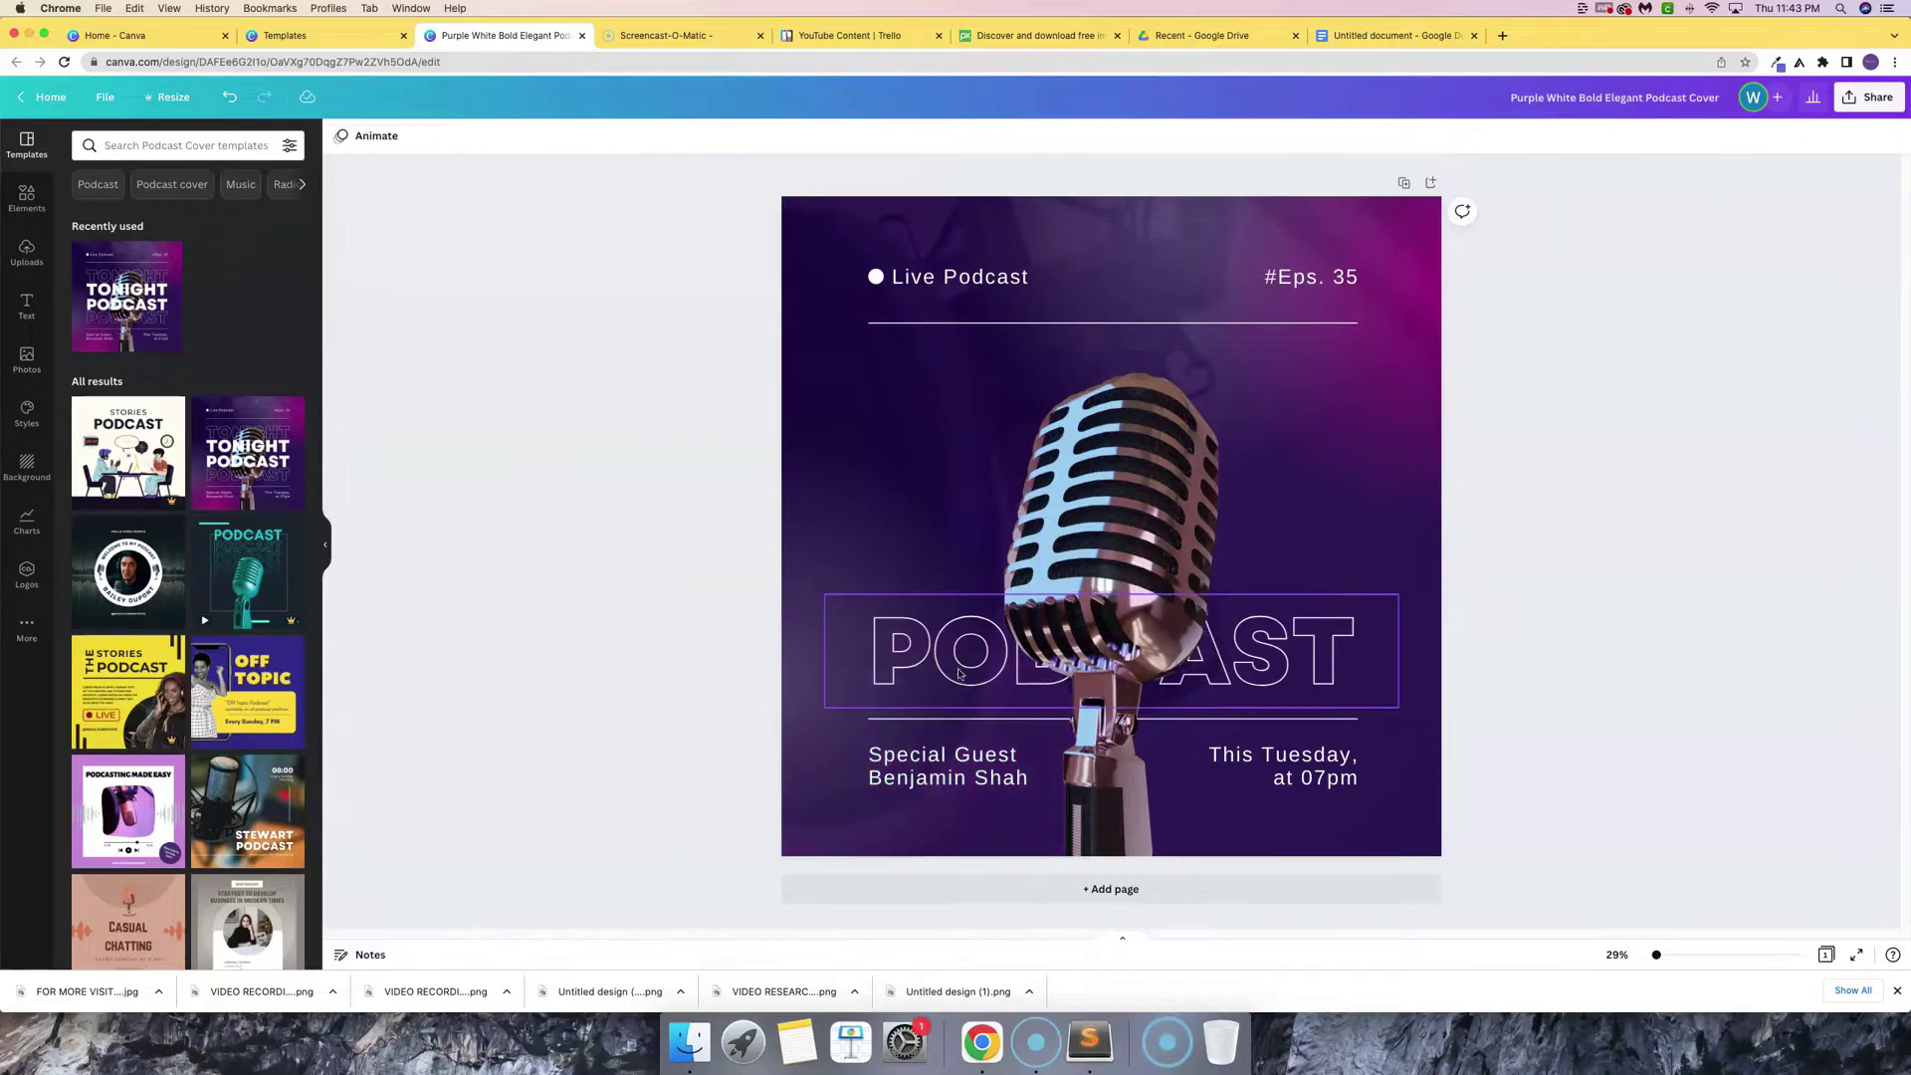
left_click(960, 660)
key("Delete")
- Remove the special guest text, both horizontal lines, Live Podcast and the #Eps. 35 label
left_click(952, 786)
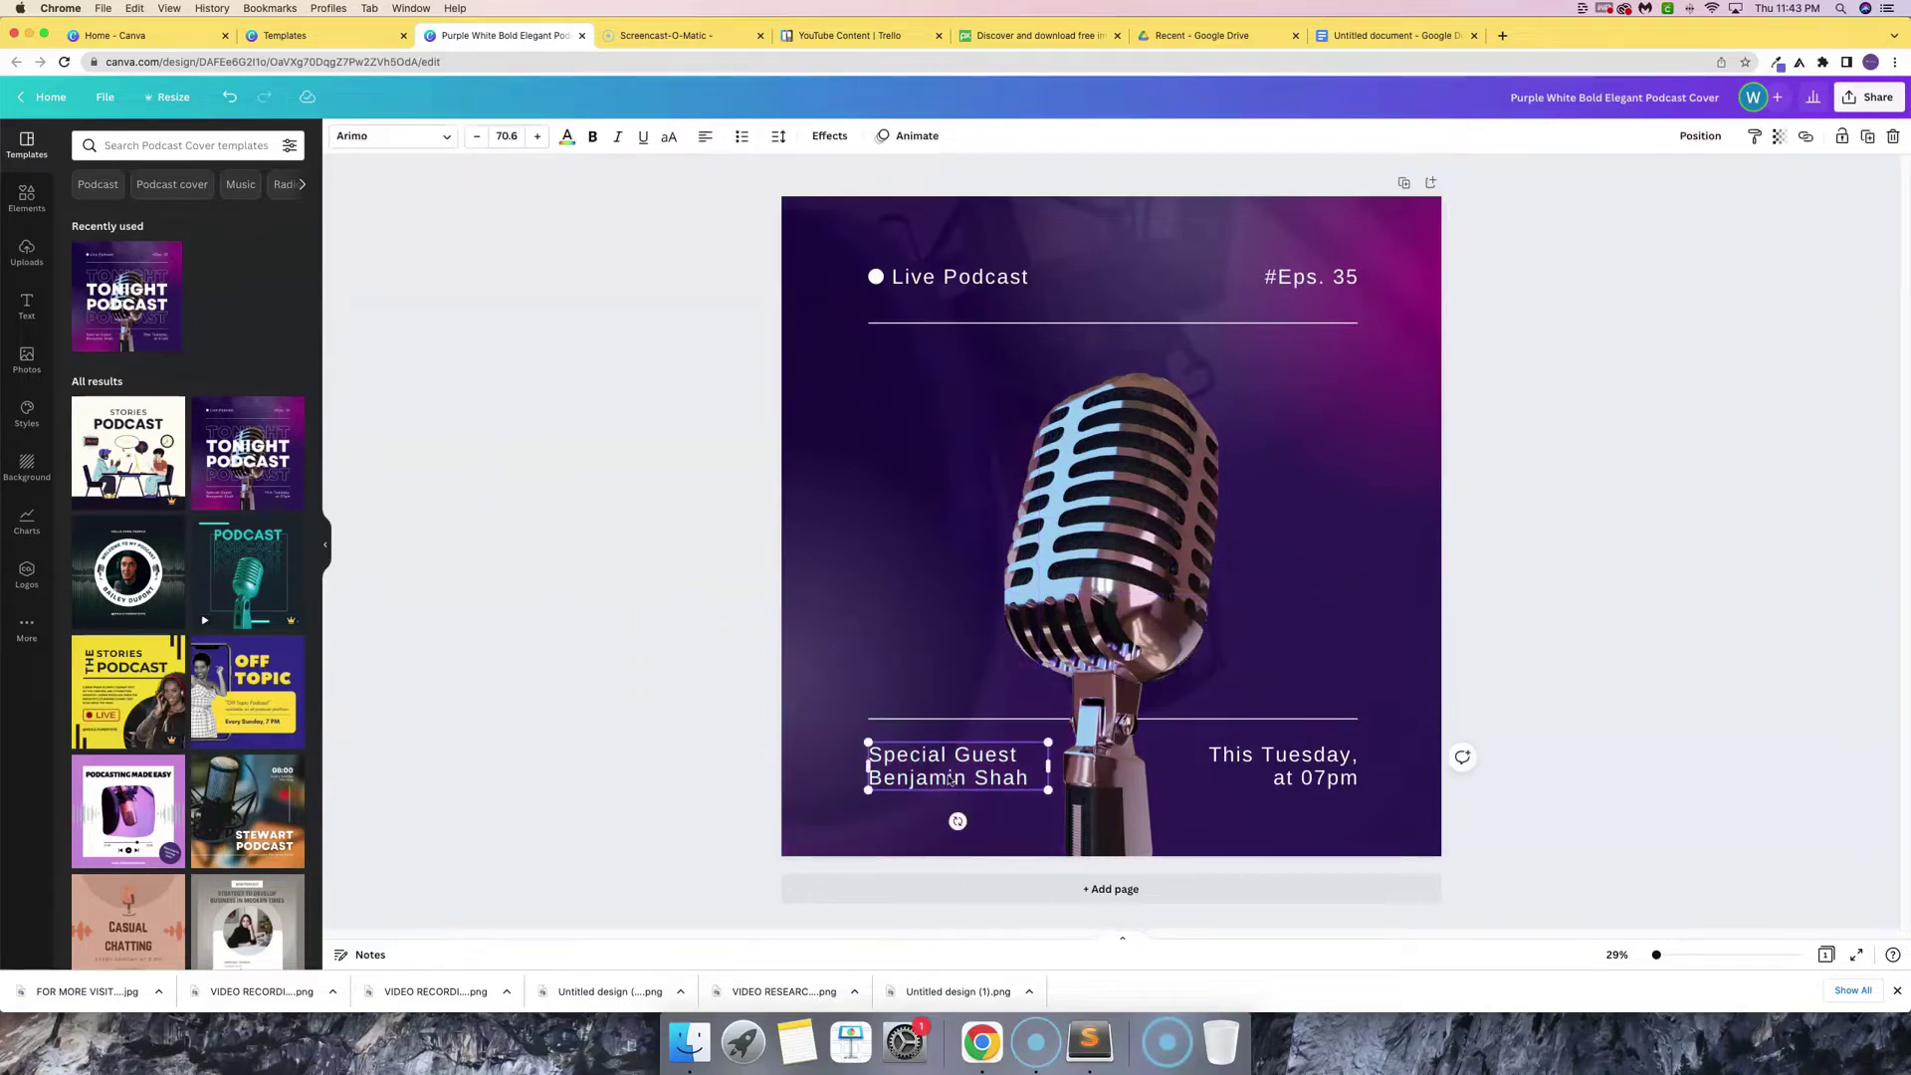
key("Delete")
left_click(954, 719)
key("Delete")
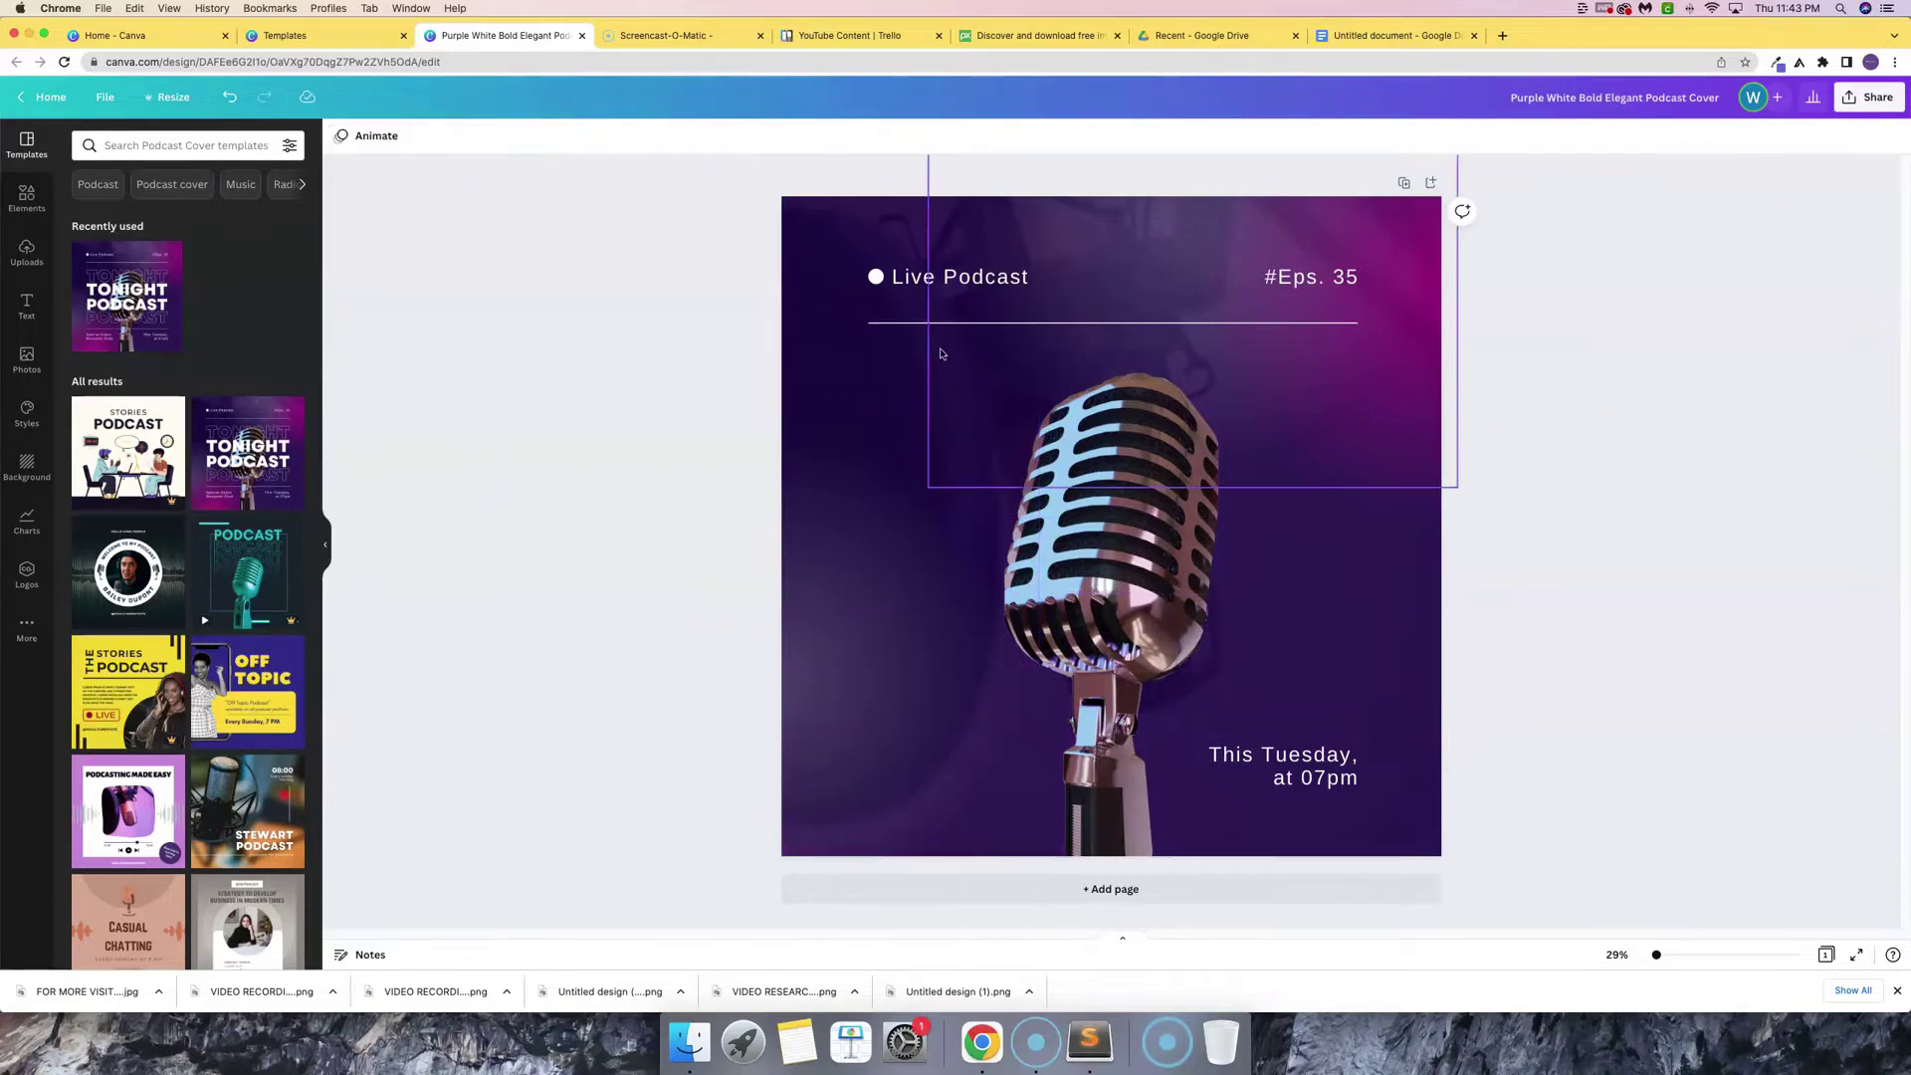
left_click(940, 322)
key("Delete")
left_click(944, 289)
key("Delete")
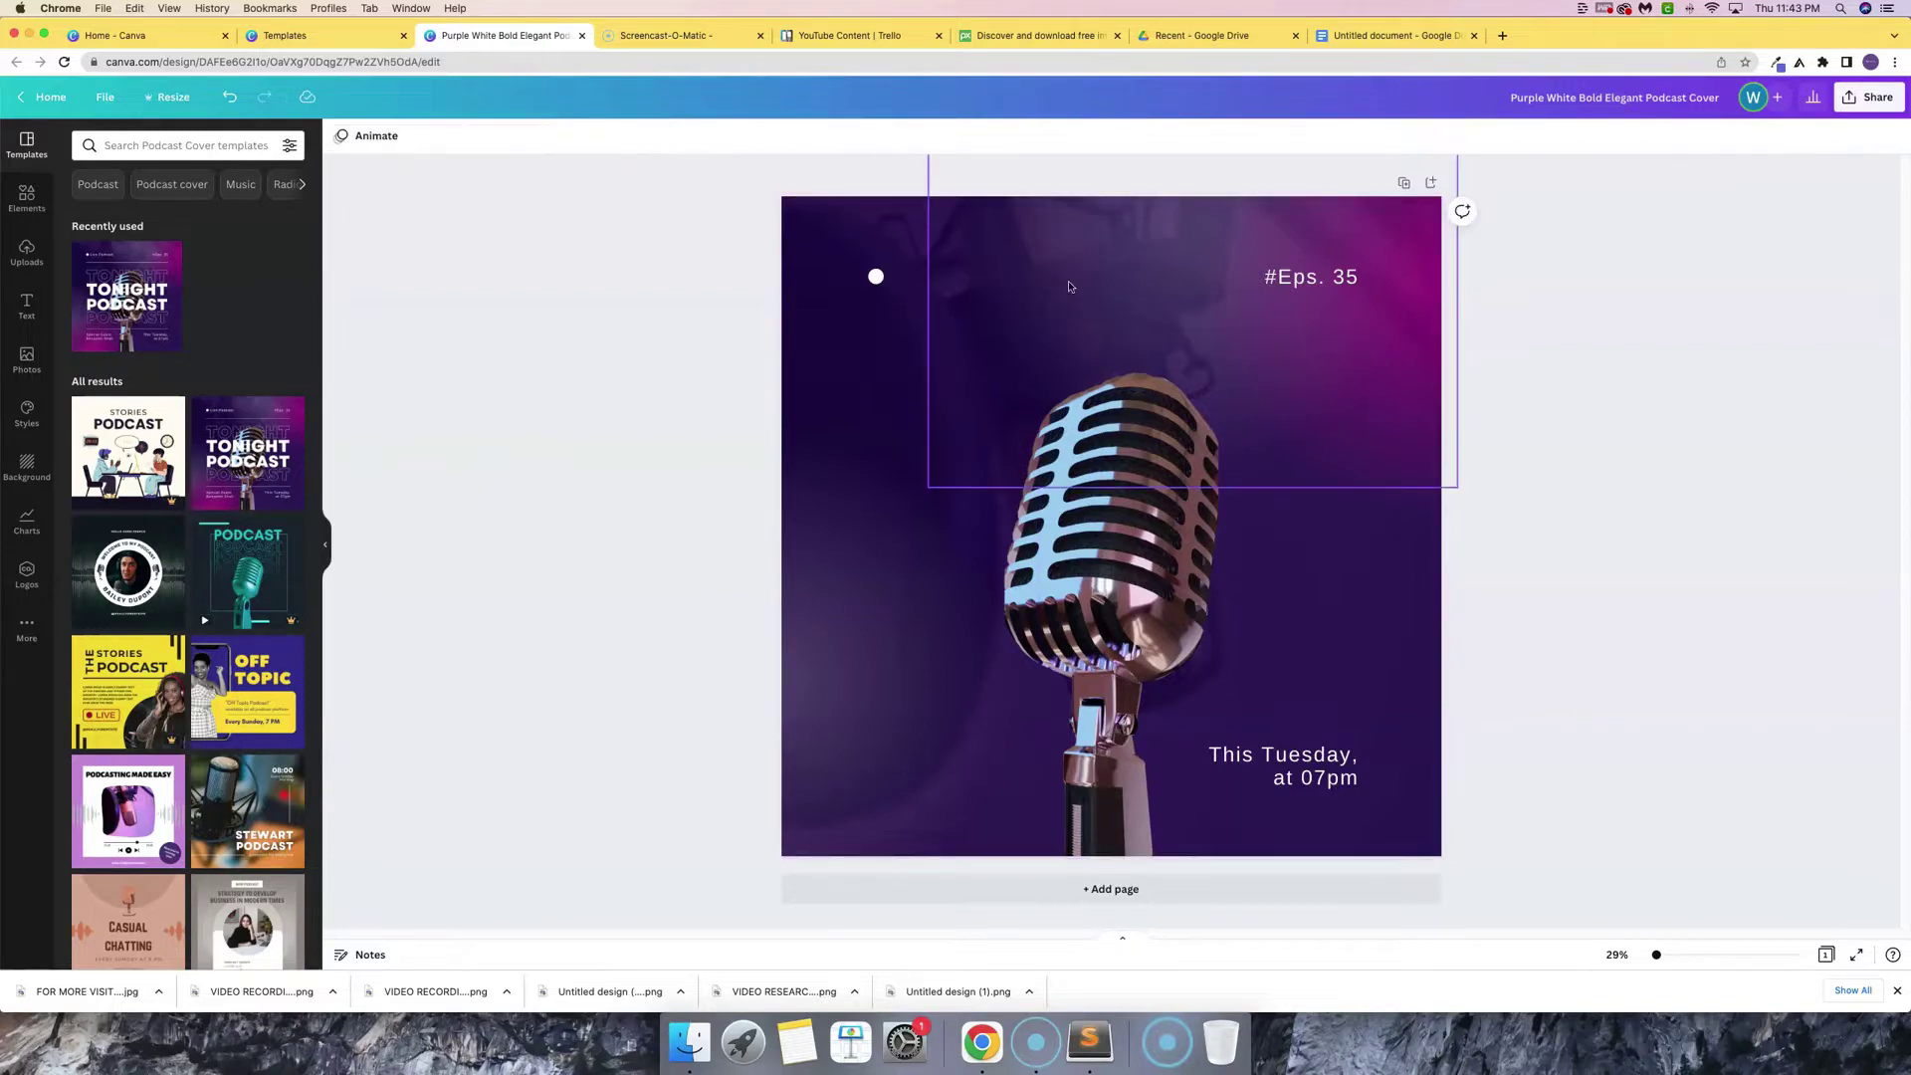
left_click(875, 277)
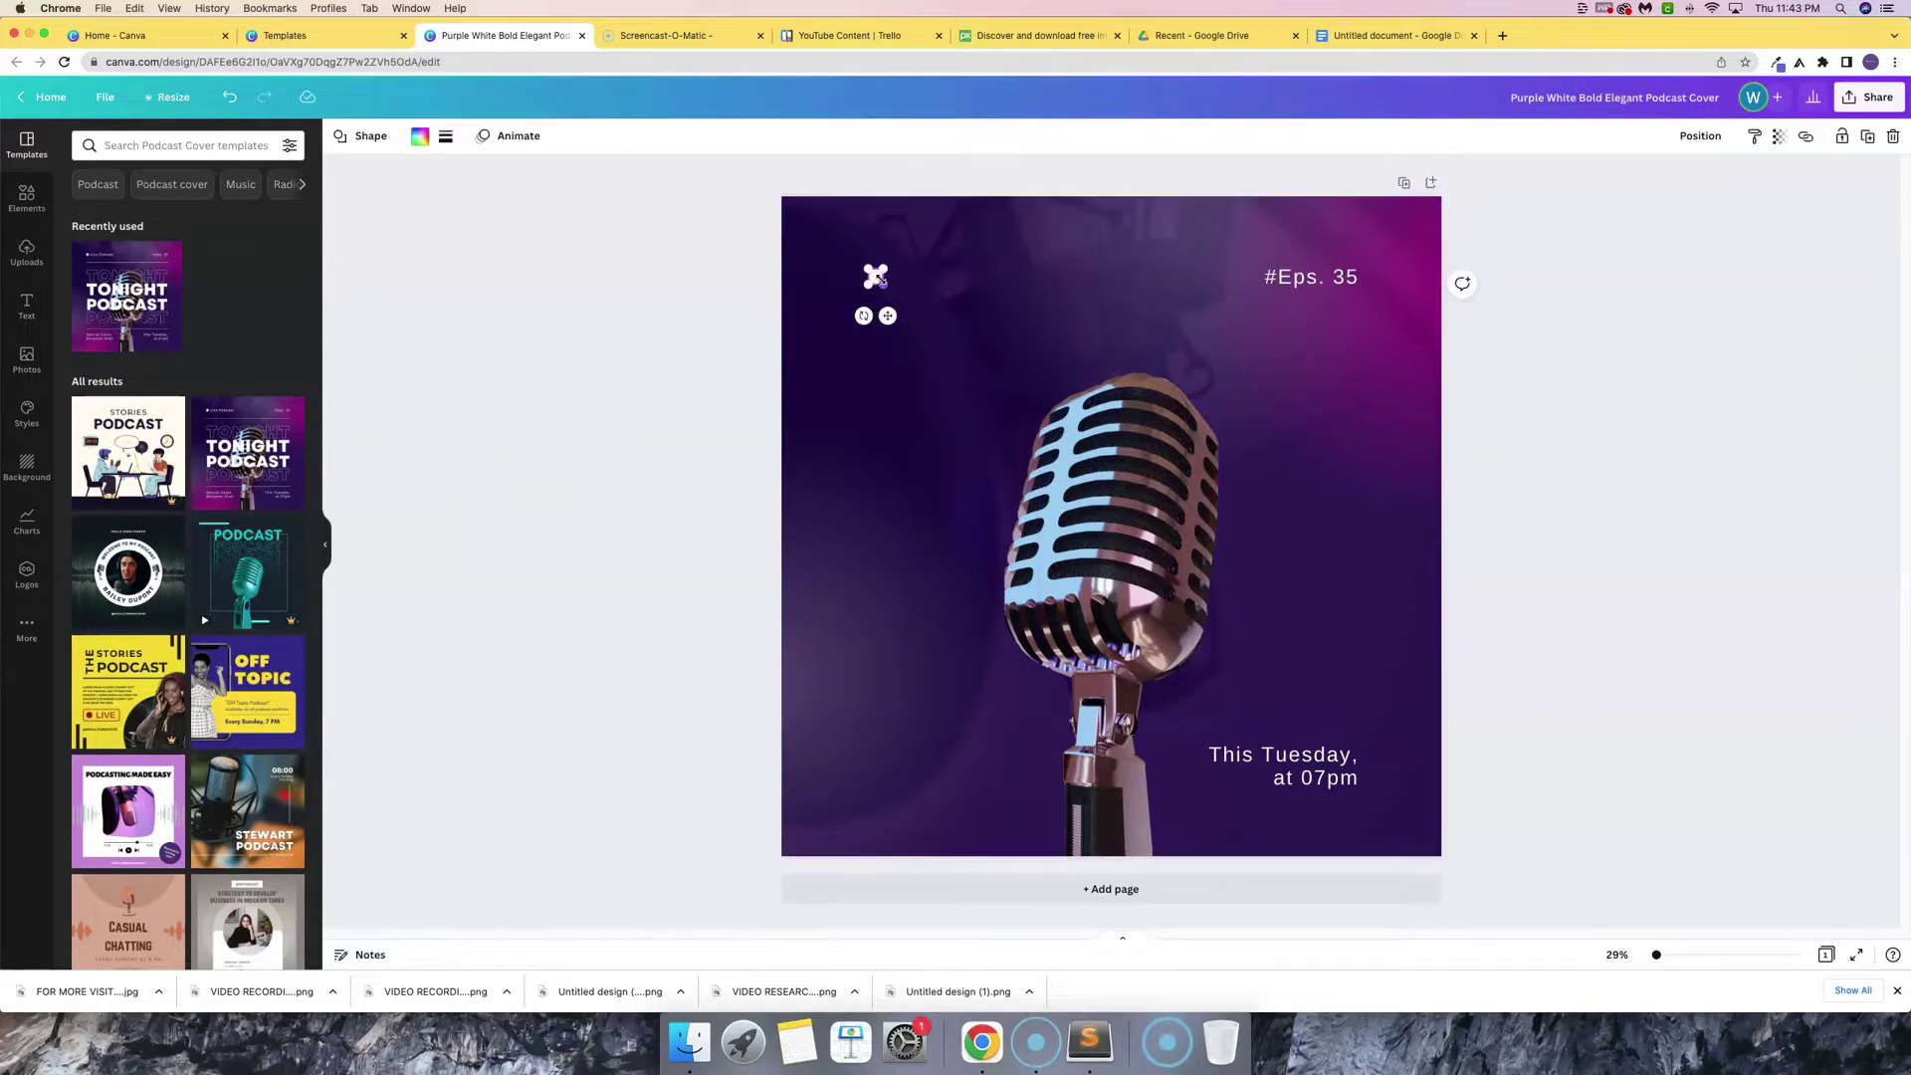
left_click(1324, 280)
key("Delete")
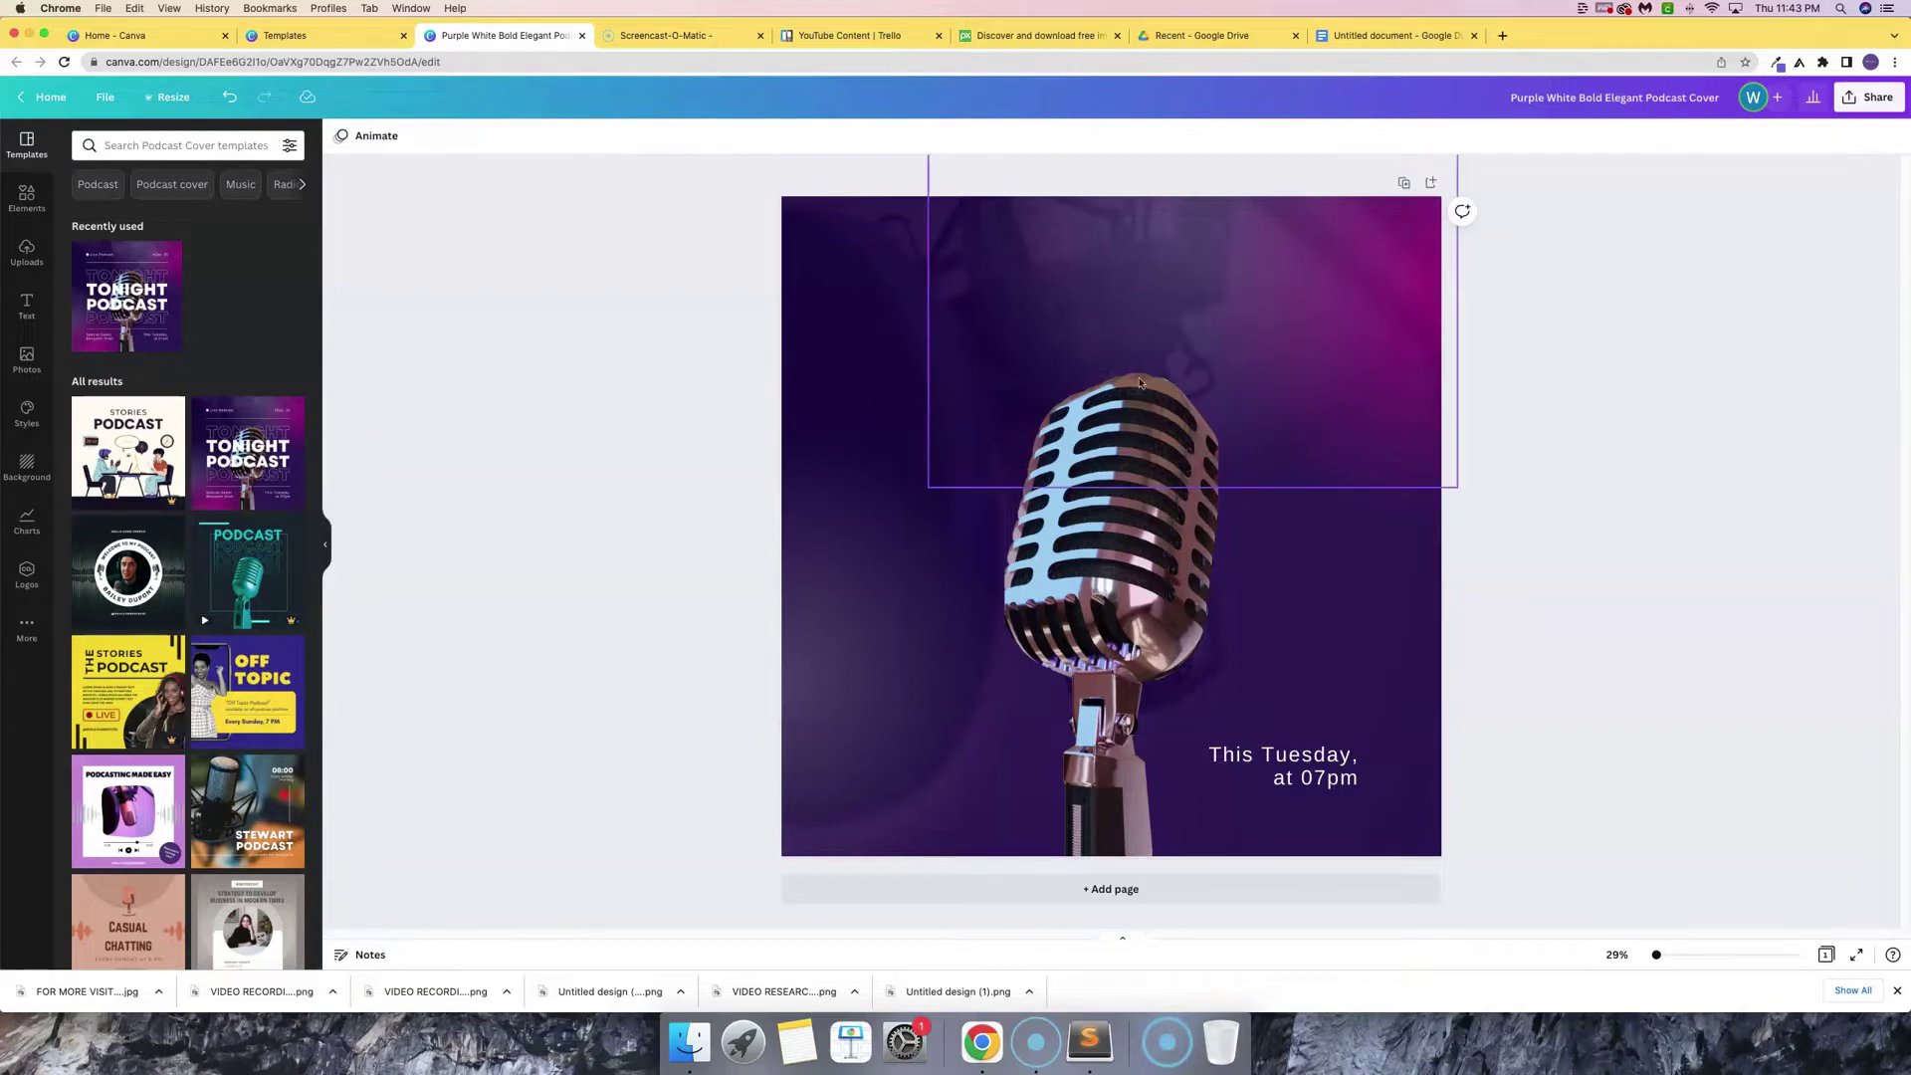
- Delete the microphone photo with its frame and the 'This Tuesday, at 07pm' text
left_click(1187, 578)
key("Delete")
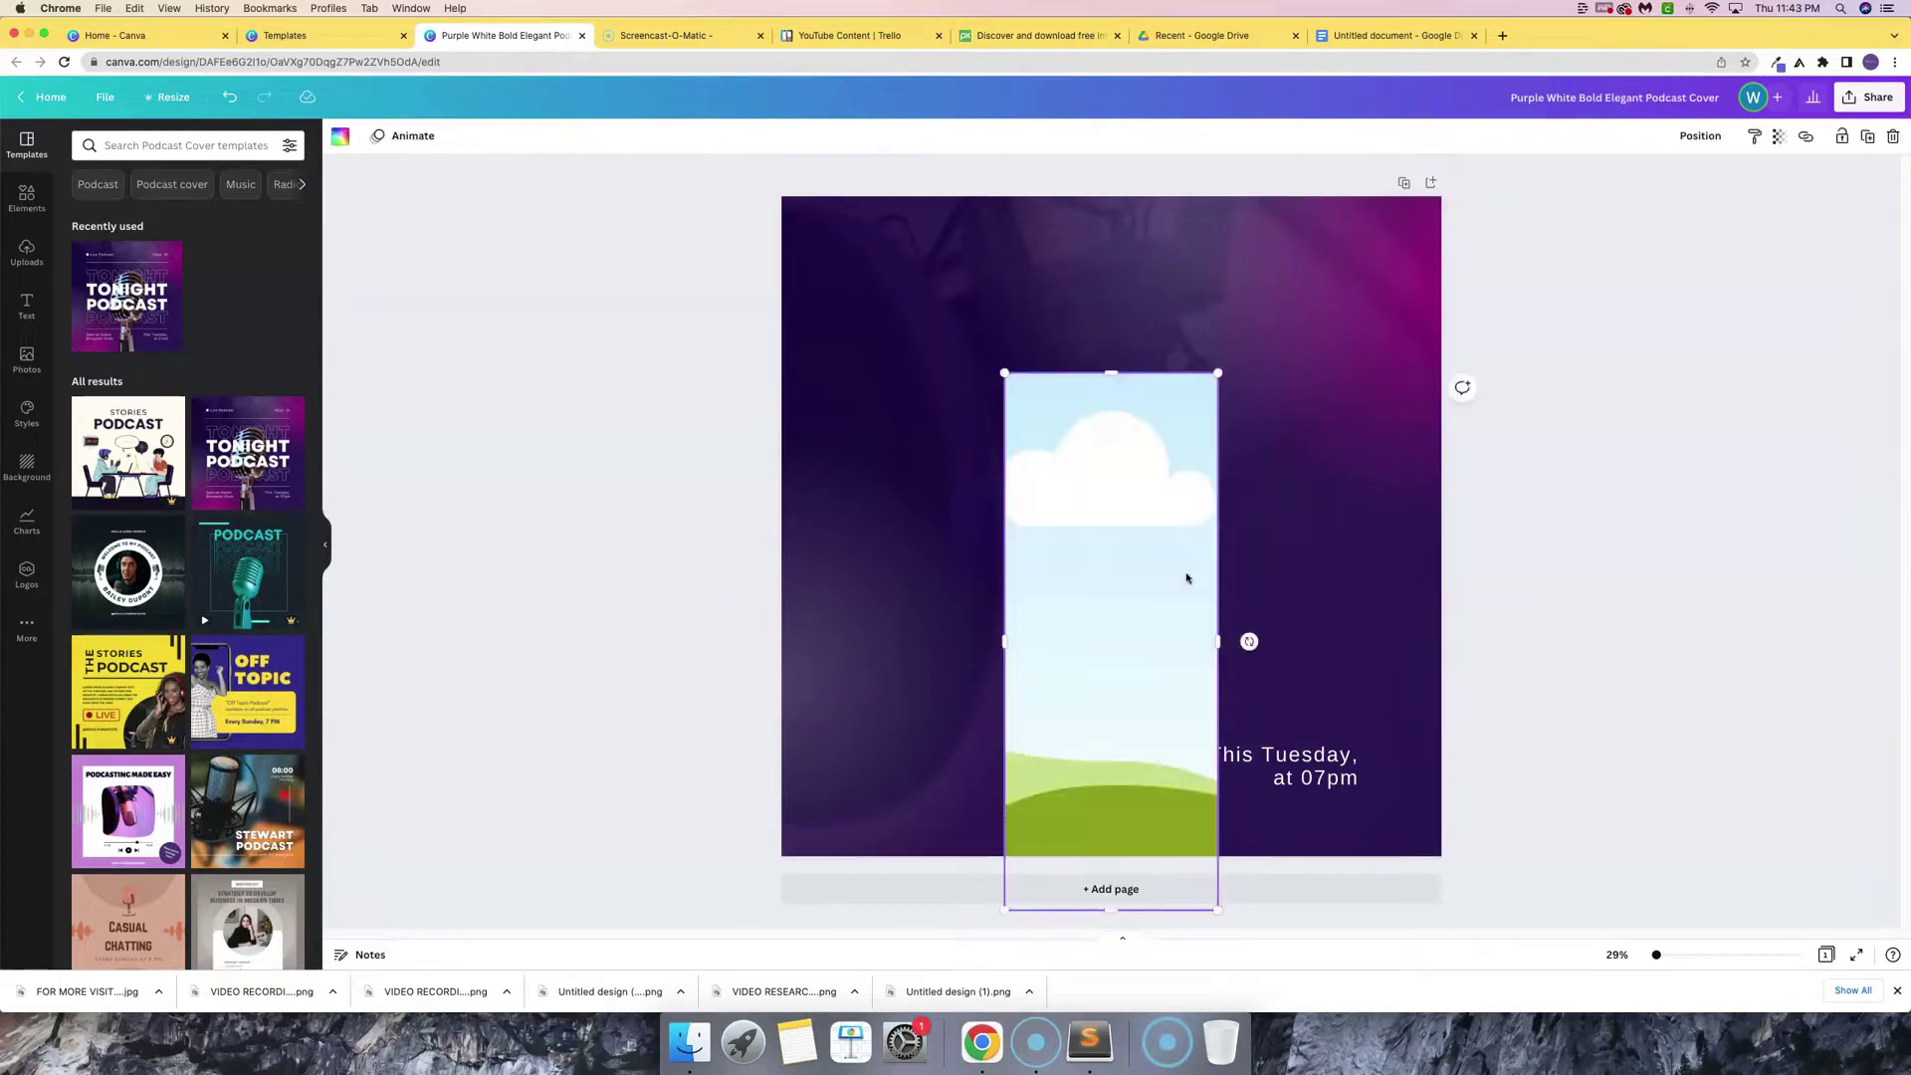
key("Delete")
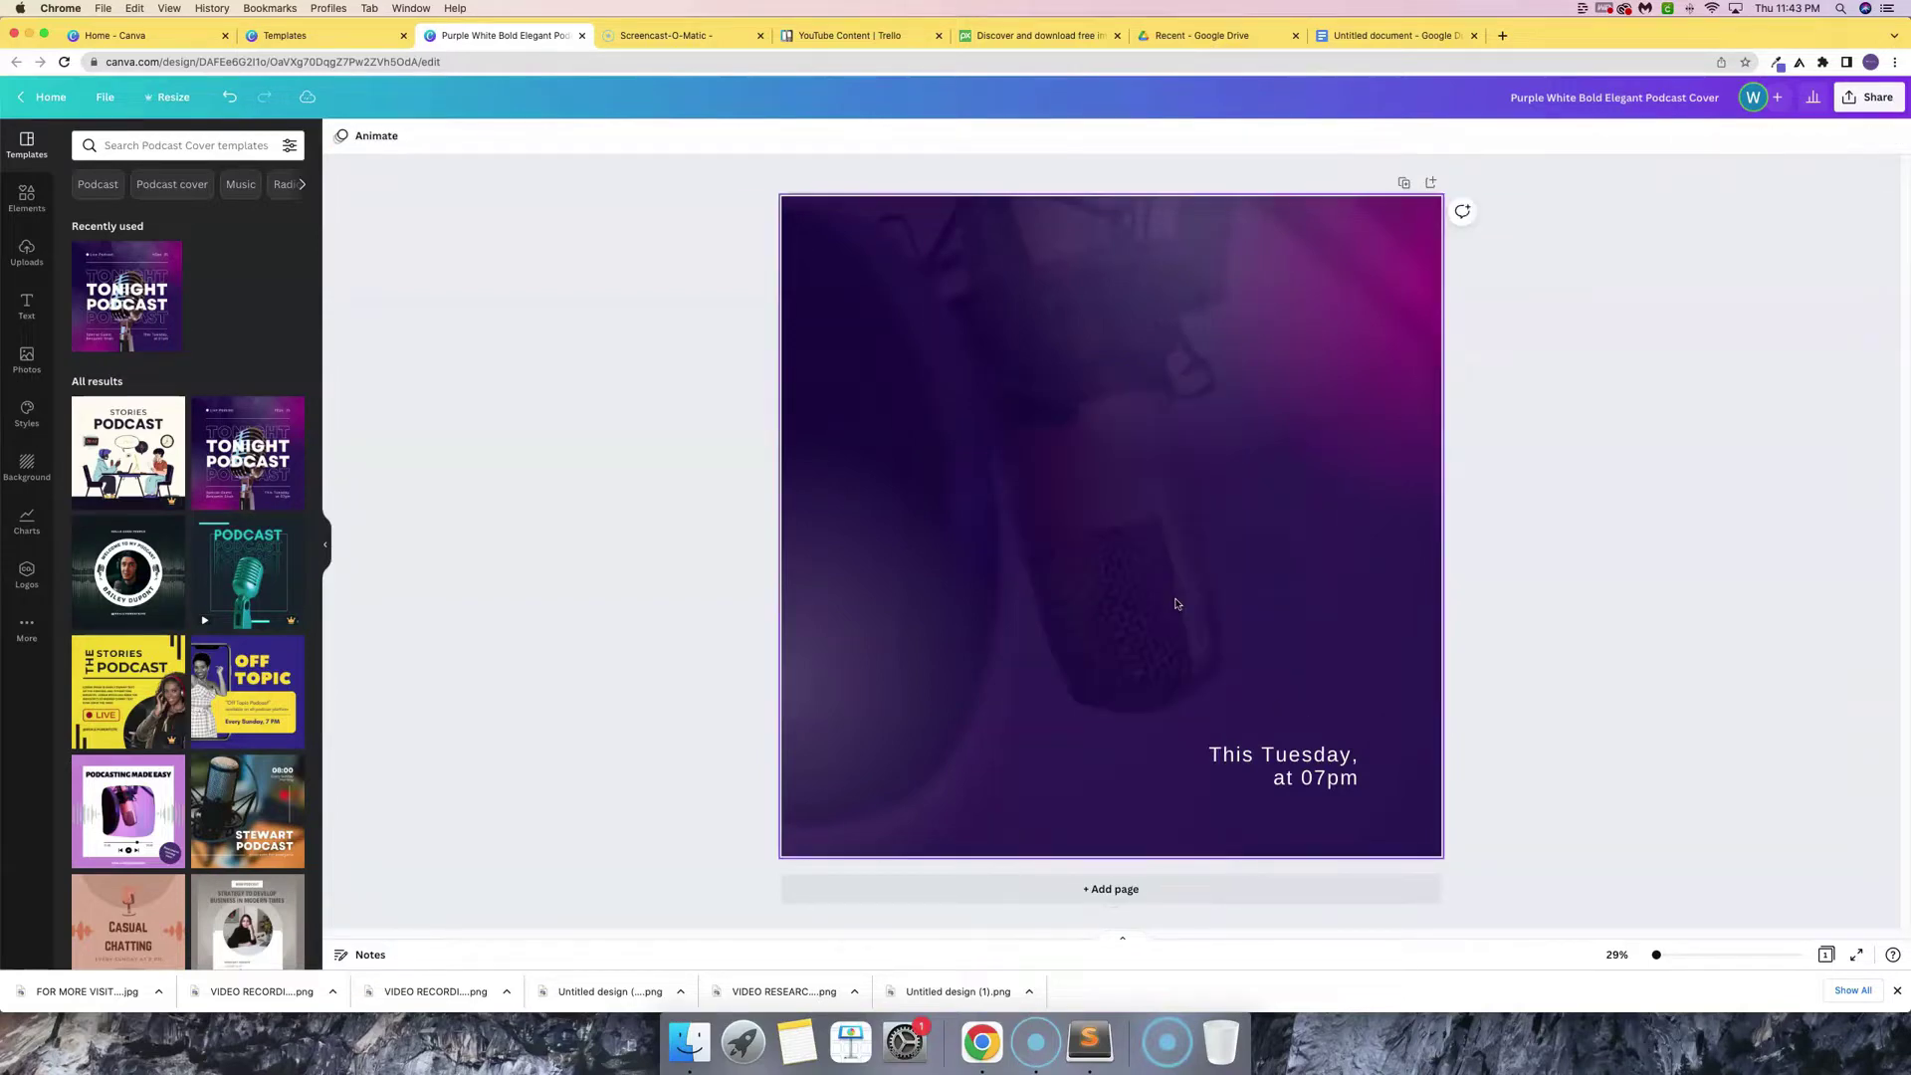
left_click(1260, 776)
key("Delete")
left_click_drag(1042, 928, 507, 409)
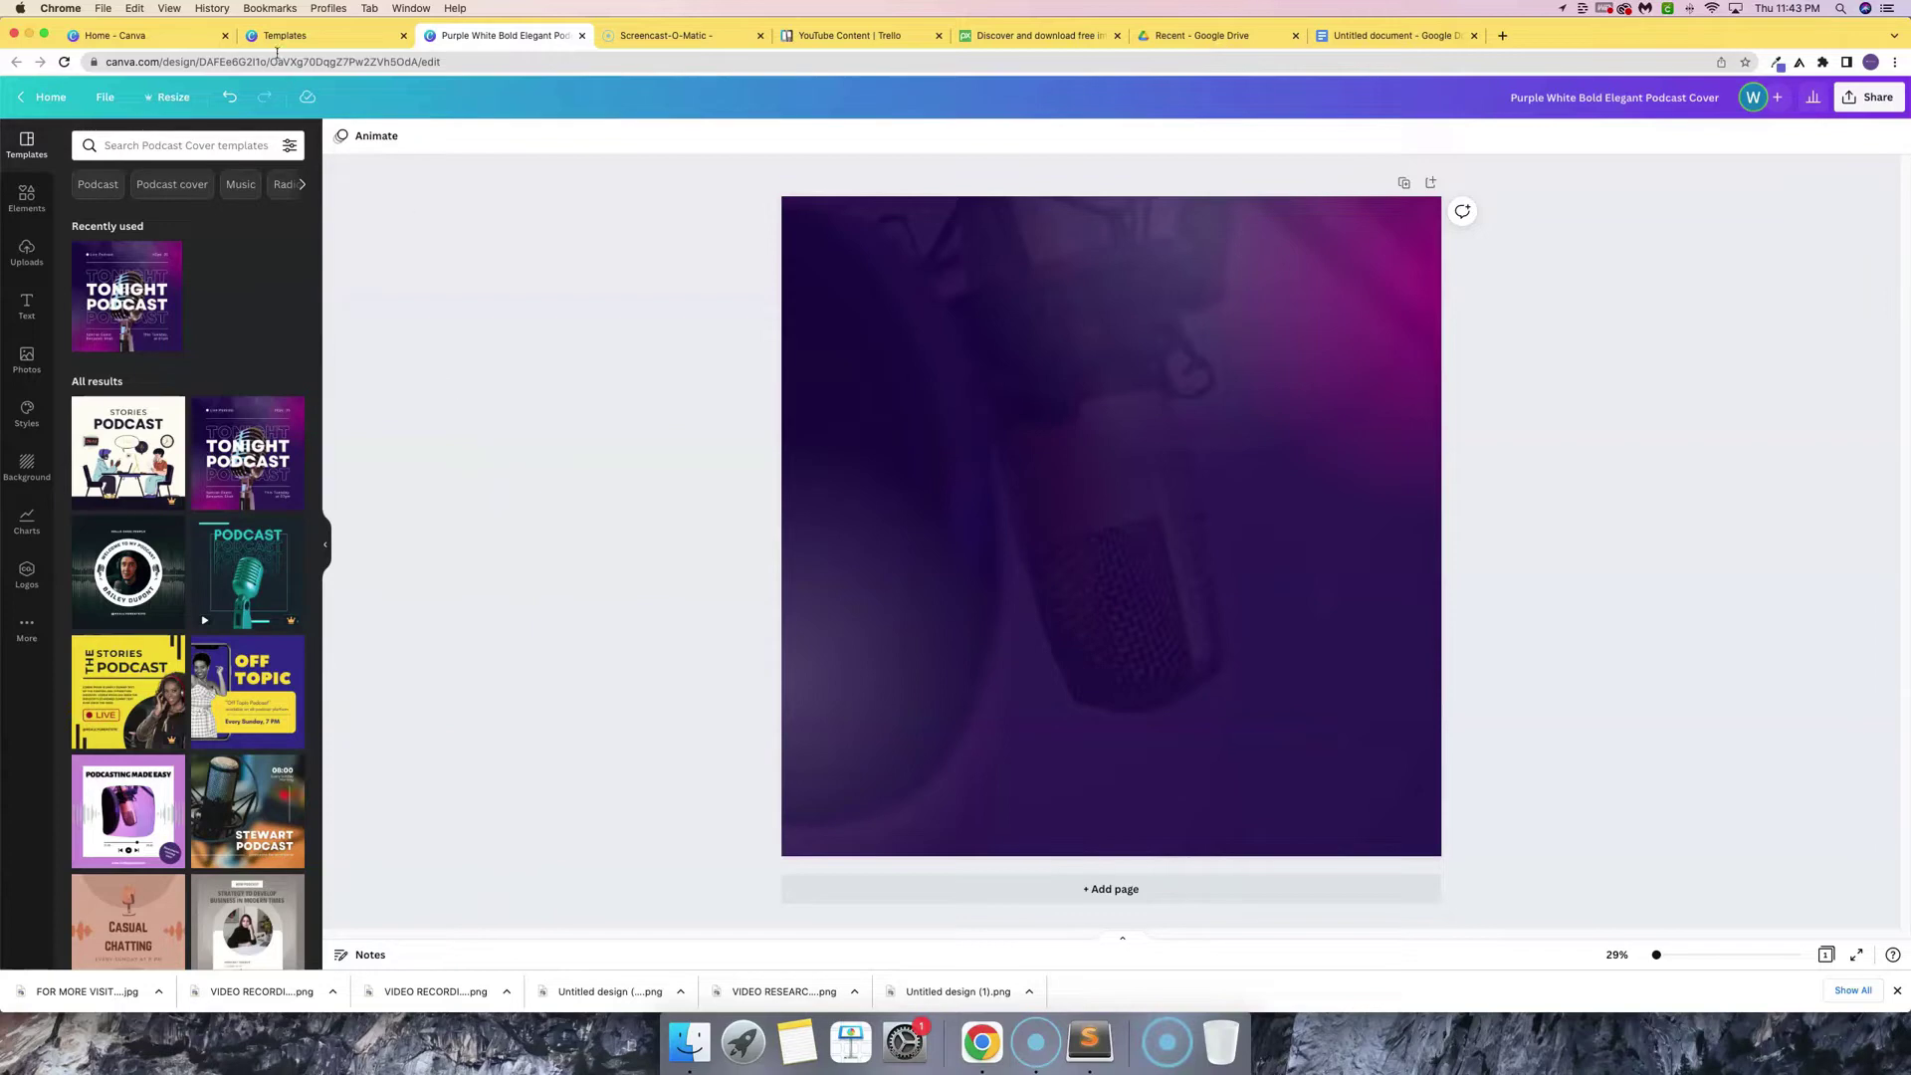
- Copy the camera icon and TOP CREATOR TUTORIALS text from 'design proposal' back to the cover
left_click(150, 35)
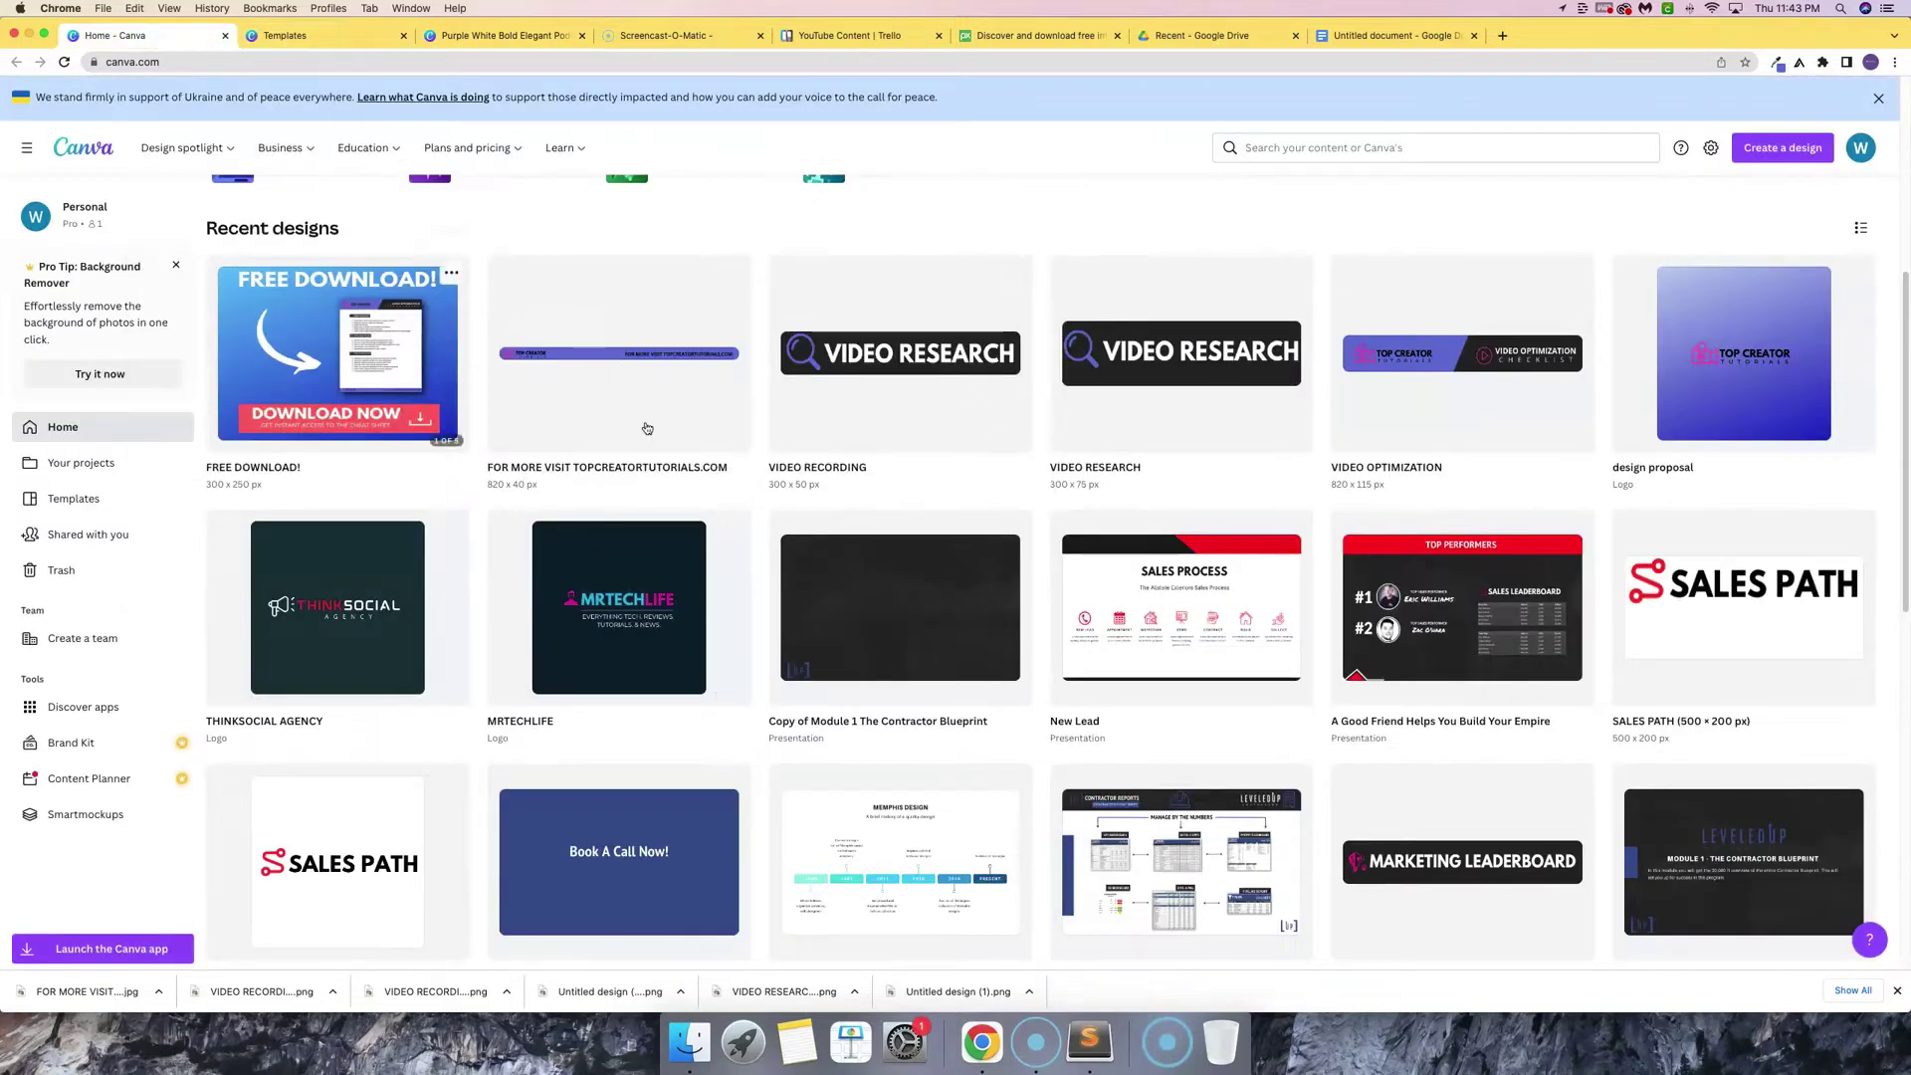
left_click(1738, 382)
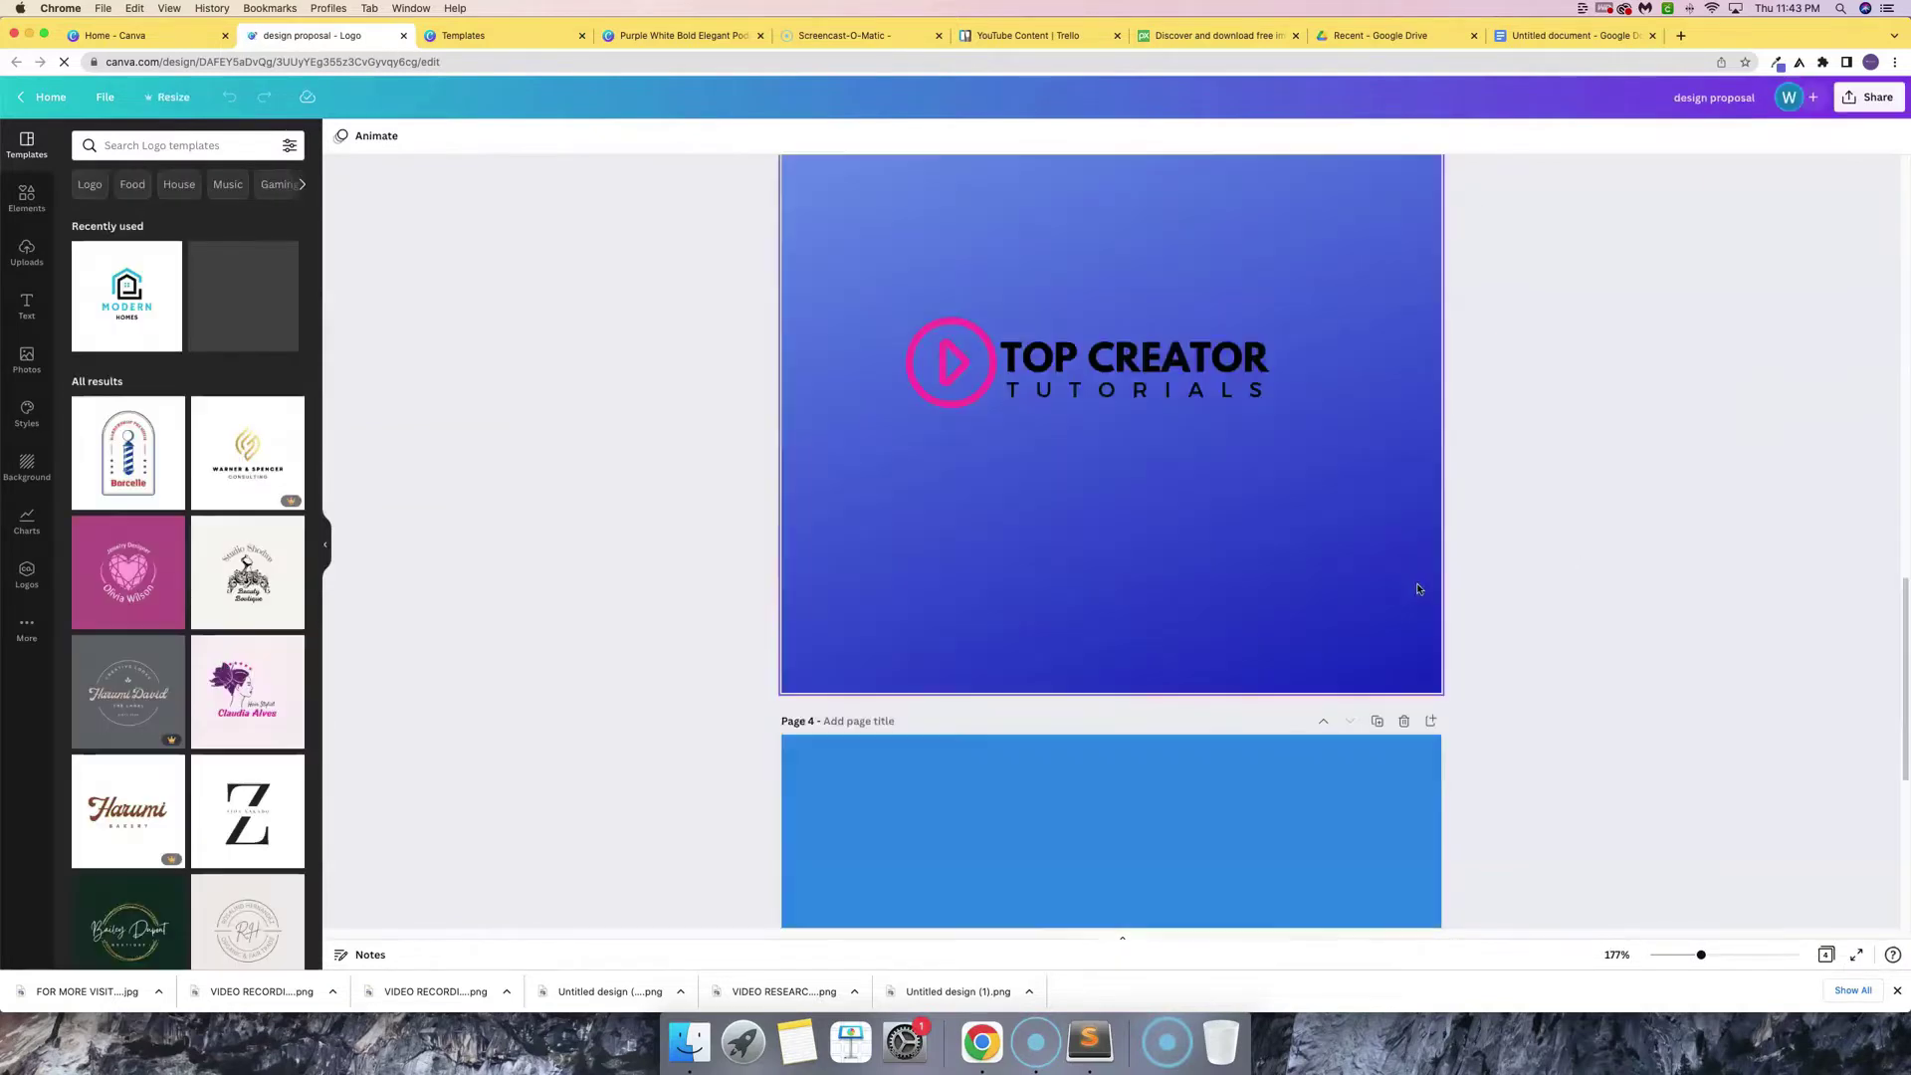
scroll(1417, 582, "down", 15)
scroll(1418, 589, "up", 5)
scroll(1418, 588, "up", 10)
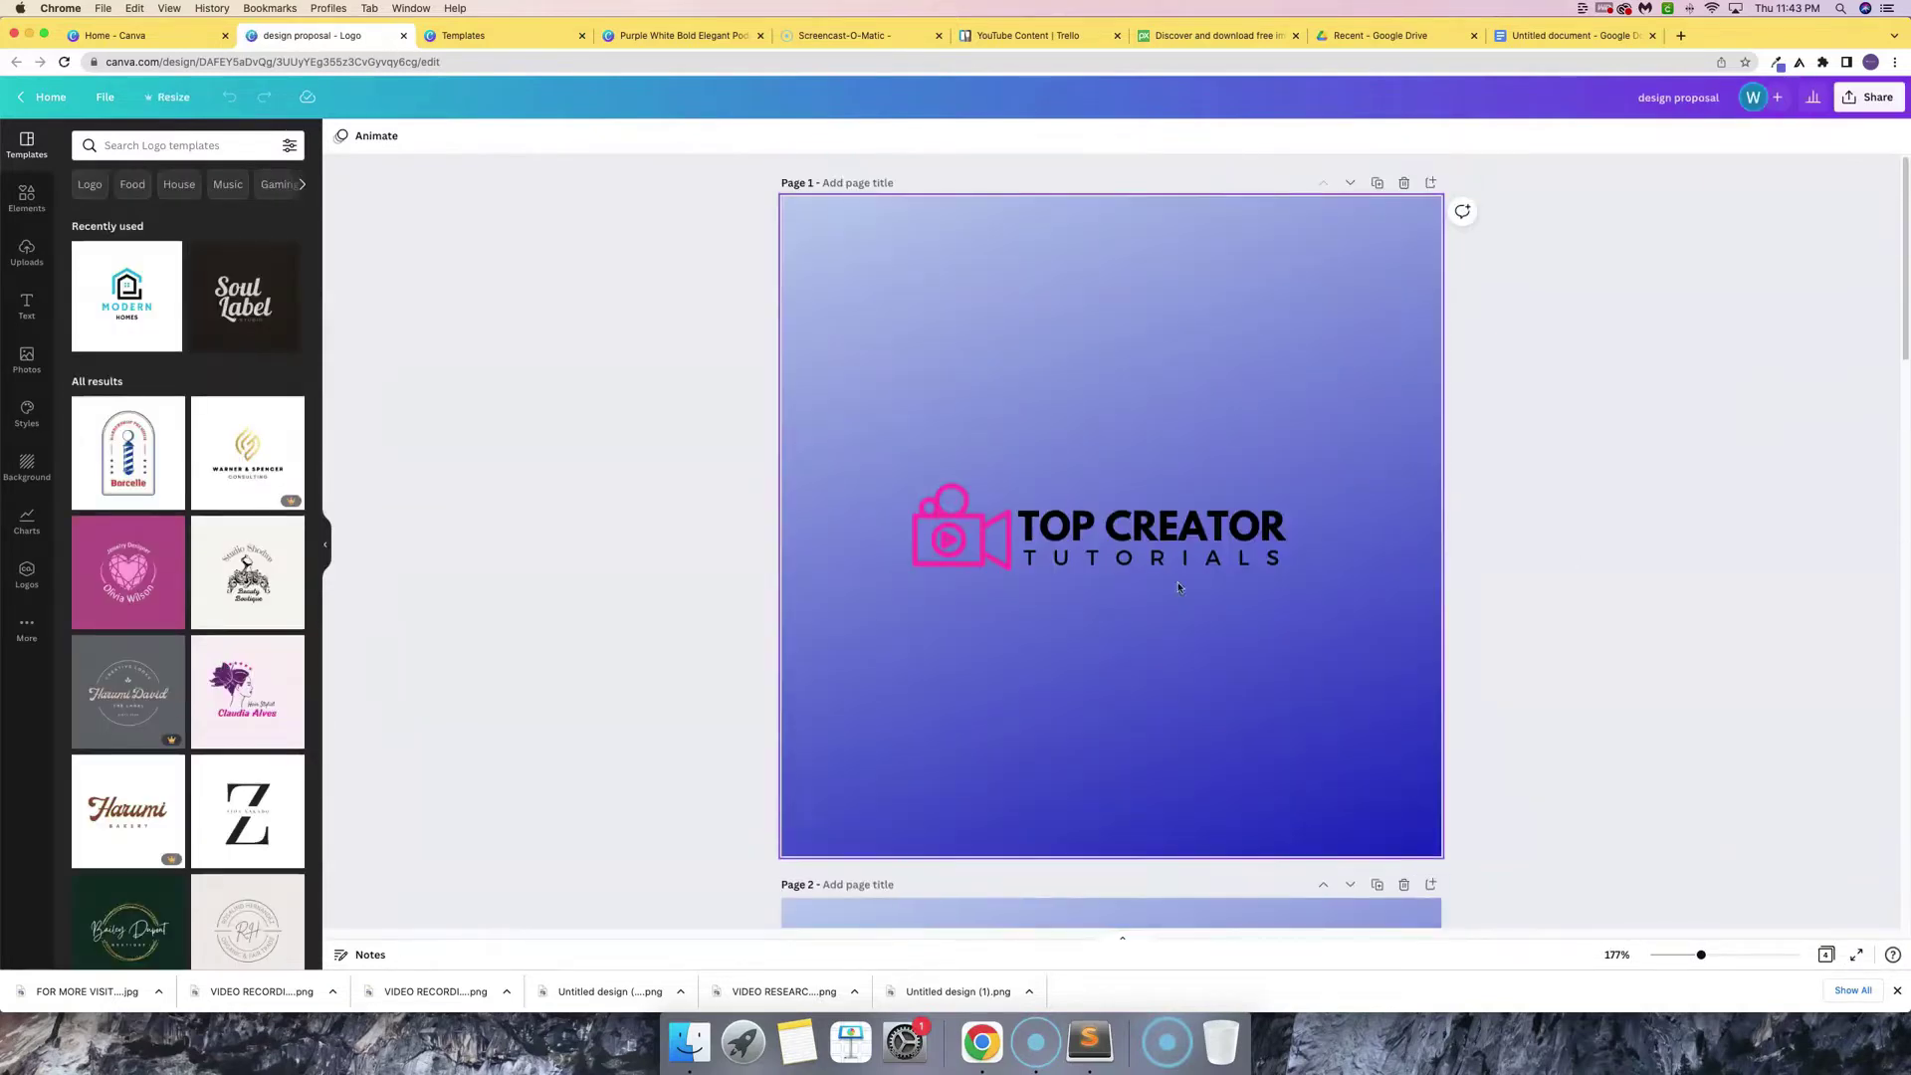
left_click(952, 564)
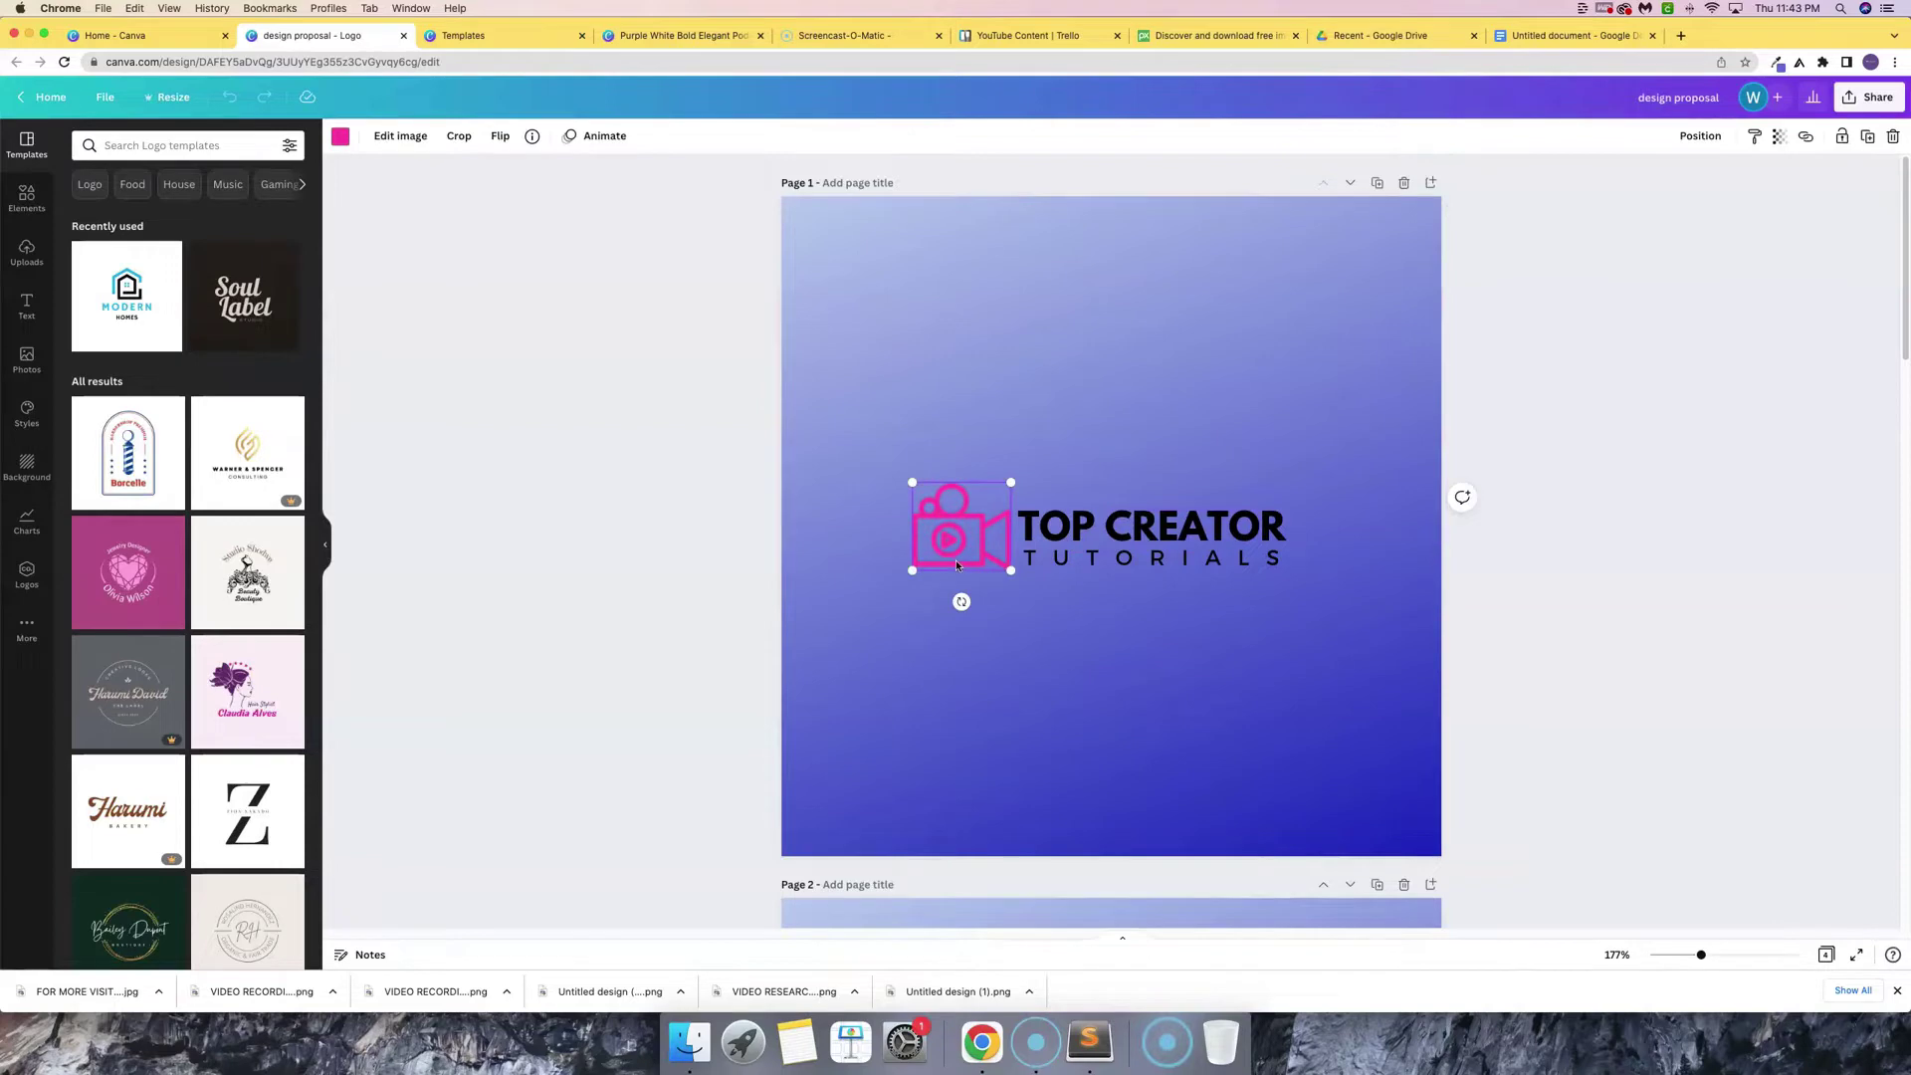
left_click(1117, 538, "shift")
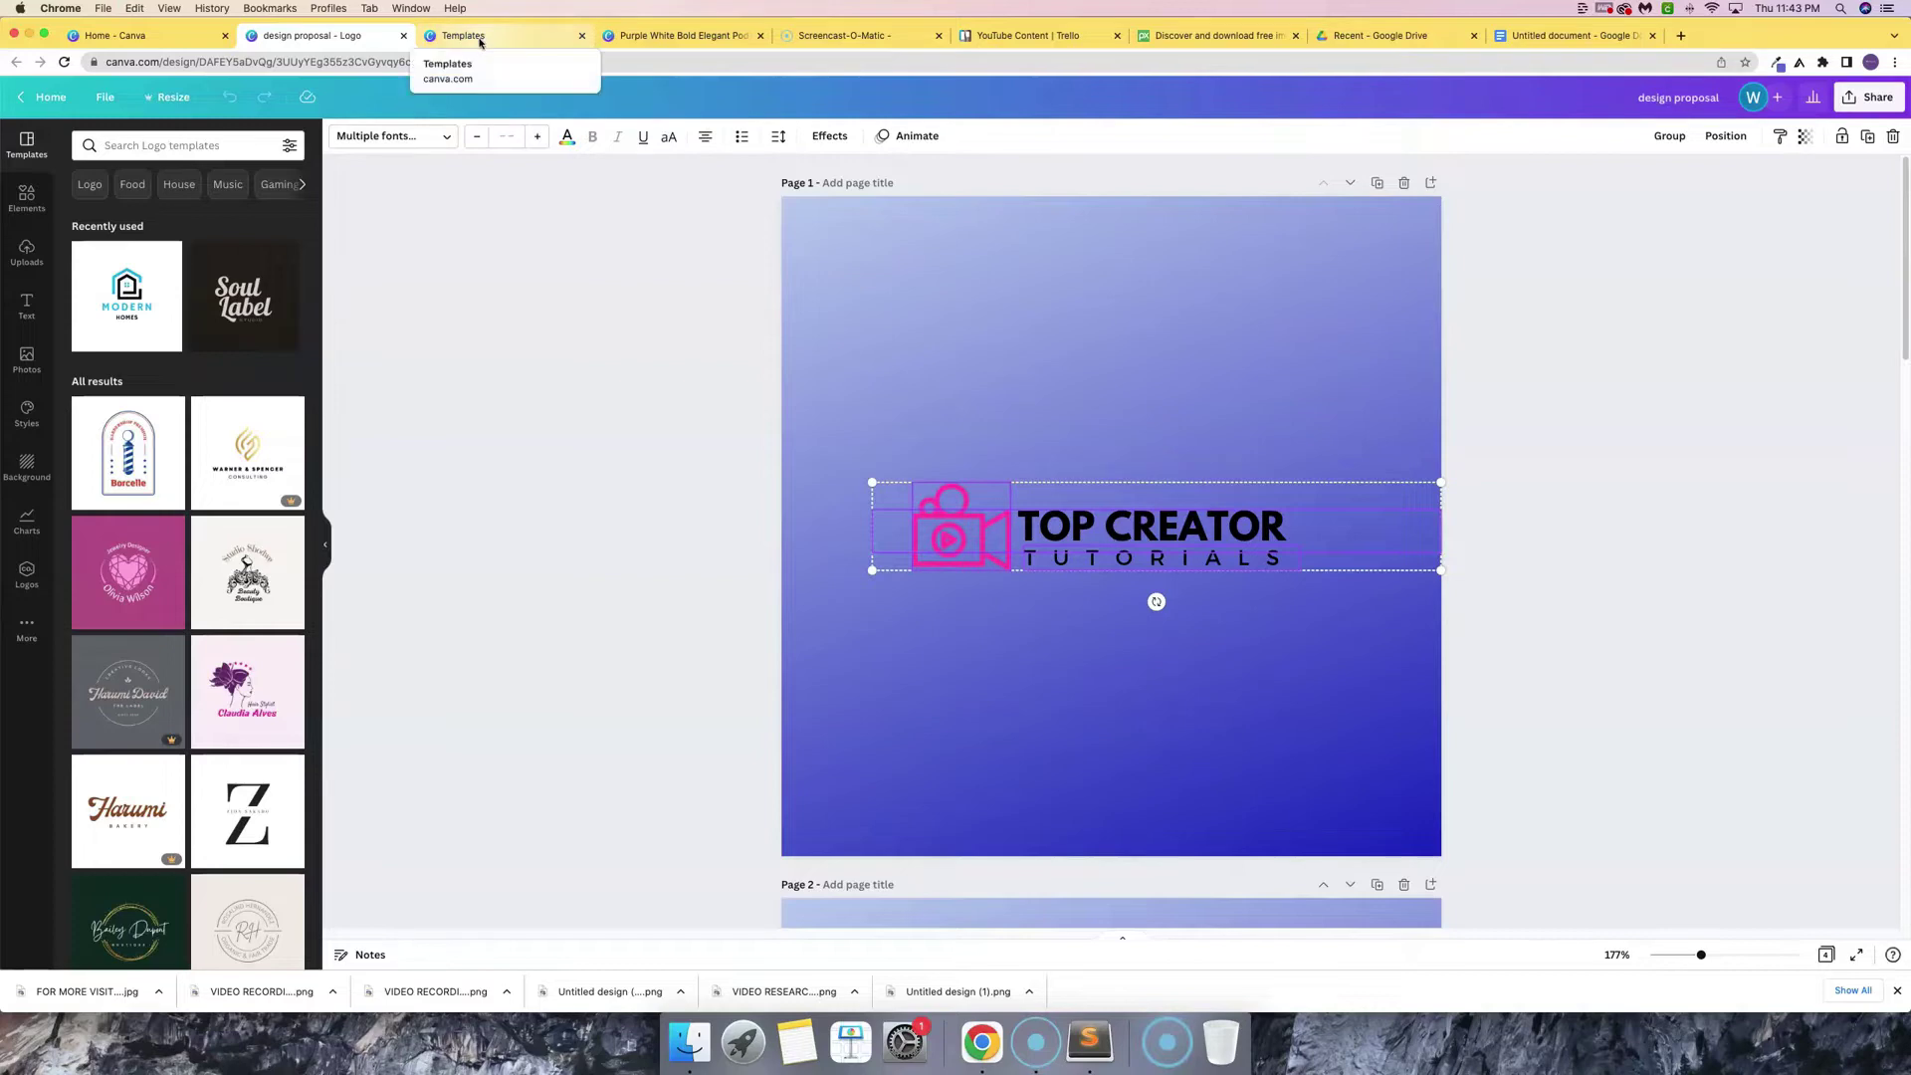
left_click(665, 38)
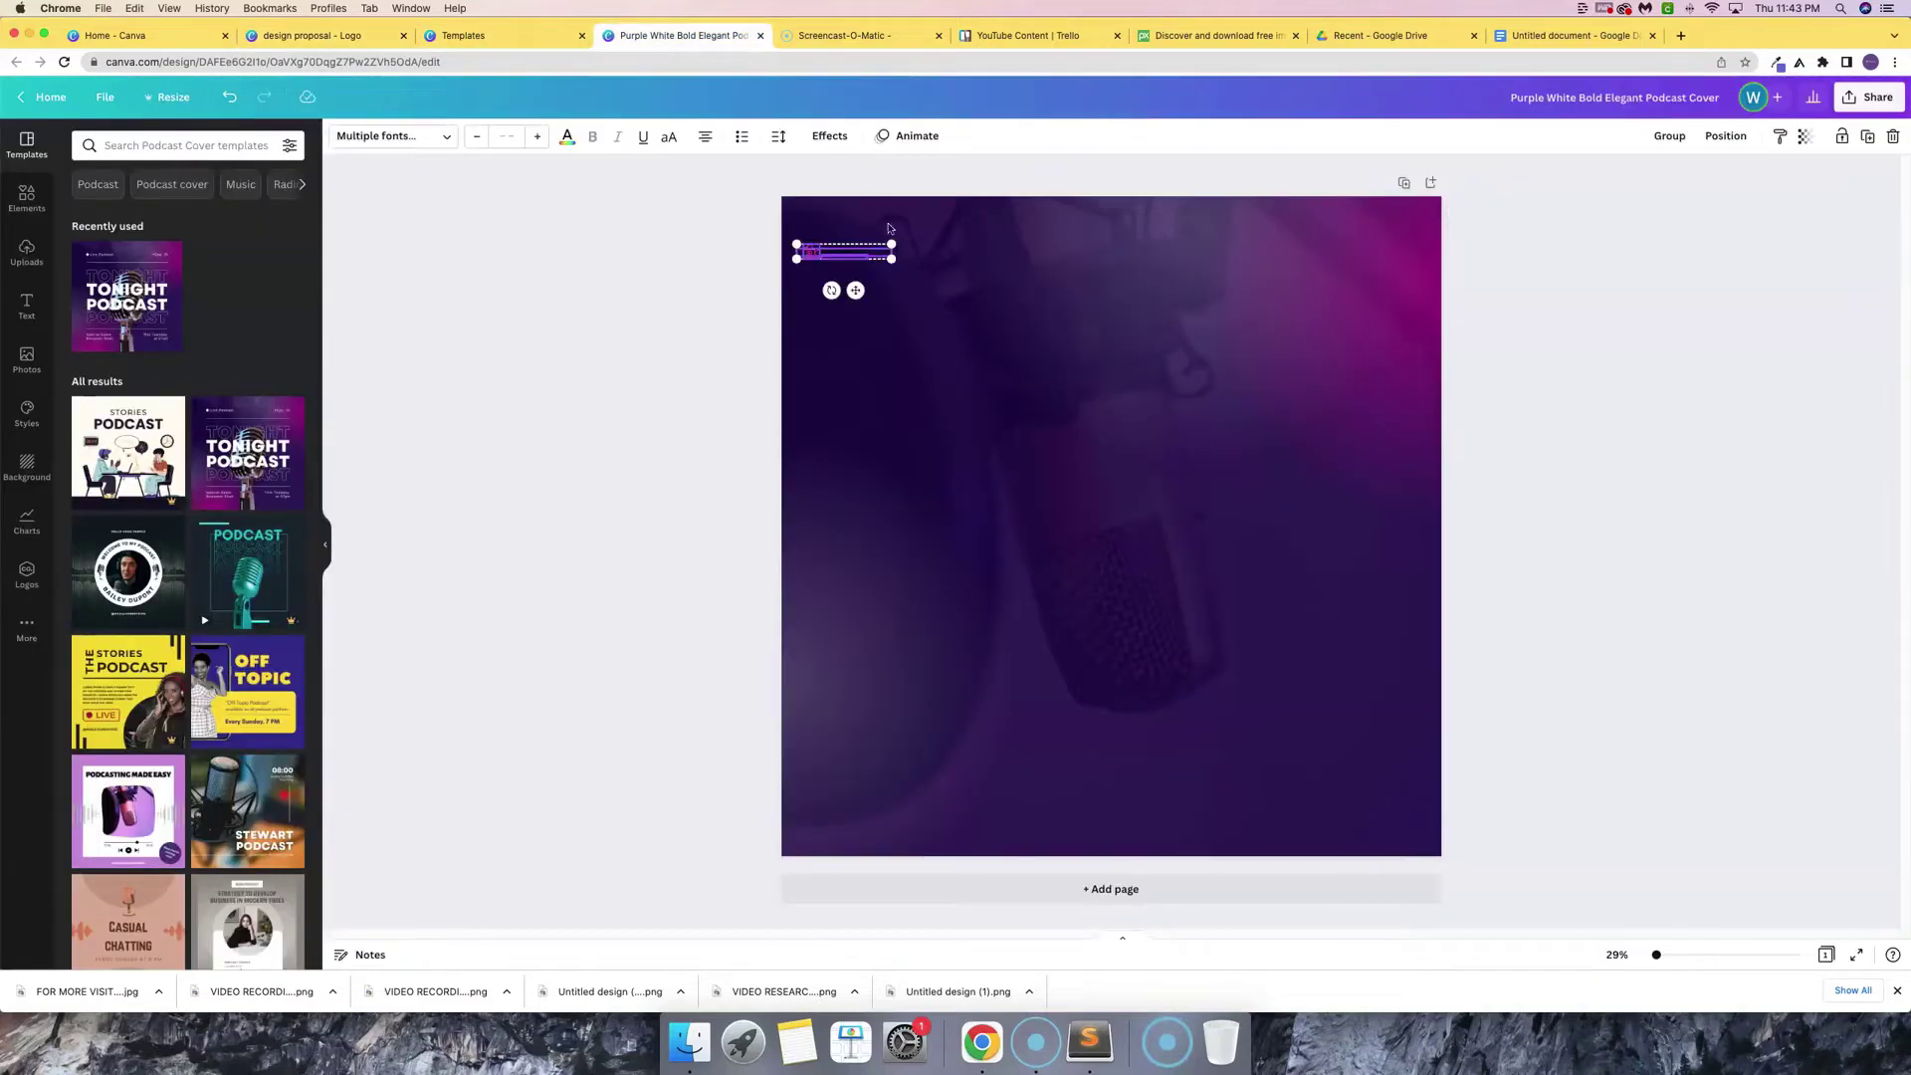
- Enlarge the pasted logo and move it toward the page centre
left_click_drag(892, 259, 1373, 520)
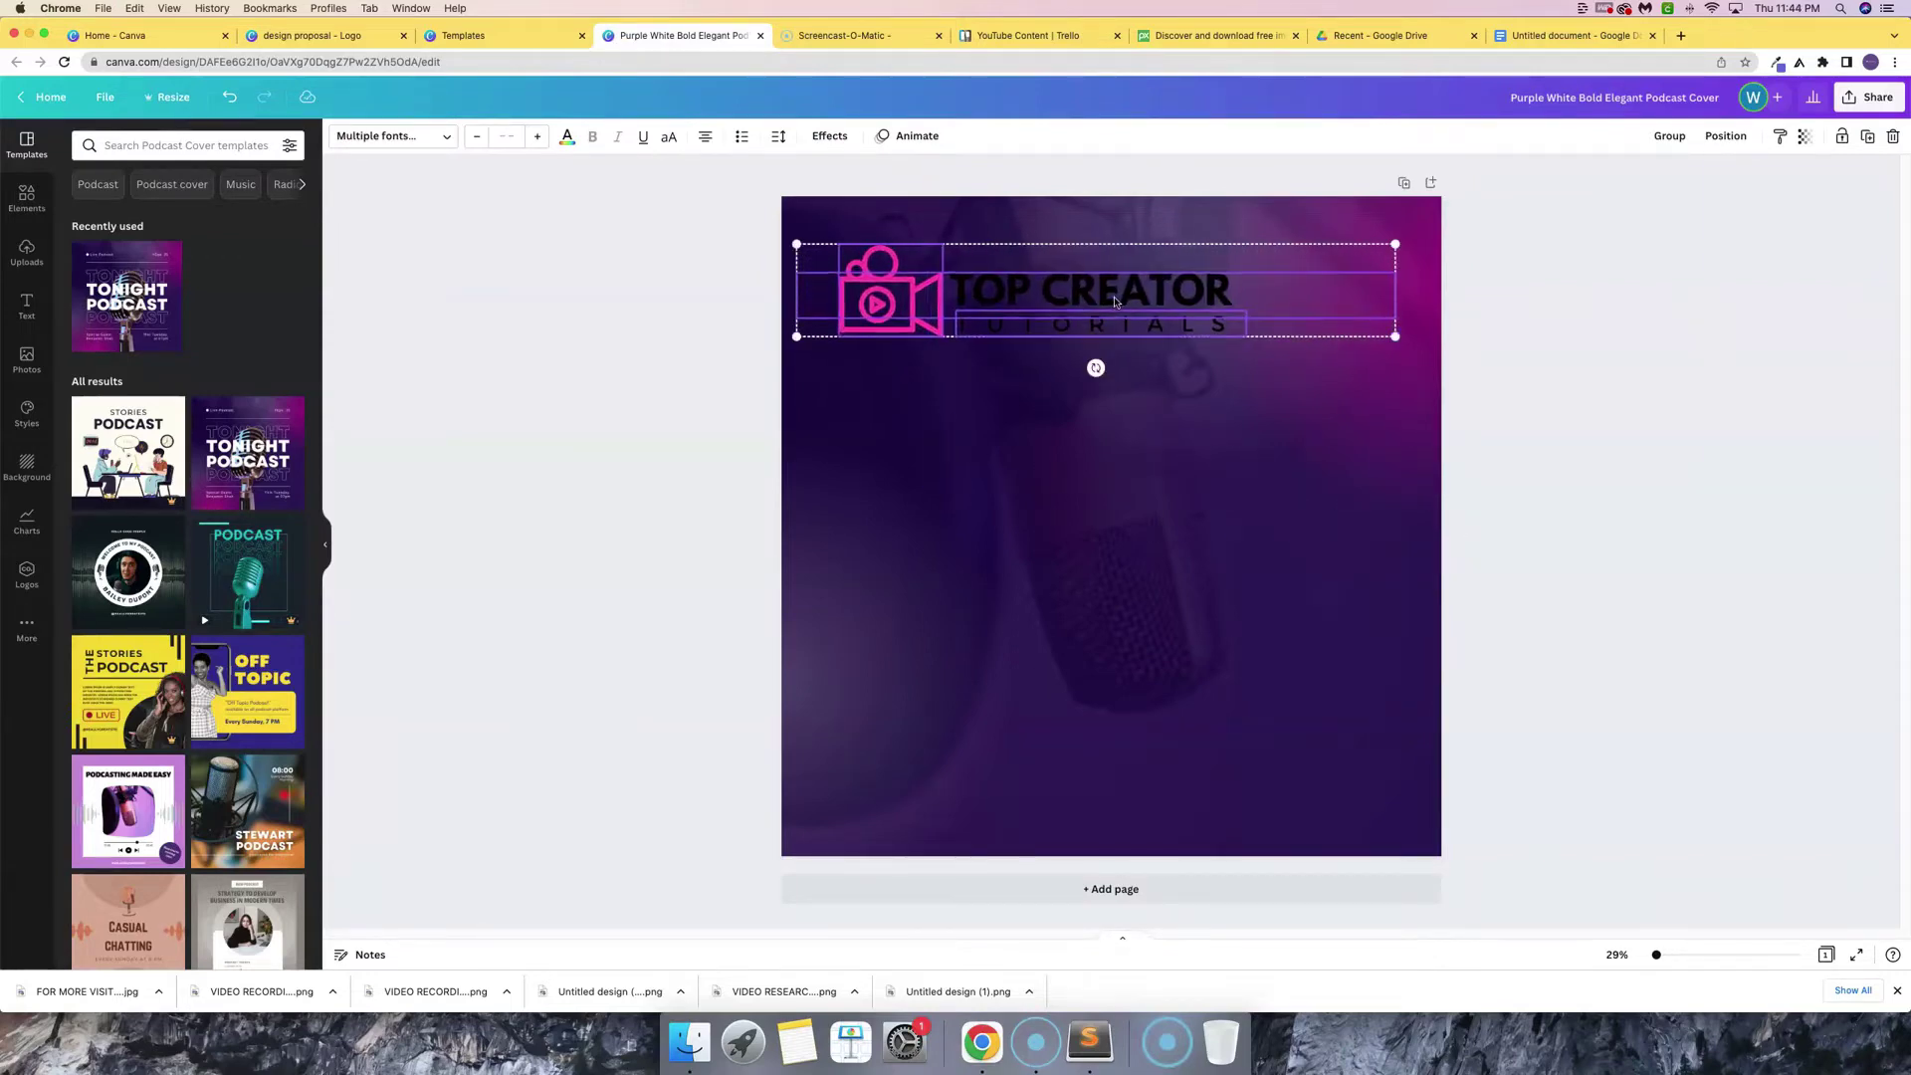
left_click_drag(1114, 302, 1152, 486)
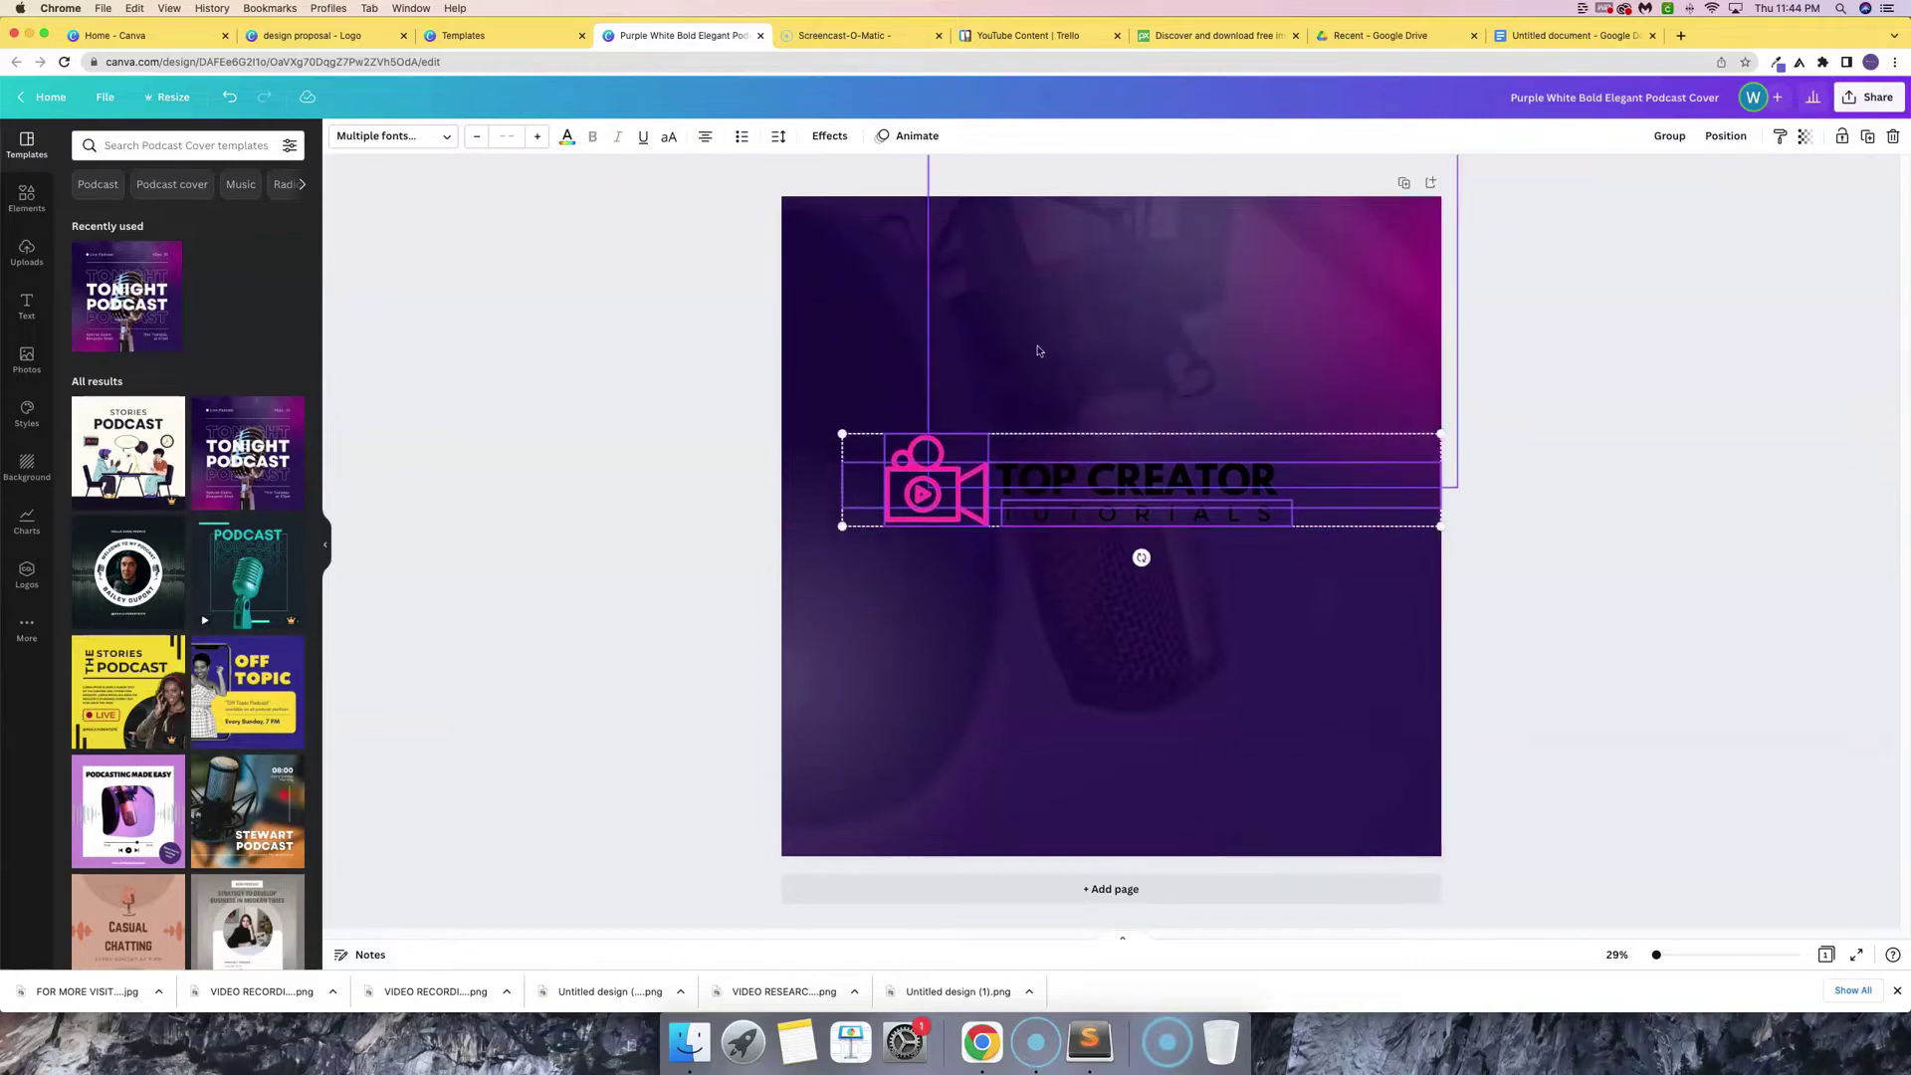
left_click(871, 349)
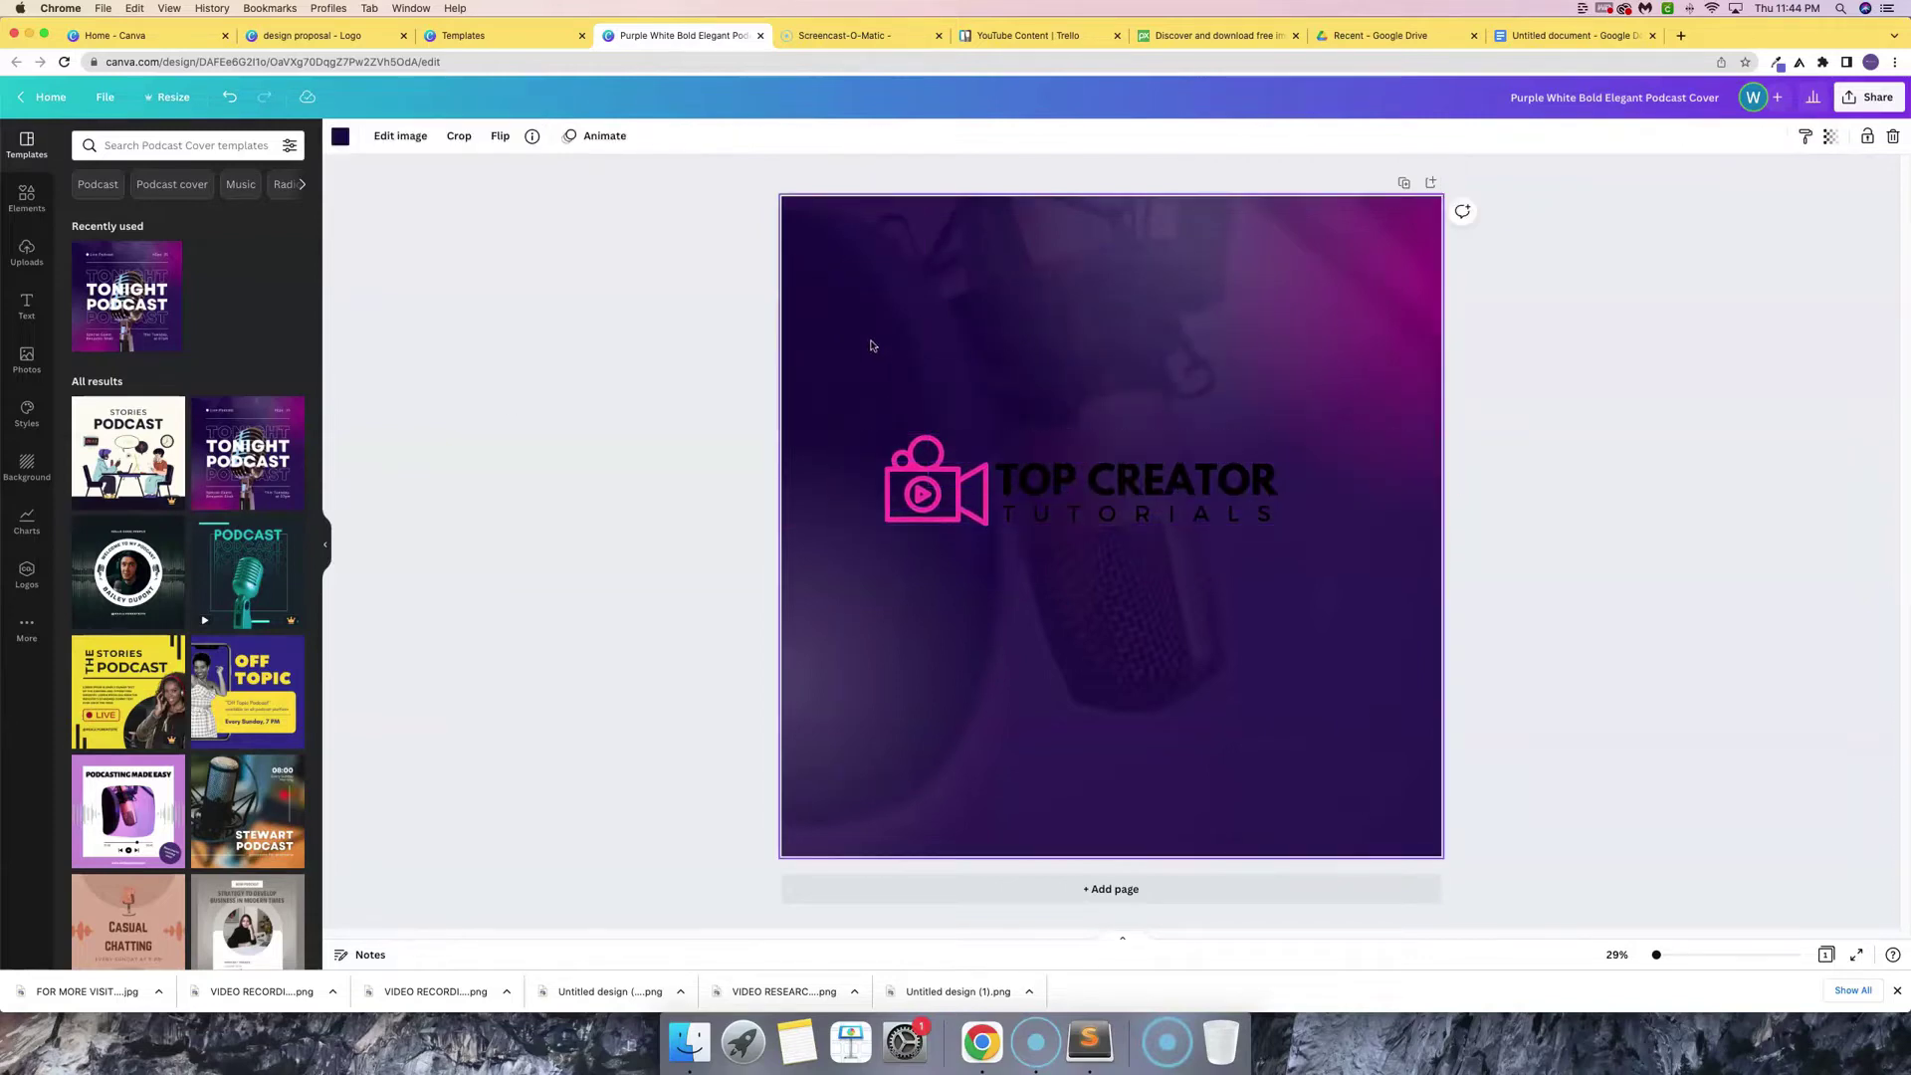
- Make the TOP CREATOR and TUTORIALS lettering white
left_click(1111, 484)
left_click(1112, 484)
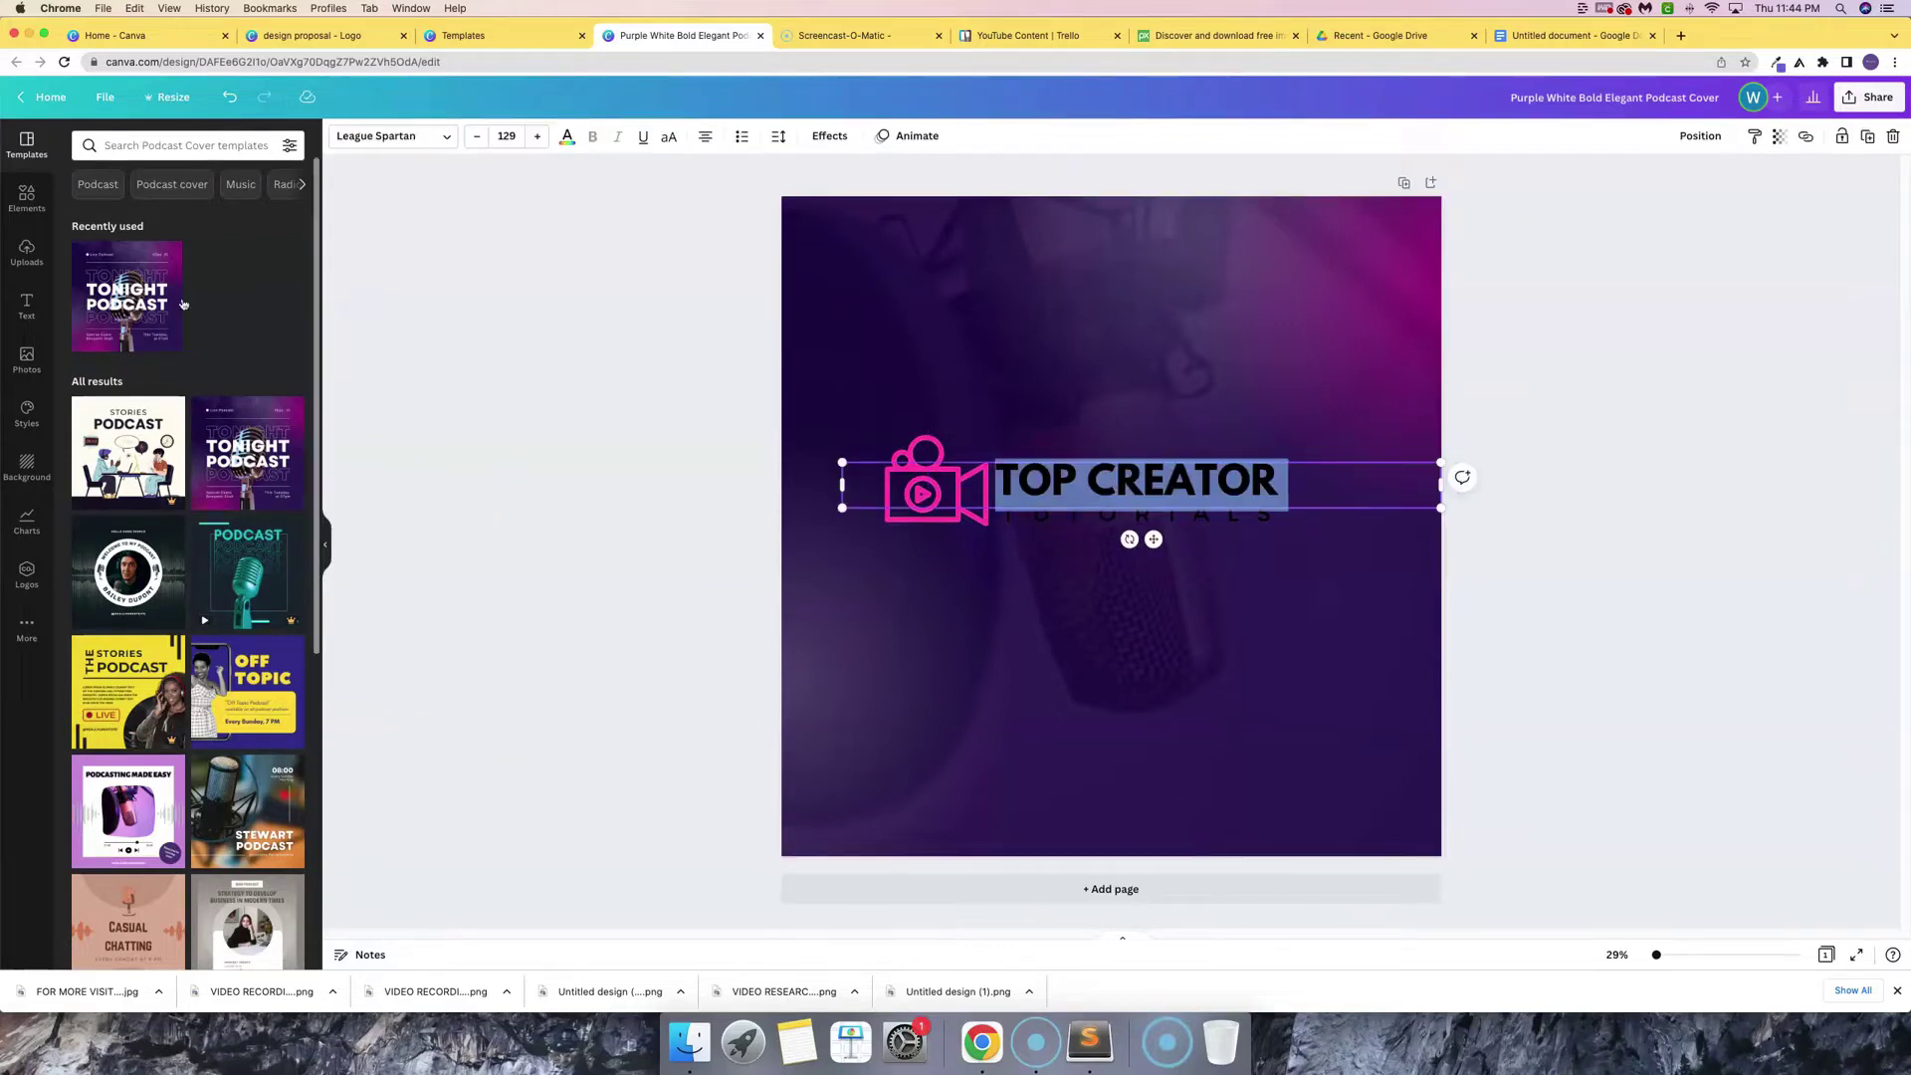
left_click(566, 135)
left_click(296, 214)
left_click_drag(512, 414, 1036, 916)
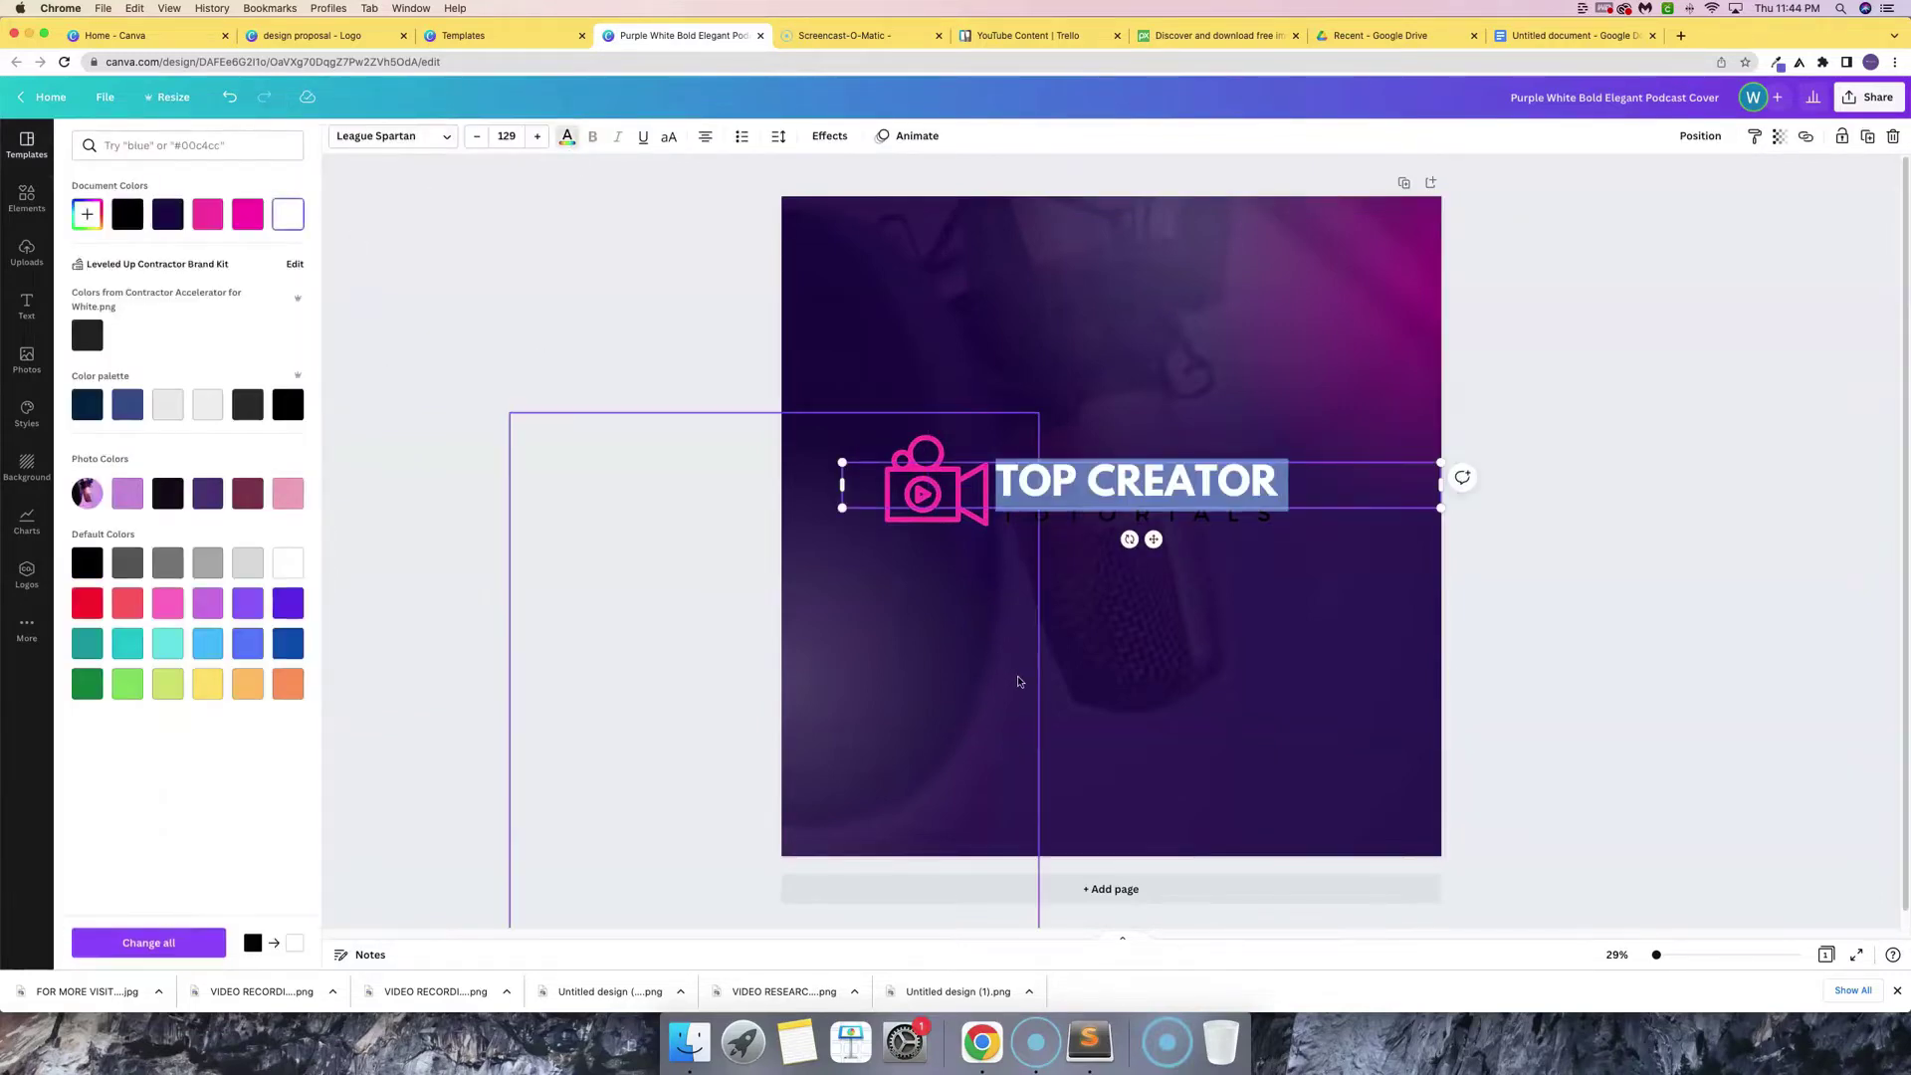
left_click(1149, 516)
left_click(1150, 516)
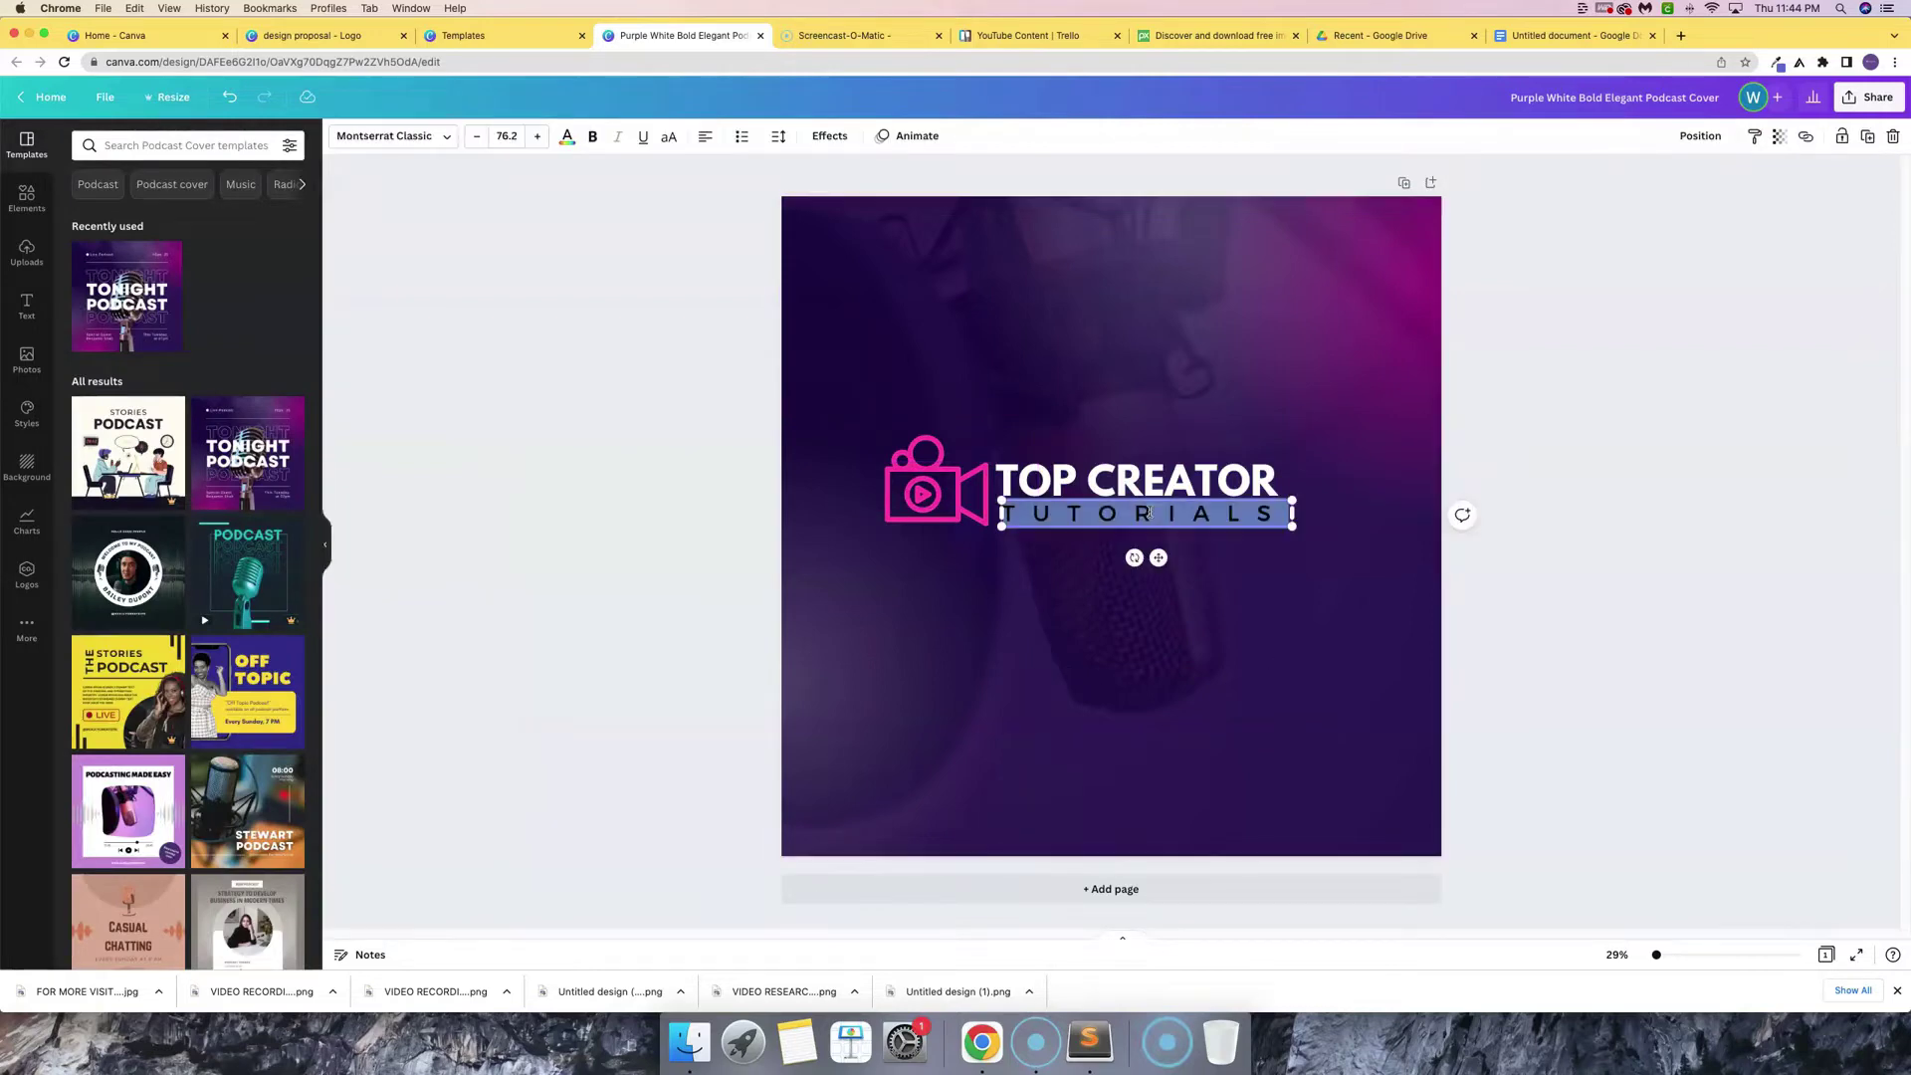
left_click(566, 135)
left_click(295, 223)
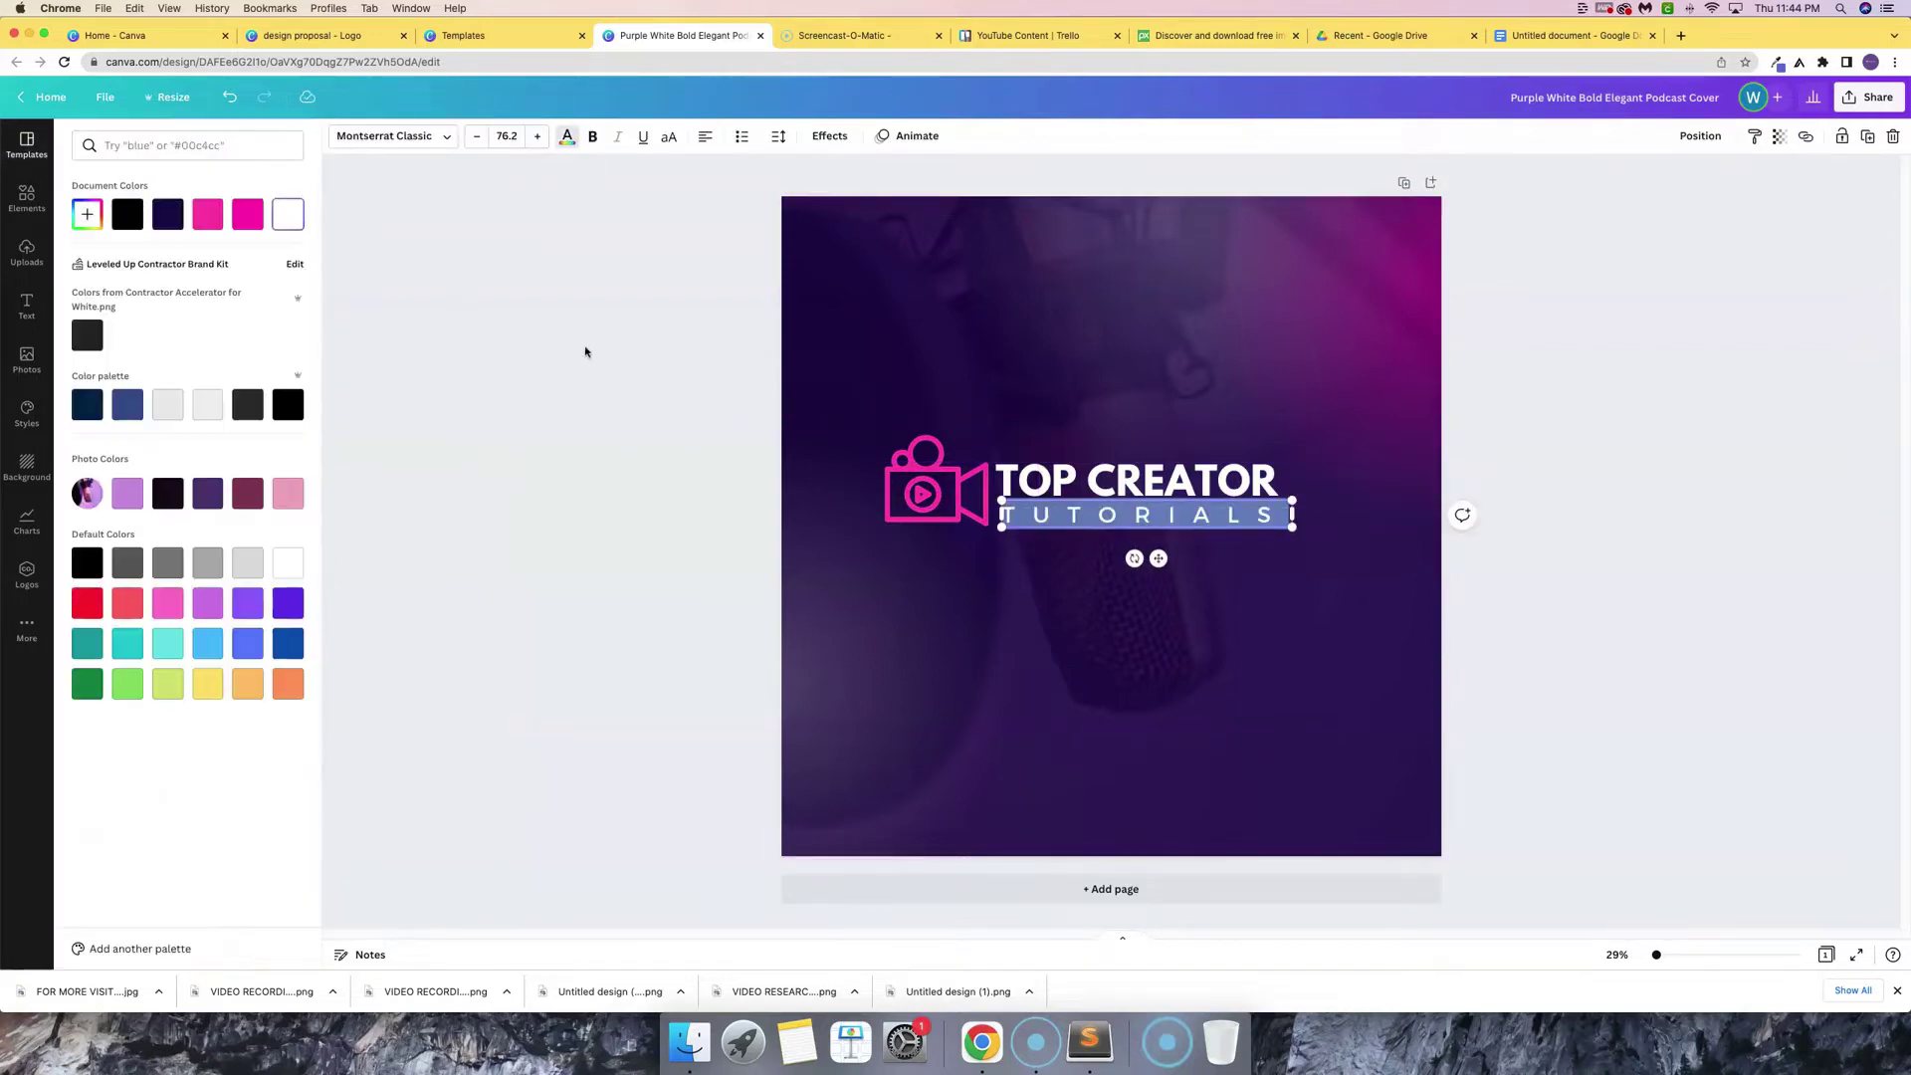
left_click(588, 355)
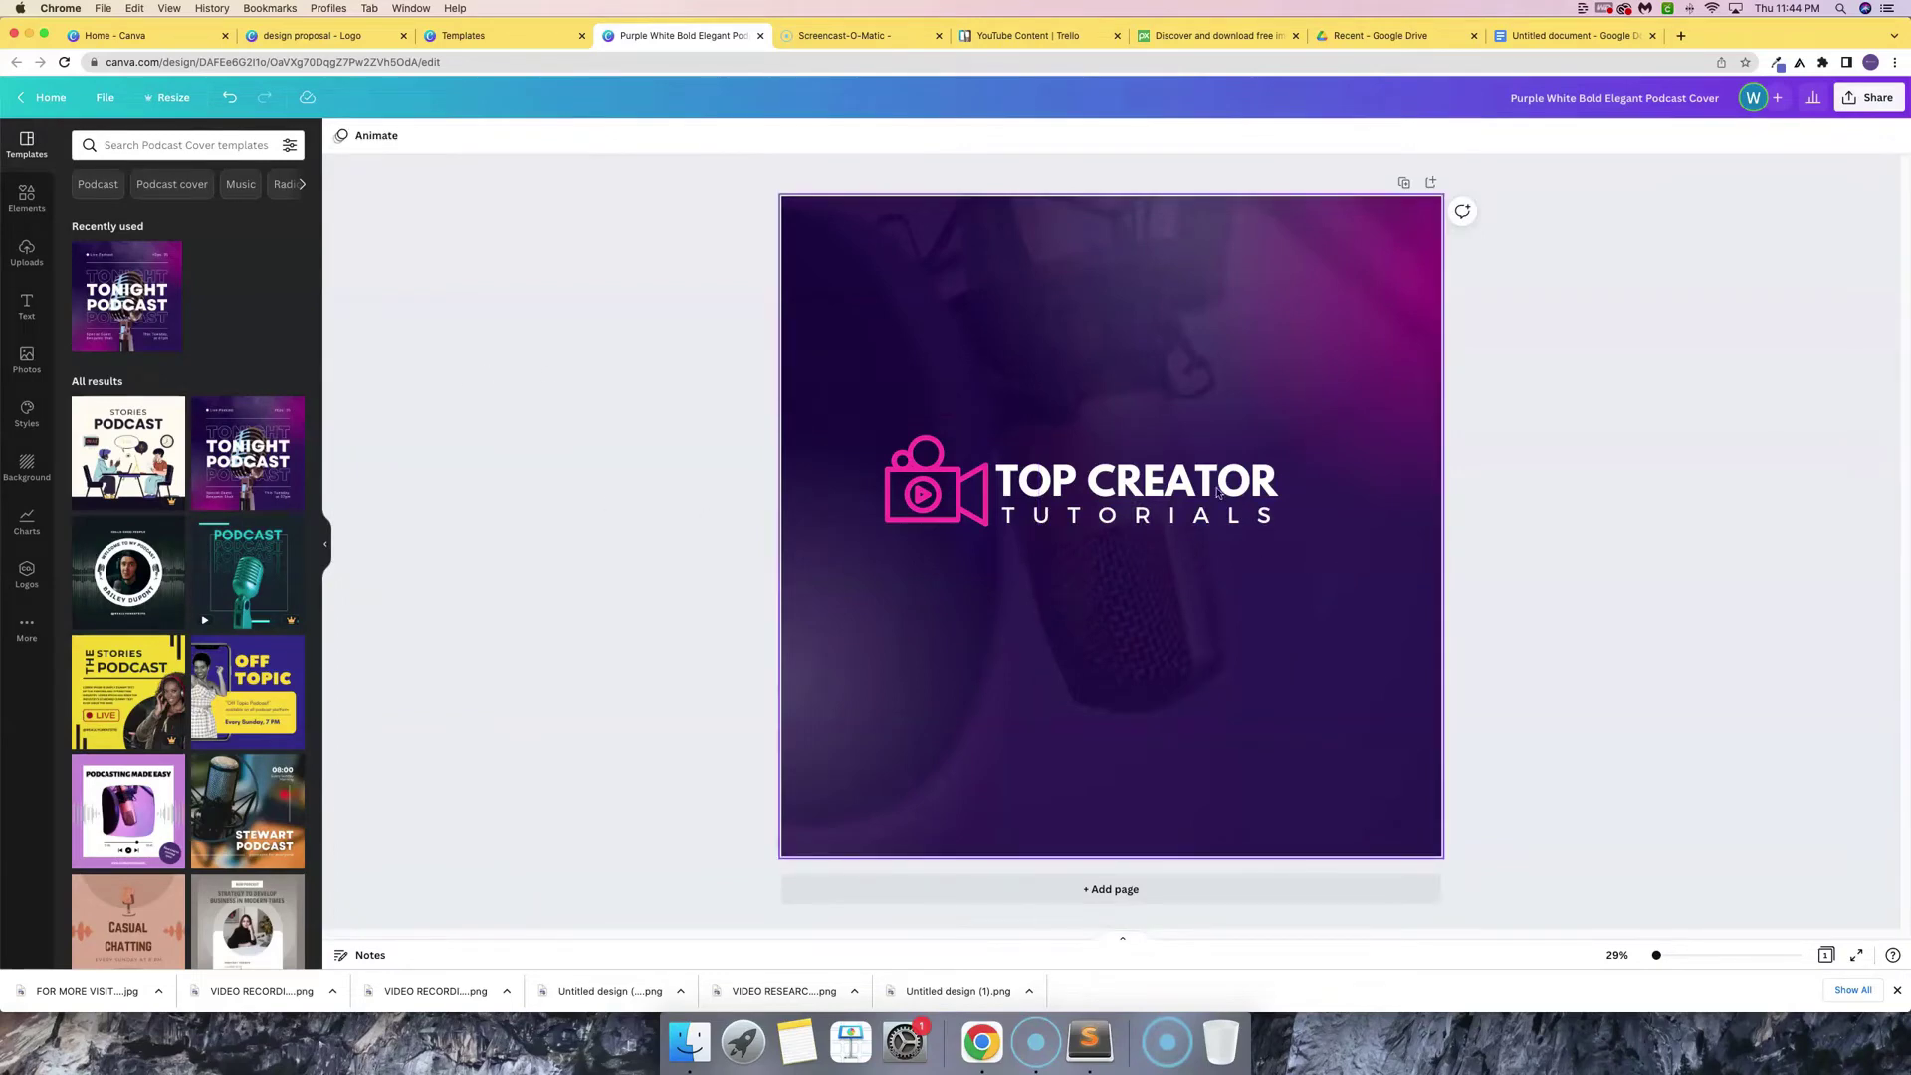
left_click(920, 487)
- Nudge the camera logo and its two text lines slightly right, then show the Text panel
left_click(1134, 480, "shift")
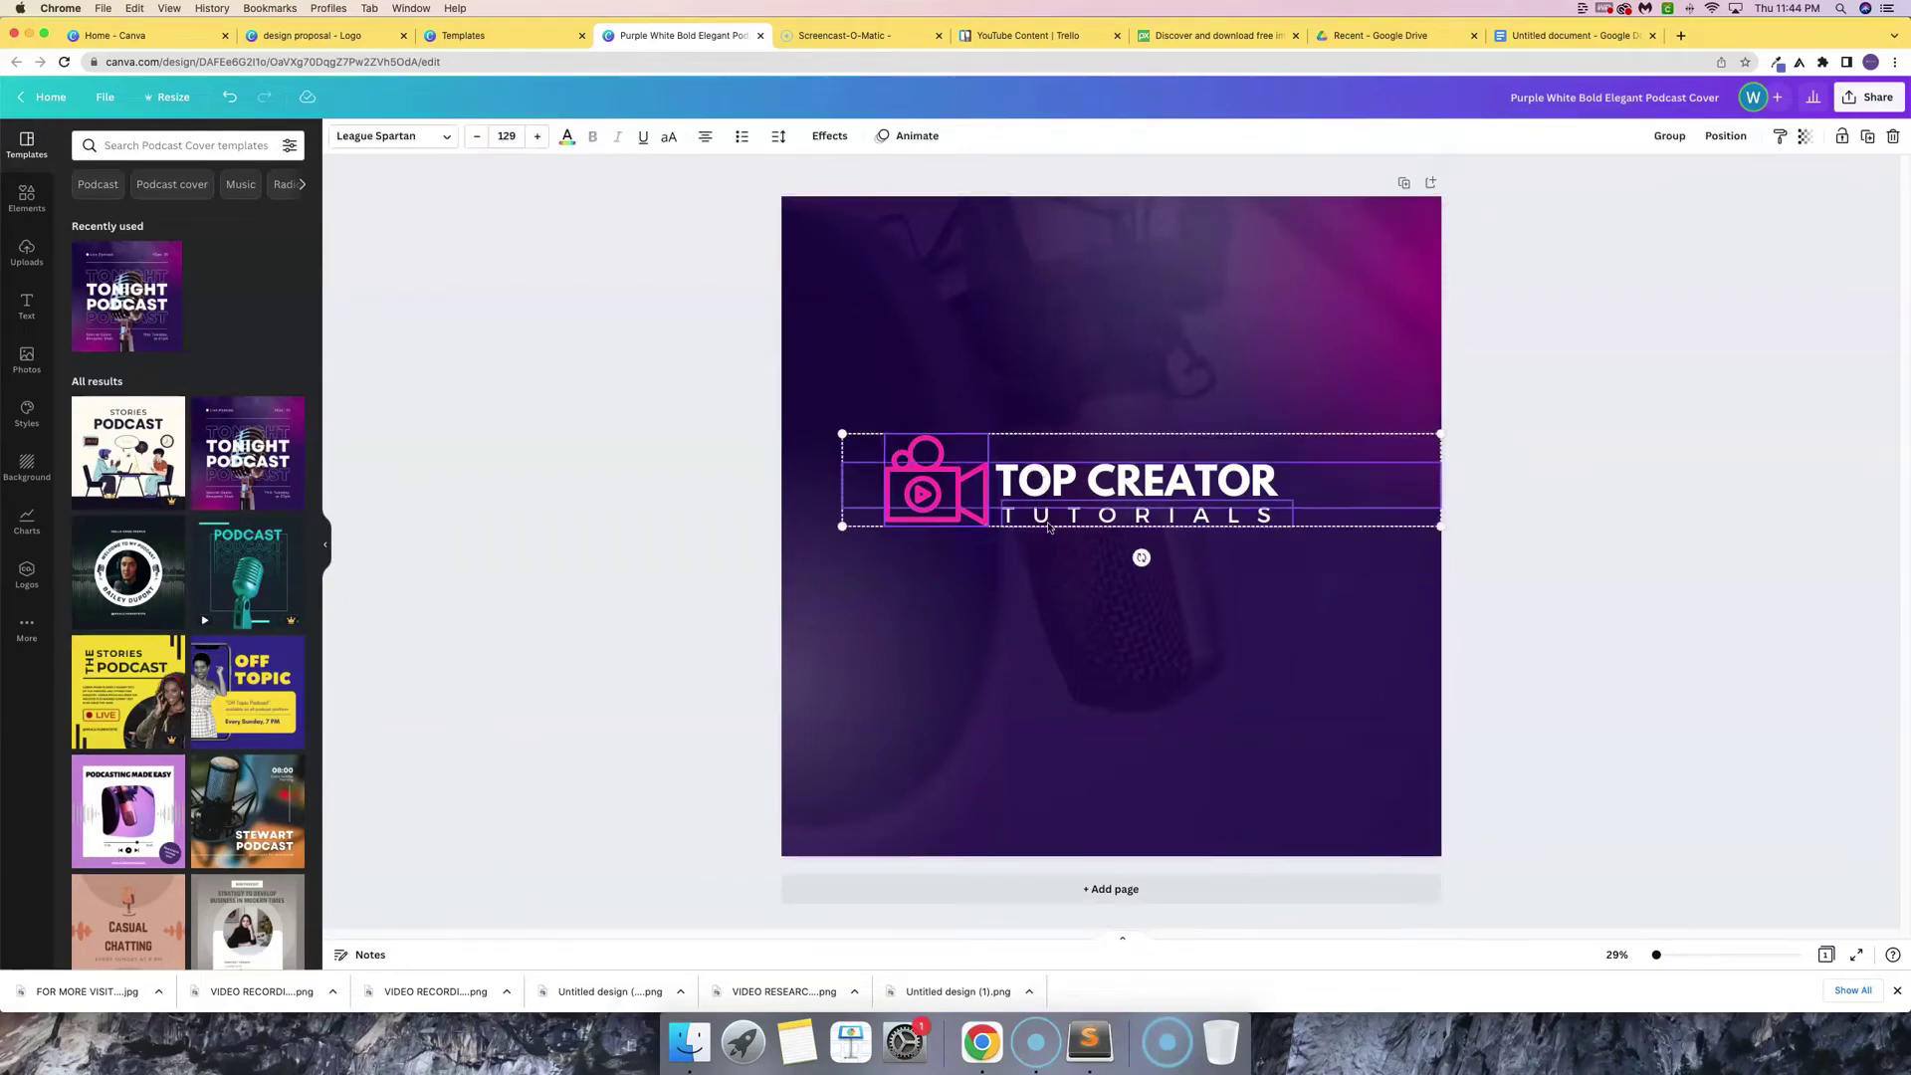
left_click(1050, 519, "shift")
mouse_move(1125, 494)
left_mouse_down()
mouse_move(1162, 494)
mouse_move(1139, 495)
left_mouse_up()
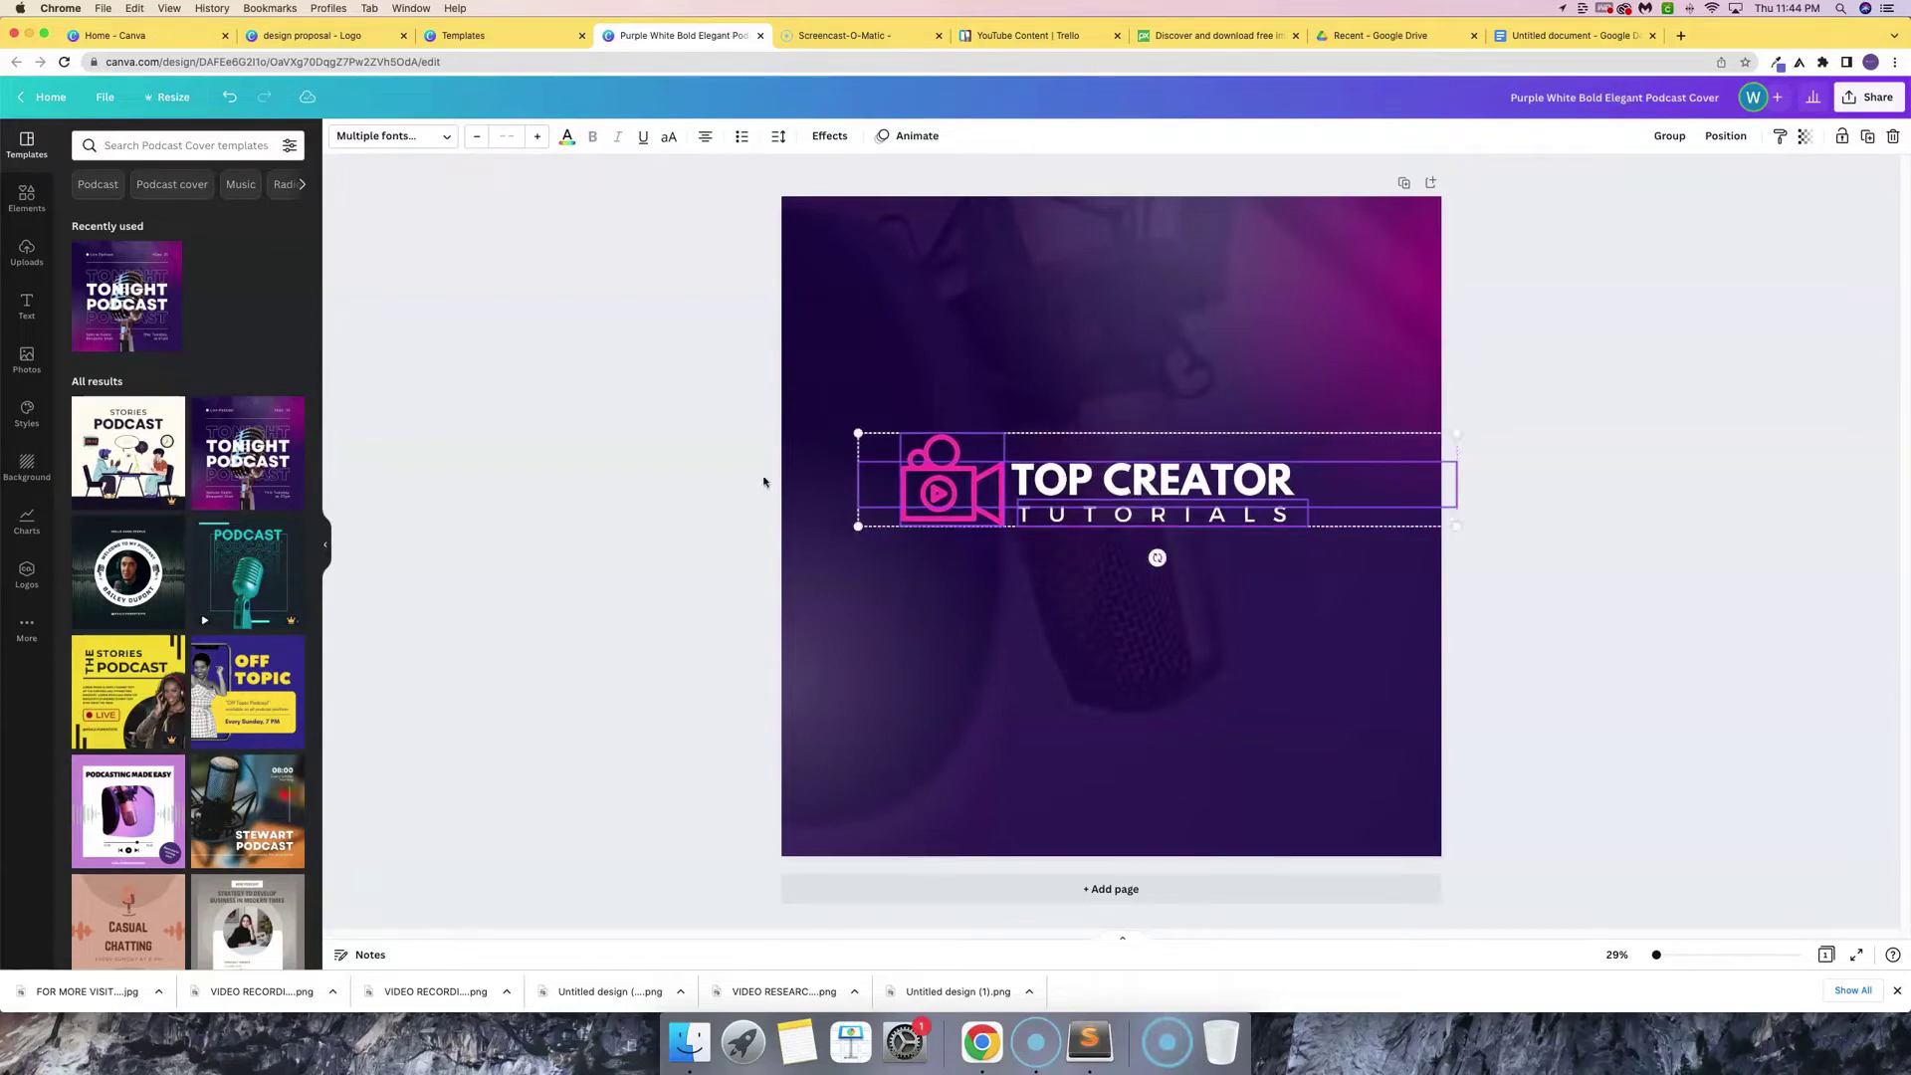
left_click(759, 480)
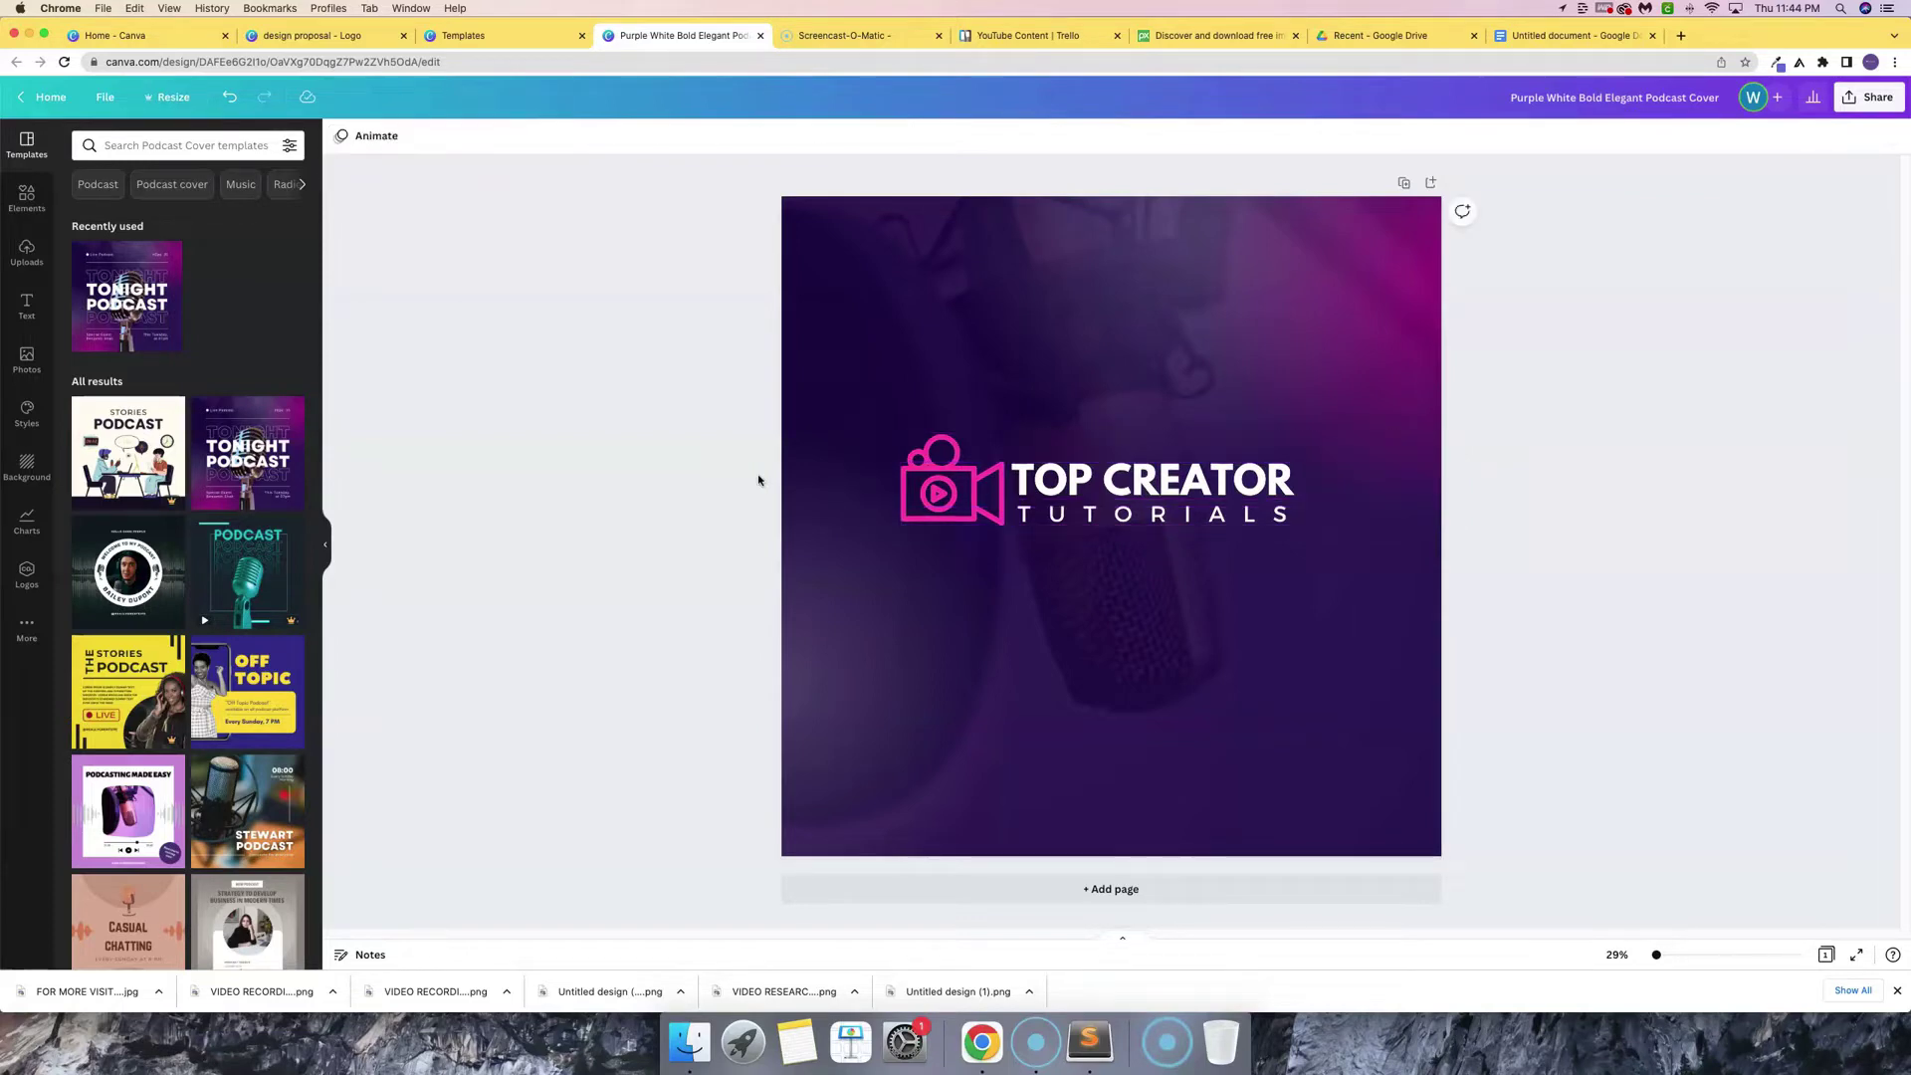
left_click_drag(778, 475, 1030, 515)
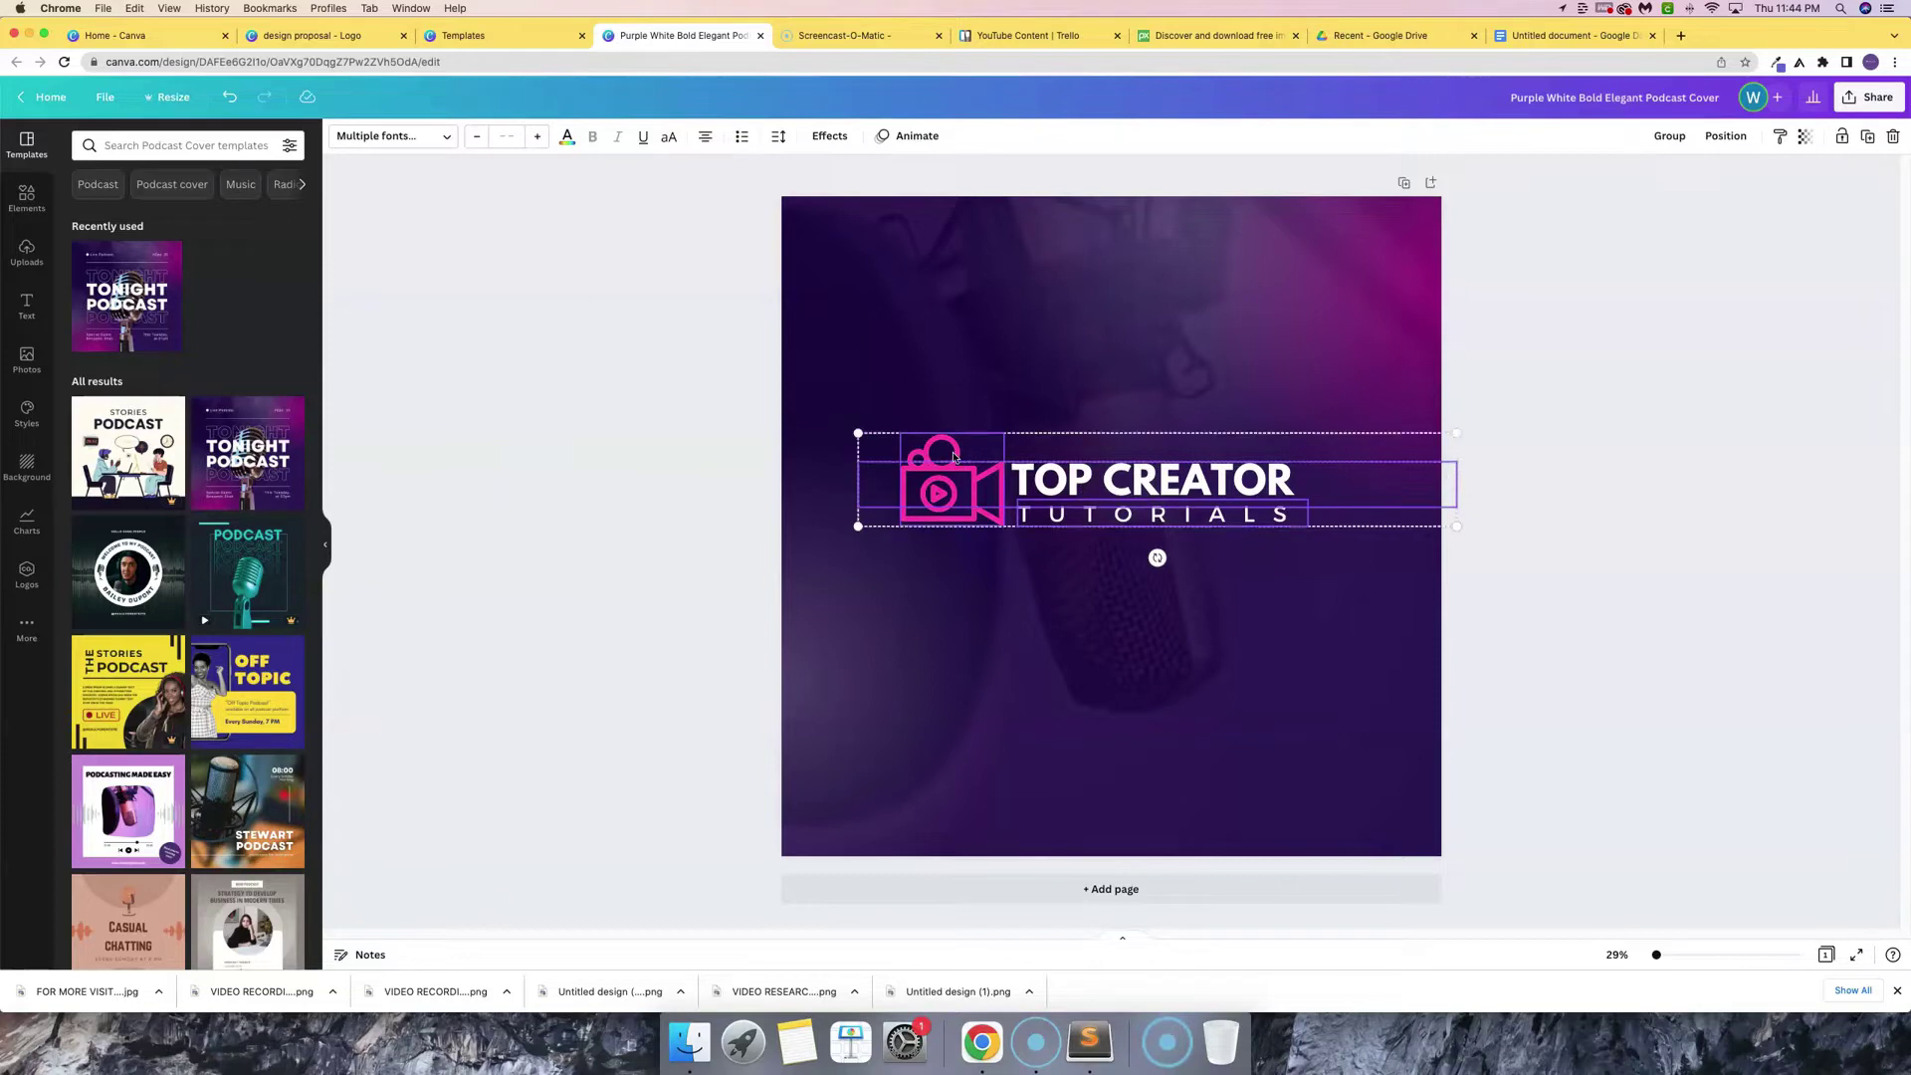
left_click_drag(961, 455, 976, 453)
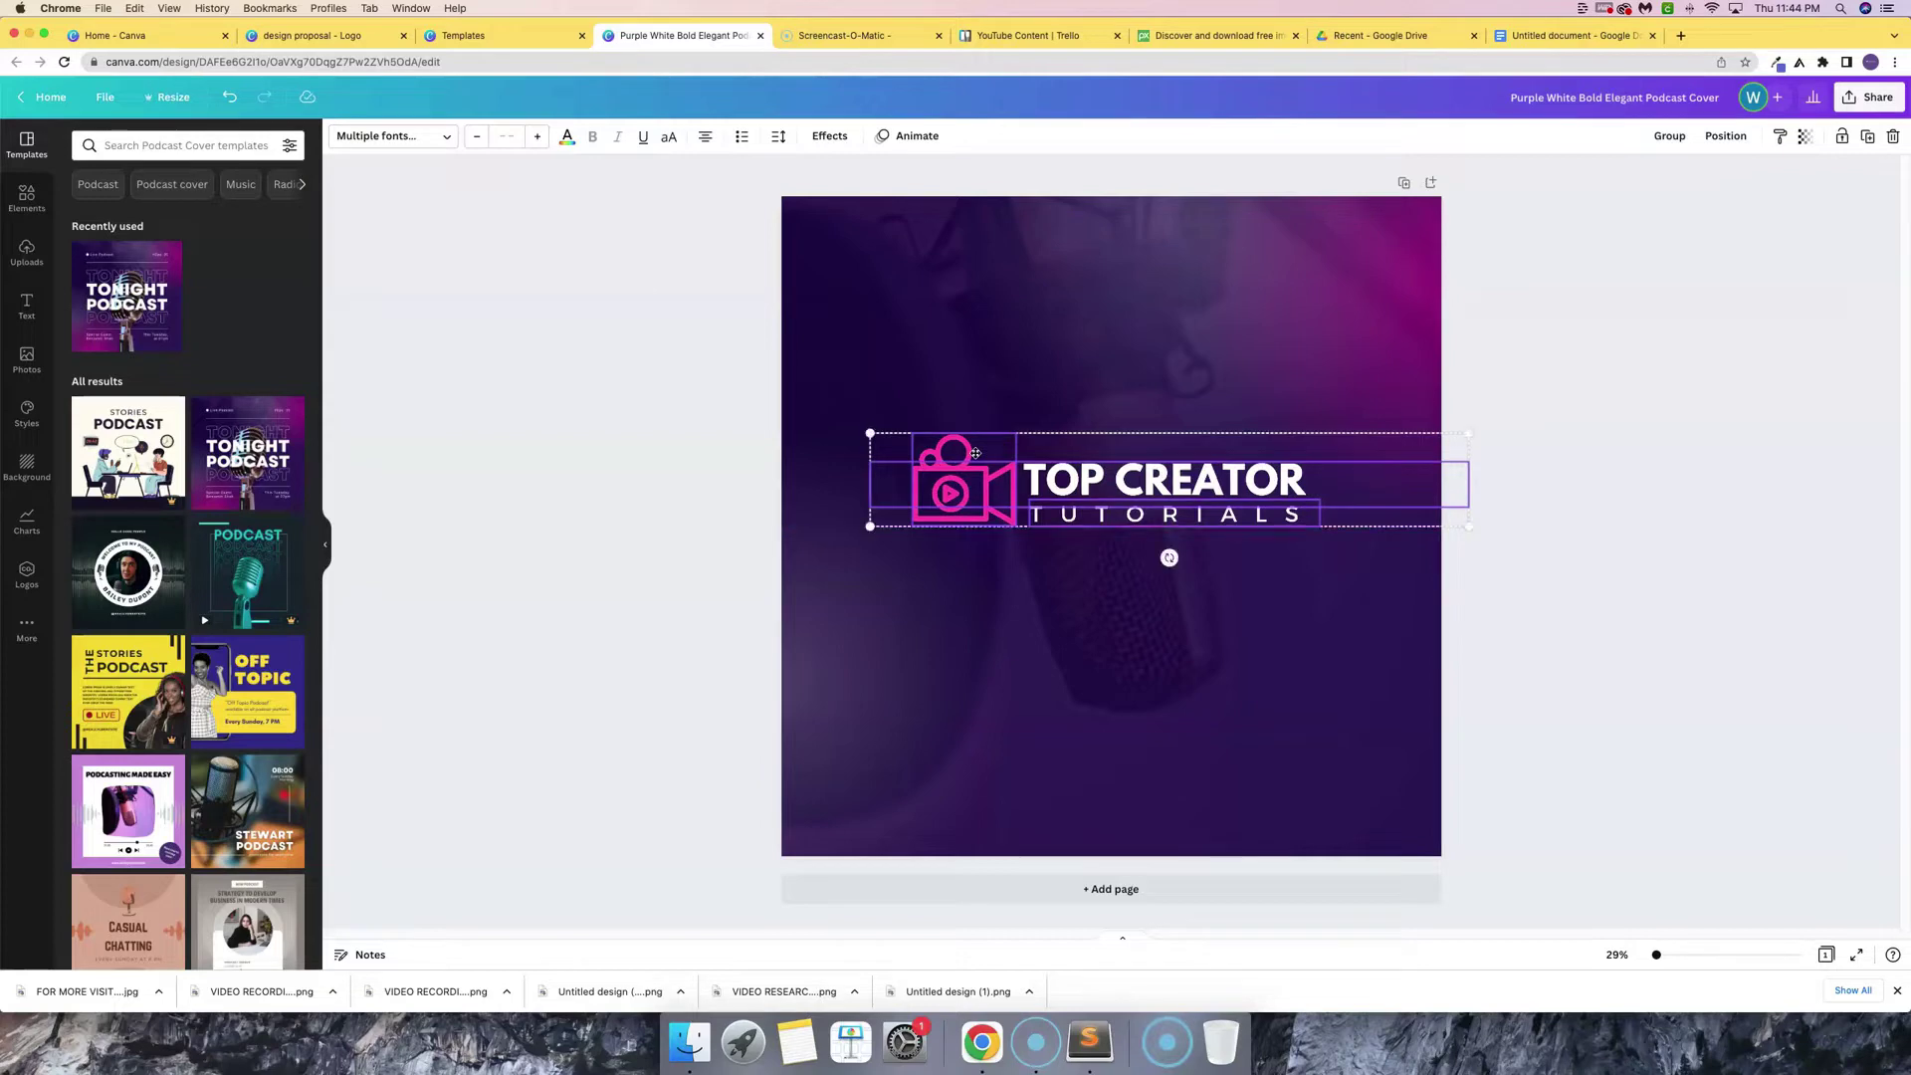
left_click(698, 350)
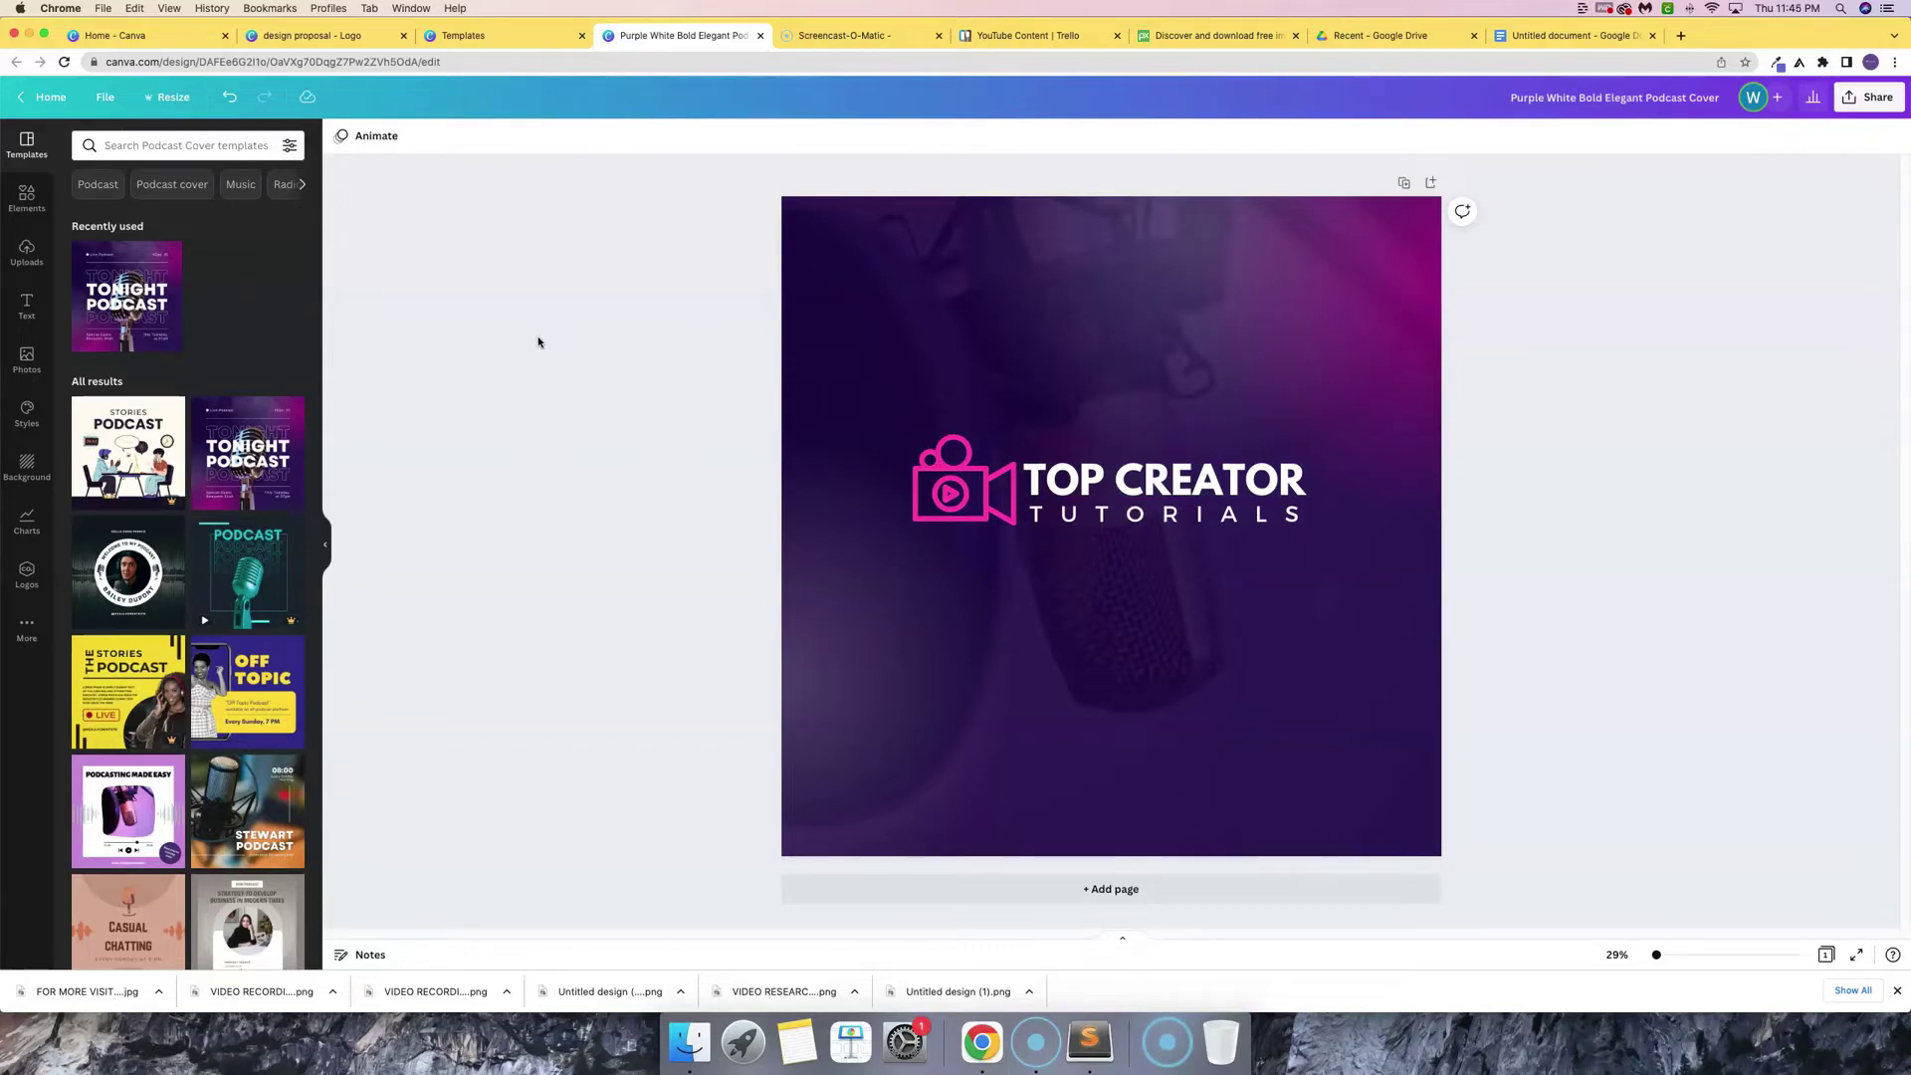
left_click(27, 314)
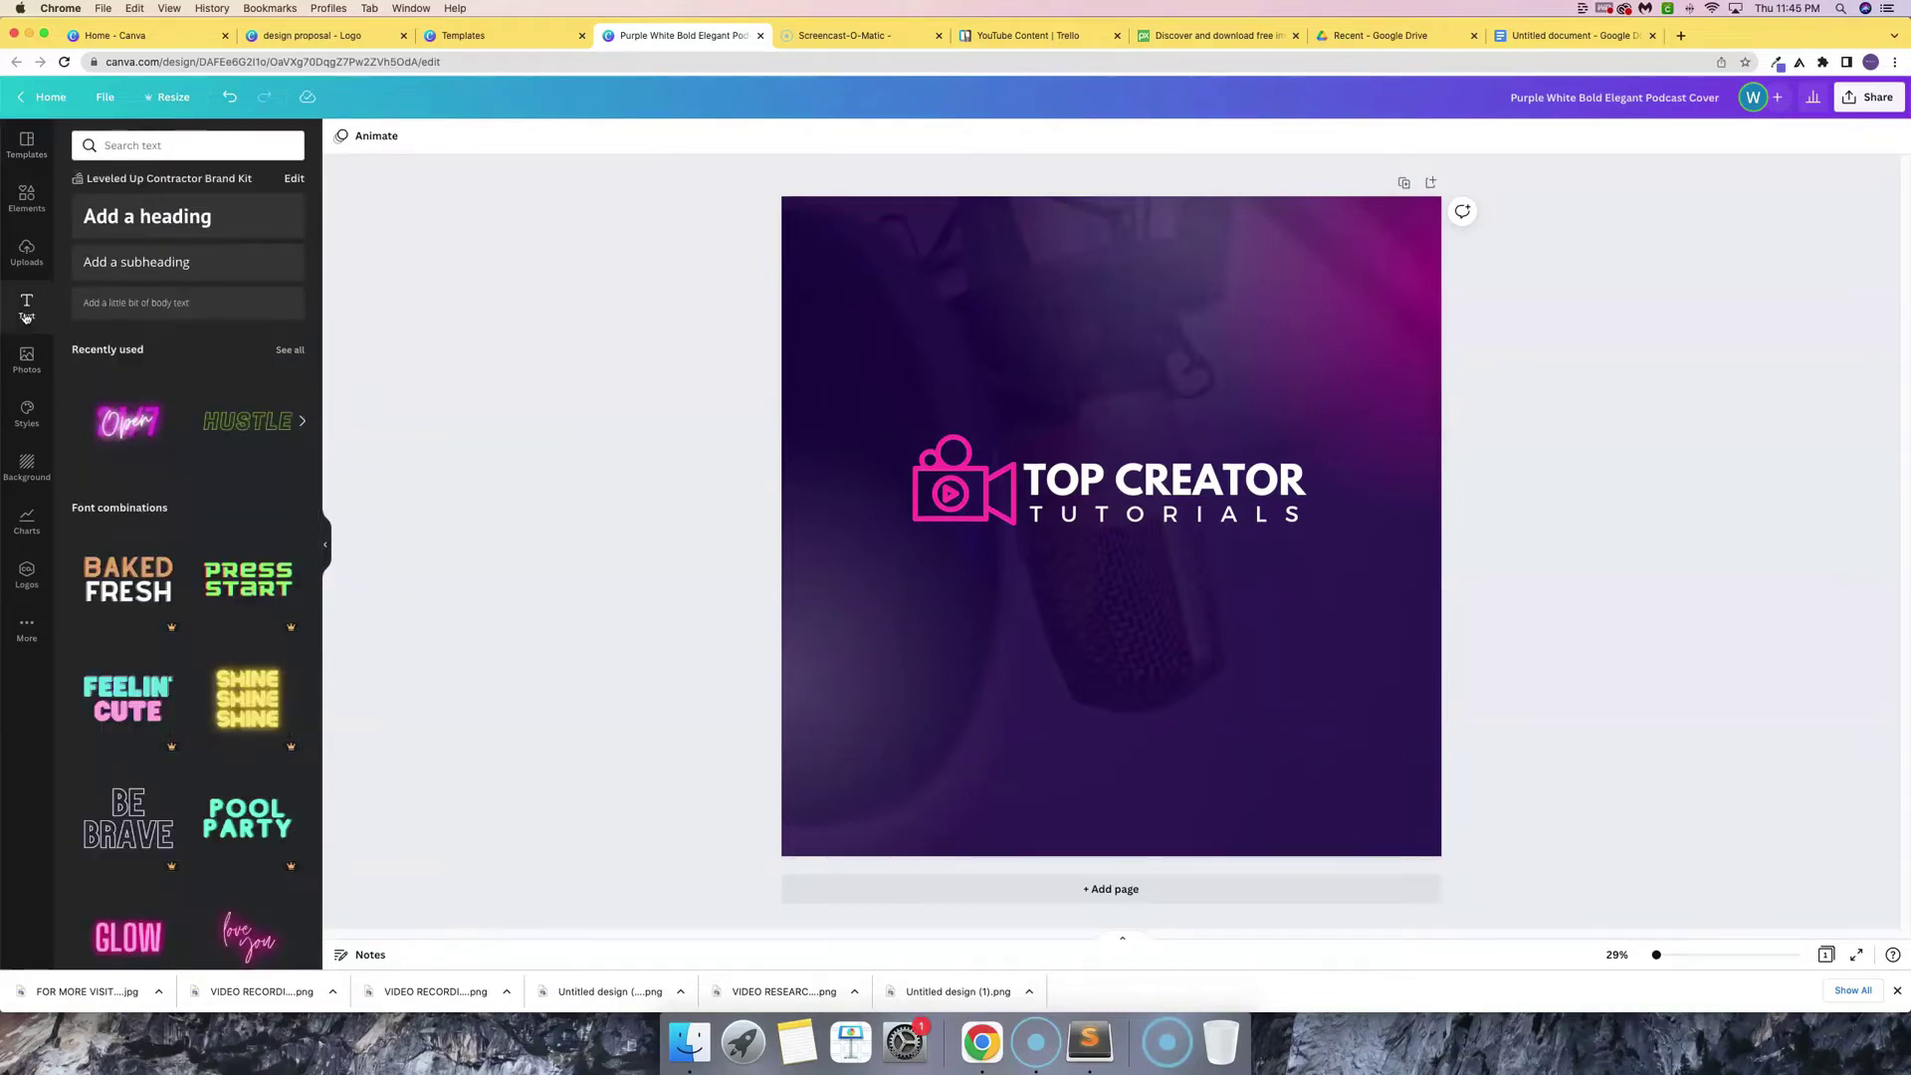
- Add an 'Add a subheading' text box and drag it down below the logo
left_click(147, 269)
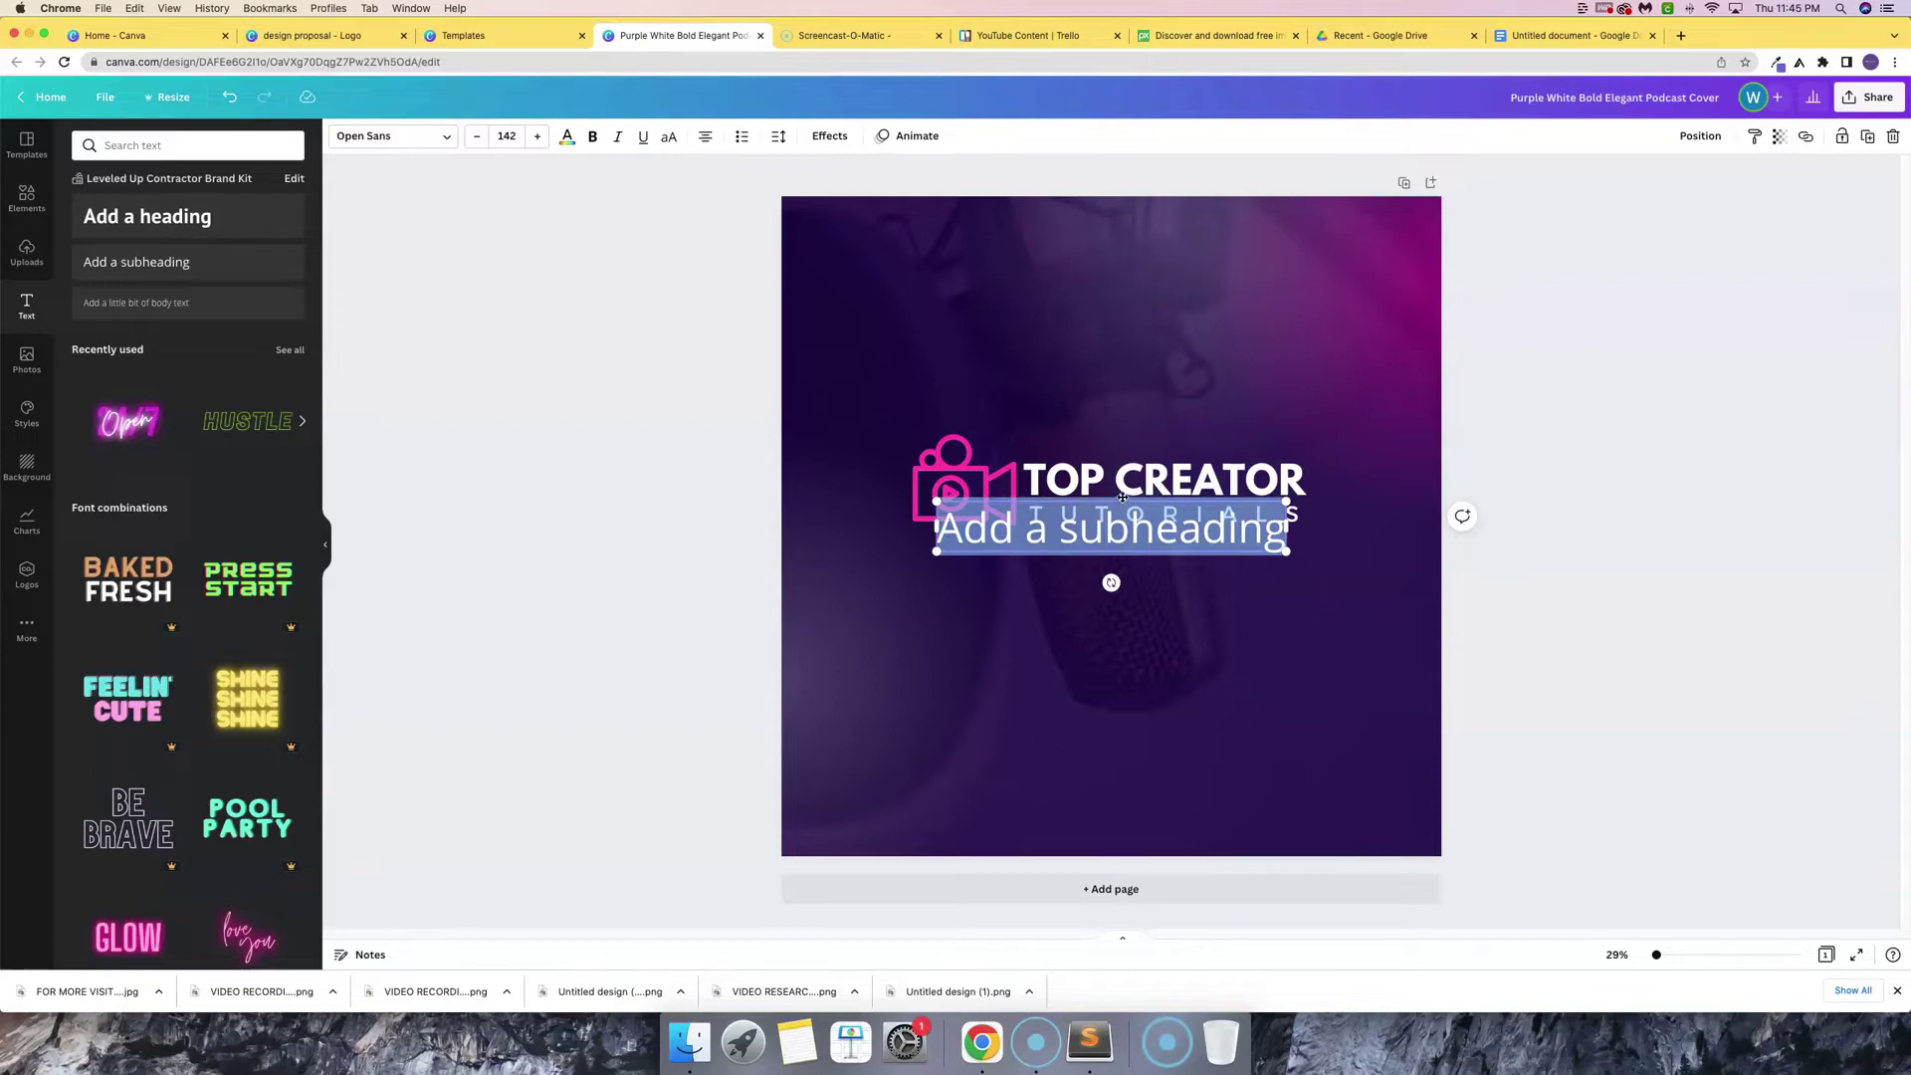
left_click_drag(1121, 501, 1119, 597)
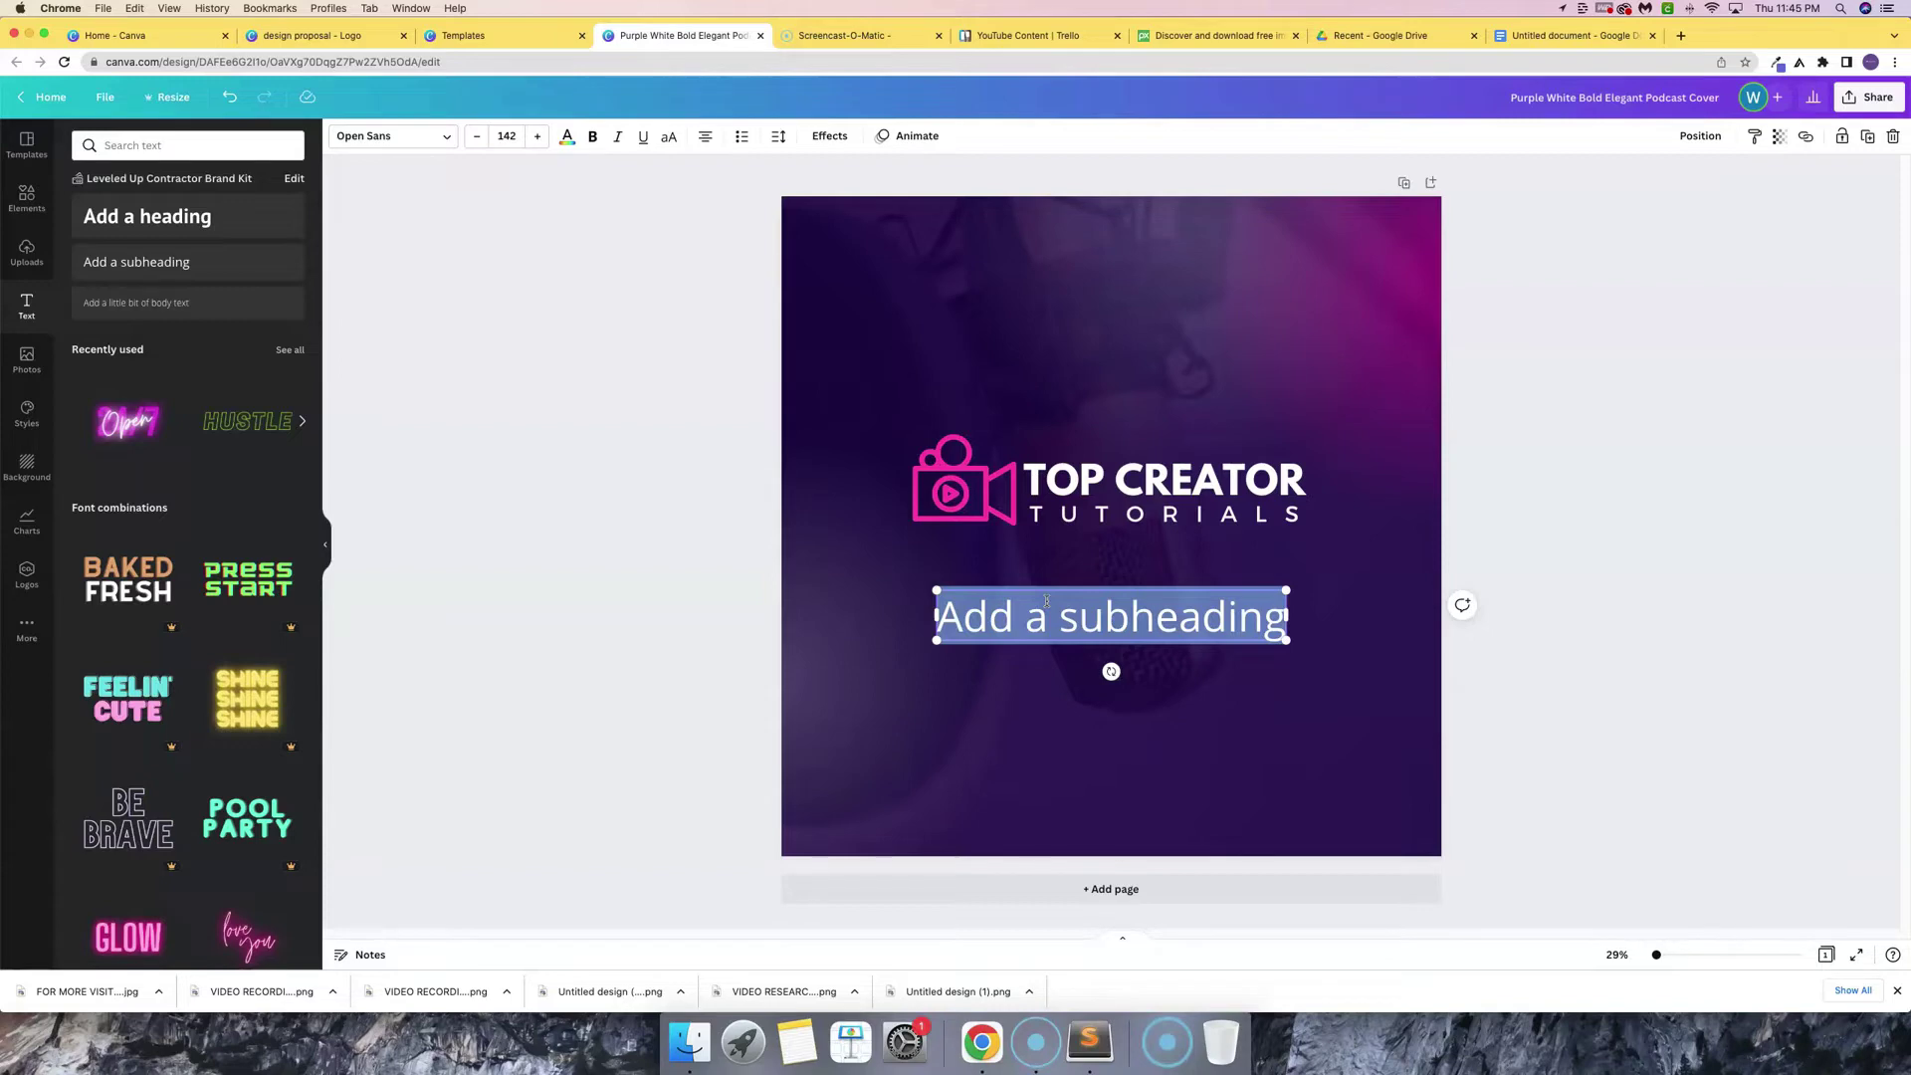
- Type the tagline "Tune In For The Best Tutorials For Epic Creators." wrapped in quotation marks
type("Tune In Fo")
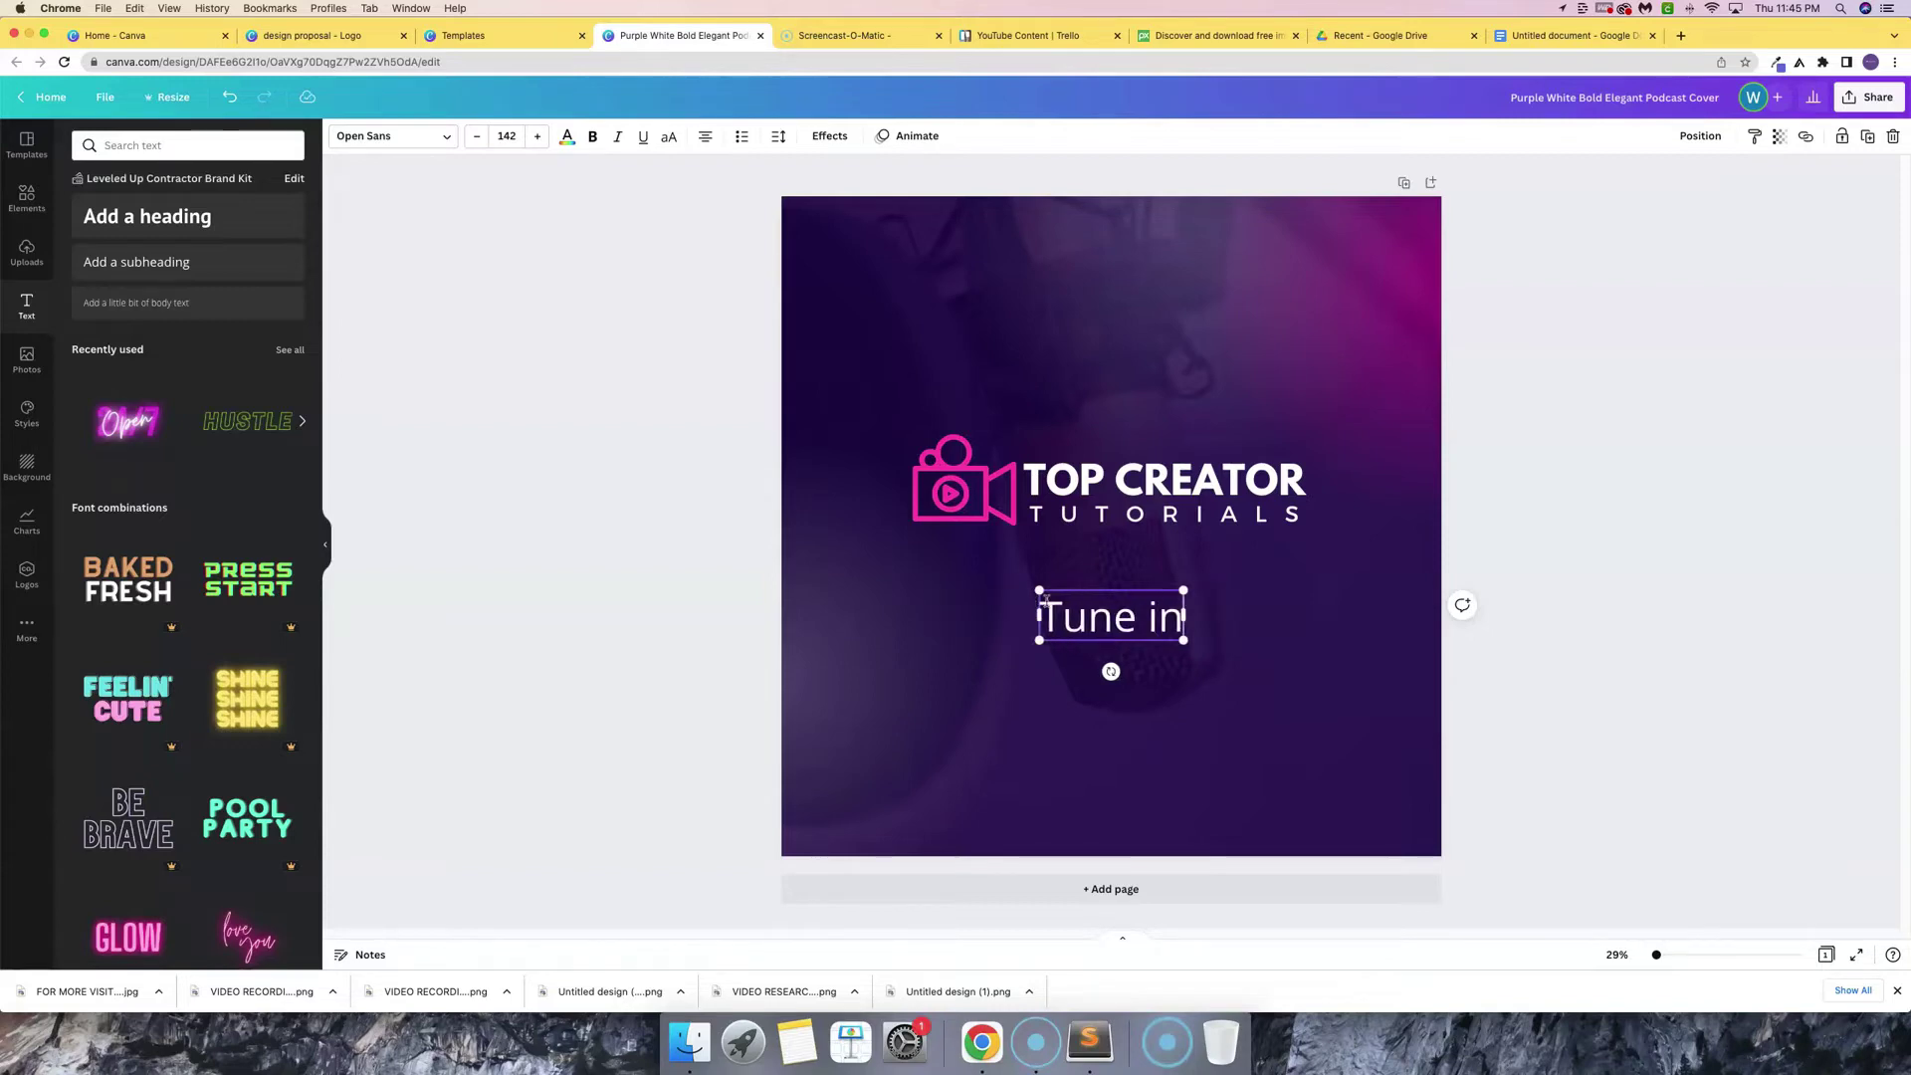
type("r The ")
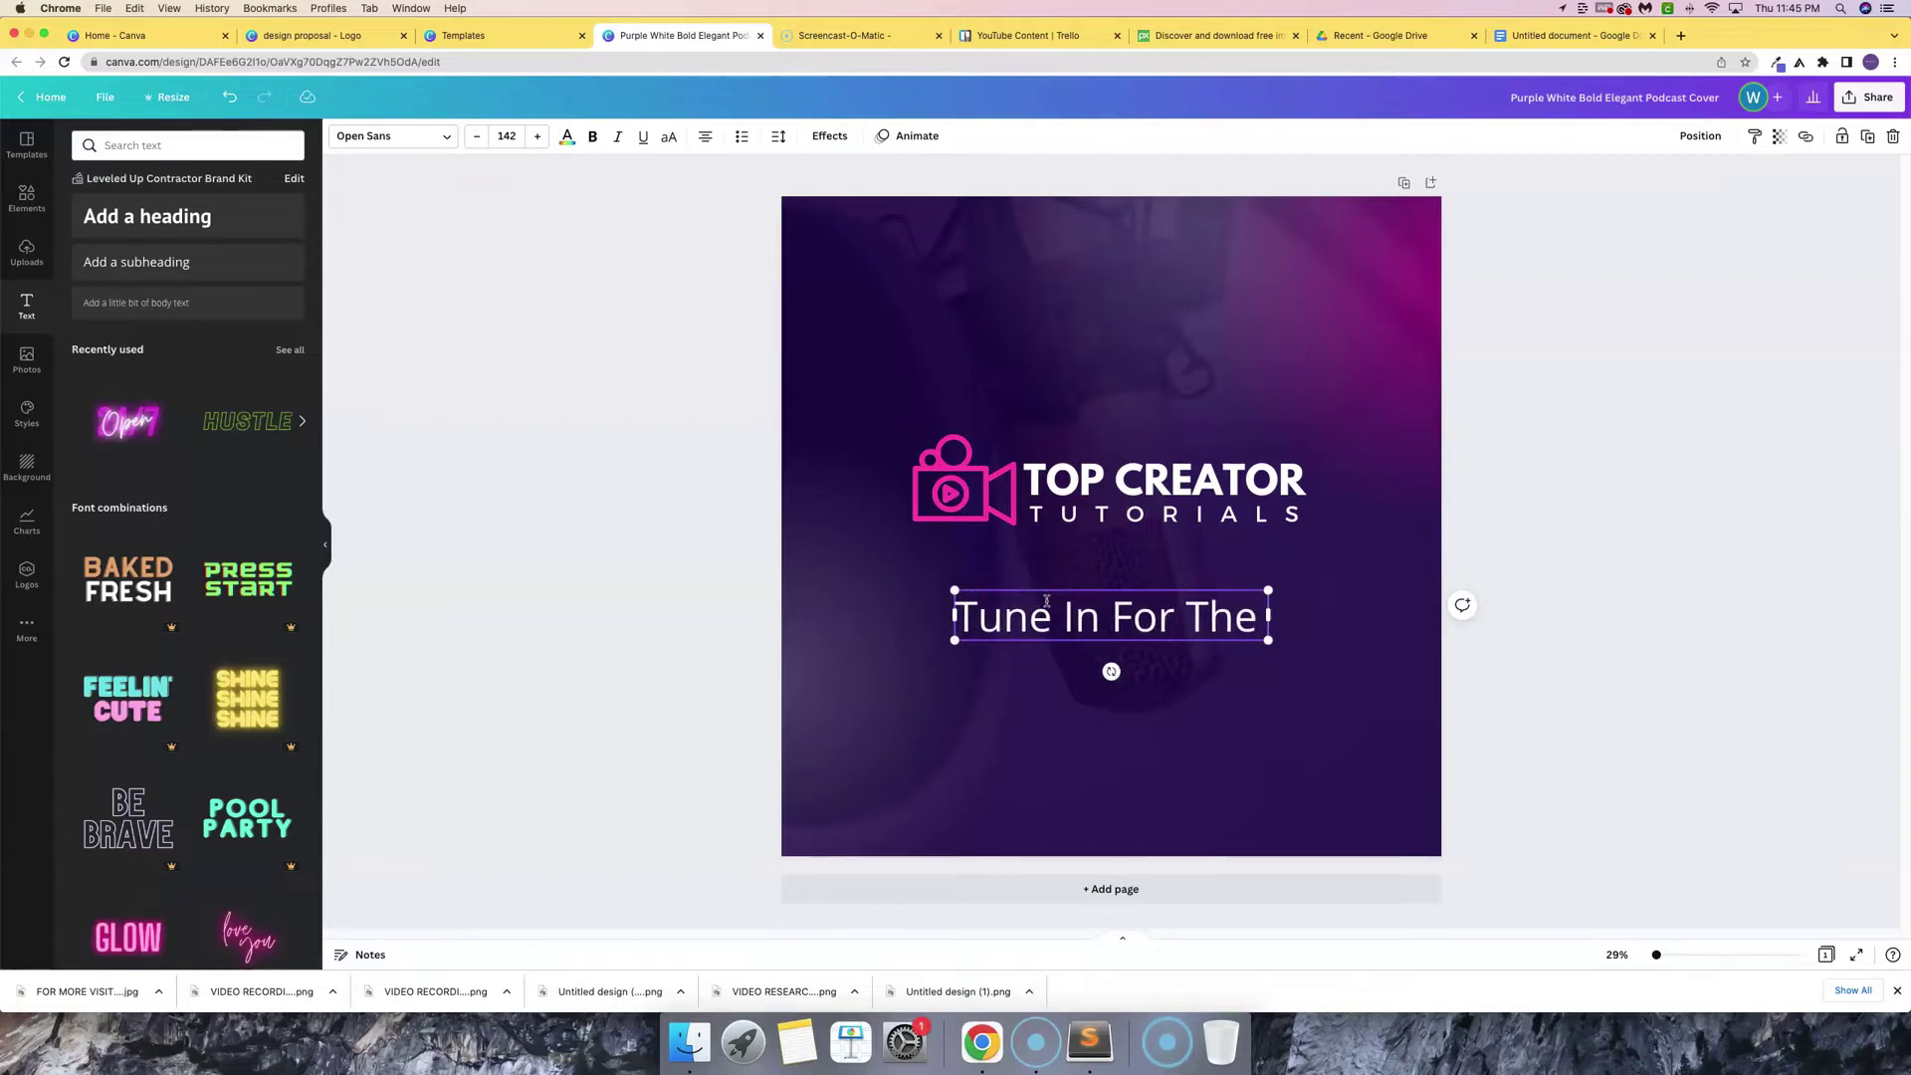
type("Best Tu")
key("BackSpace")
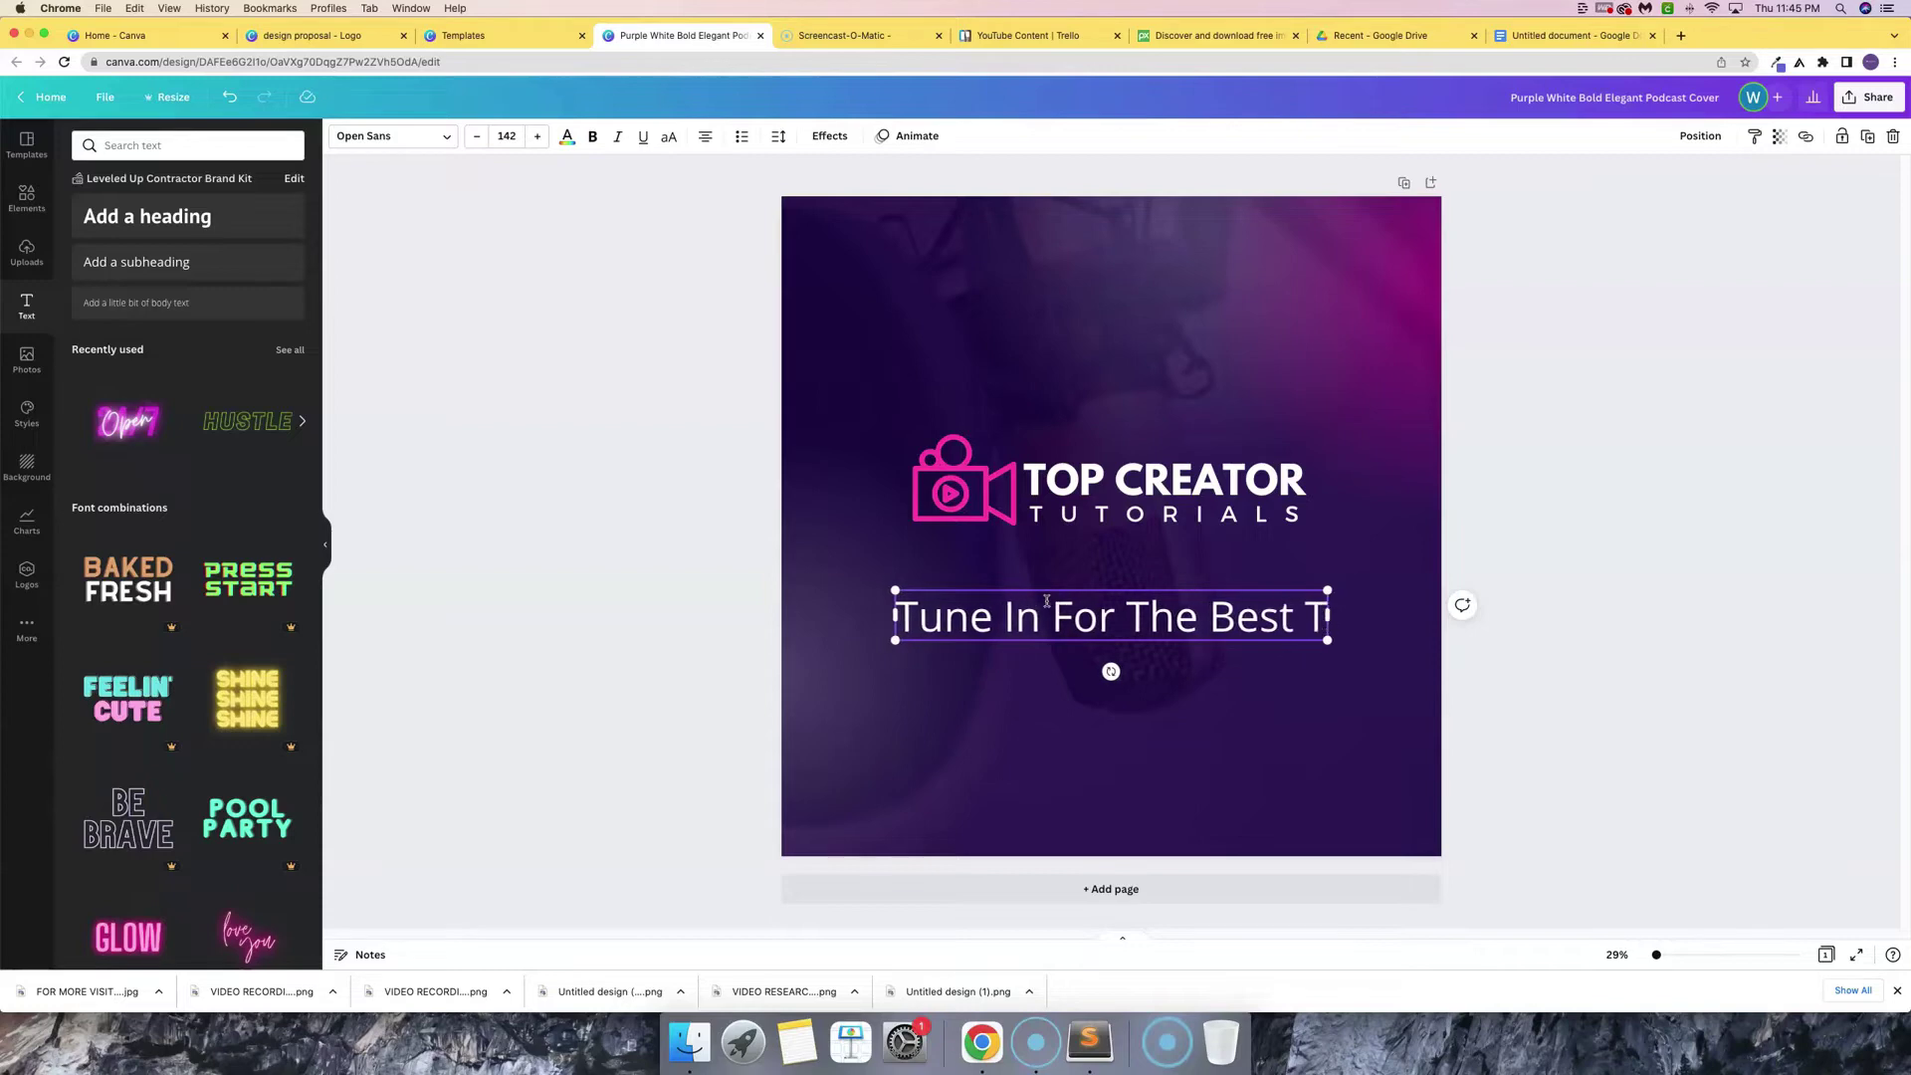
type("utorials For Ep")
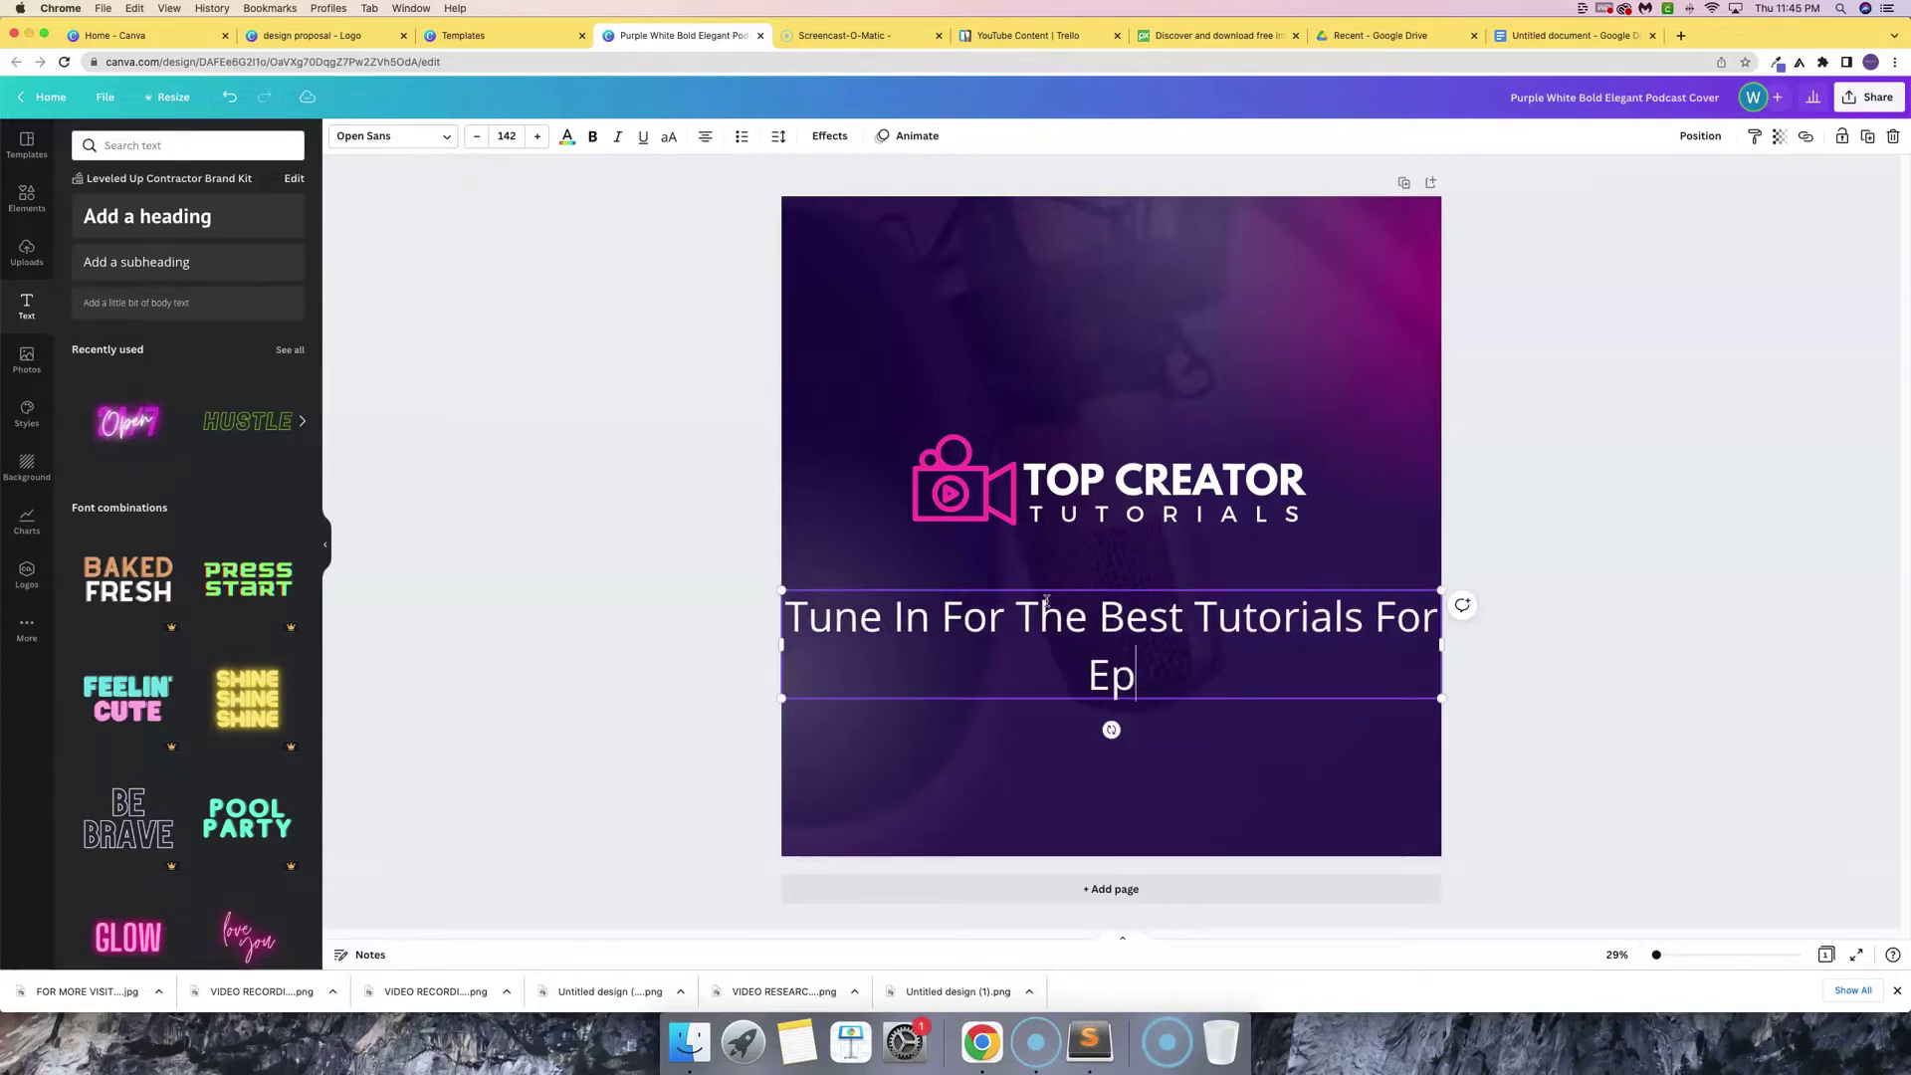
type("ic Creators")
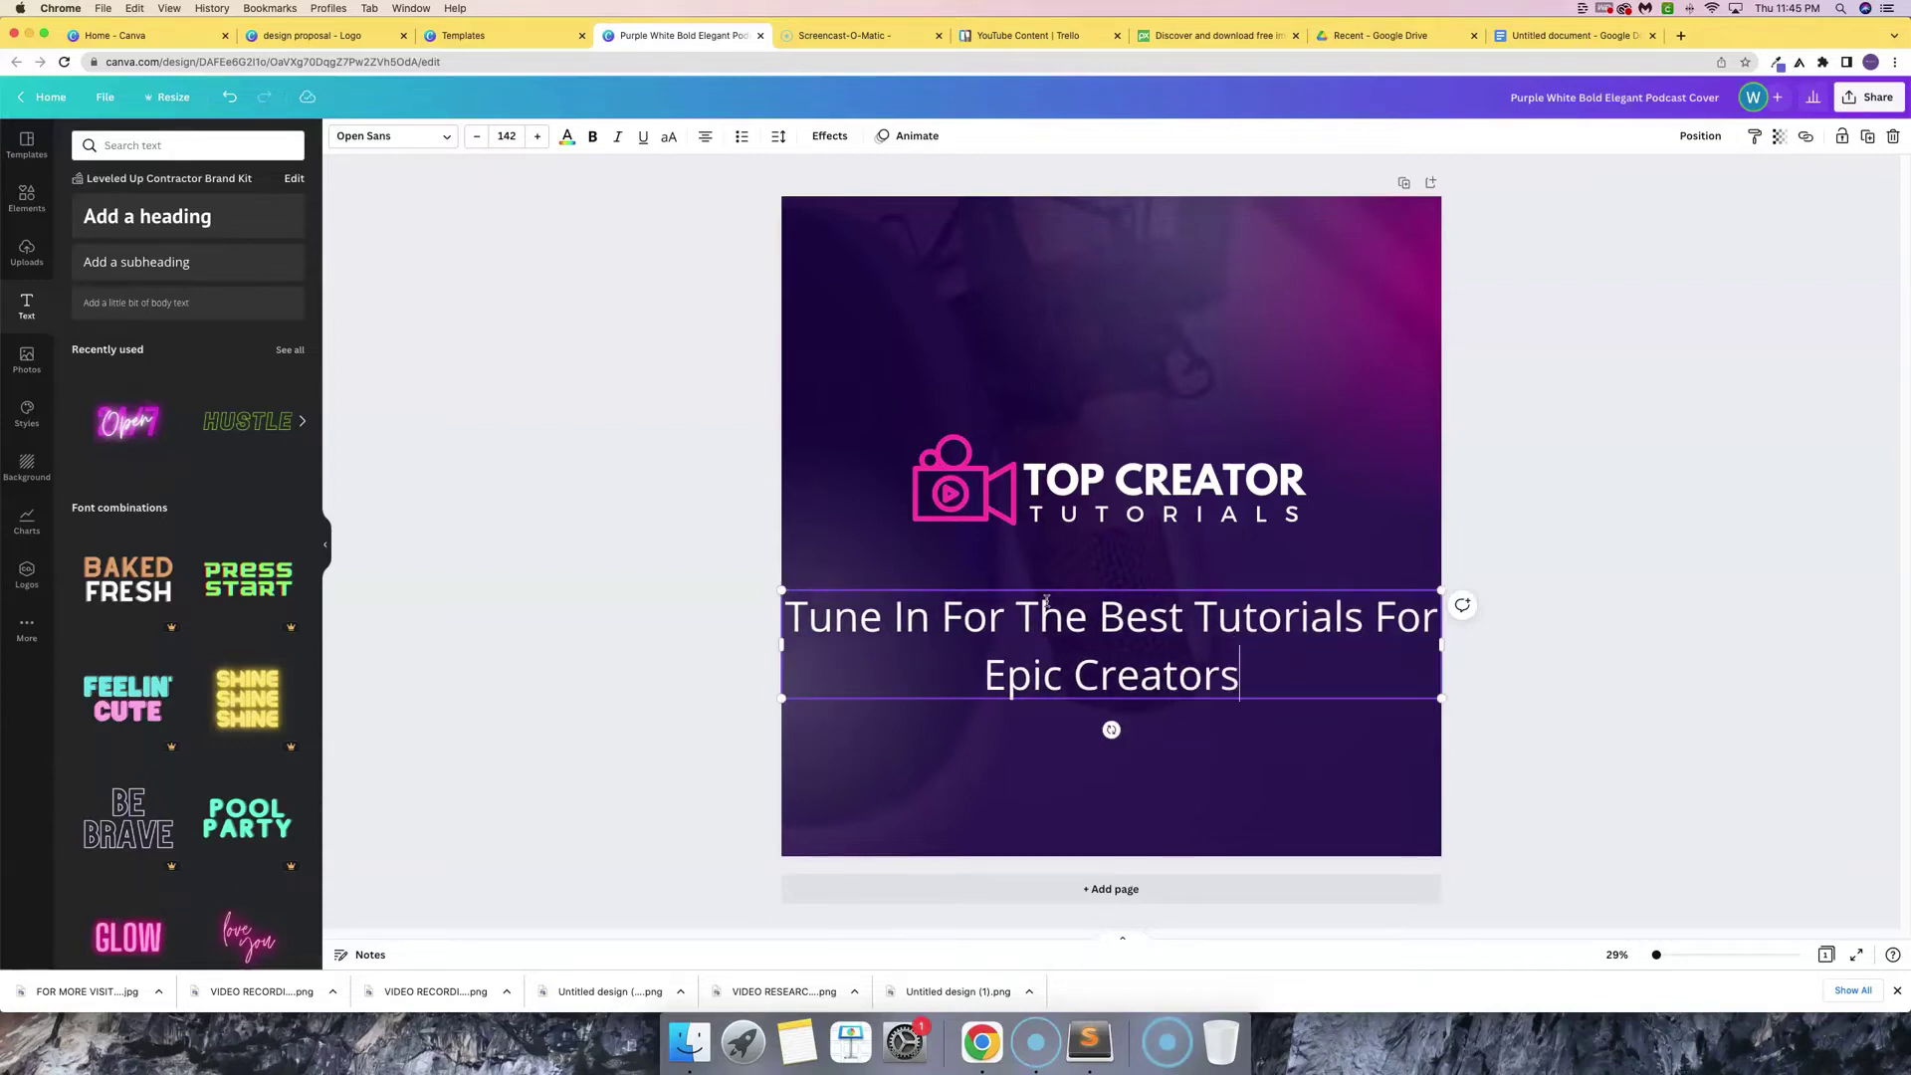
type(".")
key("super+Up")
type("\"")
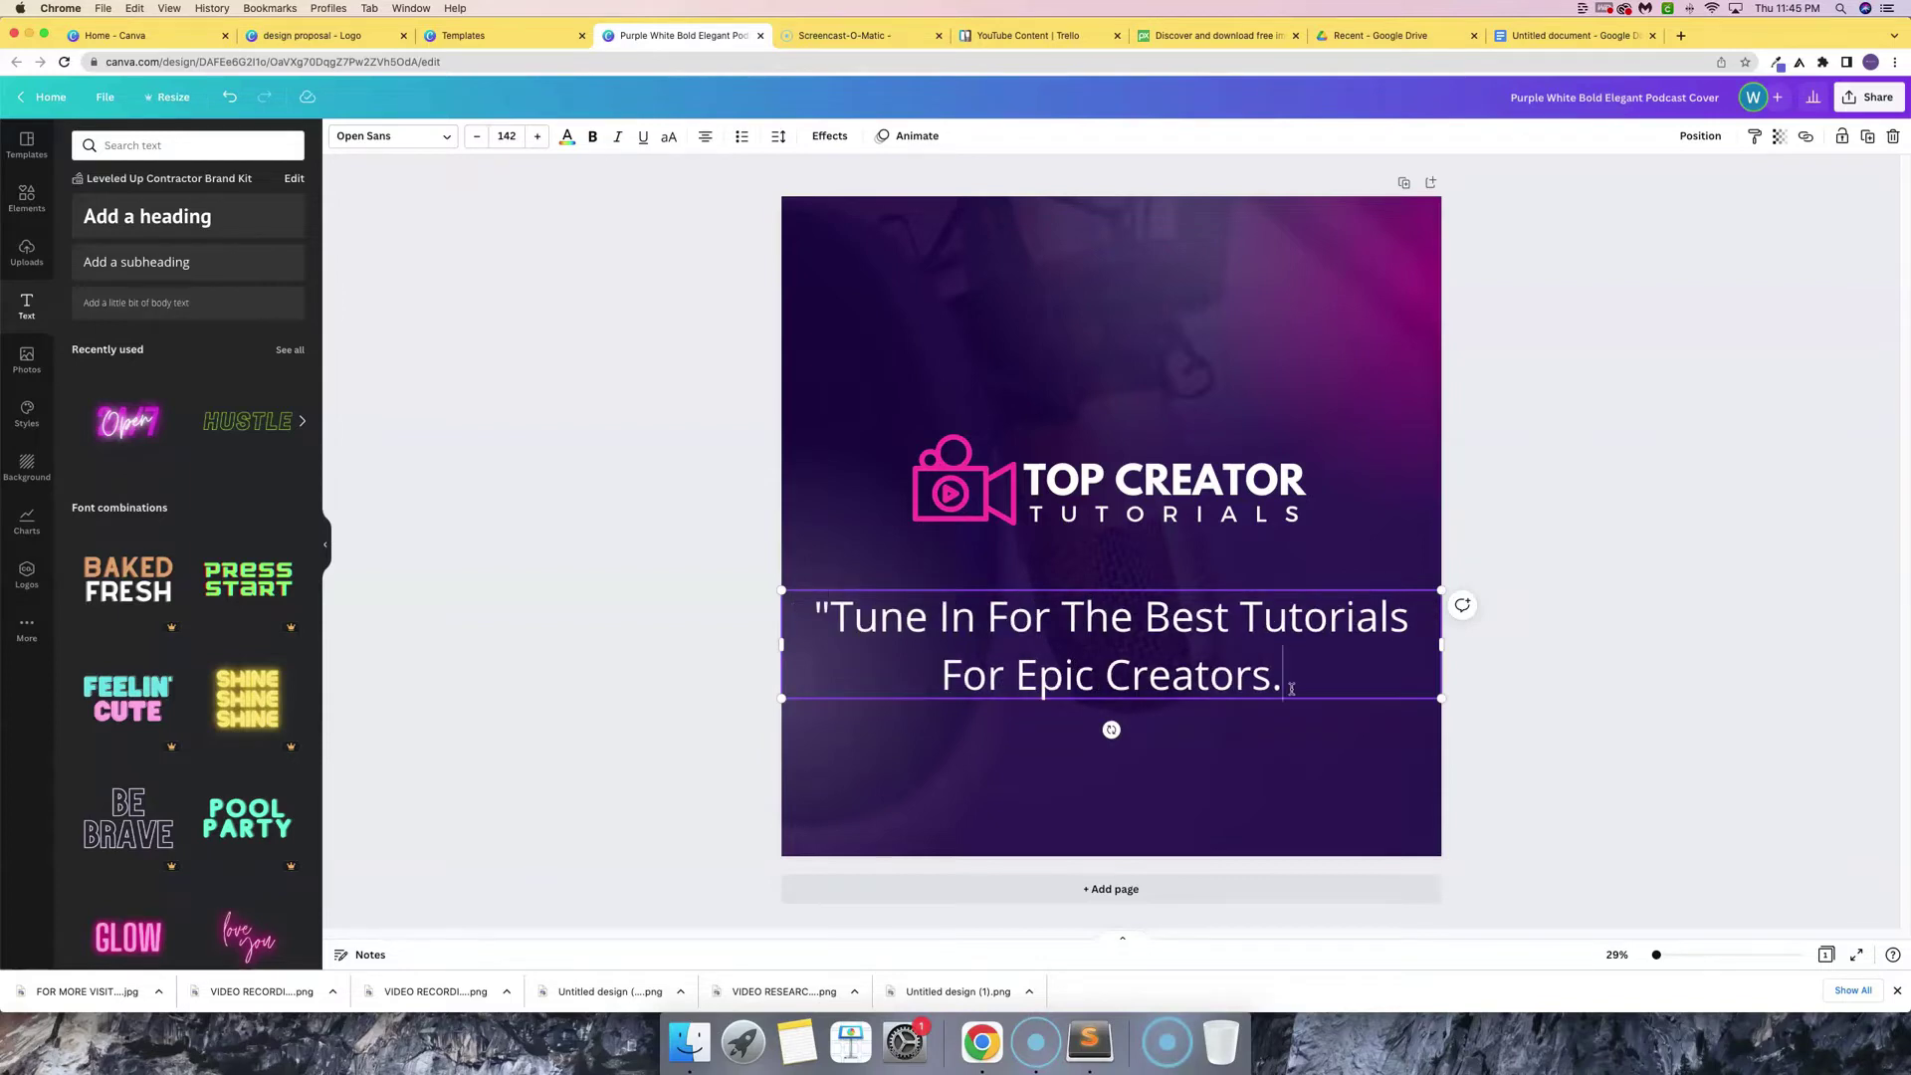
key("super+Down")
type("\"")
key("super+a")
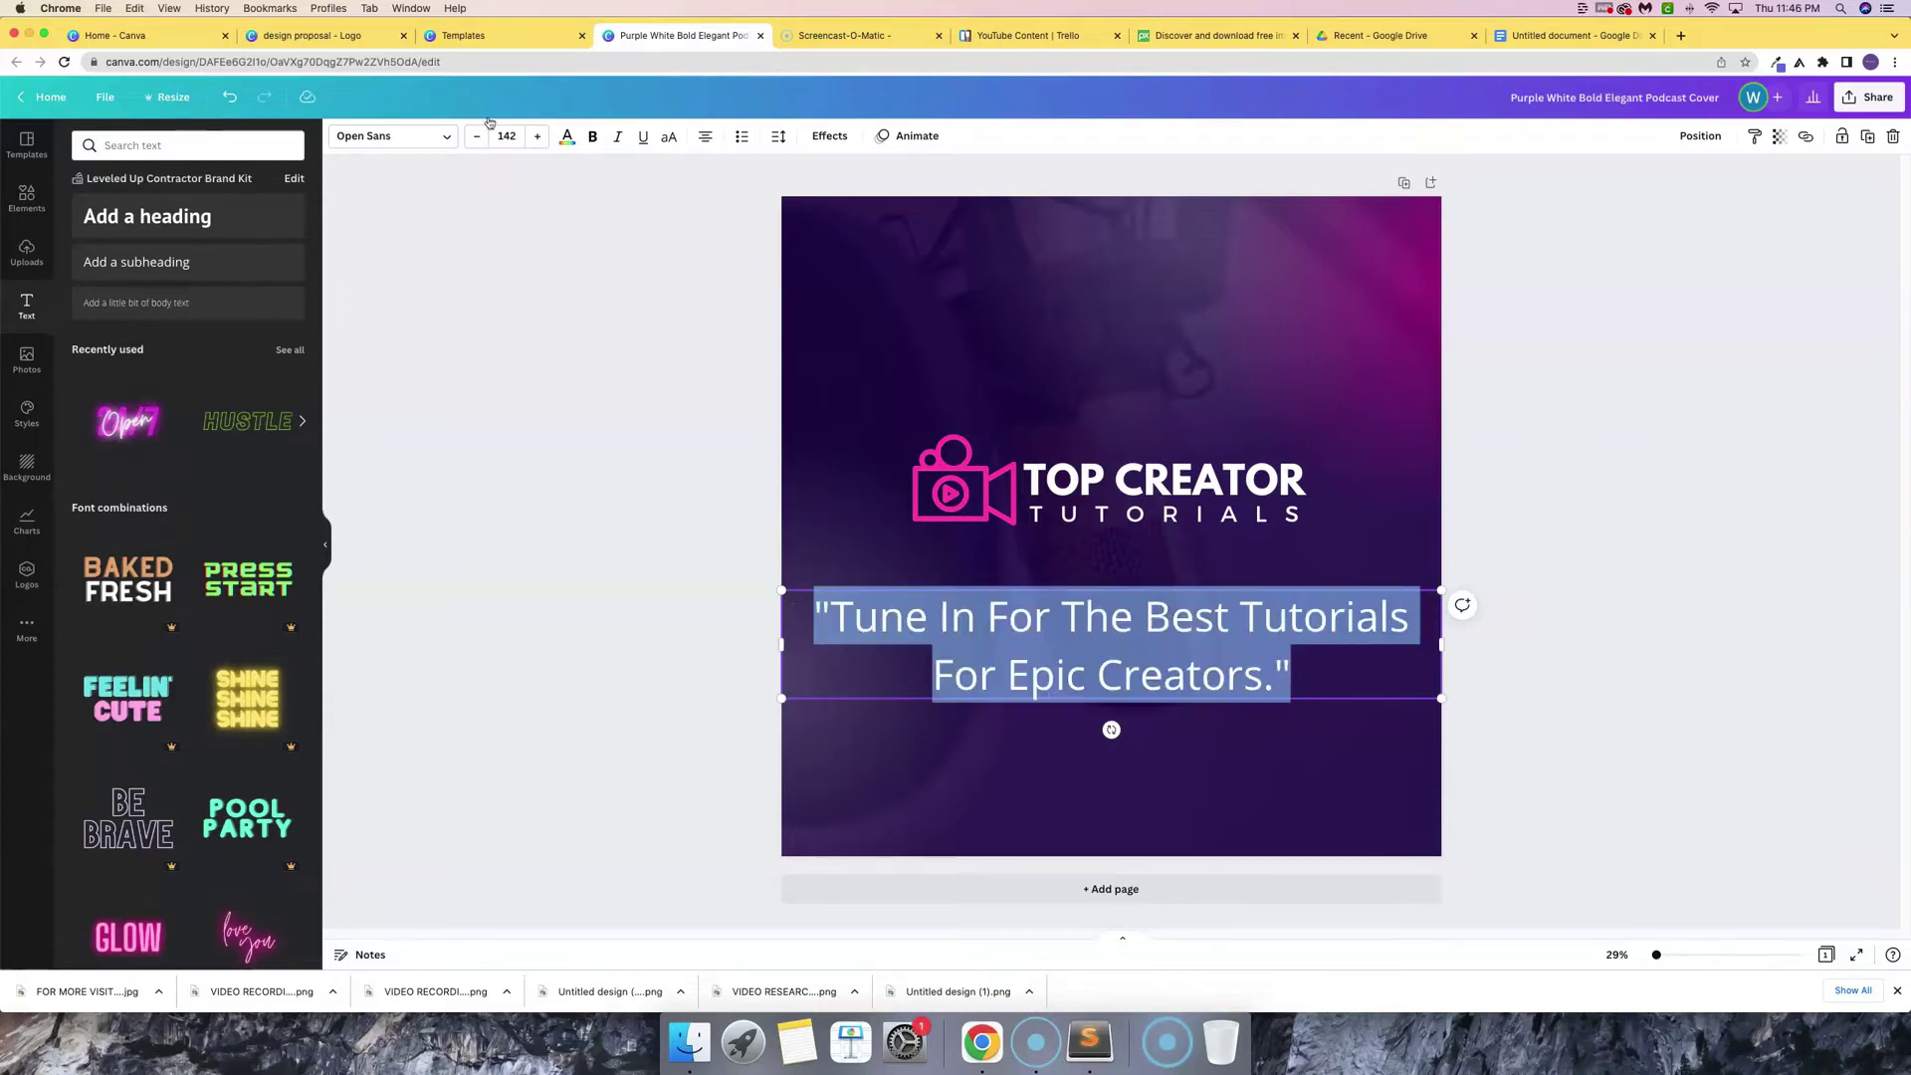
- Shrink the tagline to size 84 and break it before 'For Epic' onto two lines
left_click(477, 136)
left_click(477, 137)
left_click(477, 137)
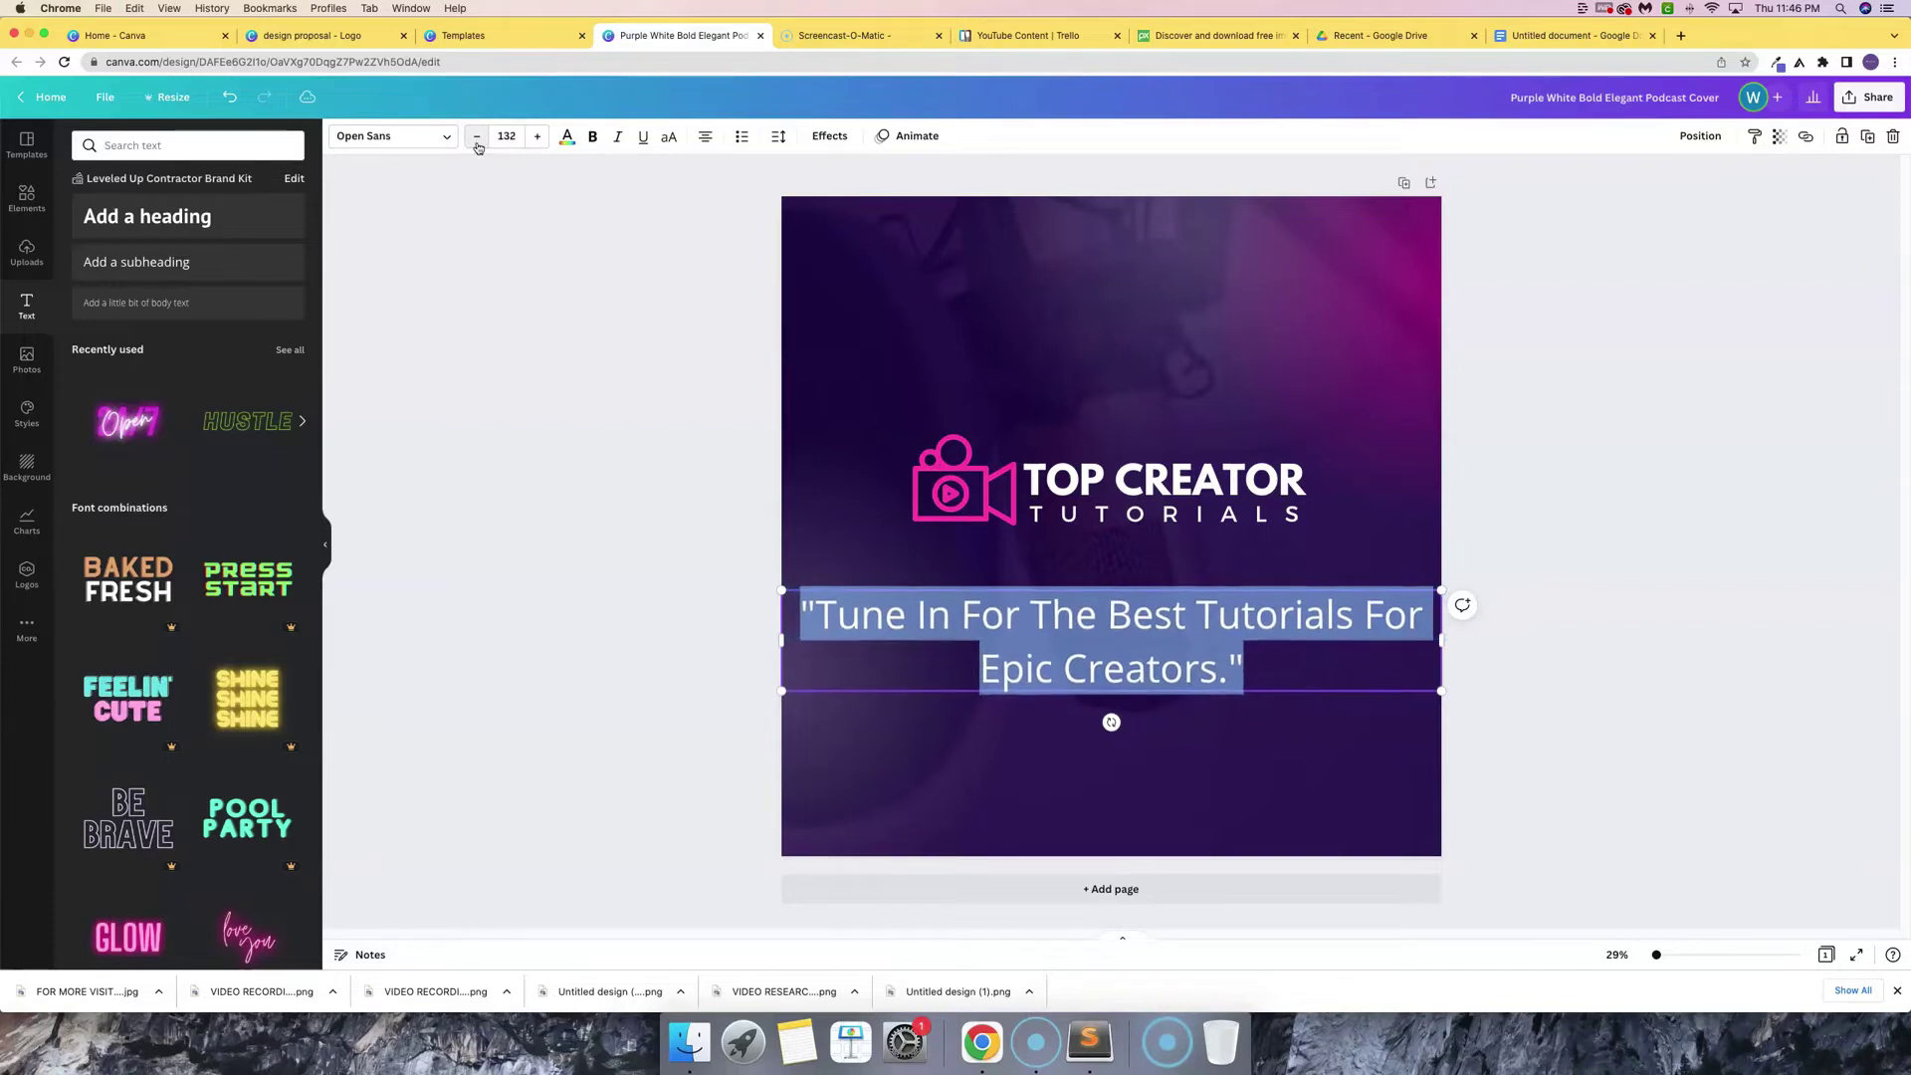
left_click(477, 136)
left_click(477, 137)
left_click(477, 137)
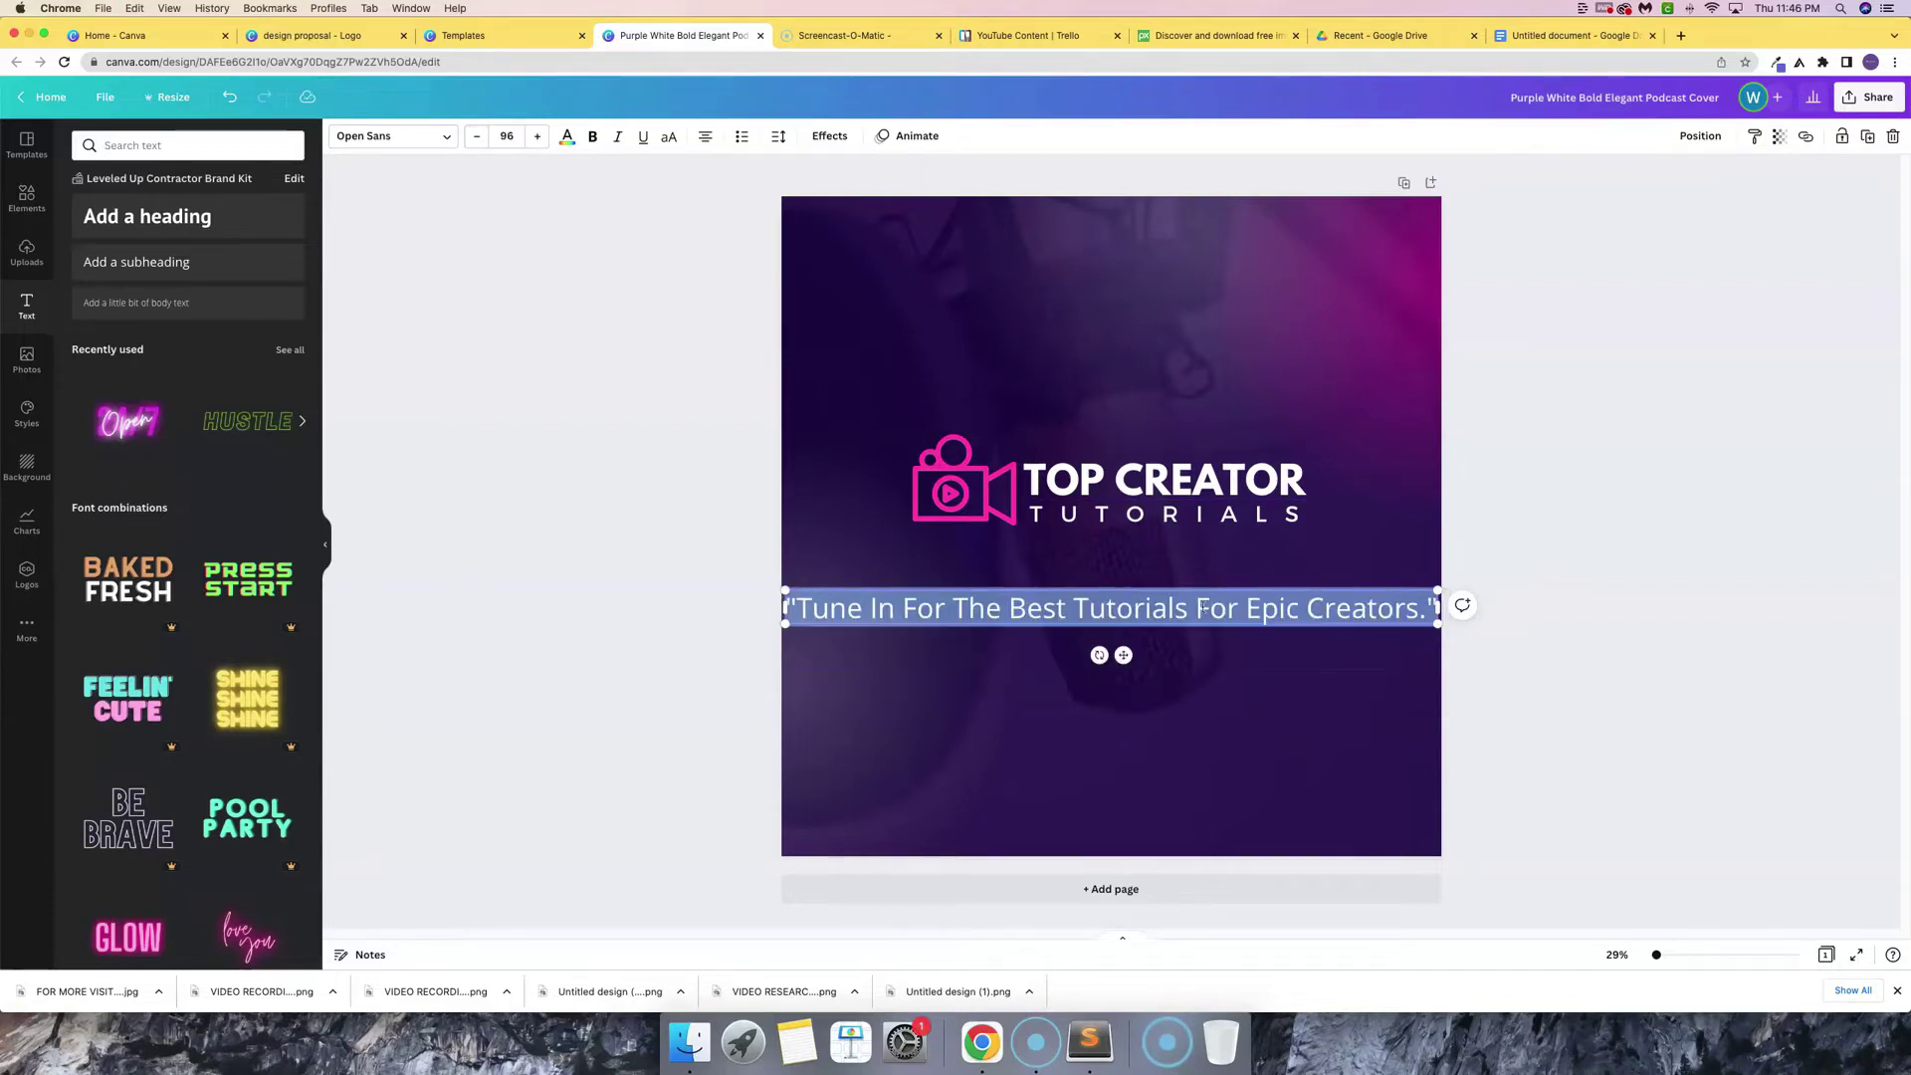
left_click(1200, 608)
key("Return")
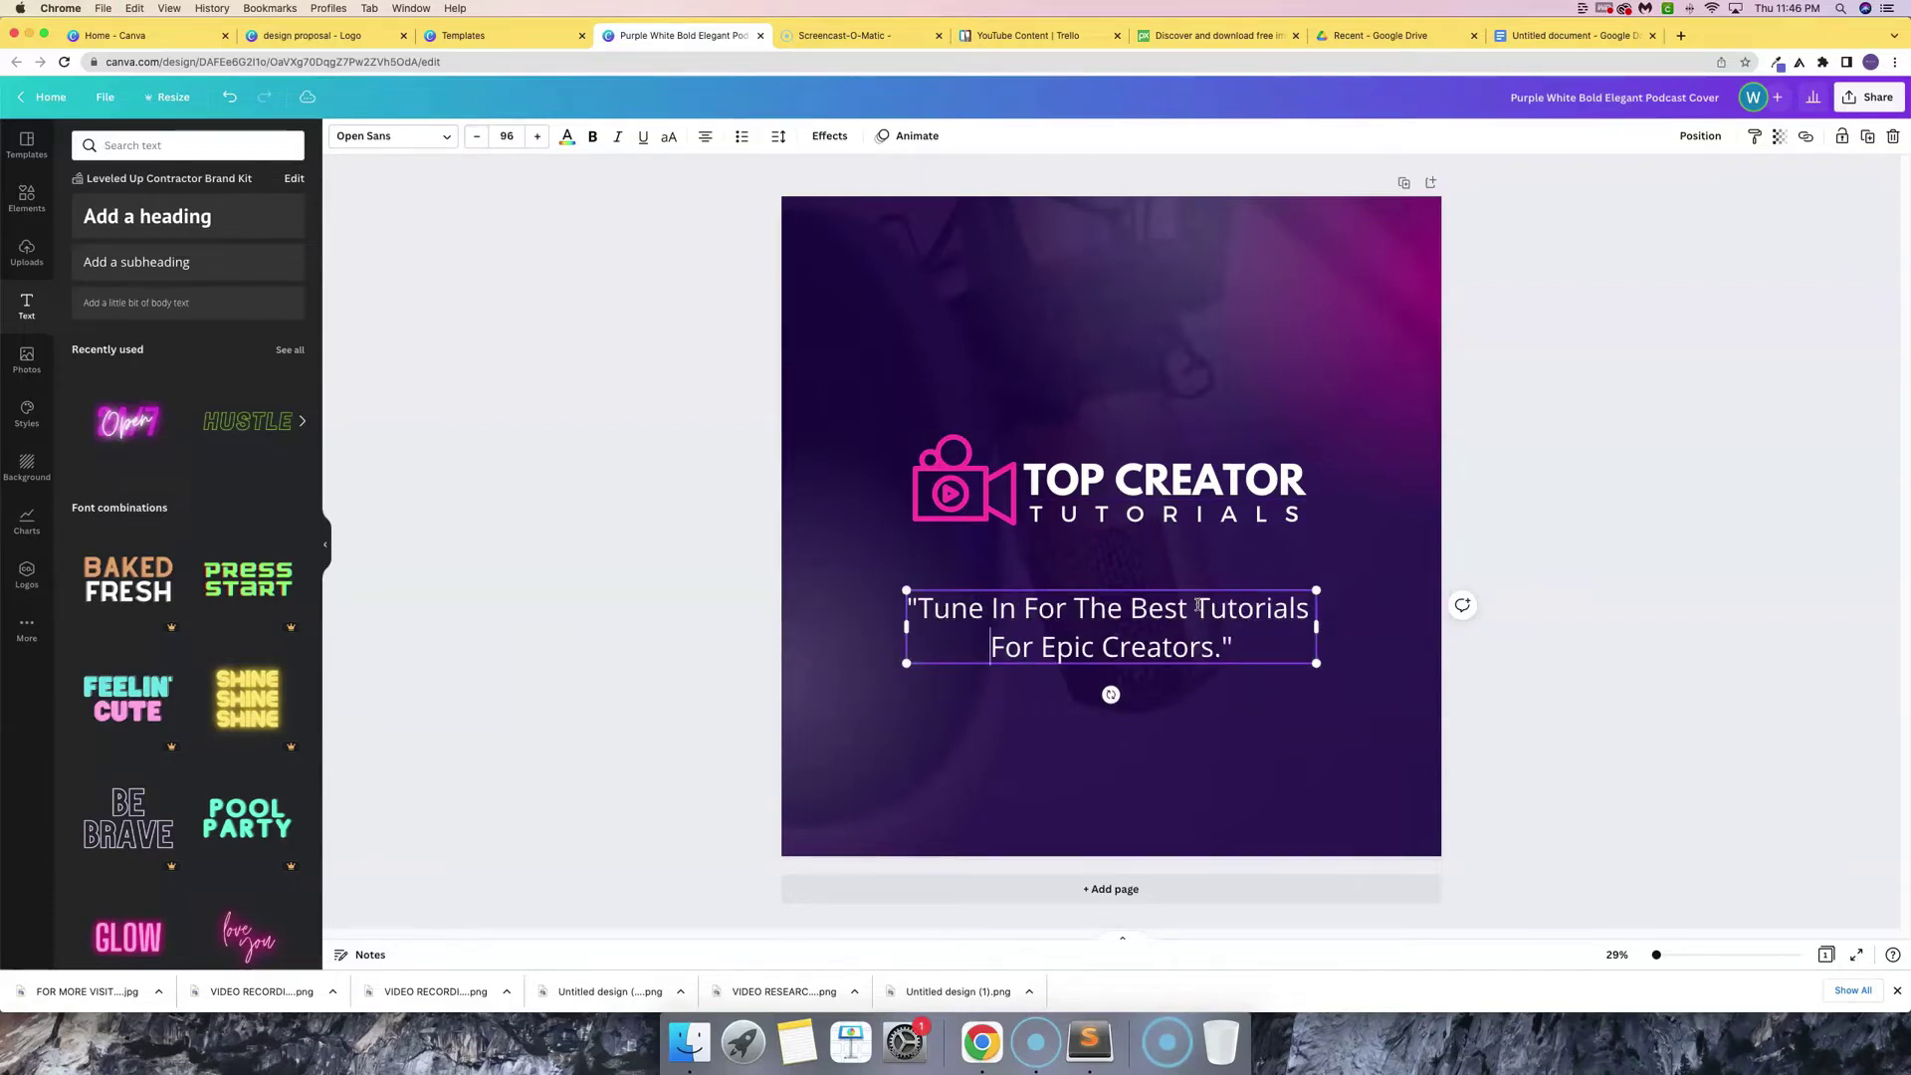
key("super+a")
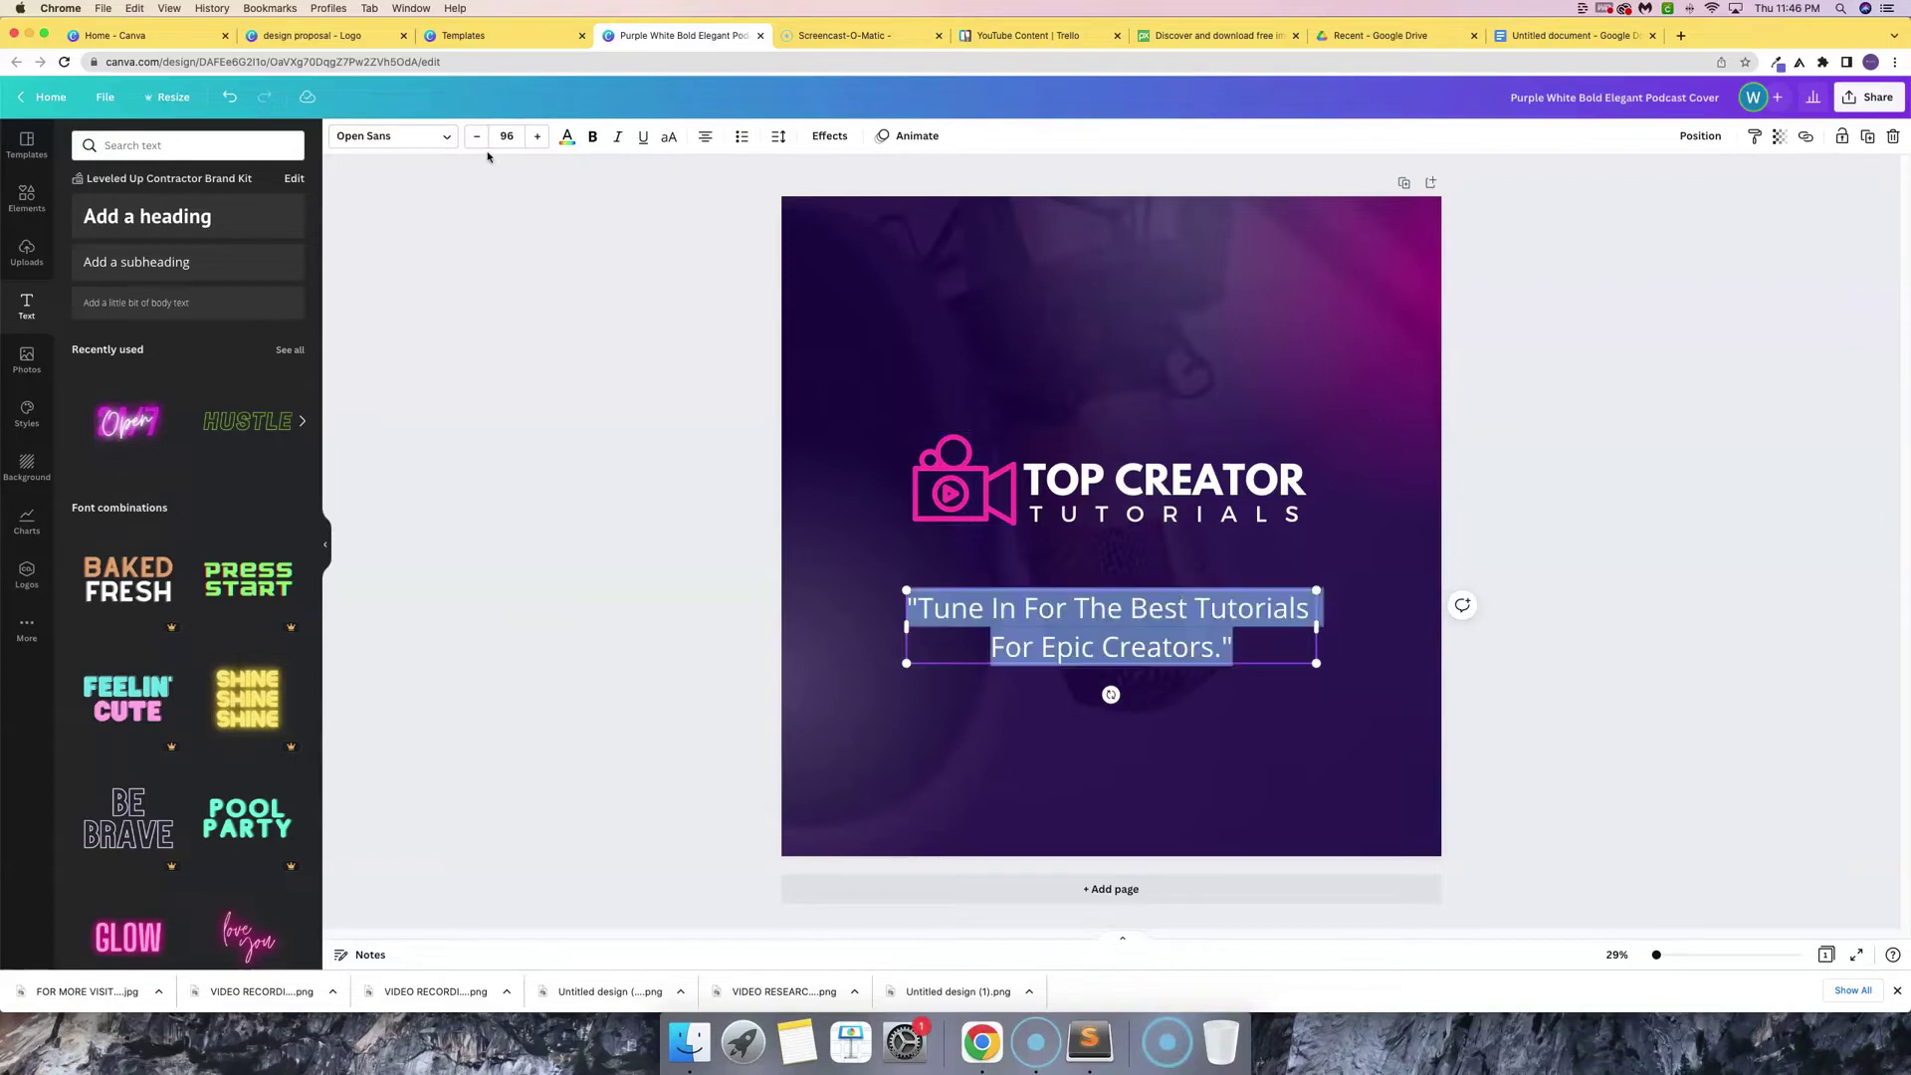
left_click(477, 137)
left_click(476, 136)
left_click(477, 136)
left_click(476, 136)
left_click(477, 137)
left_click(477, 136)
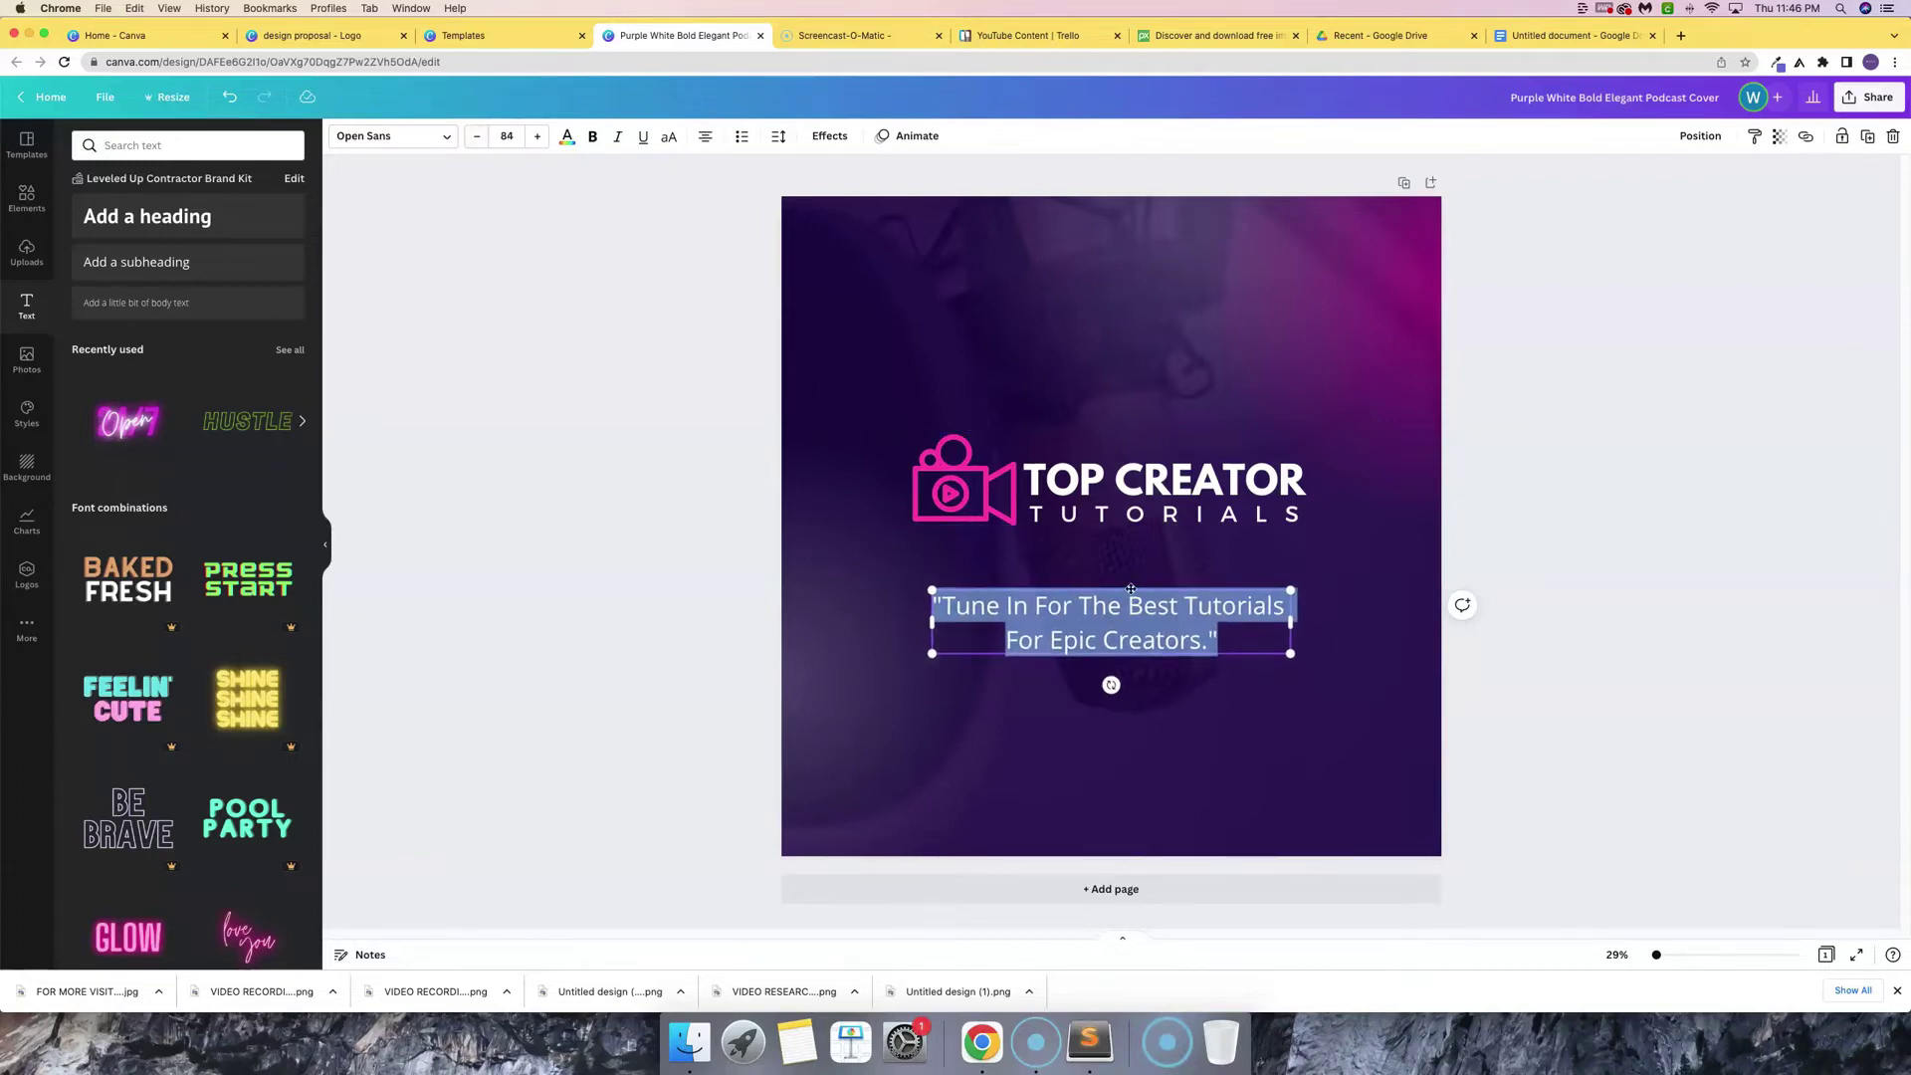
- Move the tagline up beneath the logo and nudge the logo slightly right
left_click_drag(1132, 588, 1132, 536)
left_click(1334, 521)
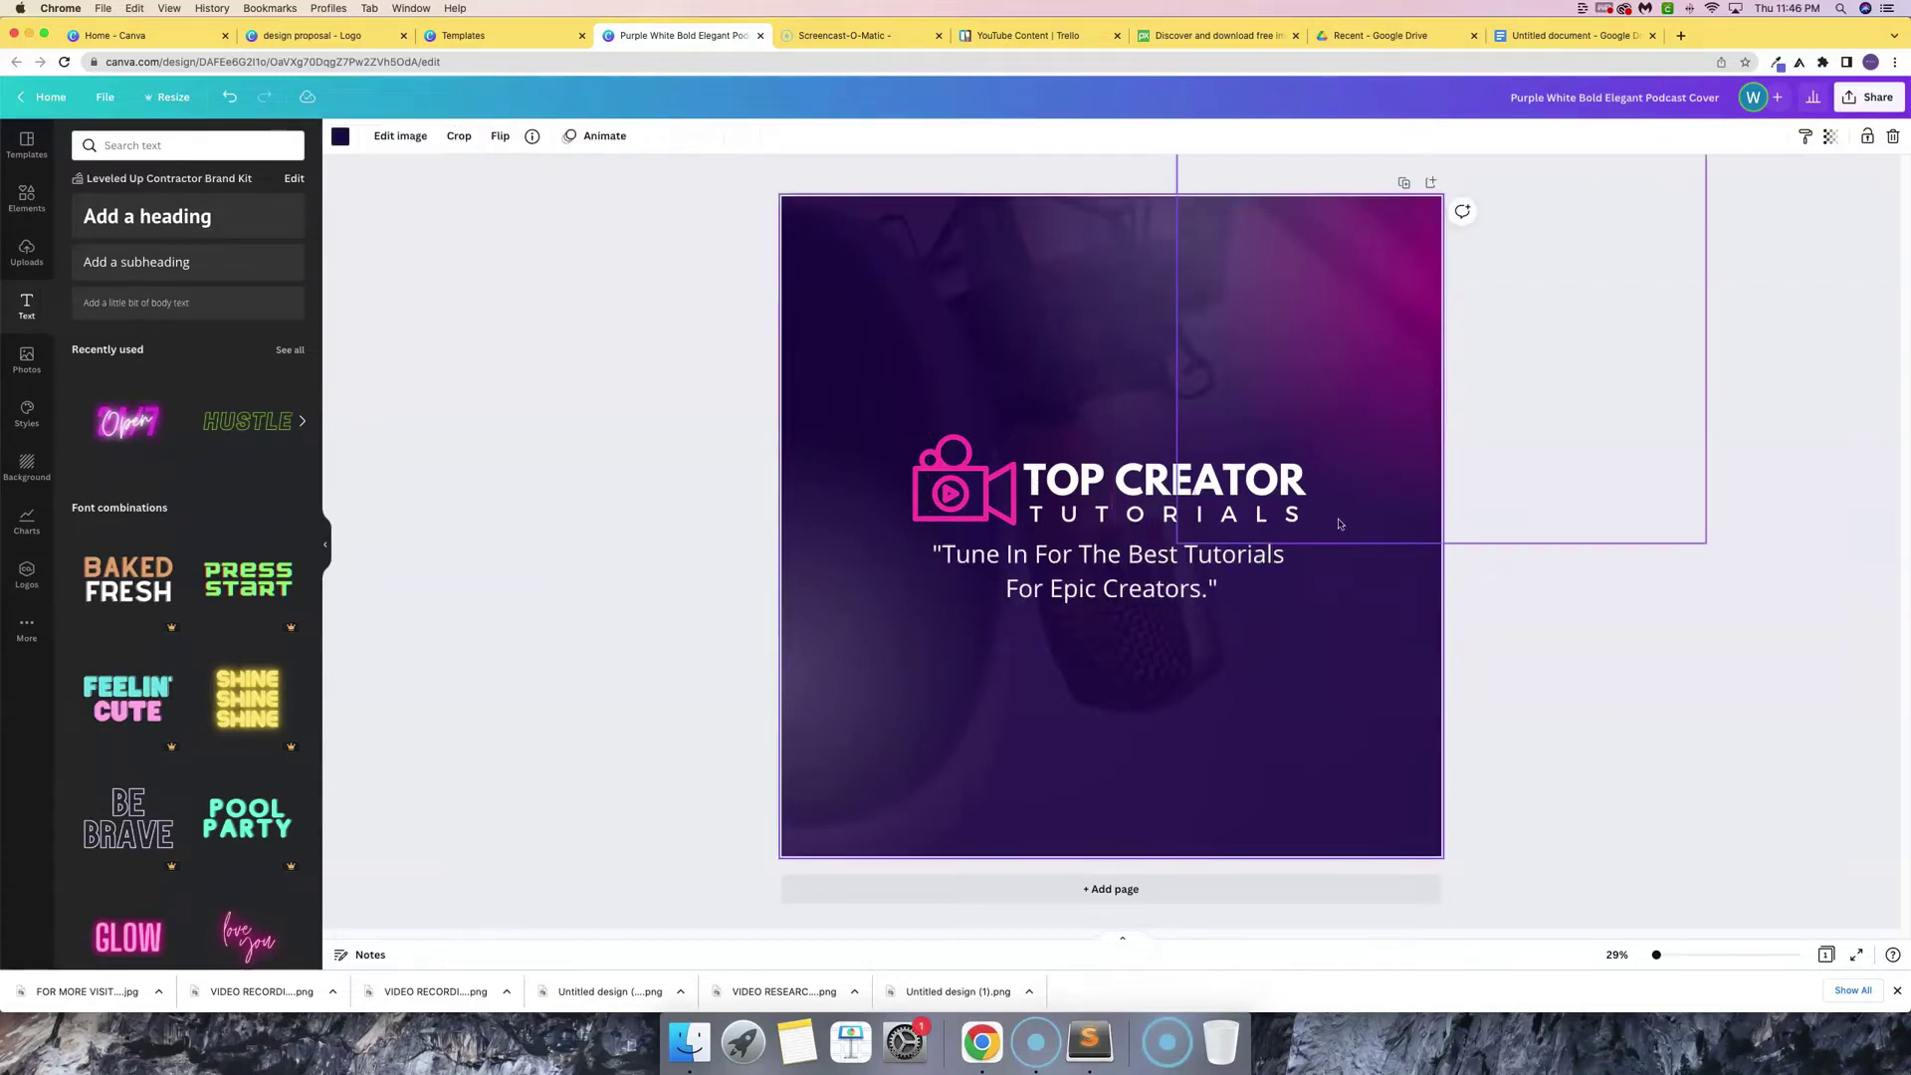
left_click(938, 460)
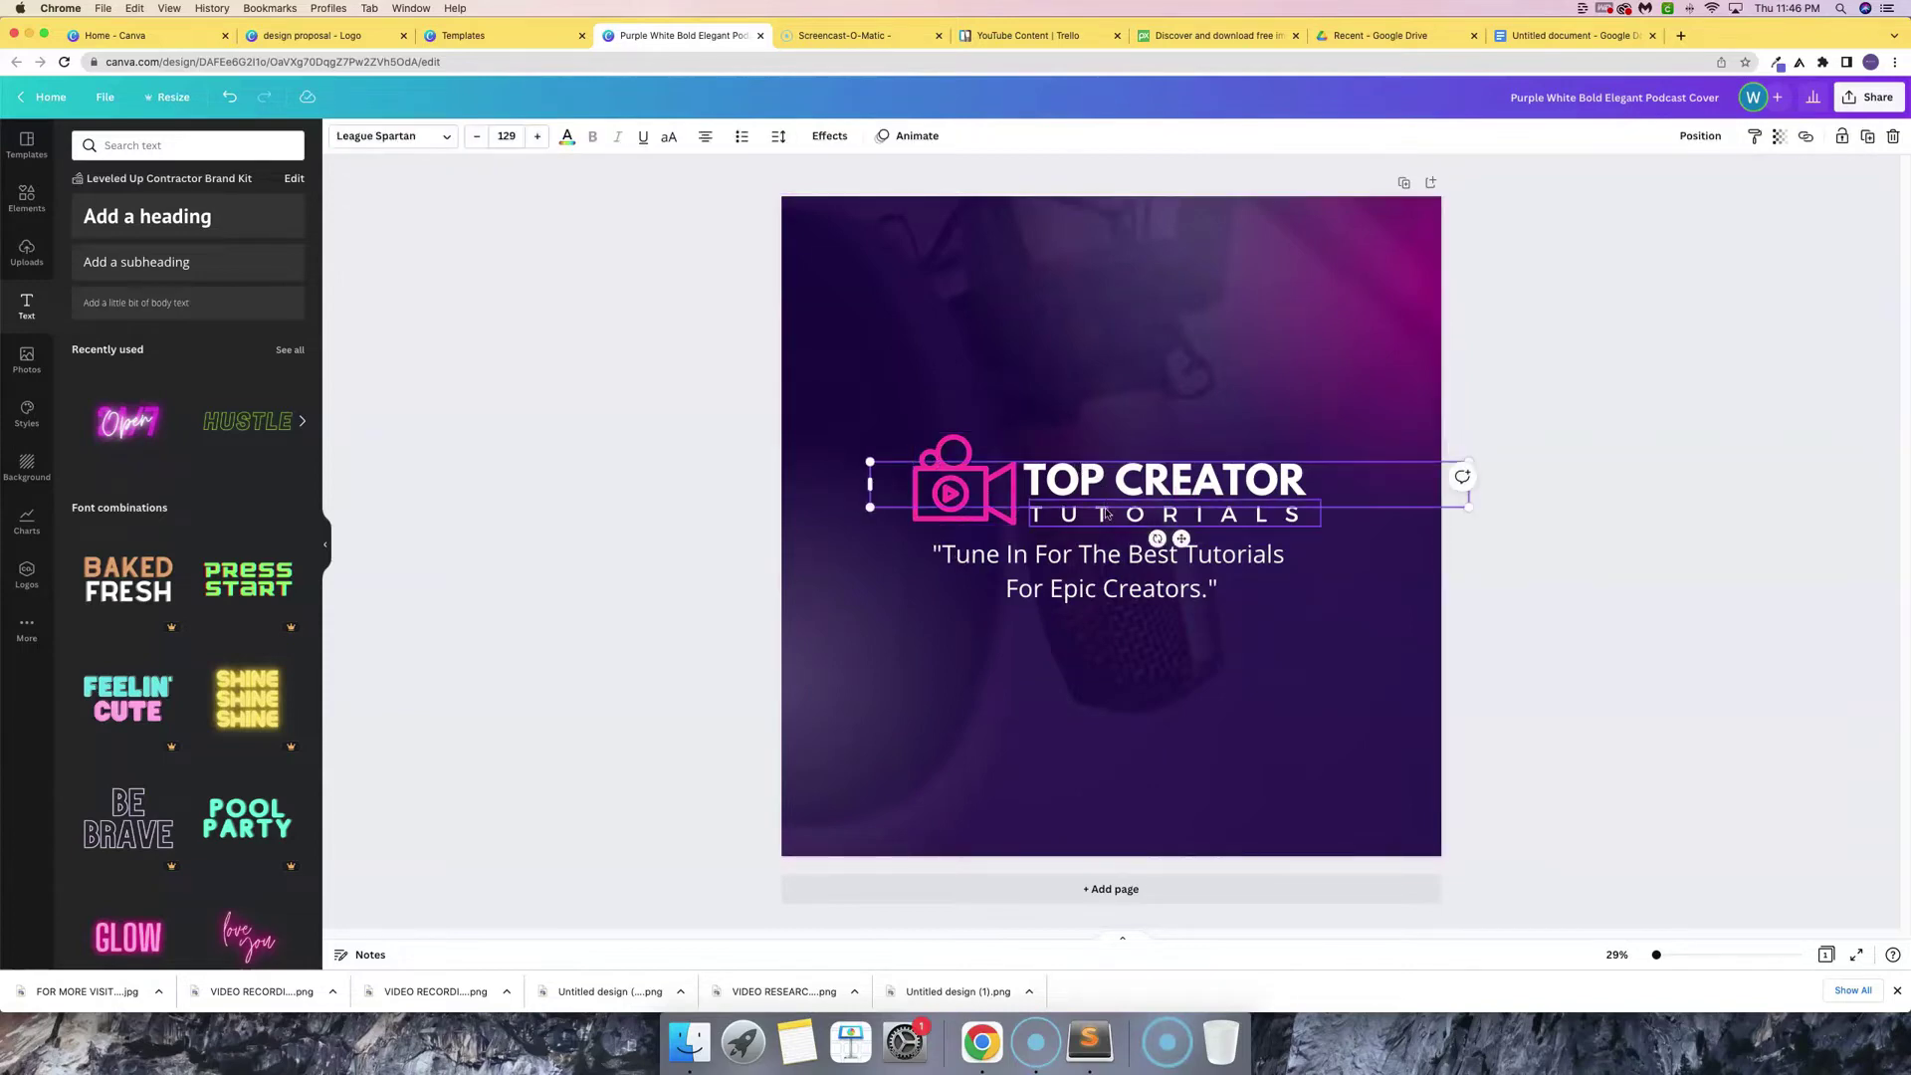
left_click(1105, 512)
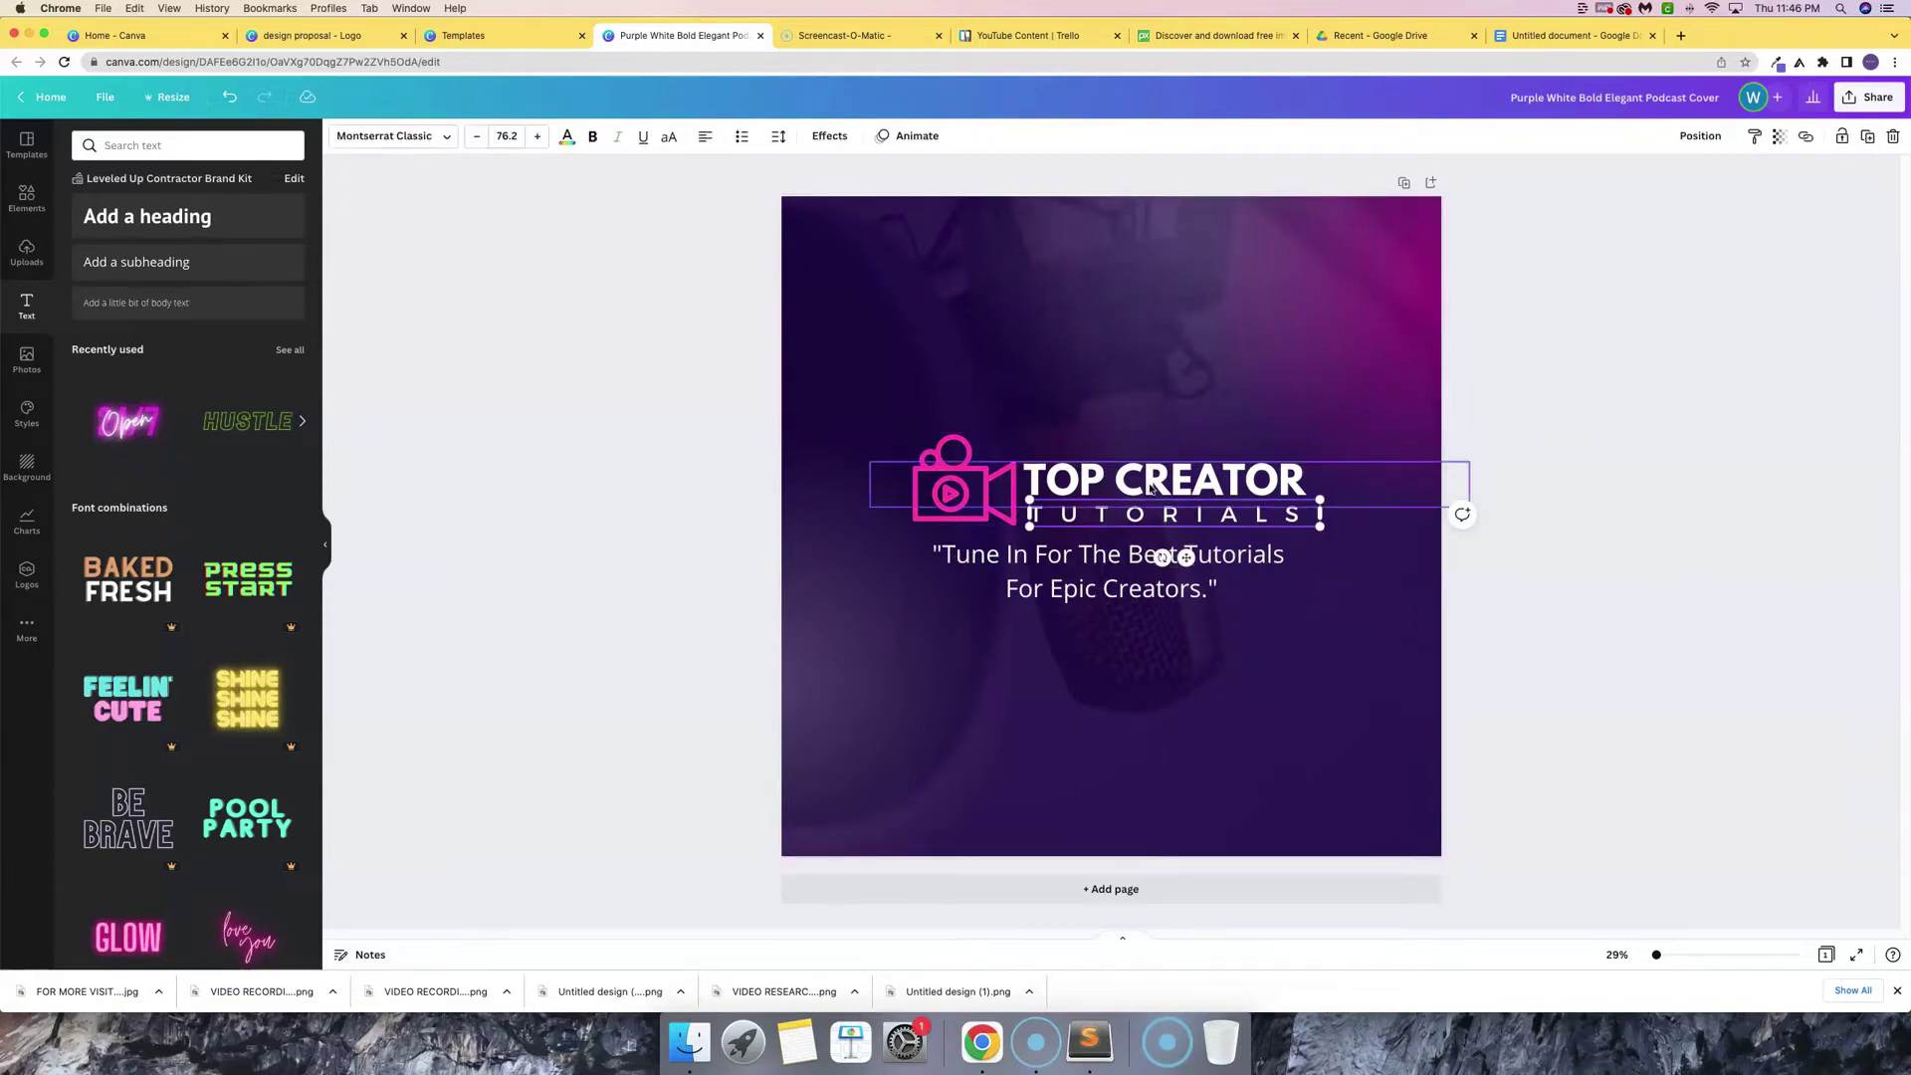
left_click_drag(969, 450, 977, 451)
left_click(964, 359)
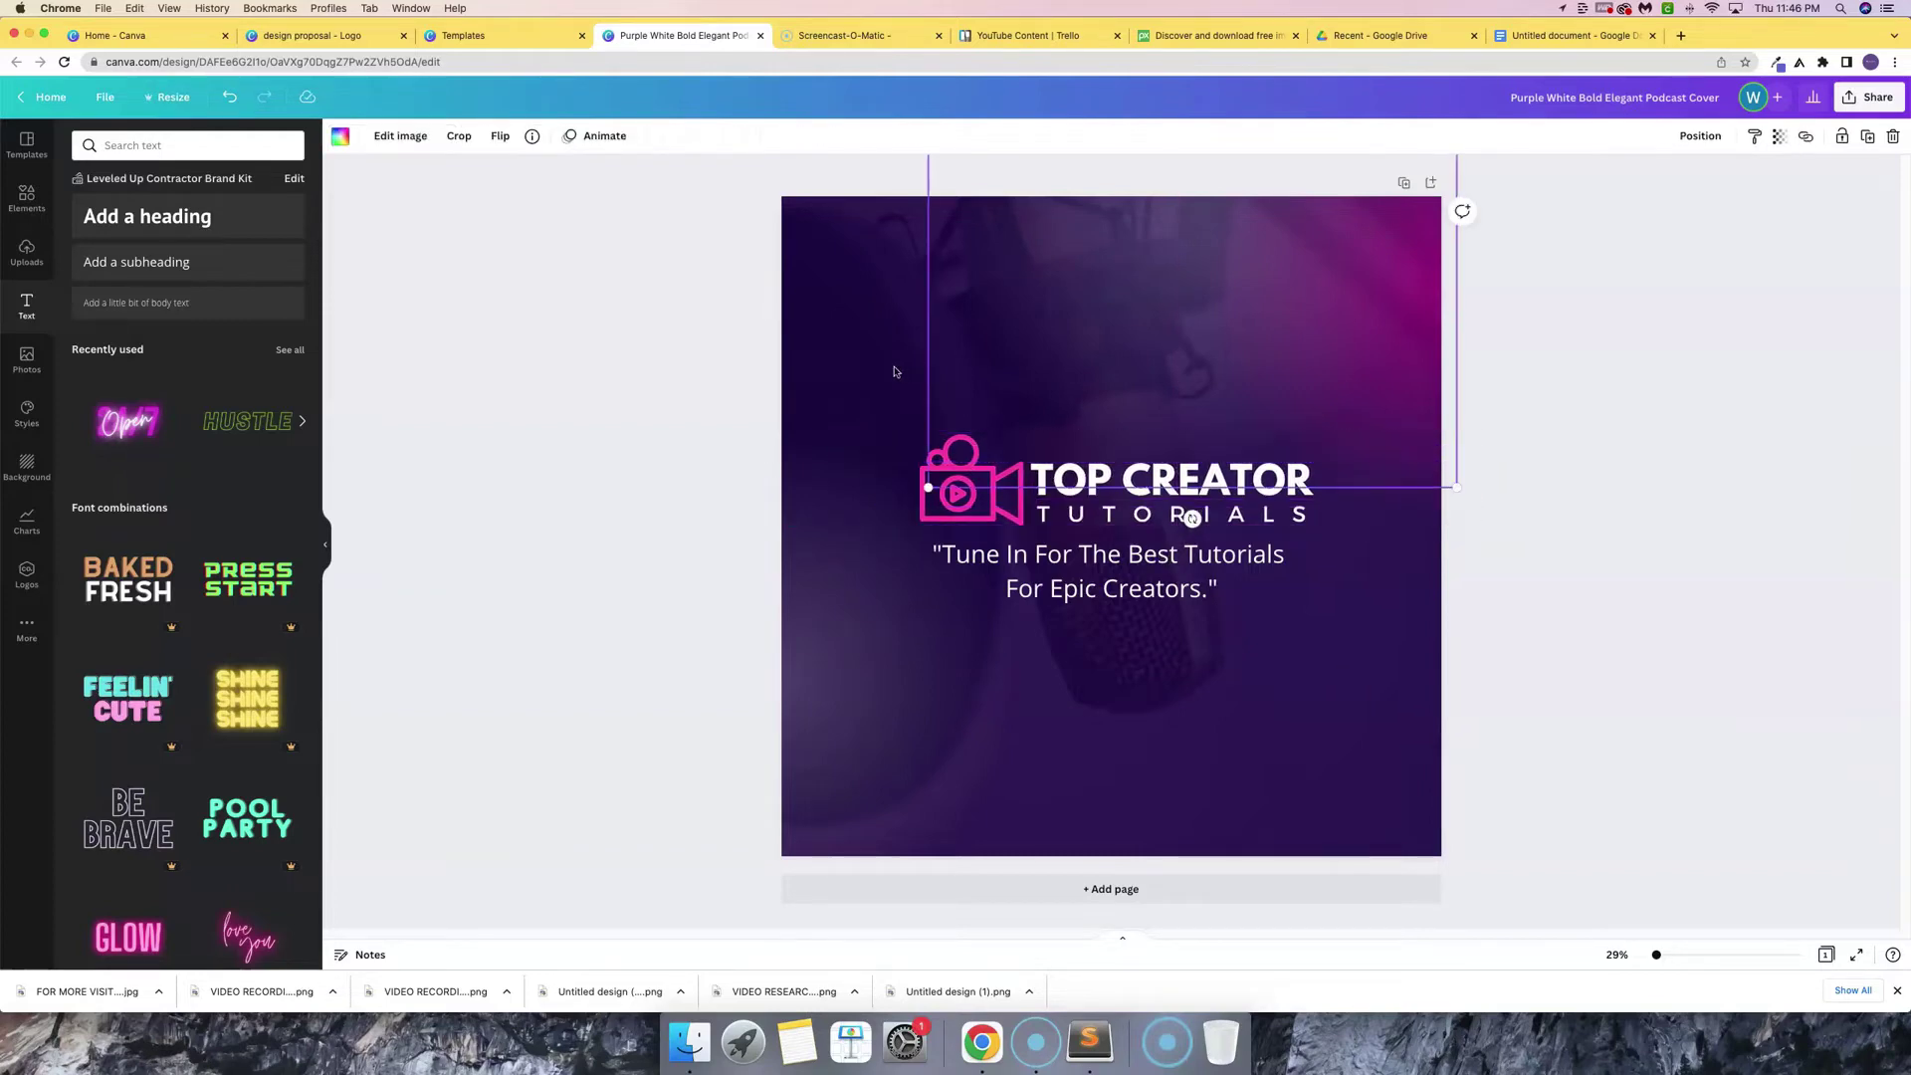
left_click(894, 371)
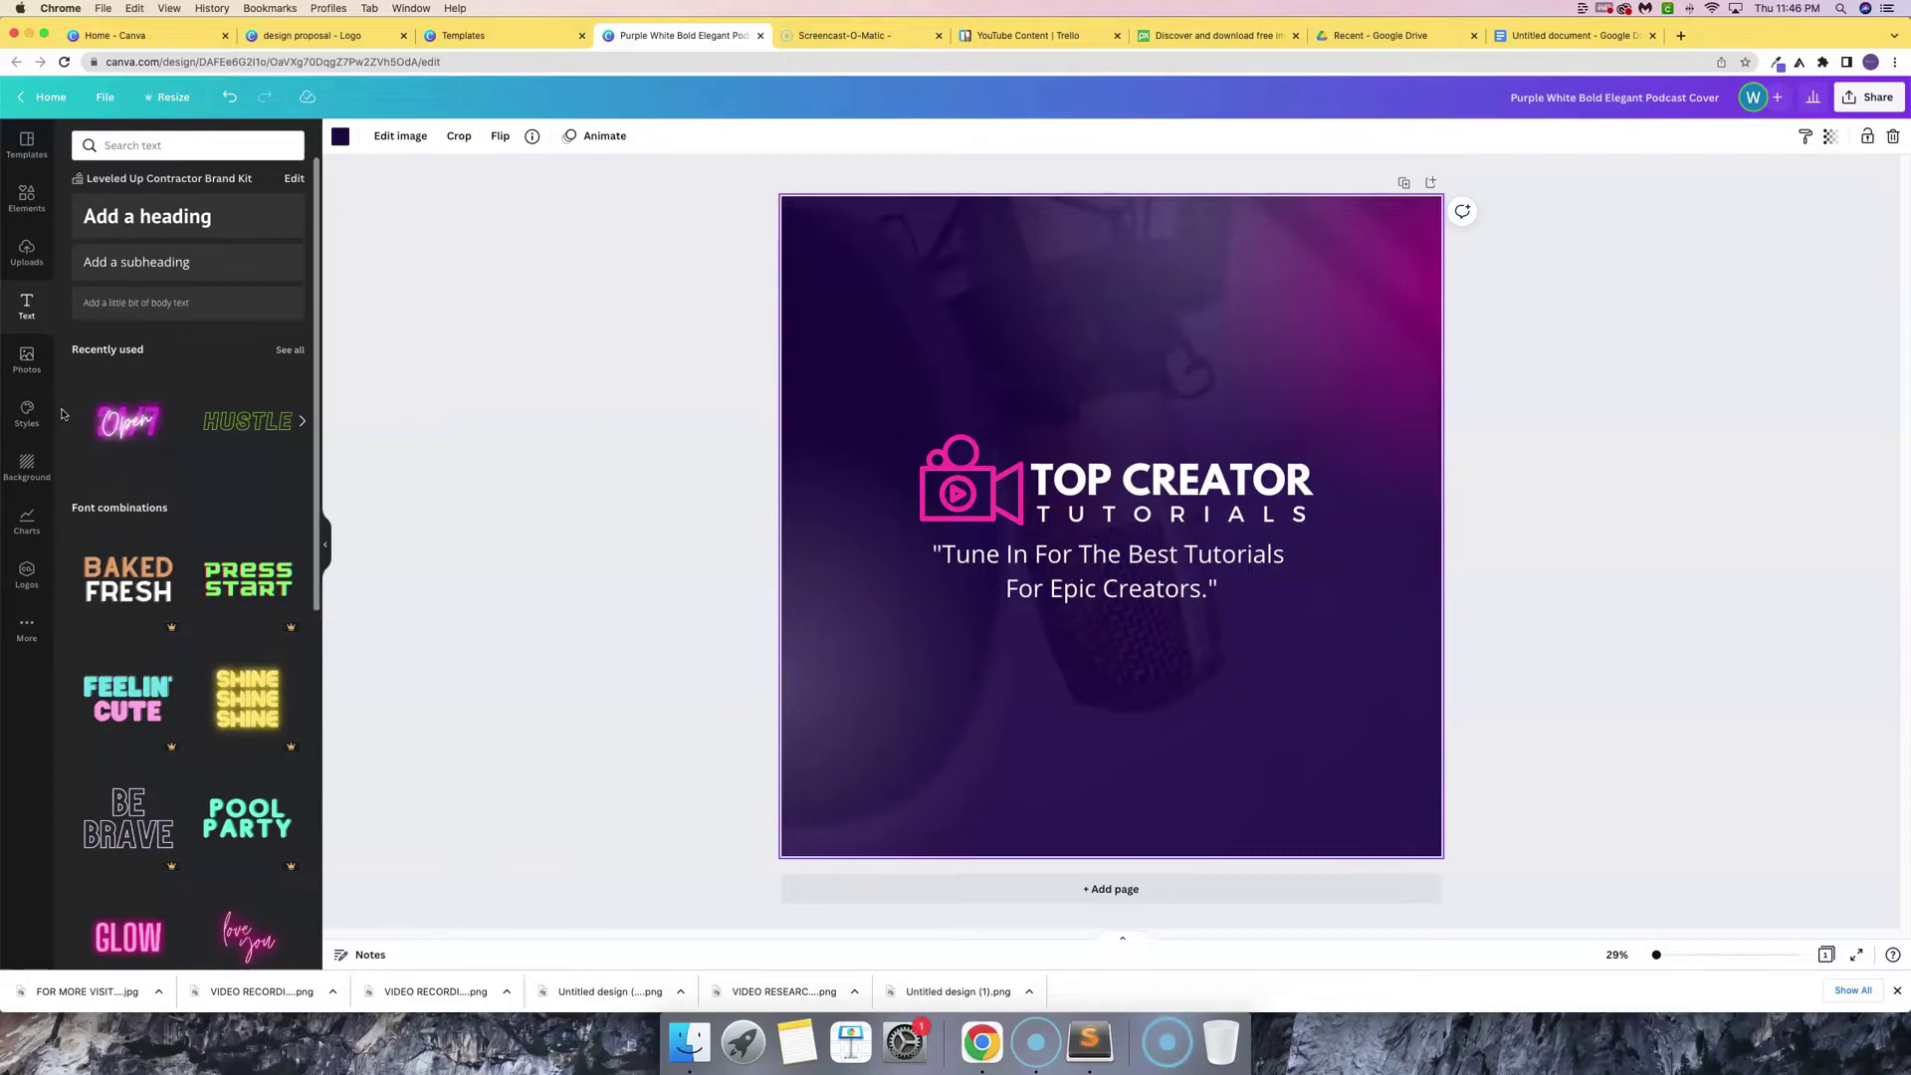
- Search Elements for 'TRIANGLE ICON' and add the inverted outline triangle
left_click(30, 211)
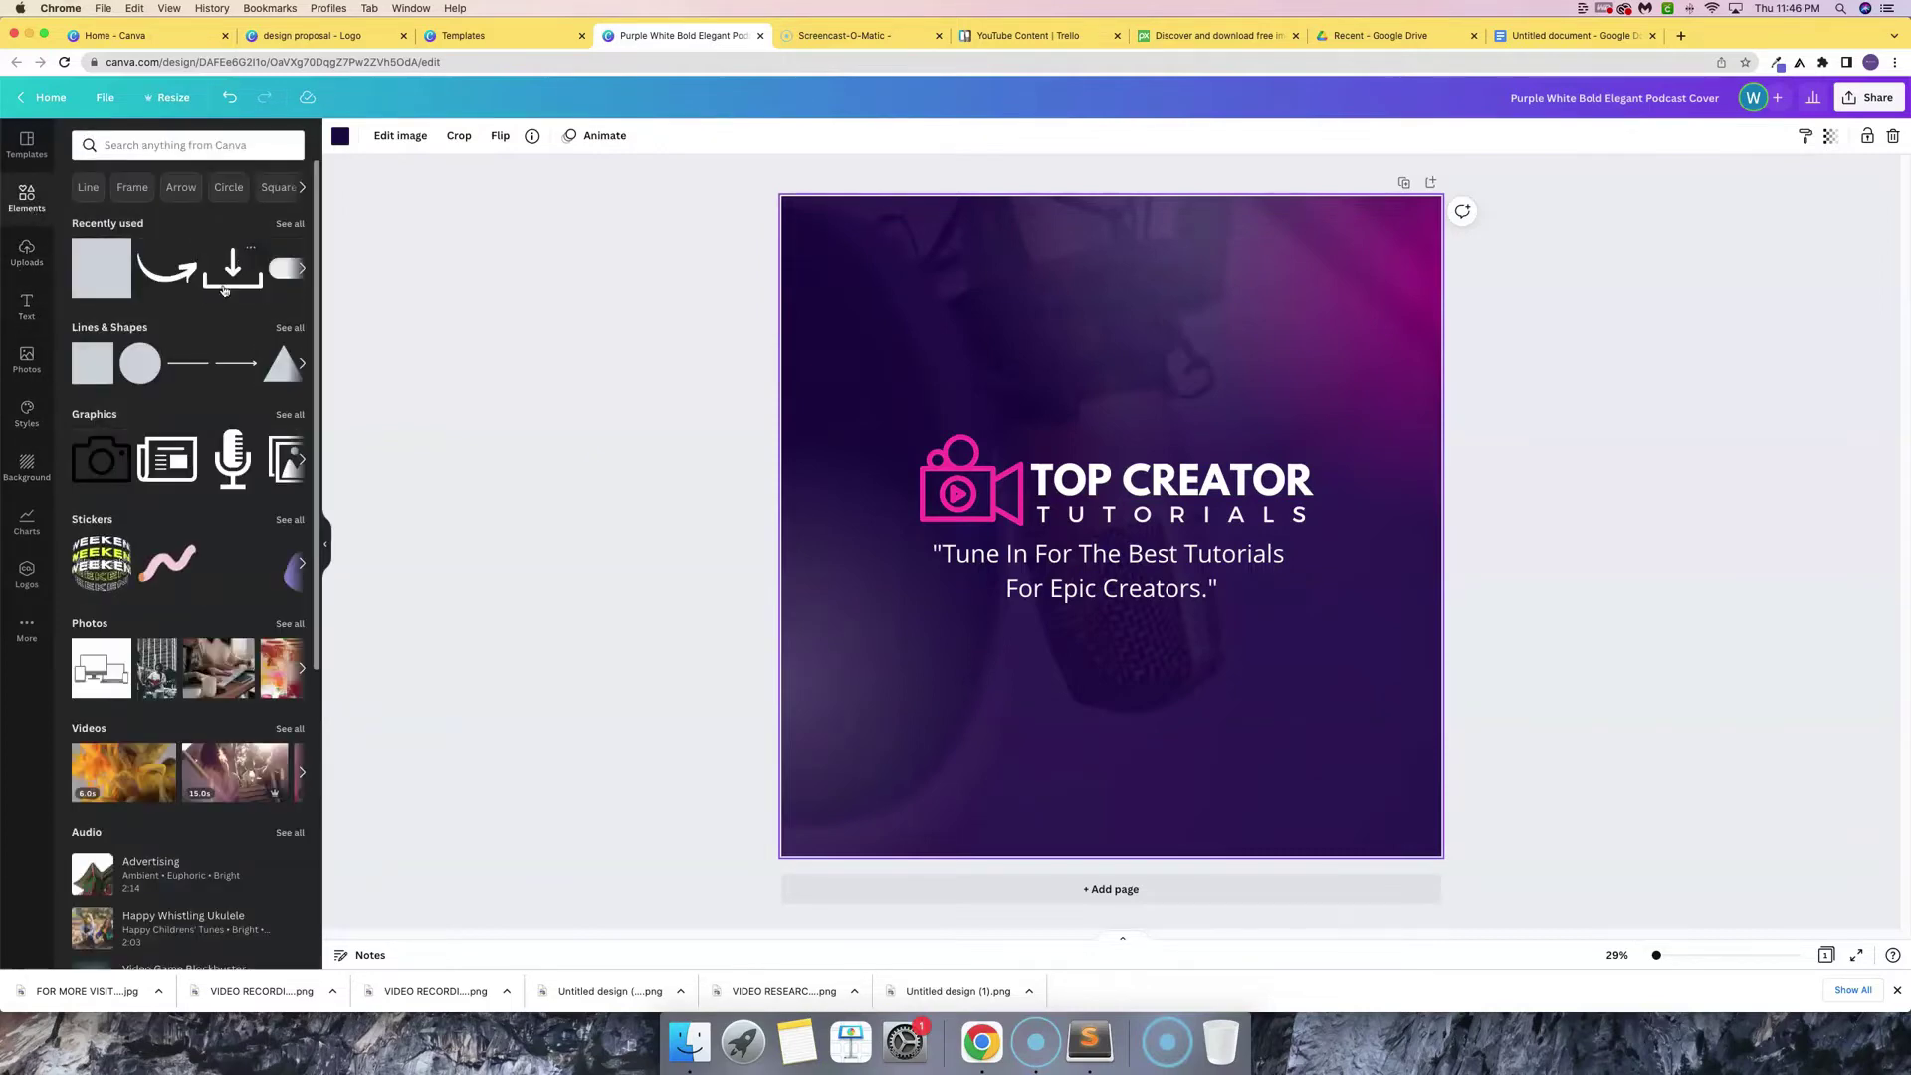
left_click(160, 142)
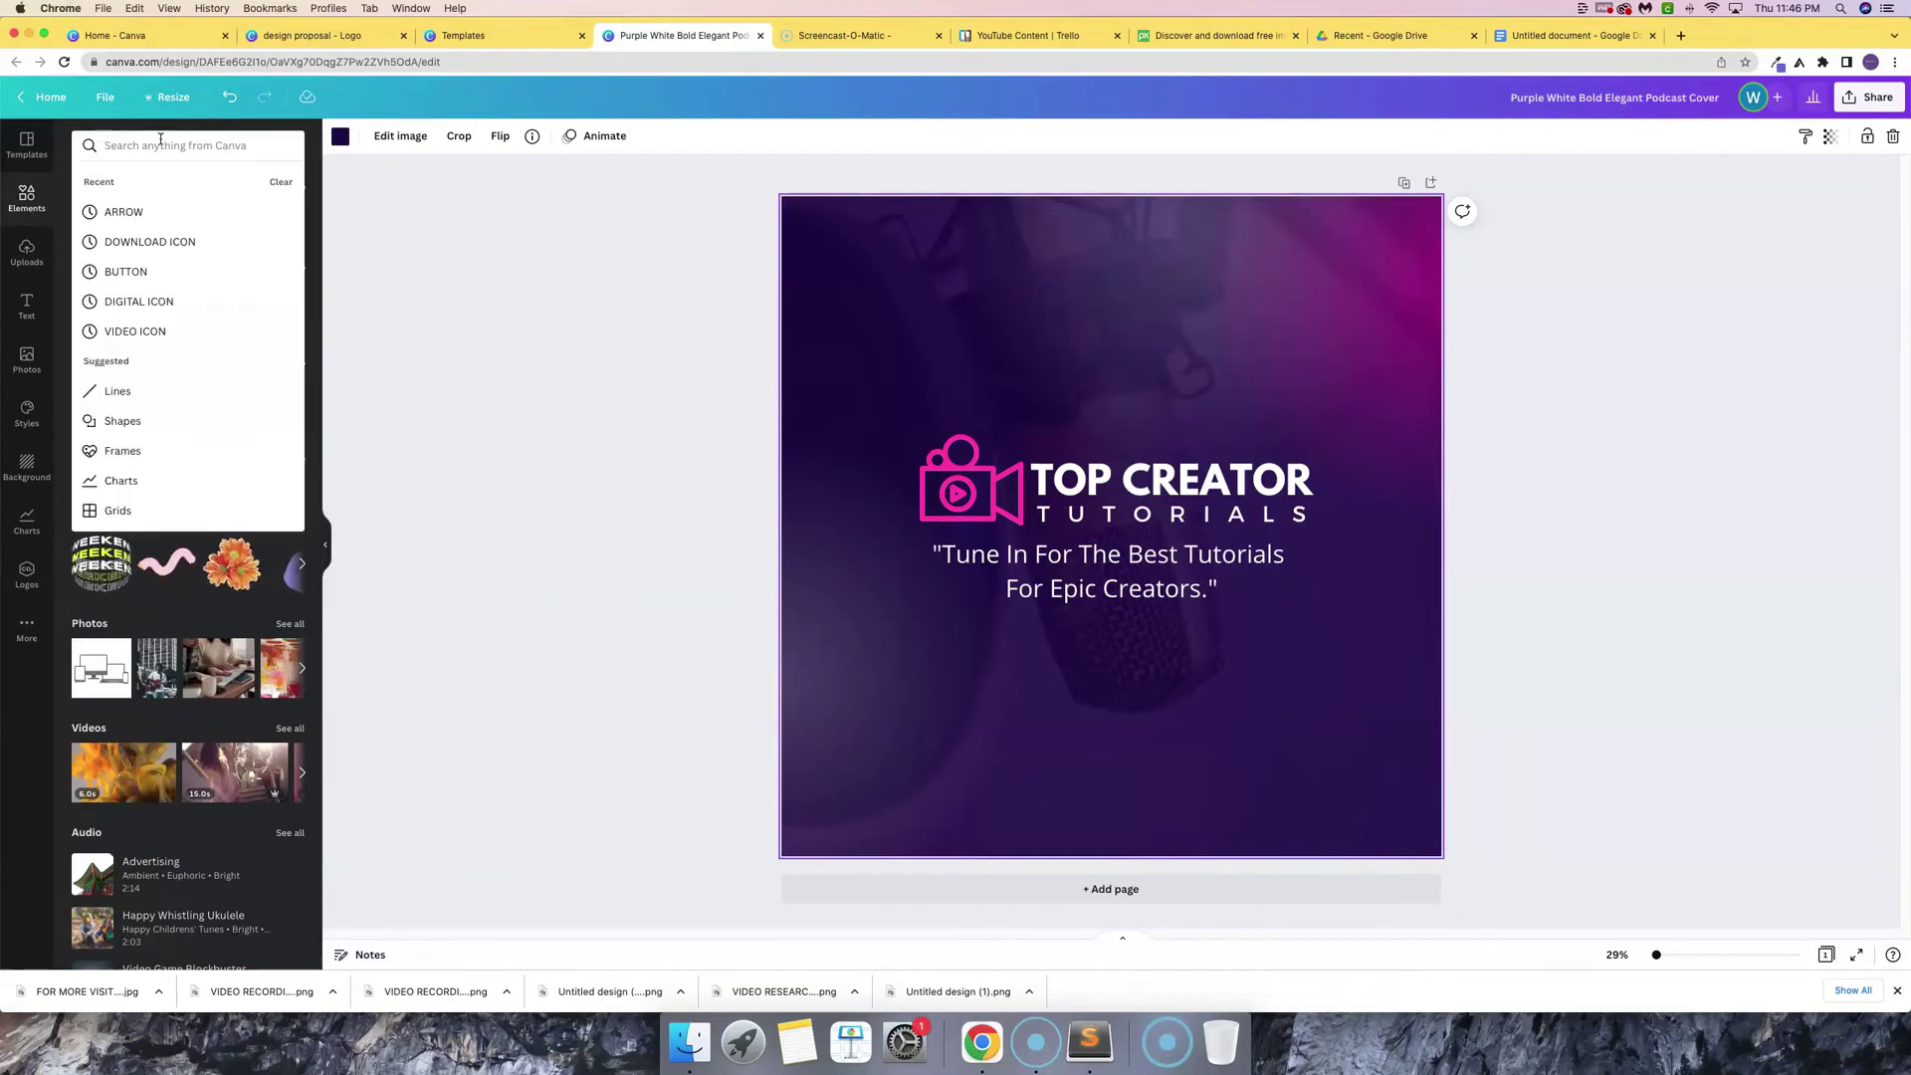
type("TRIANGLE ICON")
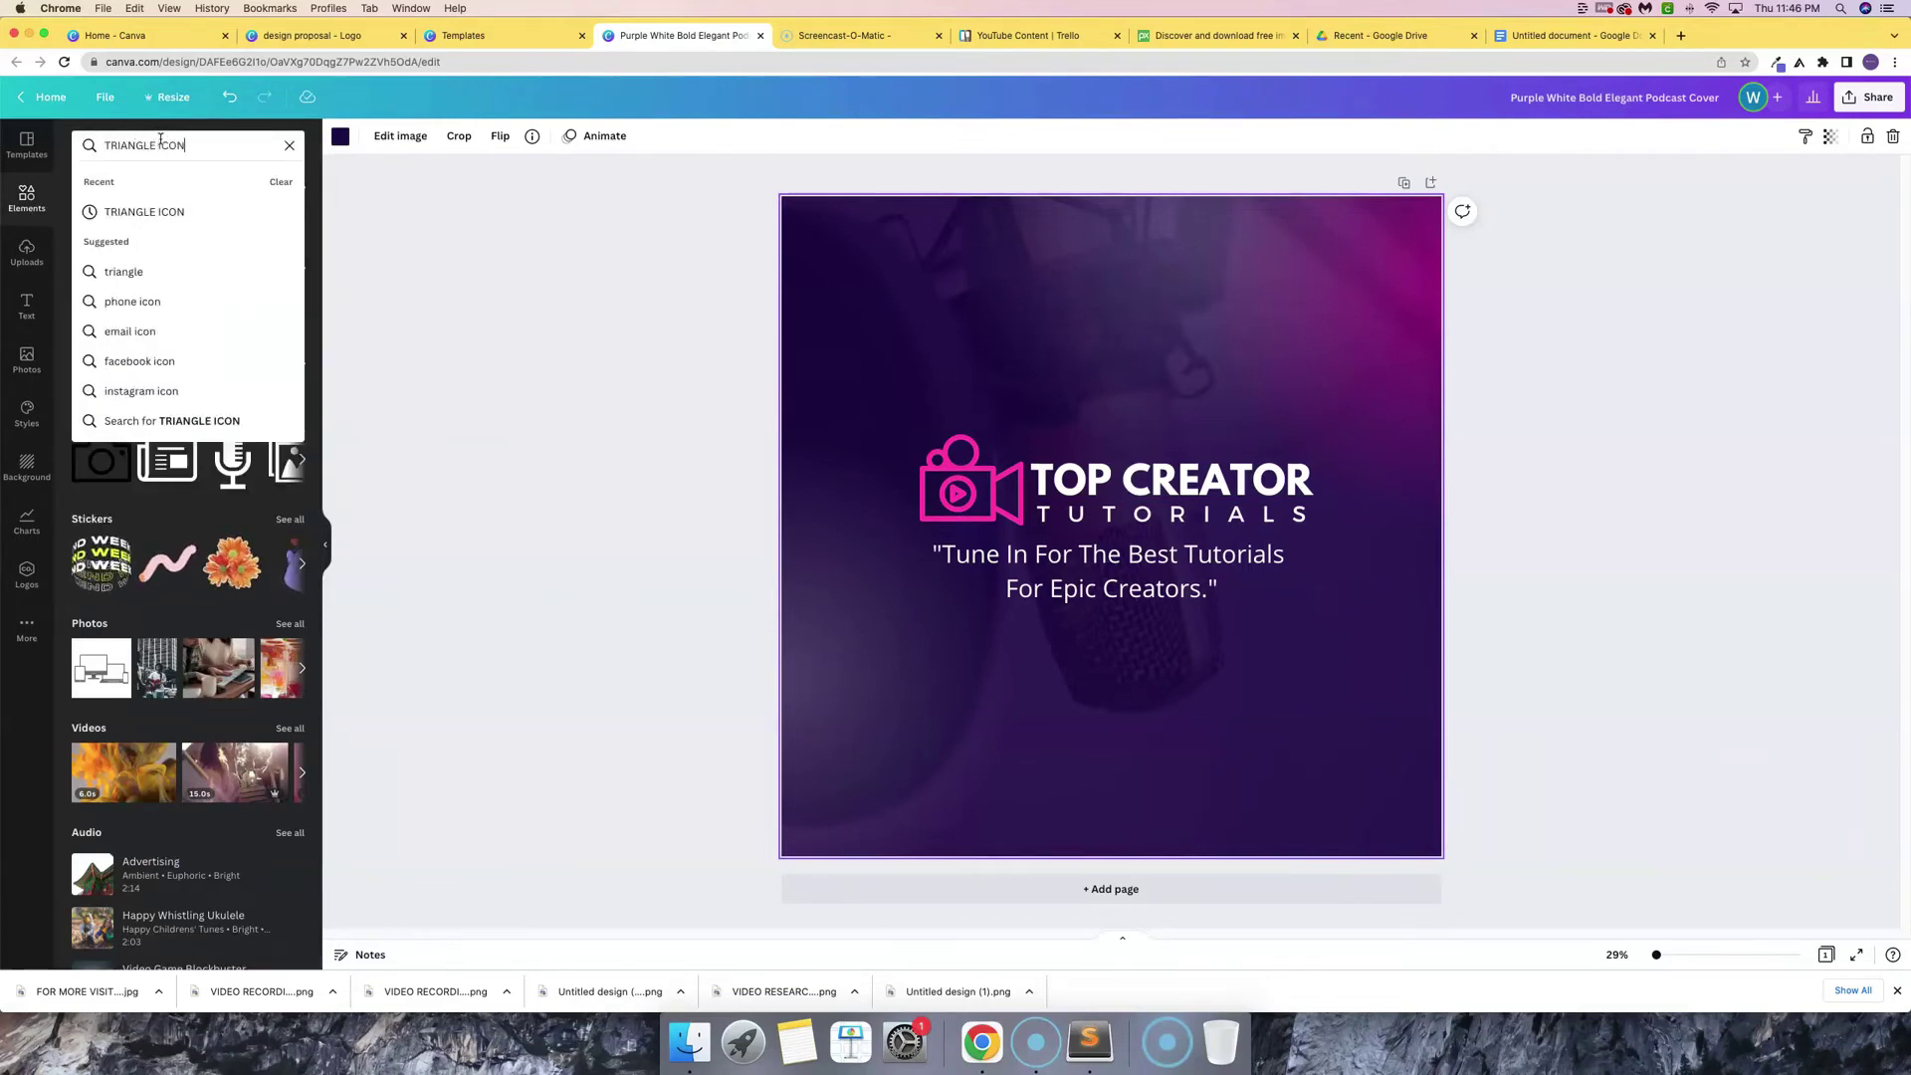
key("Return")
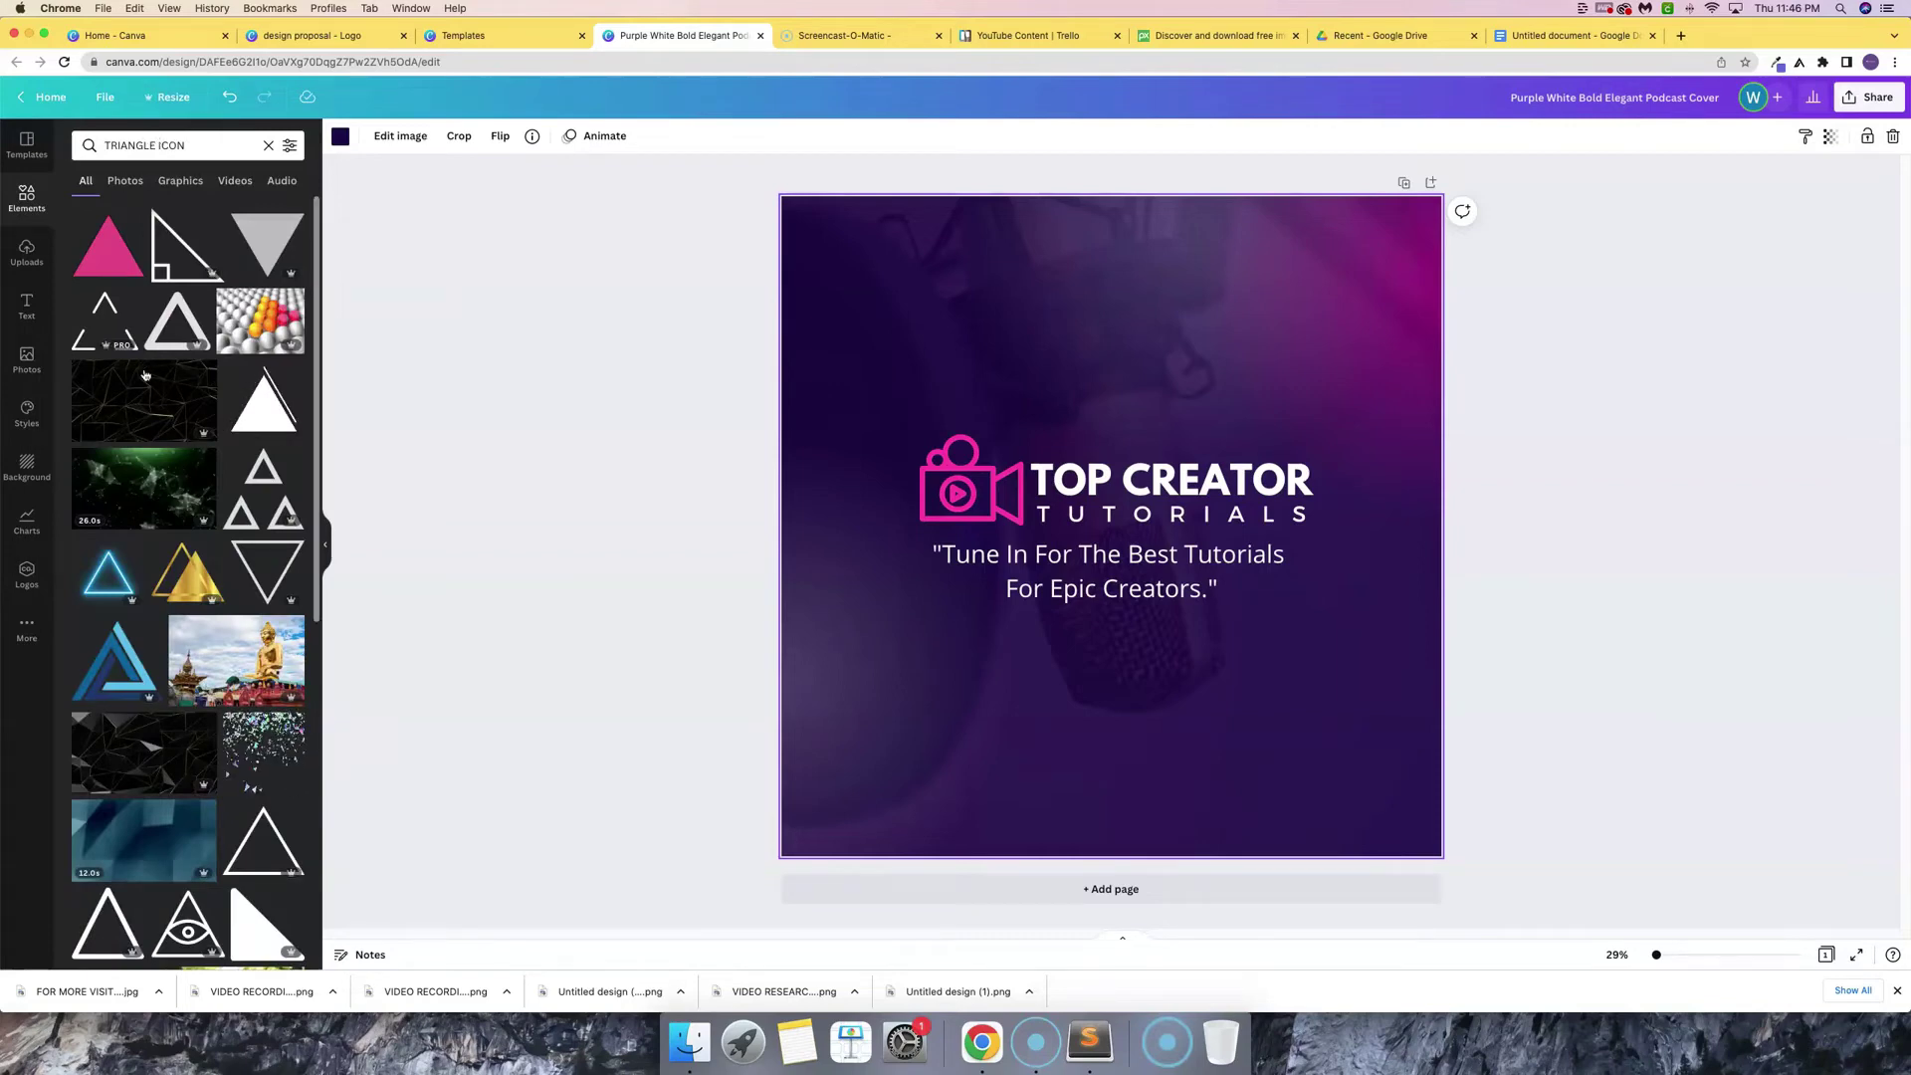
left_click(261, 580)
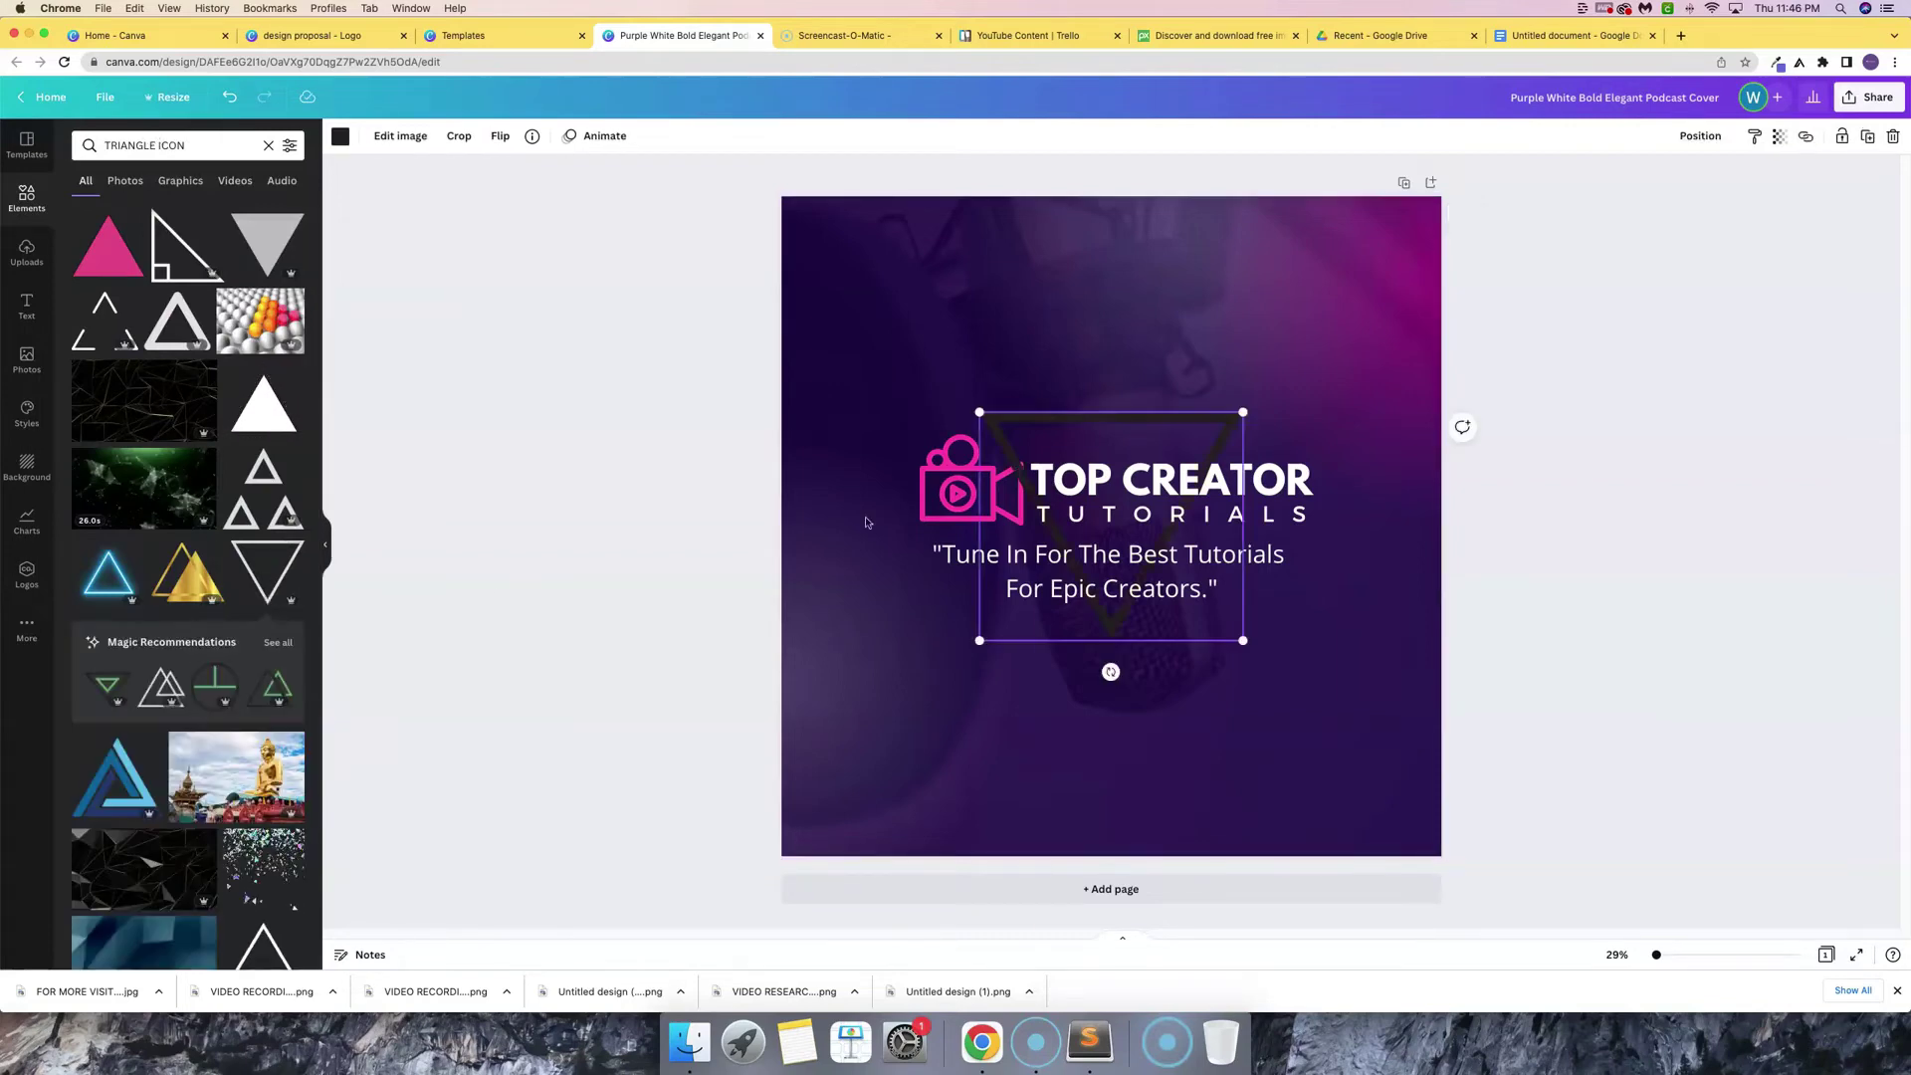
- Colour the triangle pink, shrink it and centre it under the tagline
left_click(348, 144)
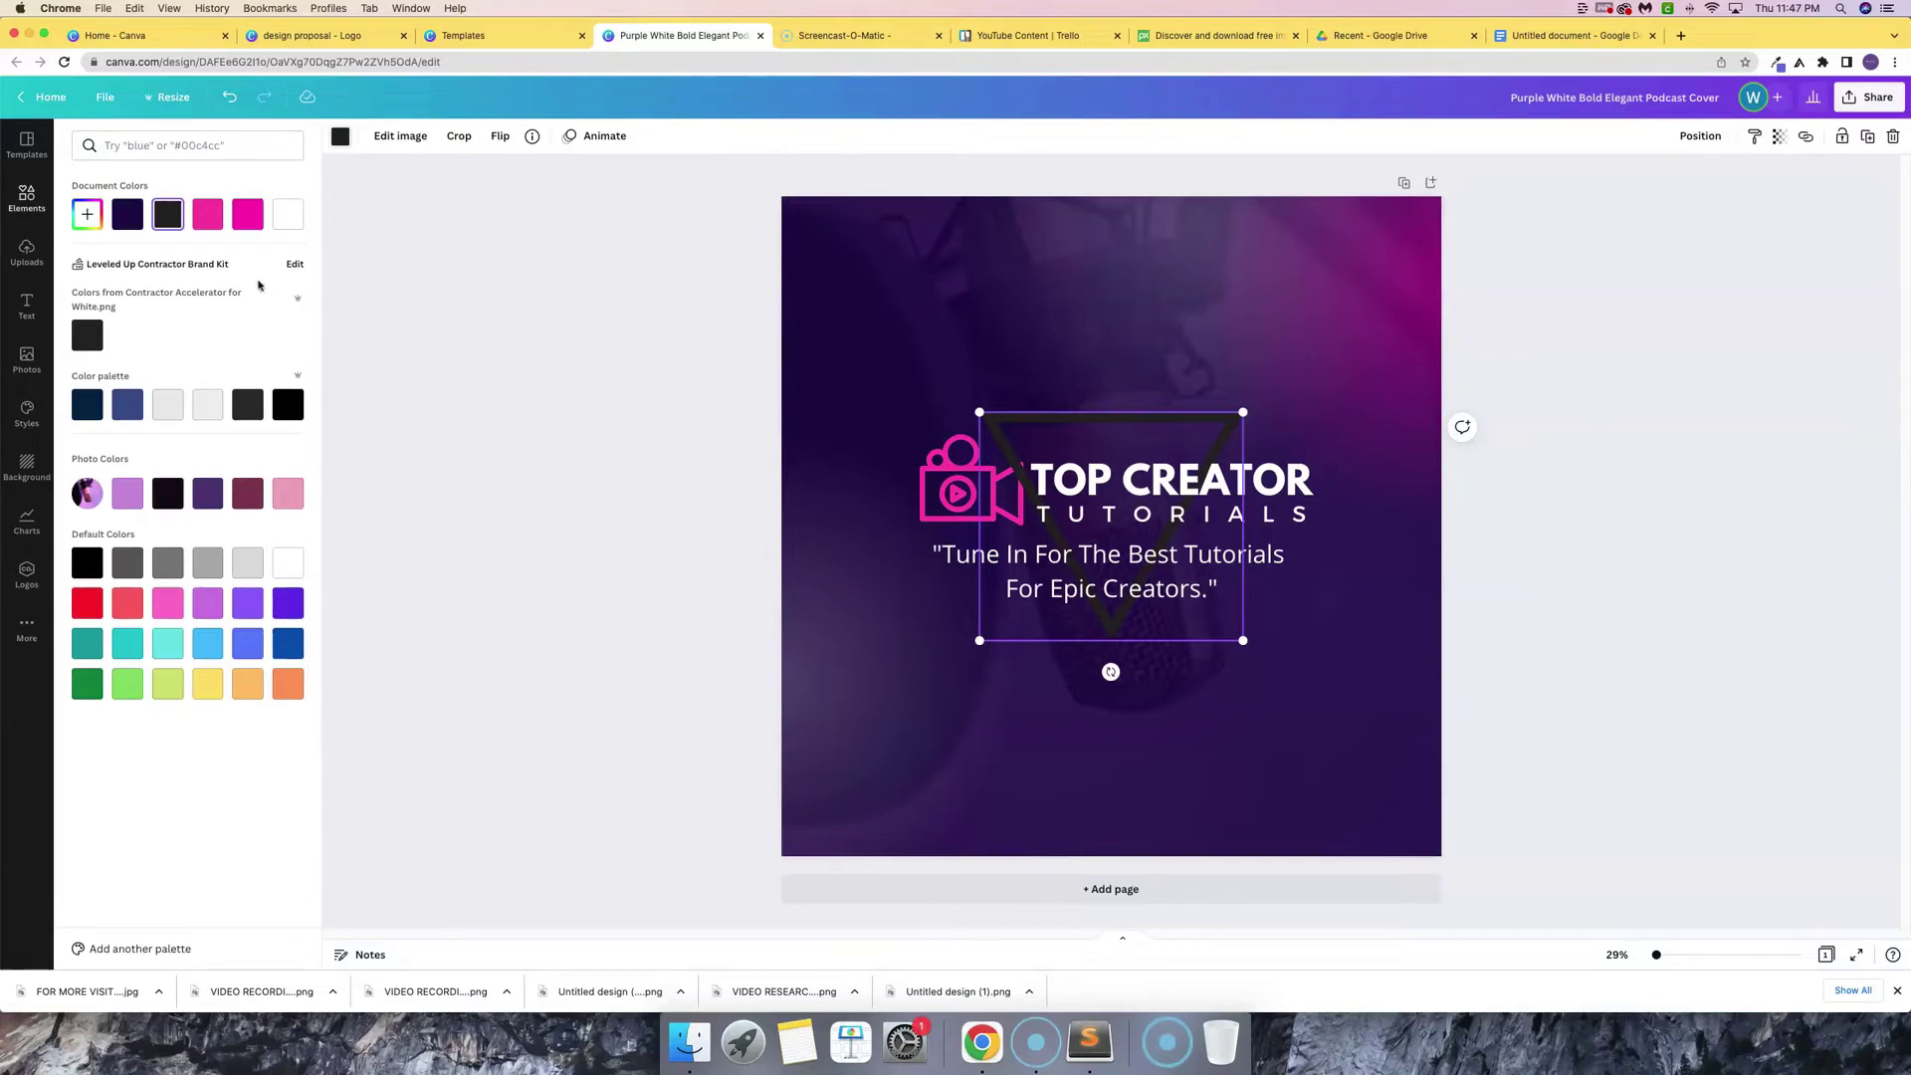
left_click(208, 214)
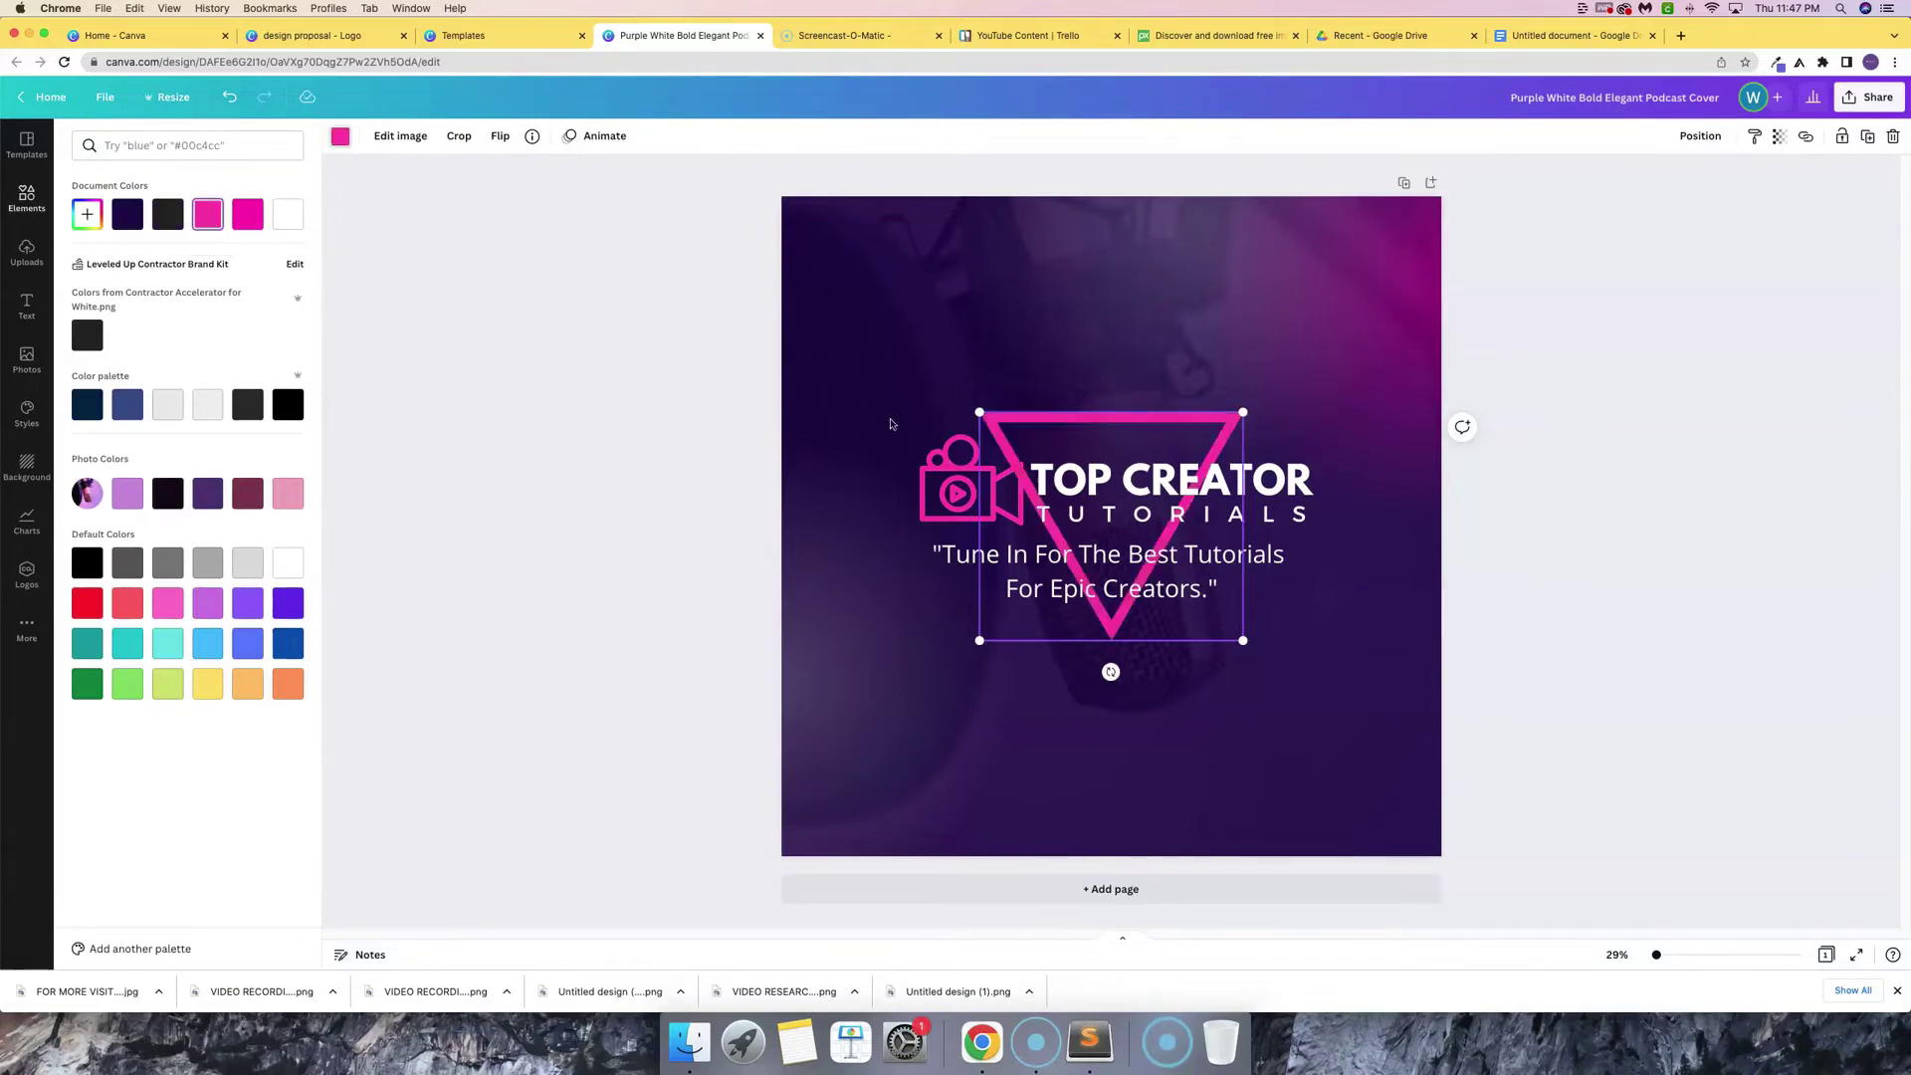
left_click_drag(974, 409, 1116, 532)
left_click_drag(1184, 631, 1111, 717)
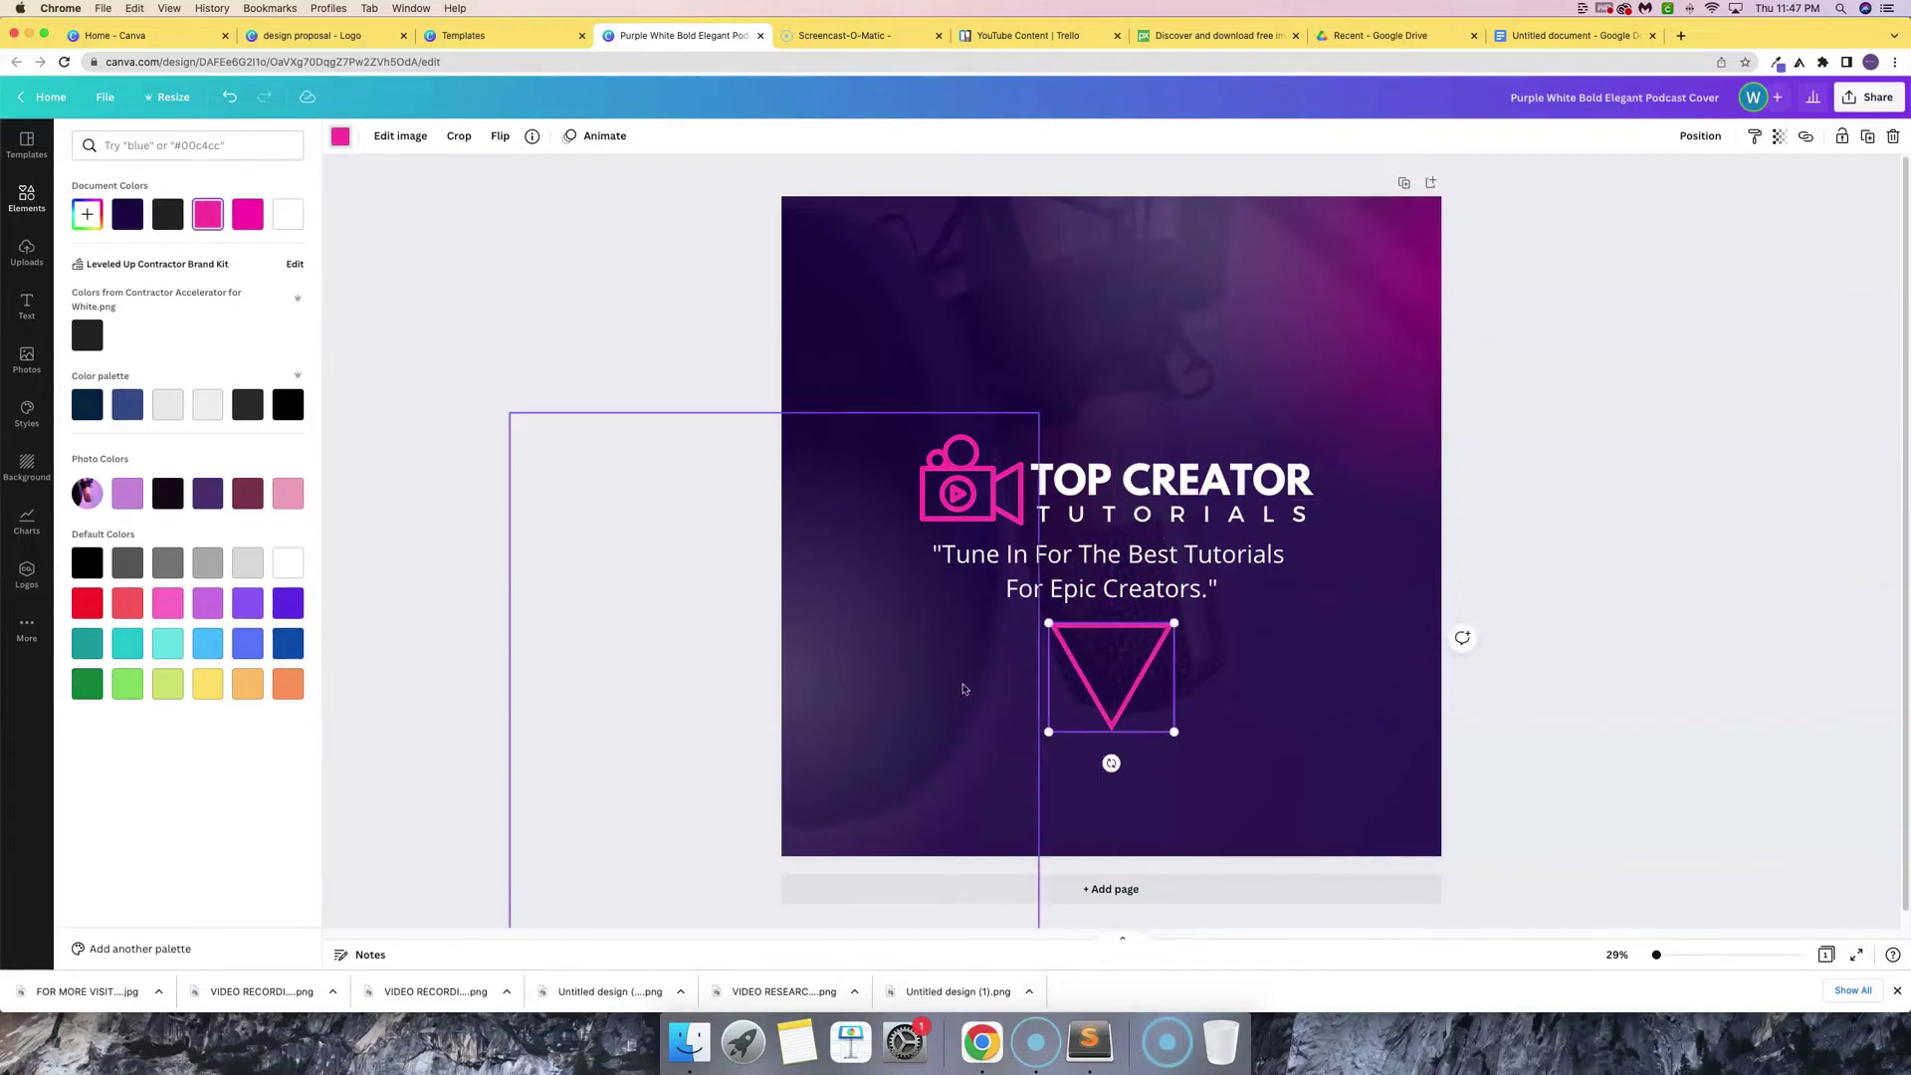
left_click(1006, 690)
left_click(1256, 746)
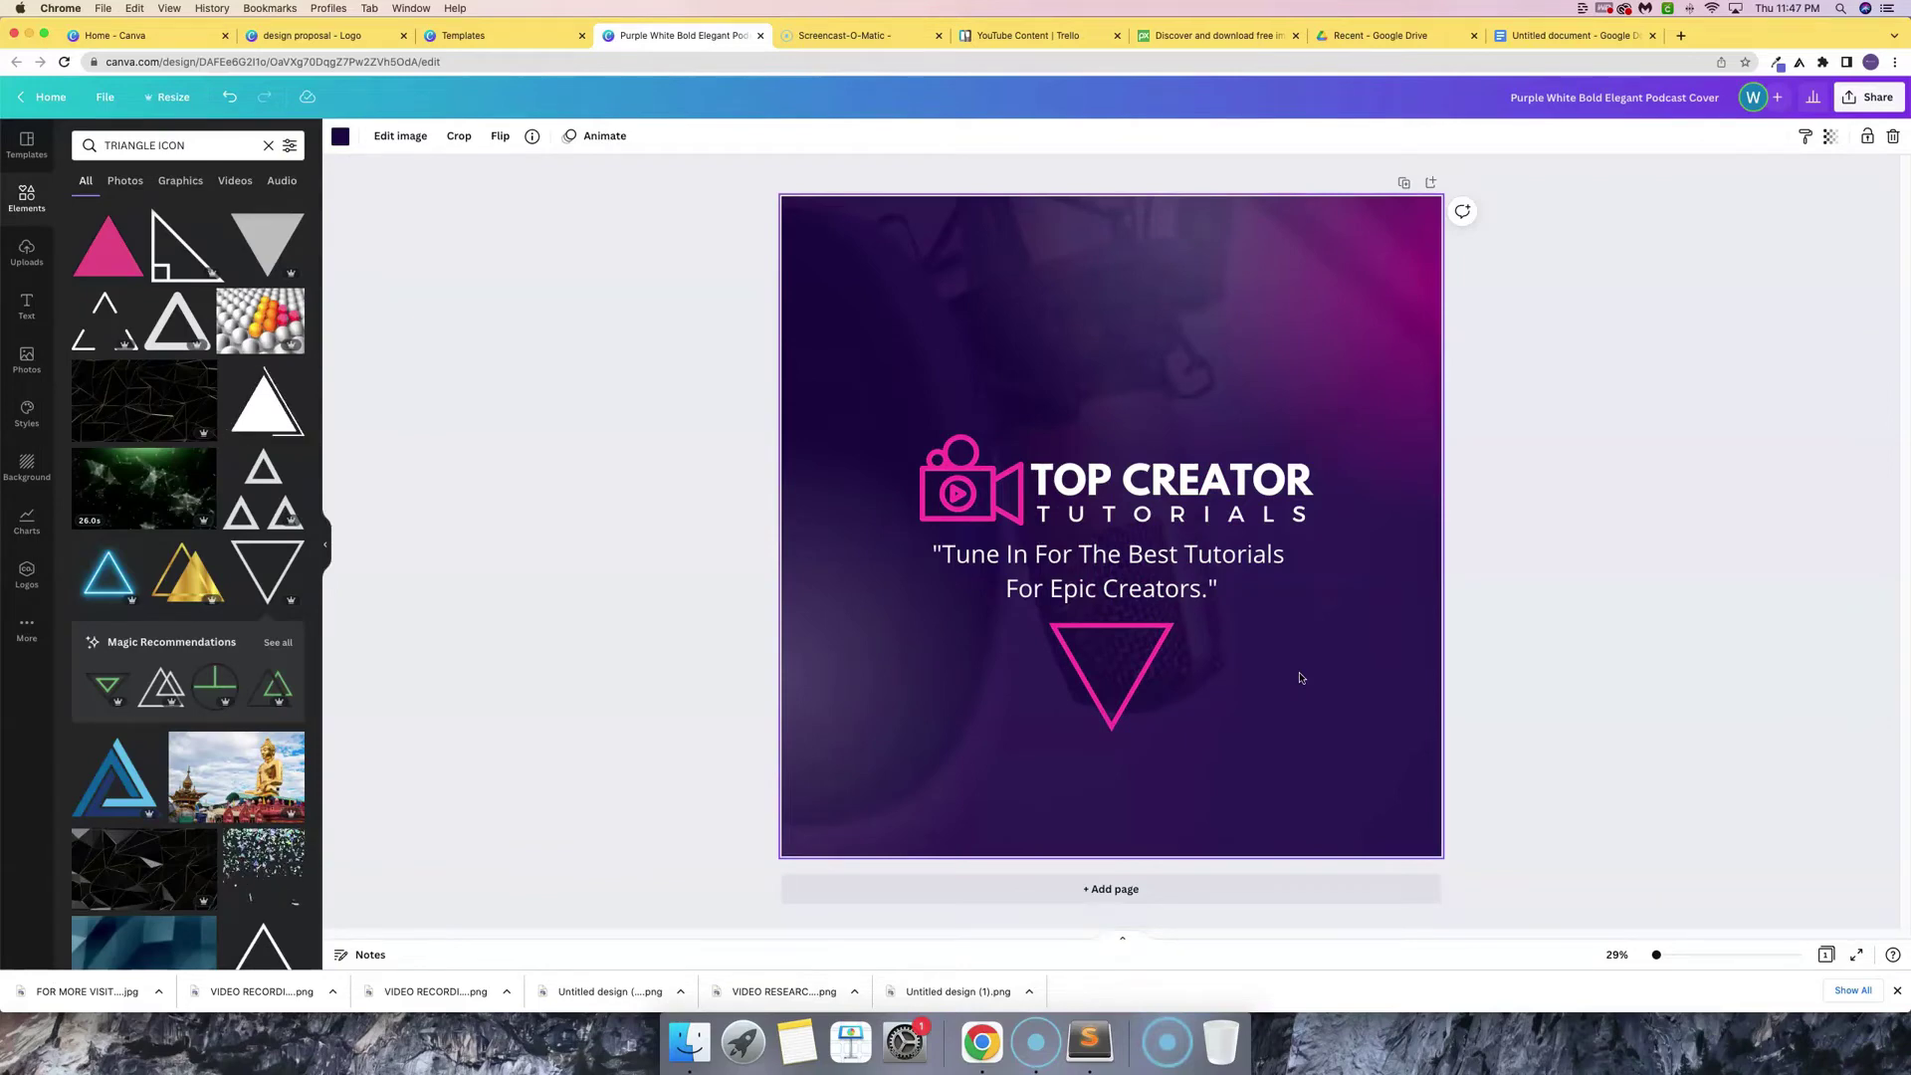
- Set the whole tagline quote to Roboto, after trying Montserrat Classic and Open Sans Light
left_click(1049, 558)
triple_click(1049, 558)
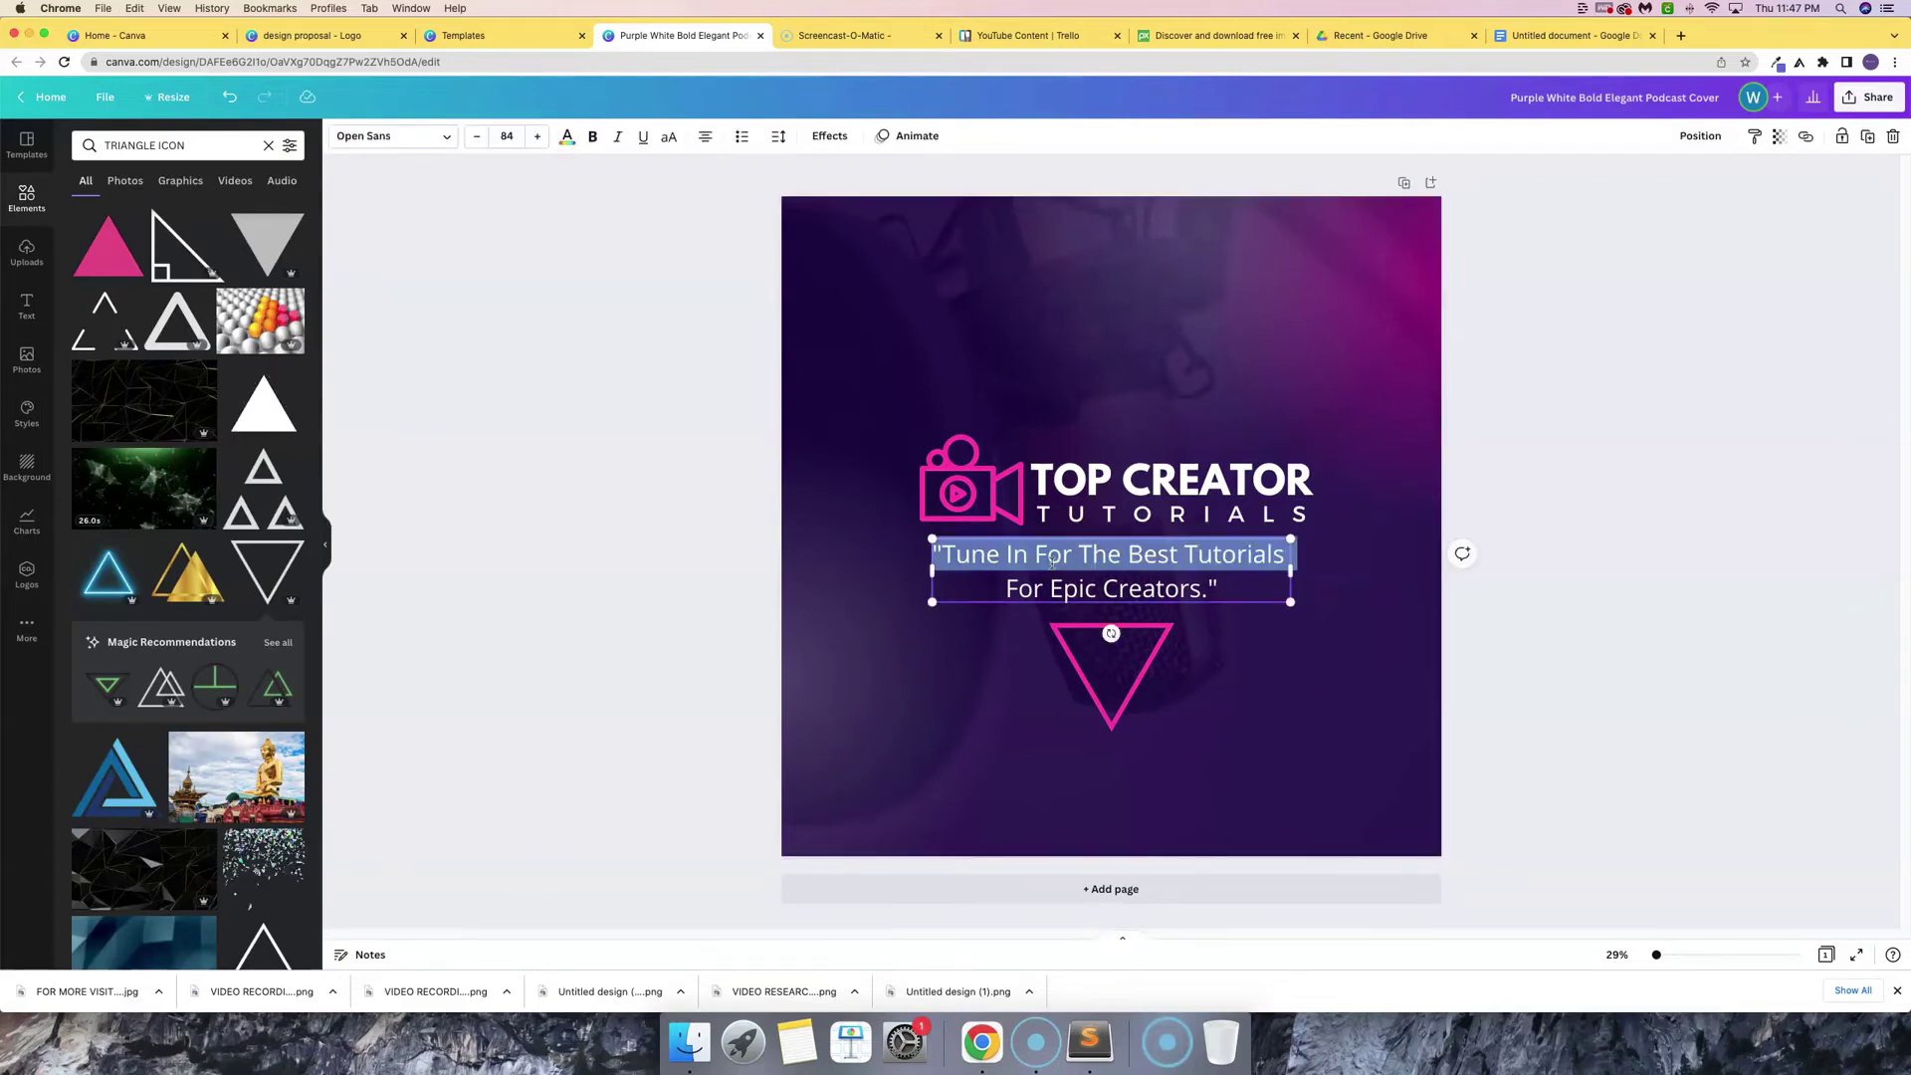
key("super+a")
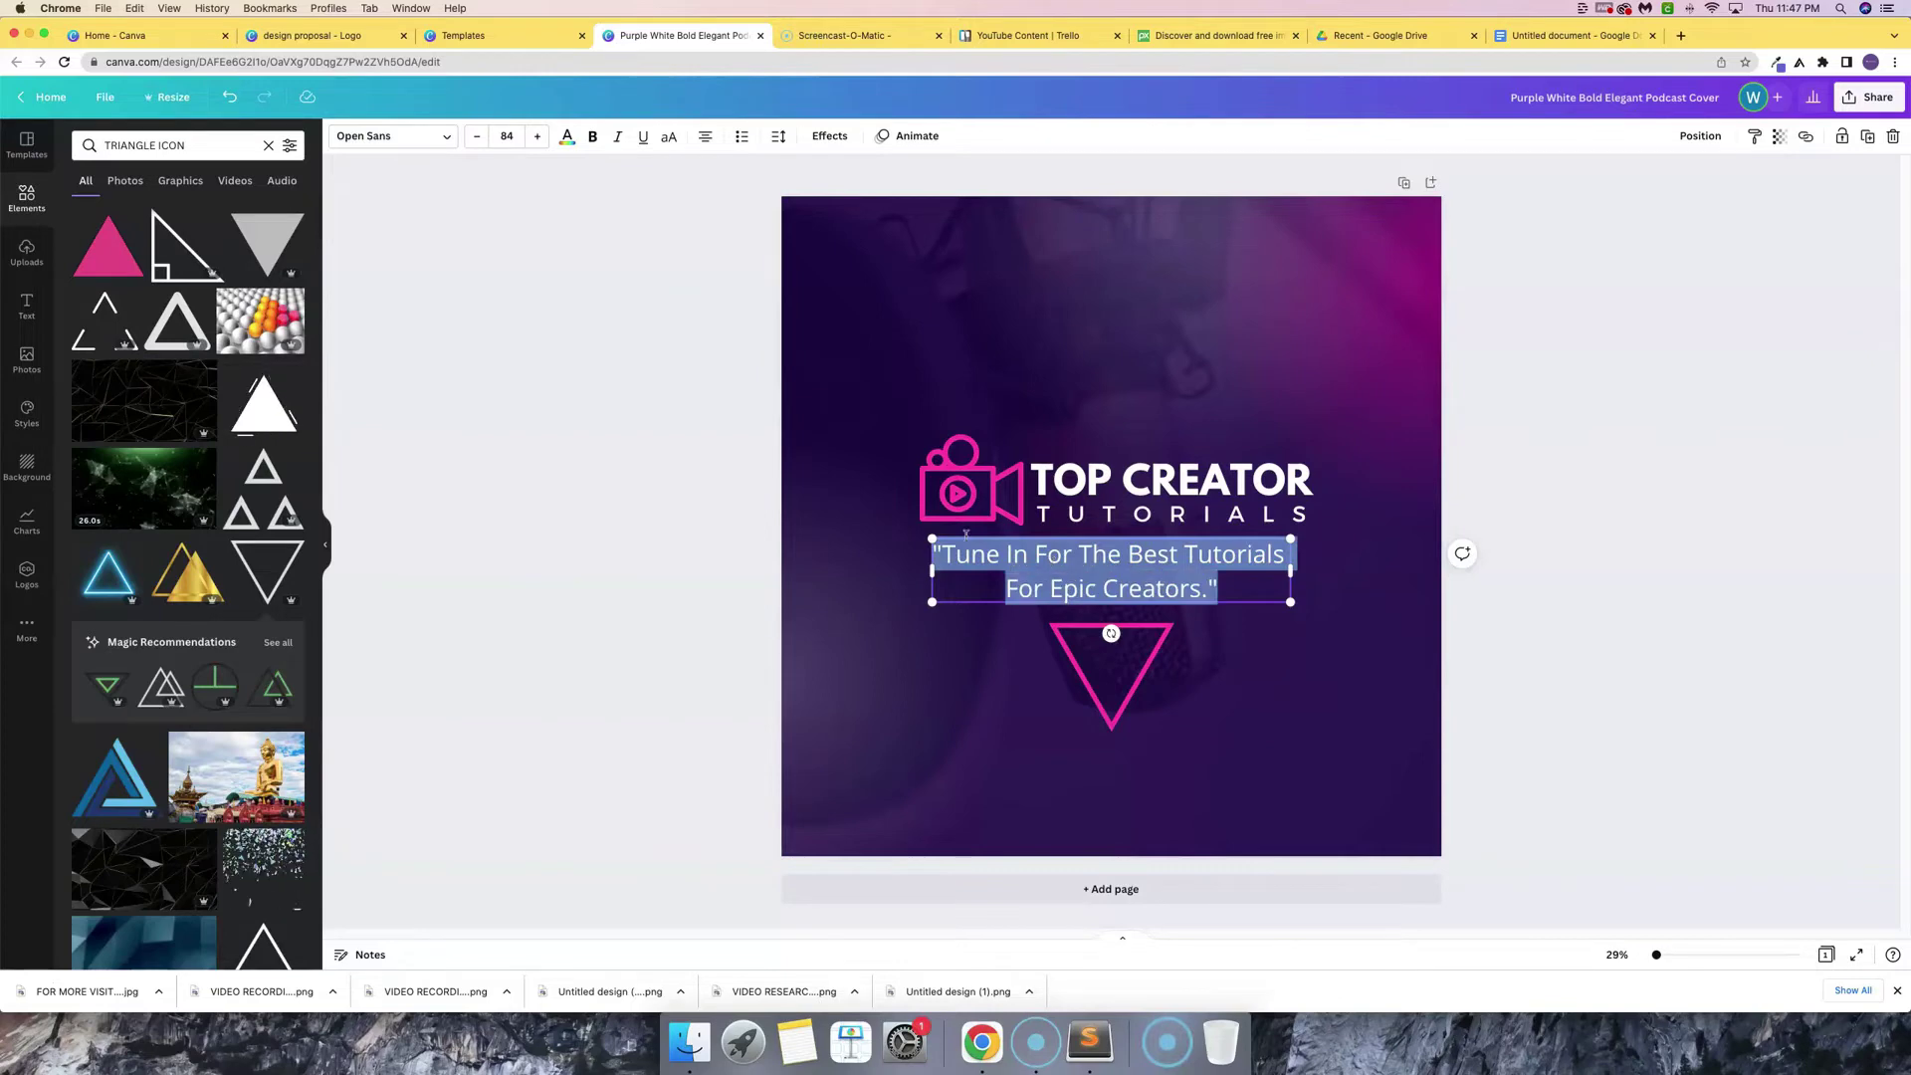
left_click(411, 135)
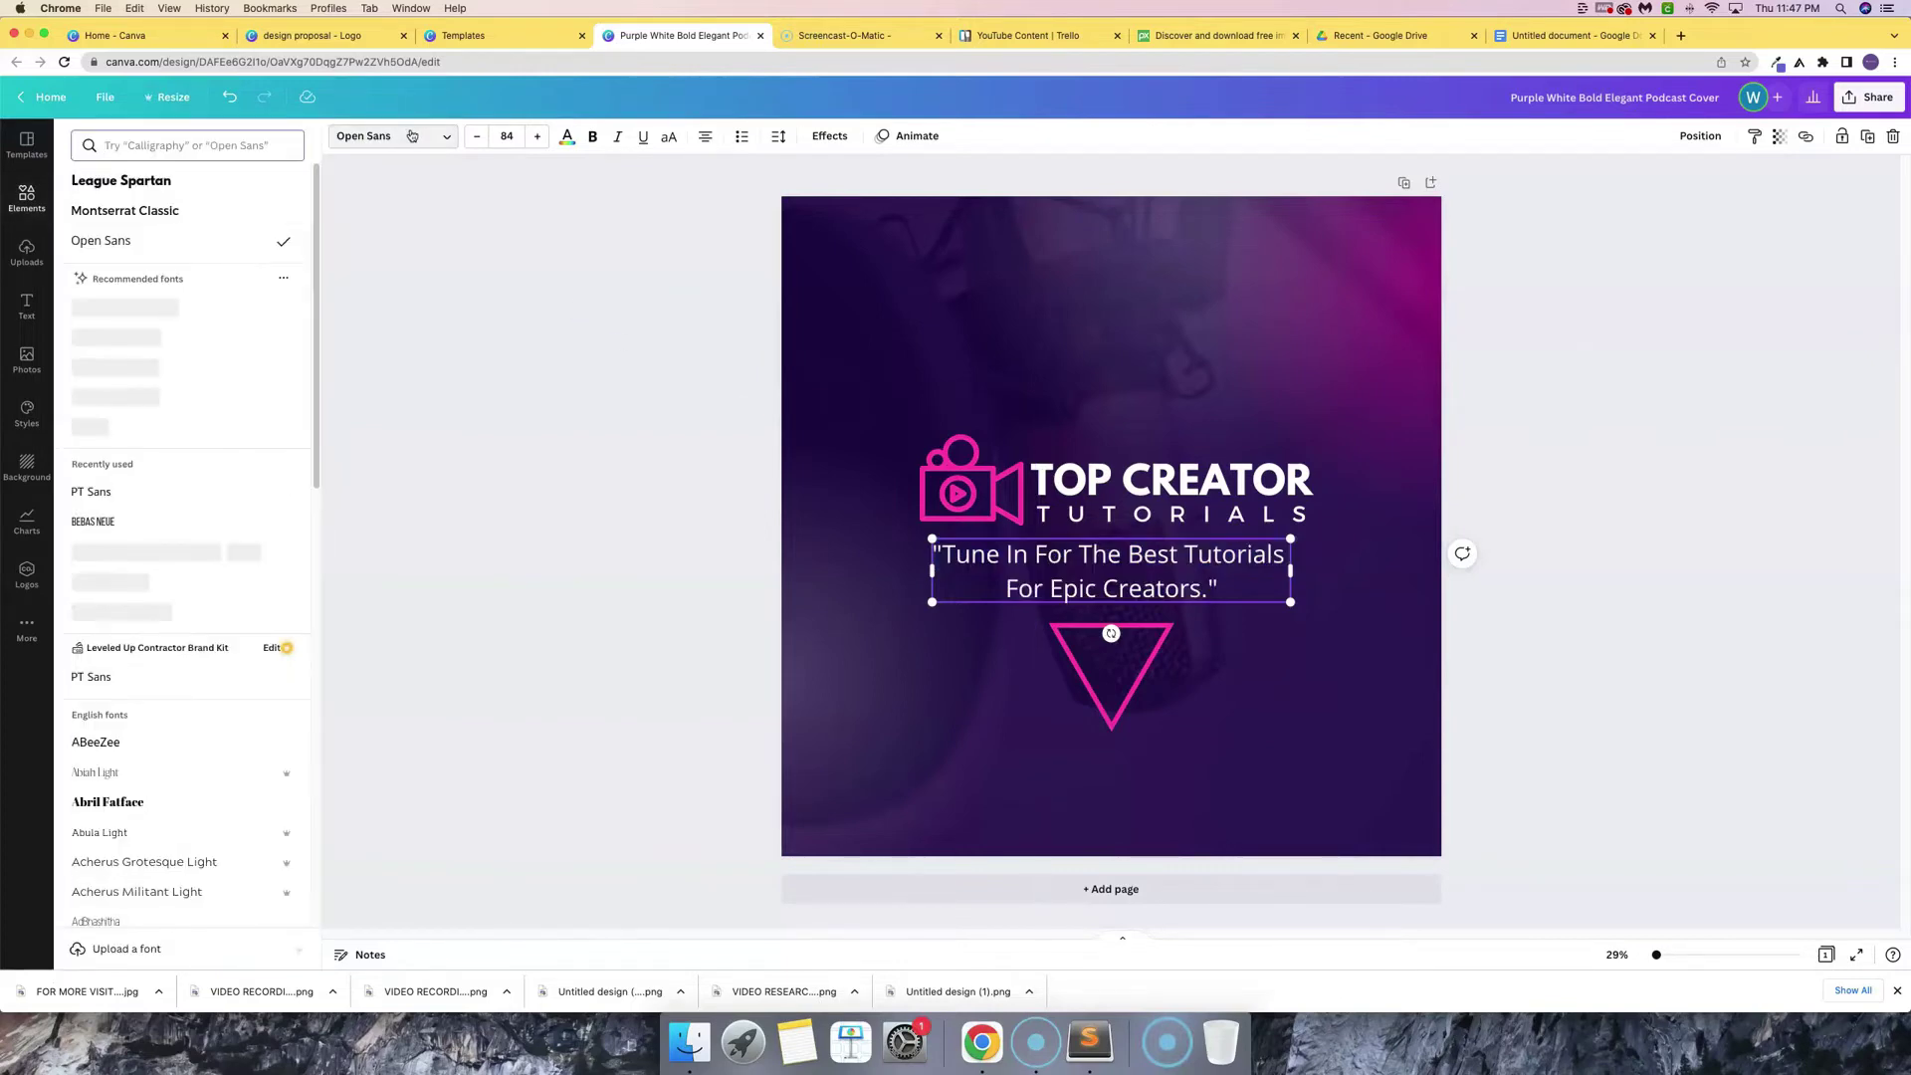
left_click(166, 214)
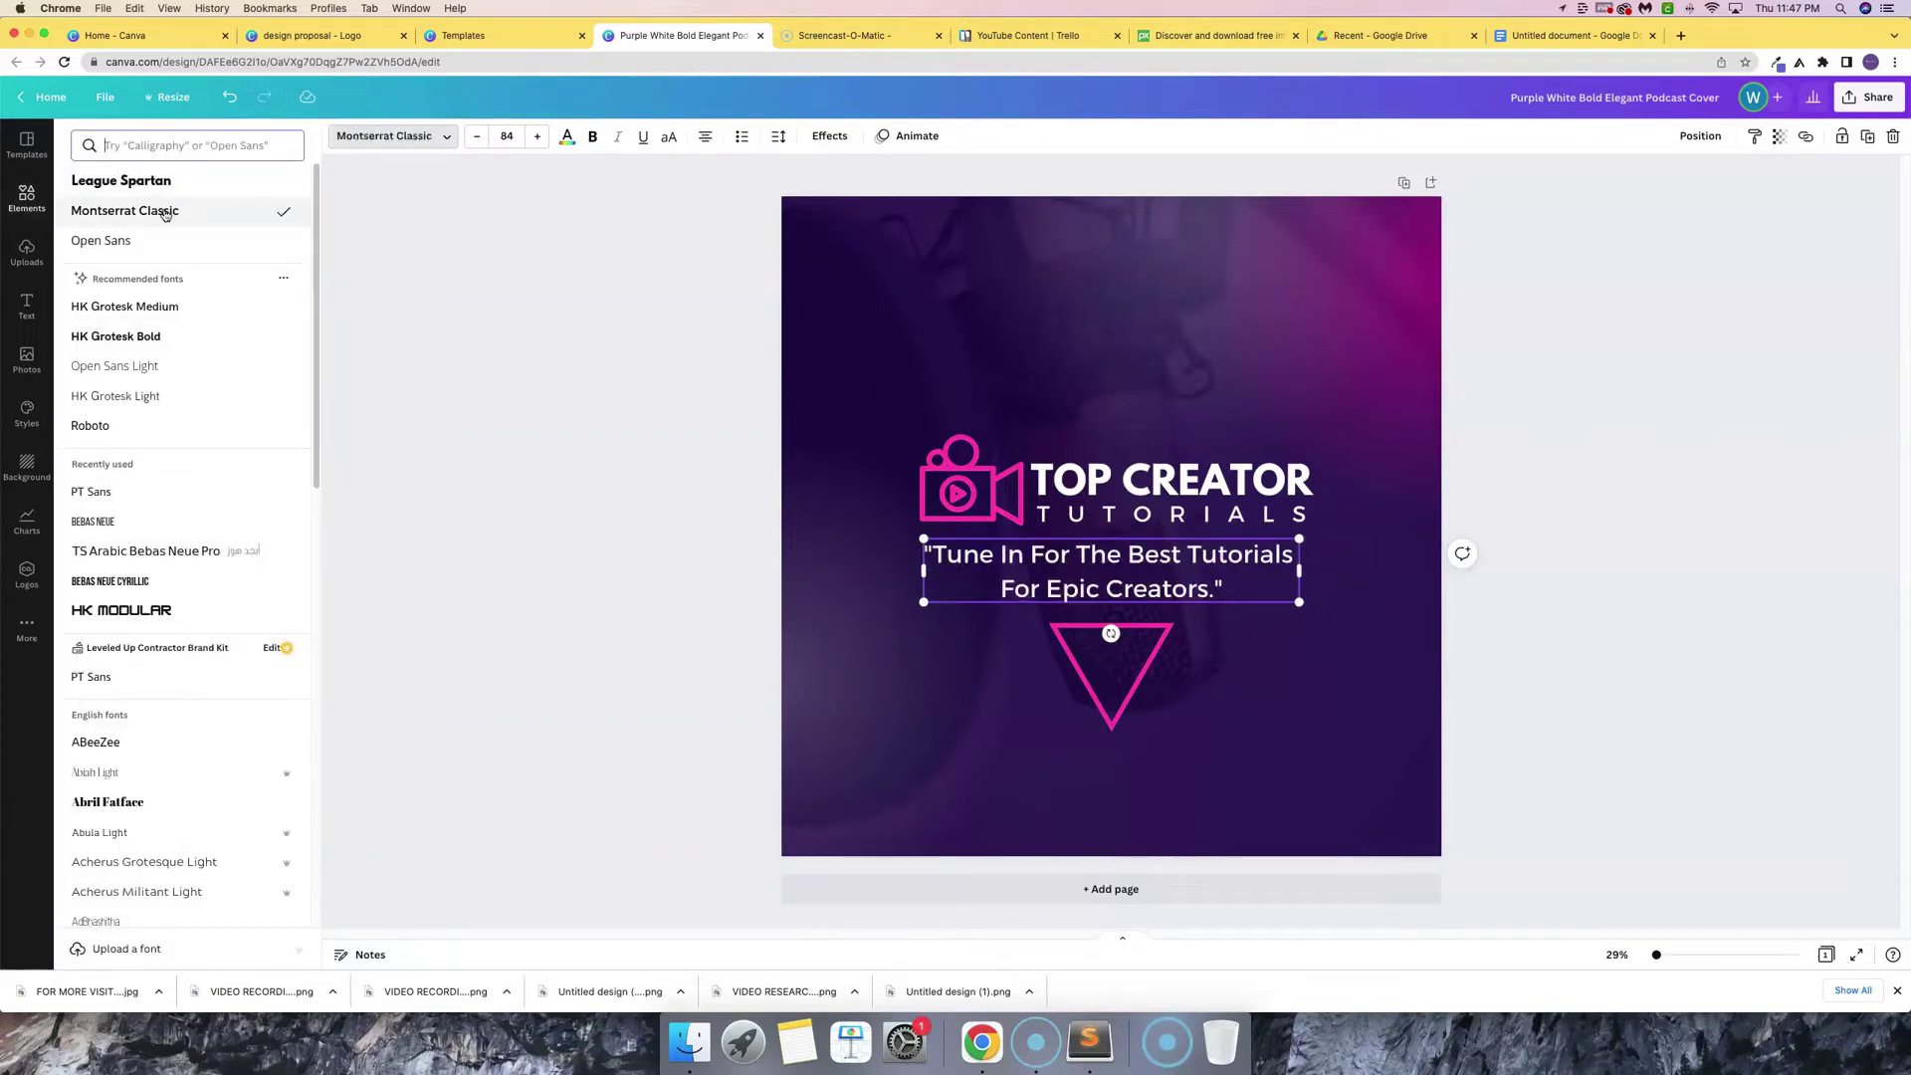
left_click(144, 367)
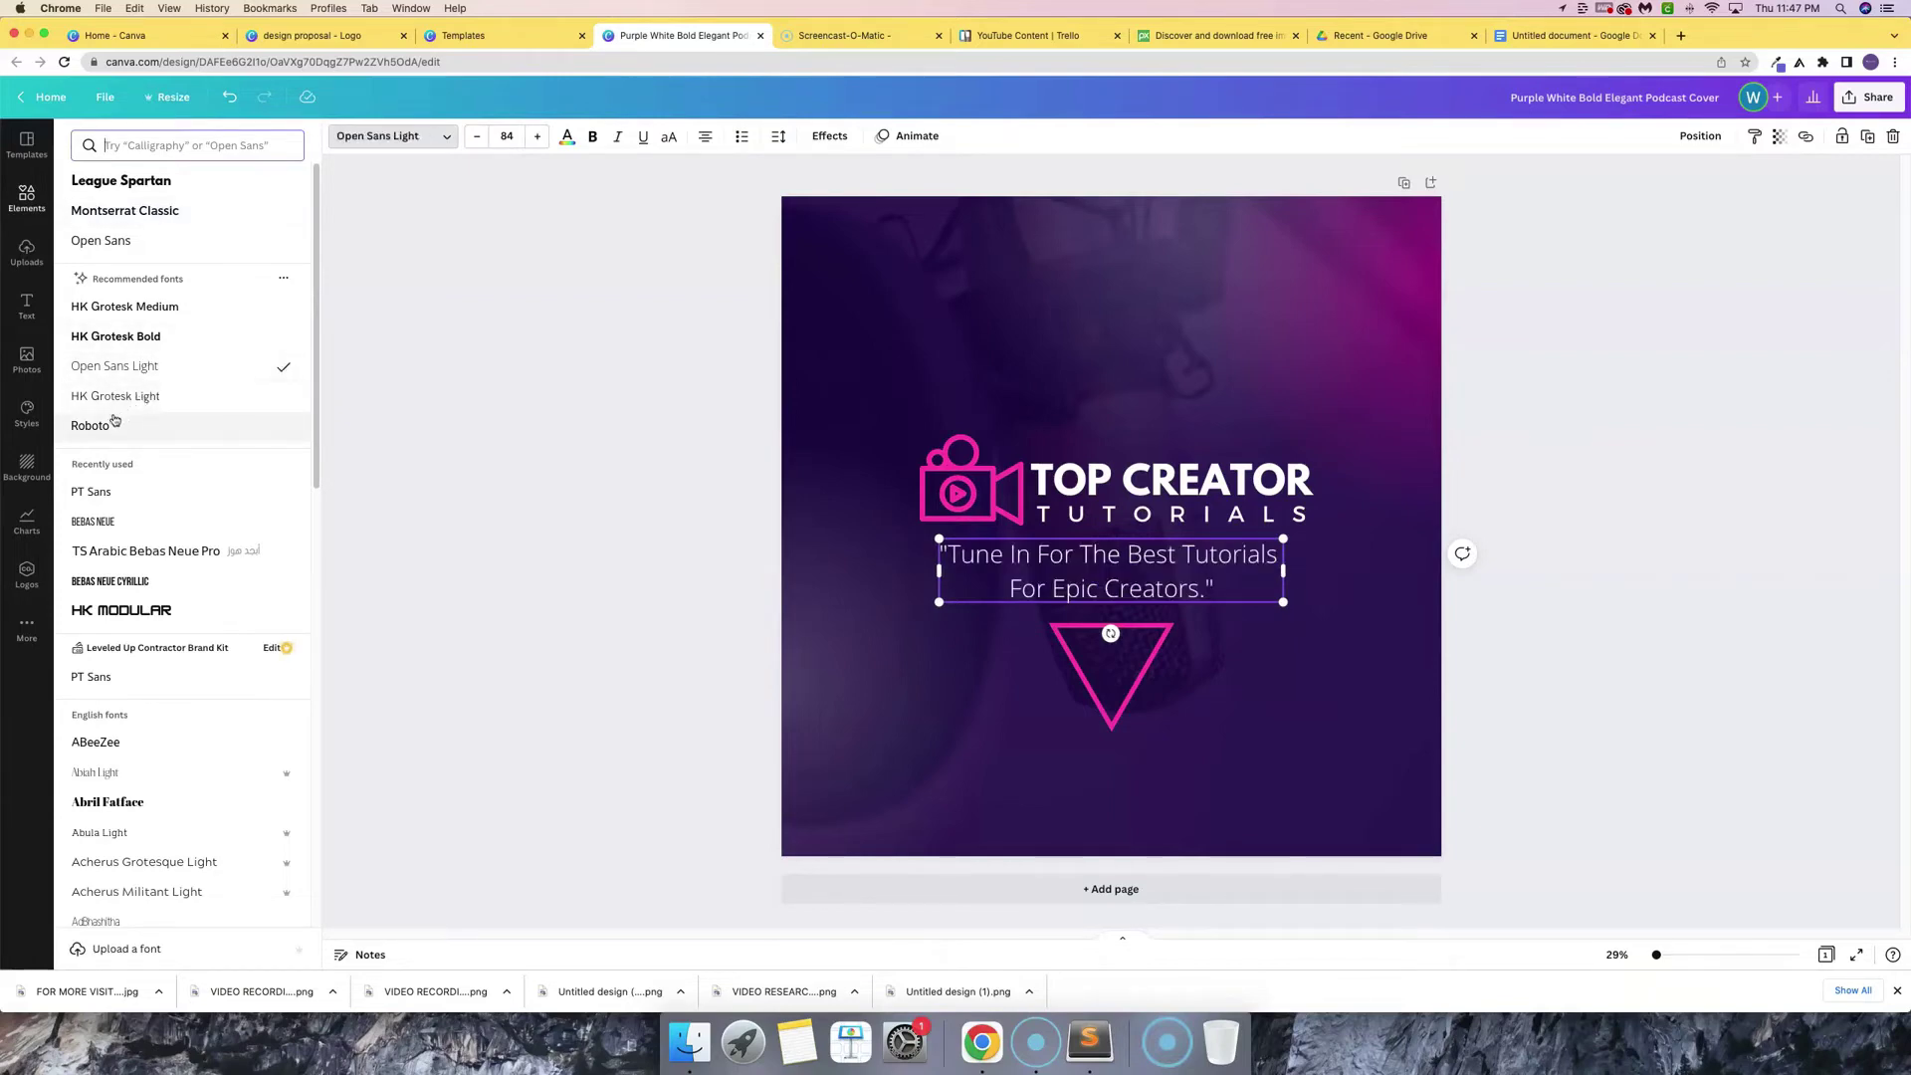
left_click(111, 425)
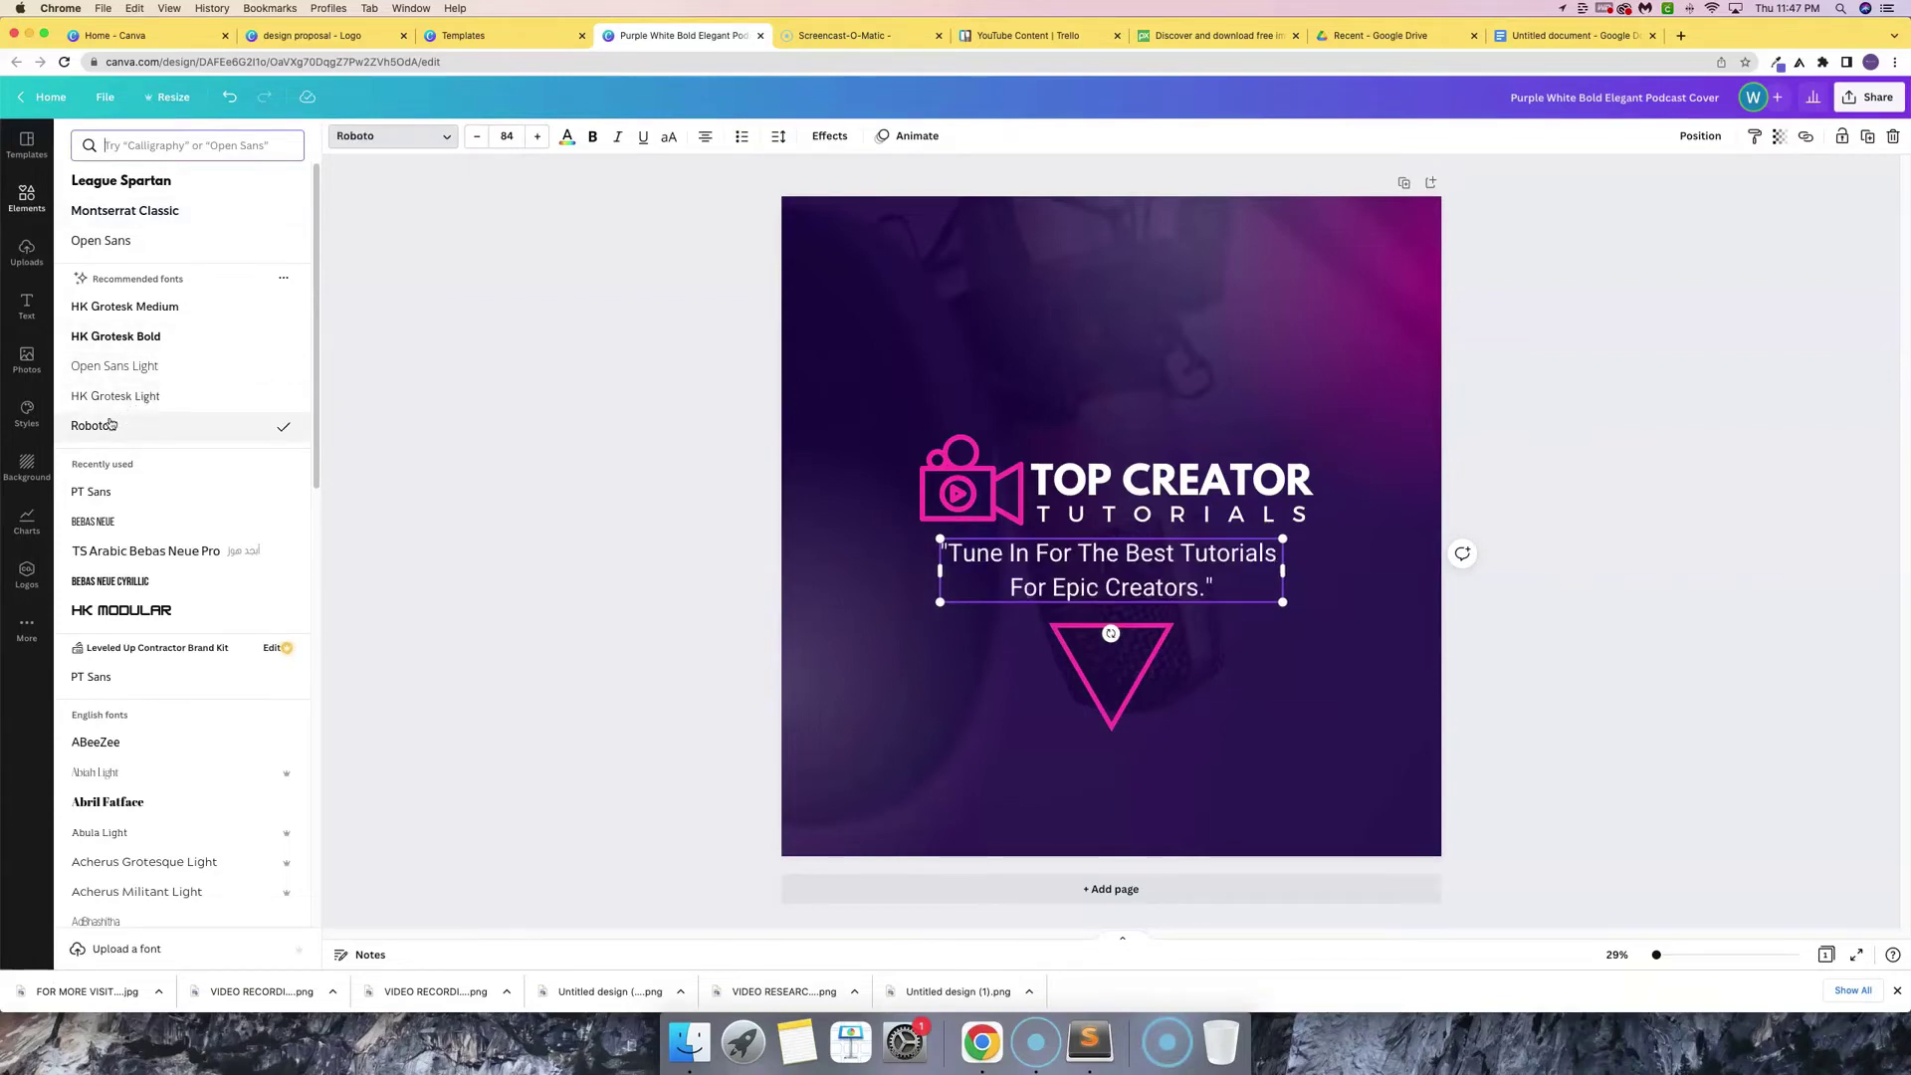
left_click(1218, 762)
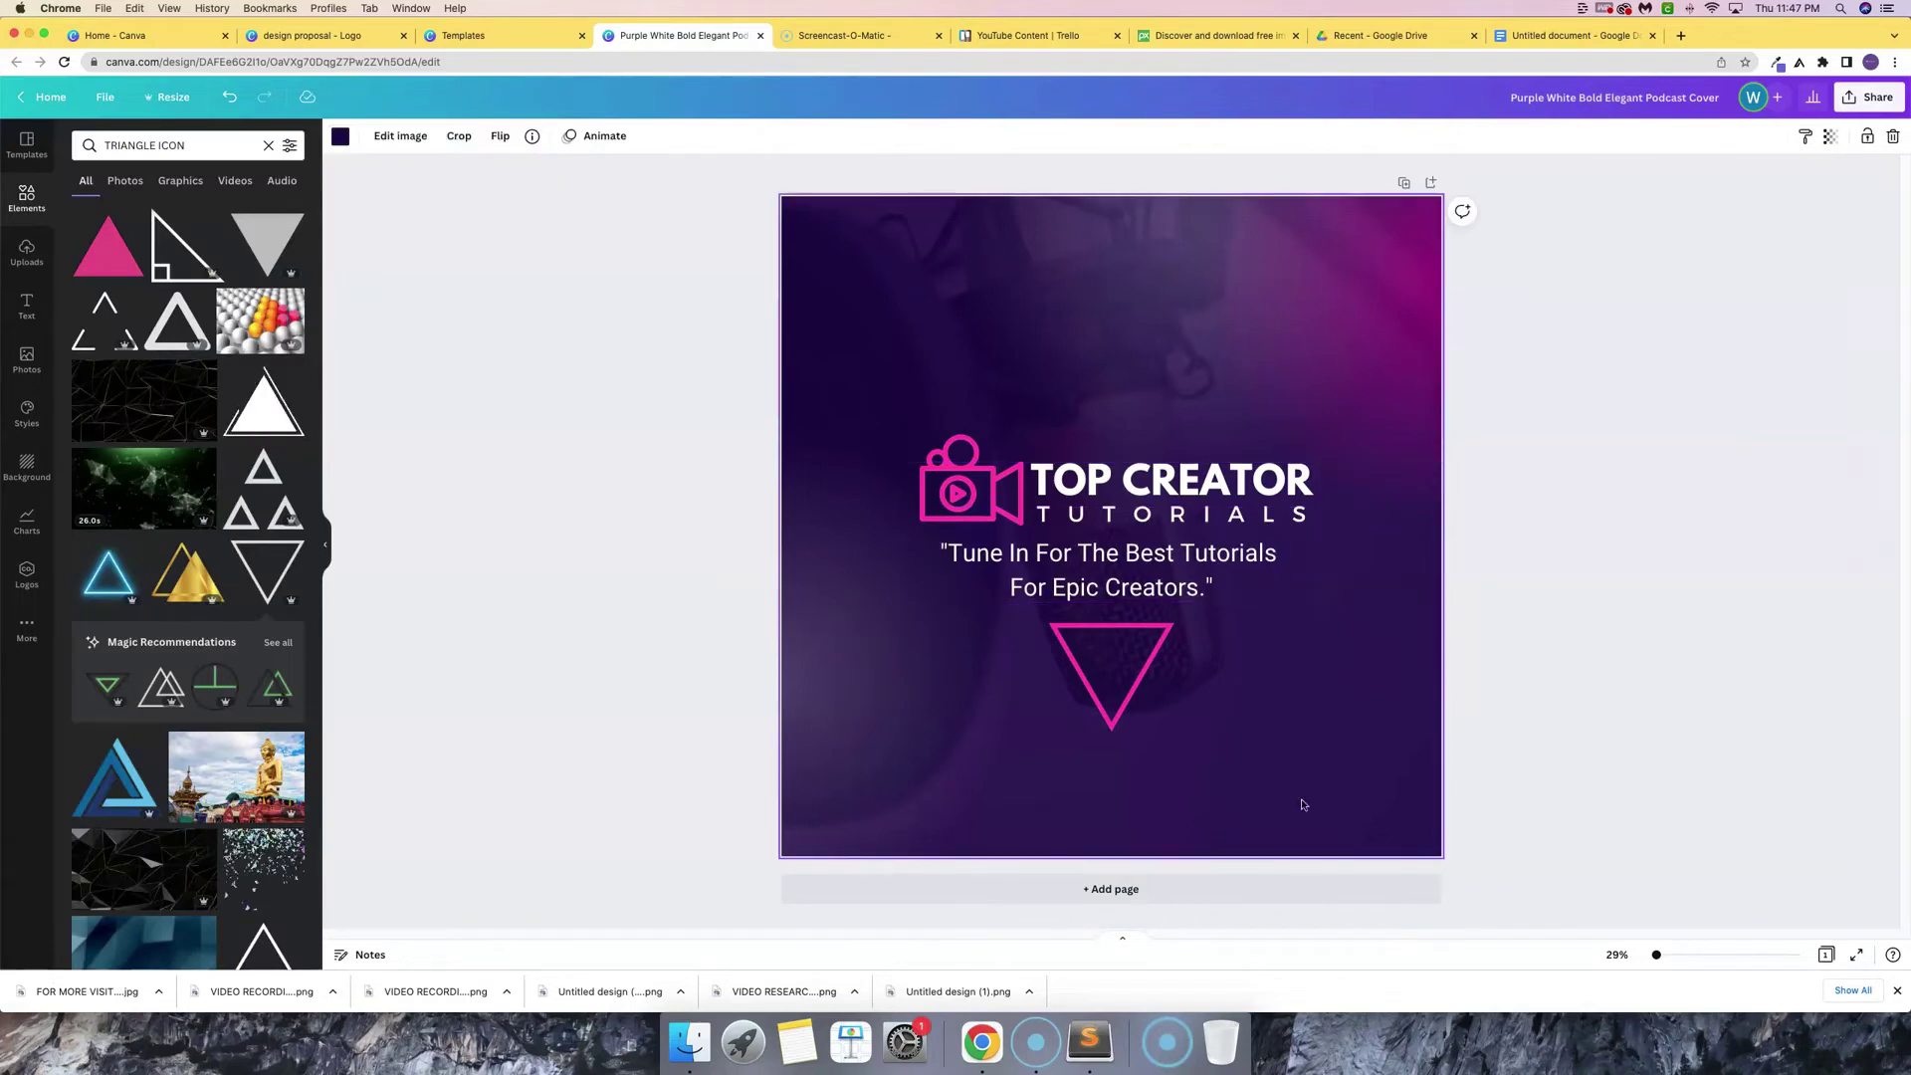
- Duplicate the cover as page 2 and move its logo, quote and triangle up together
left_click(1404, 184)
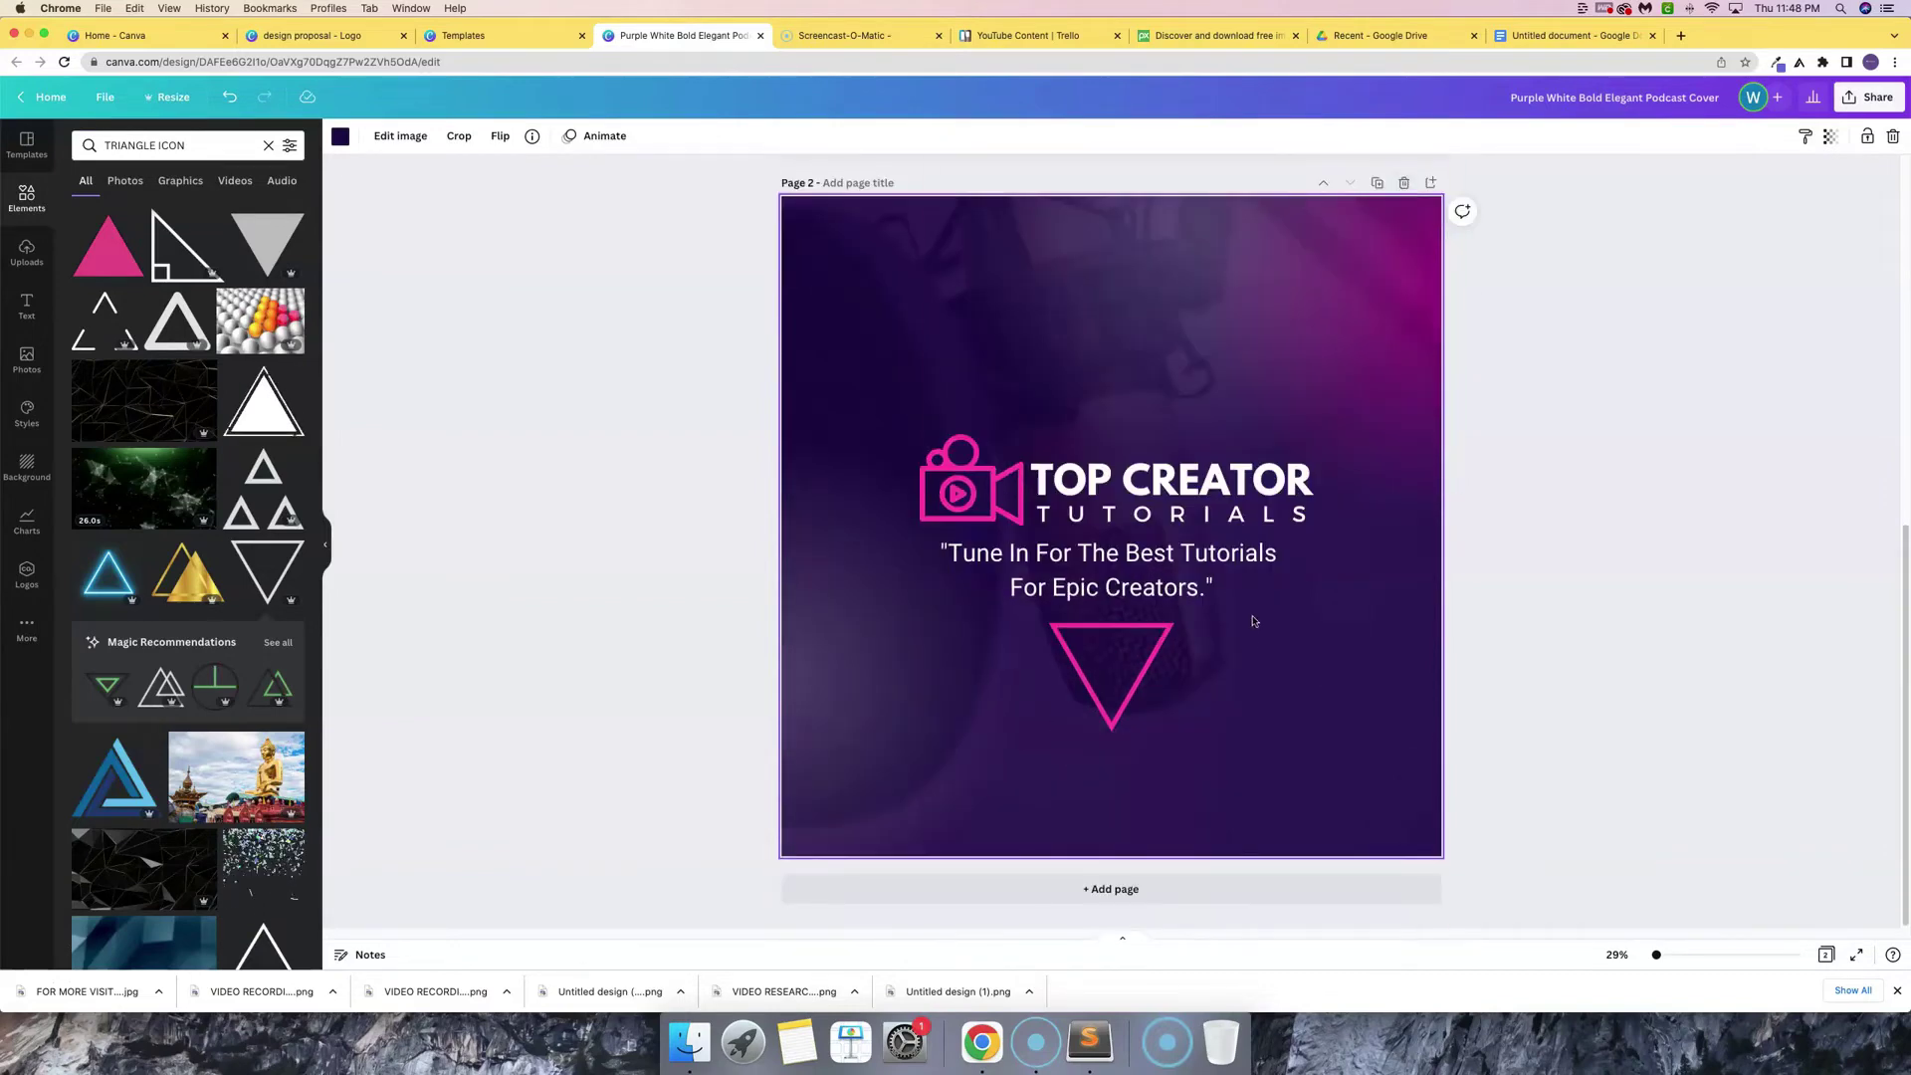
left_click_drag(1284, 712, 974, 454)
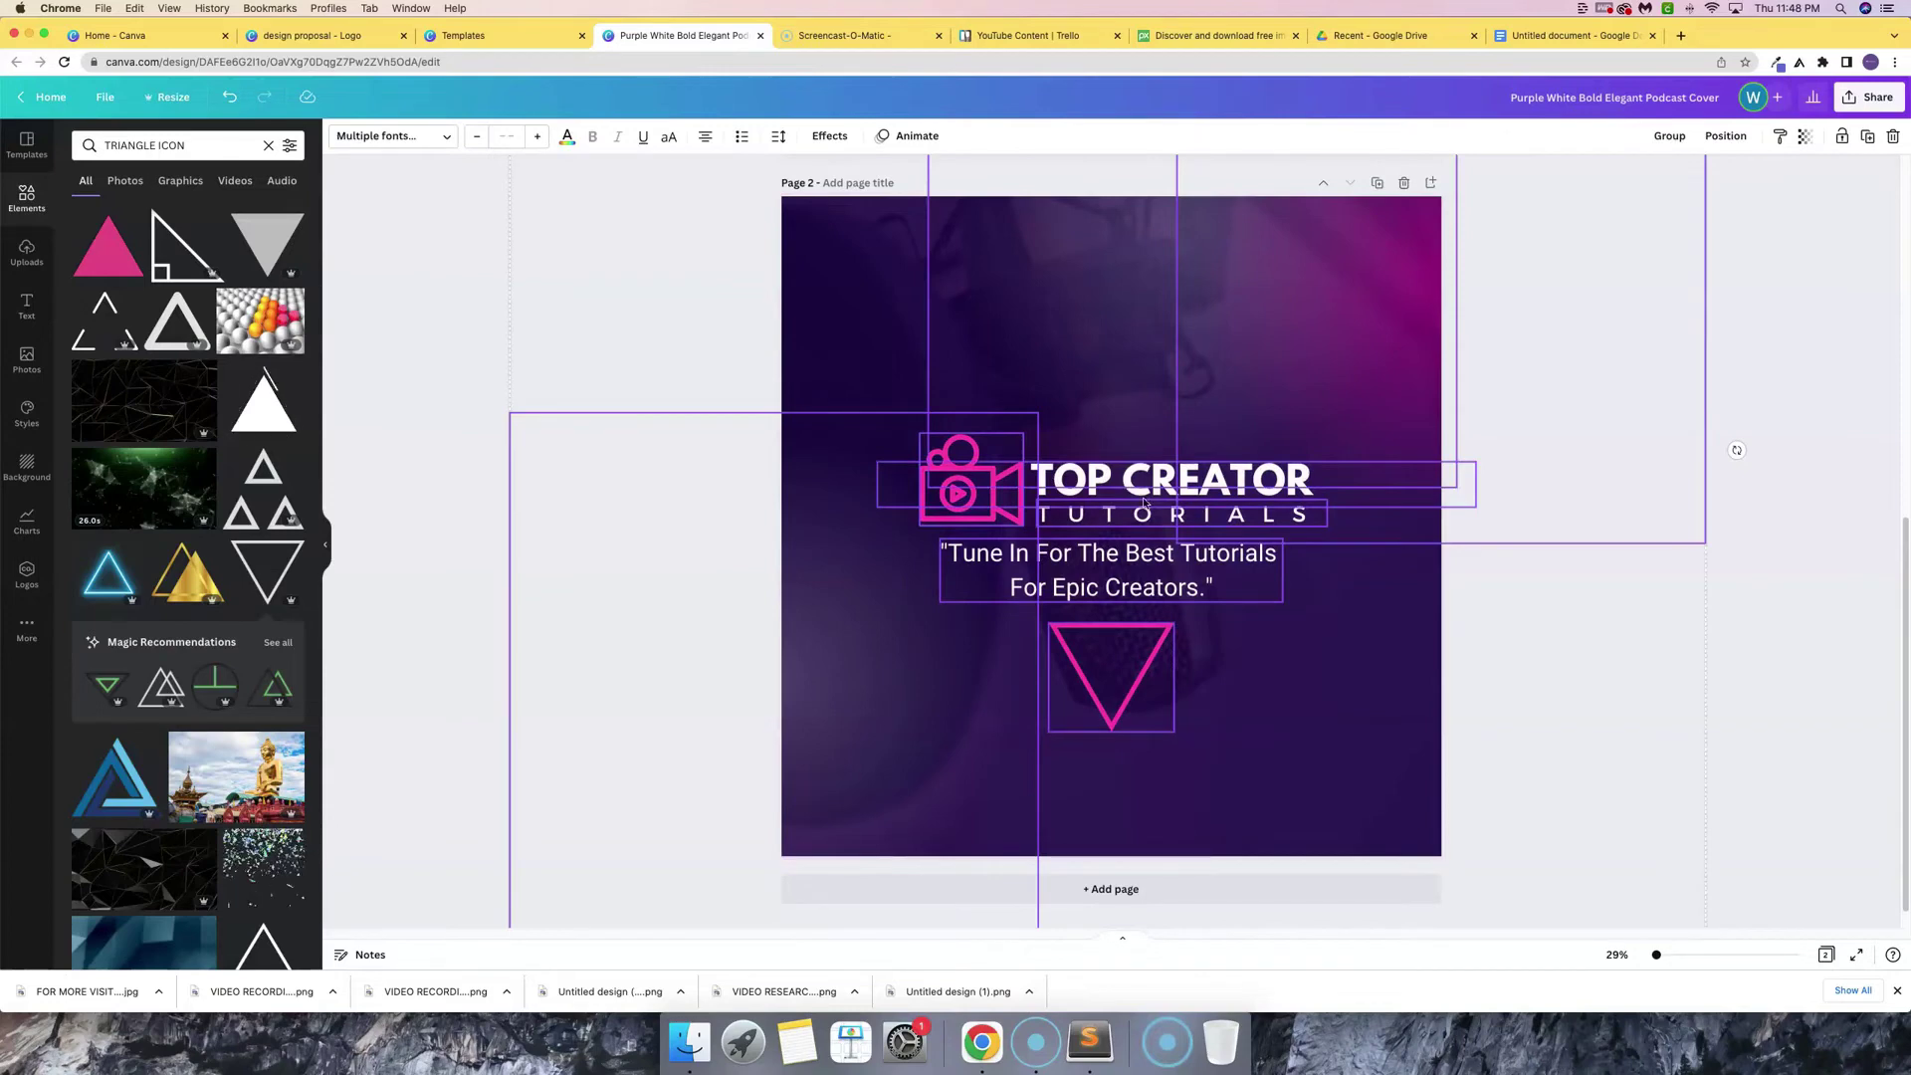
left_click_drag(1144, 502, 1123, 298)
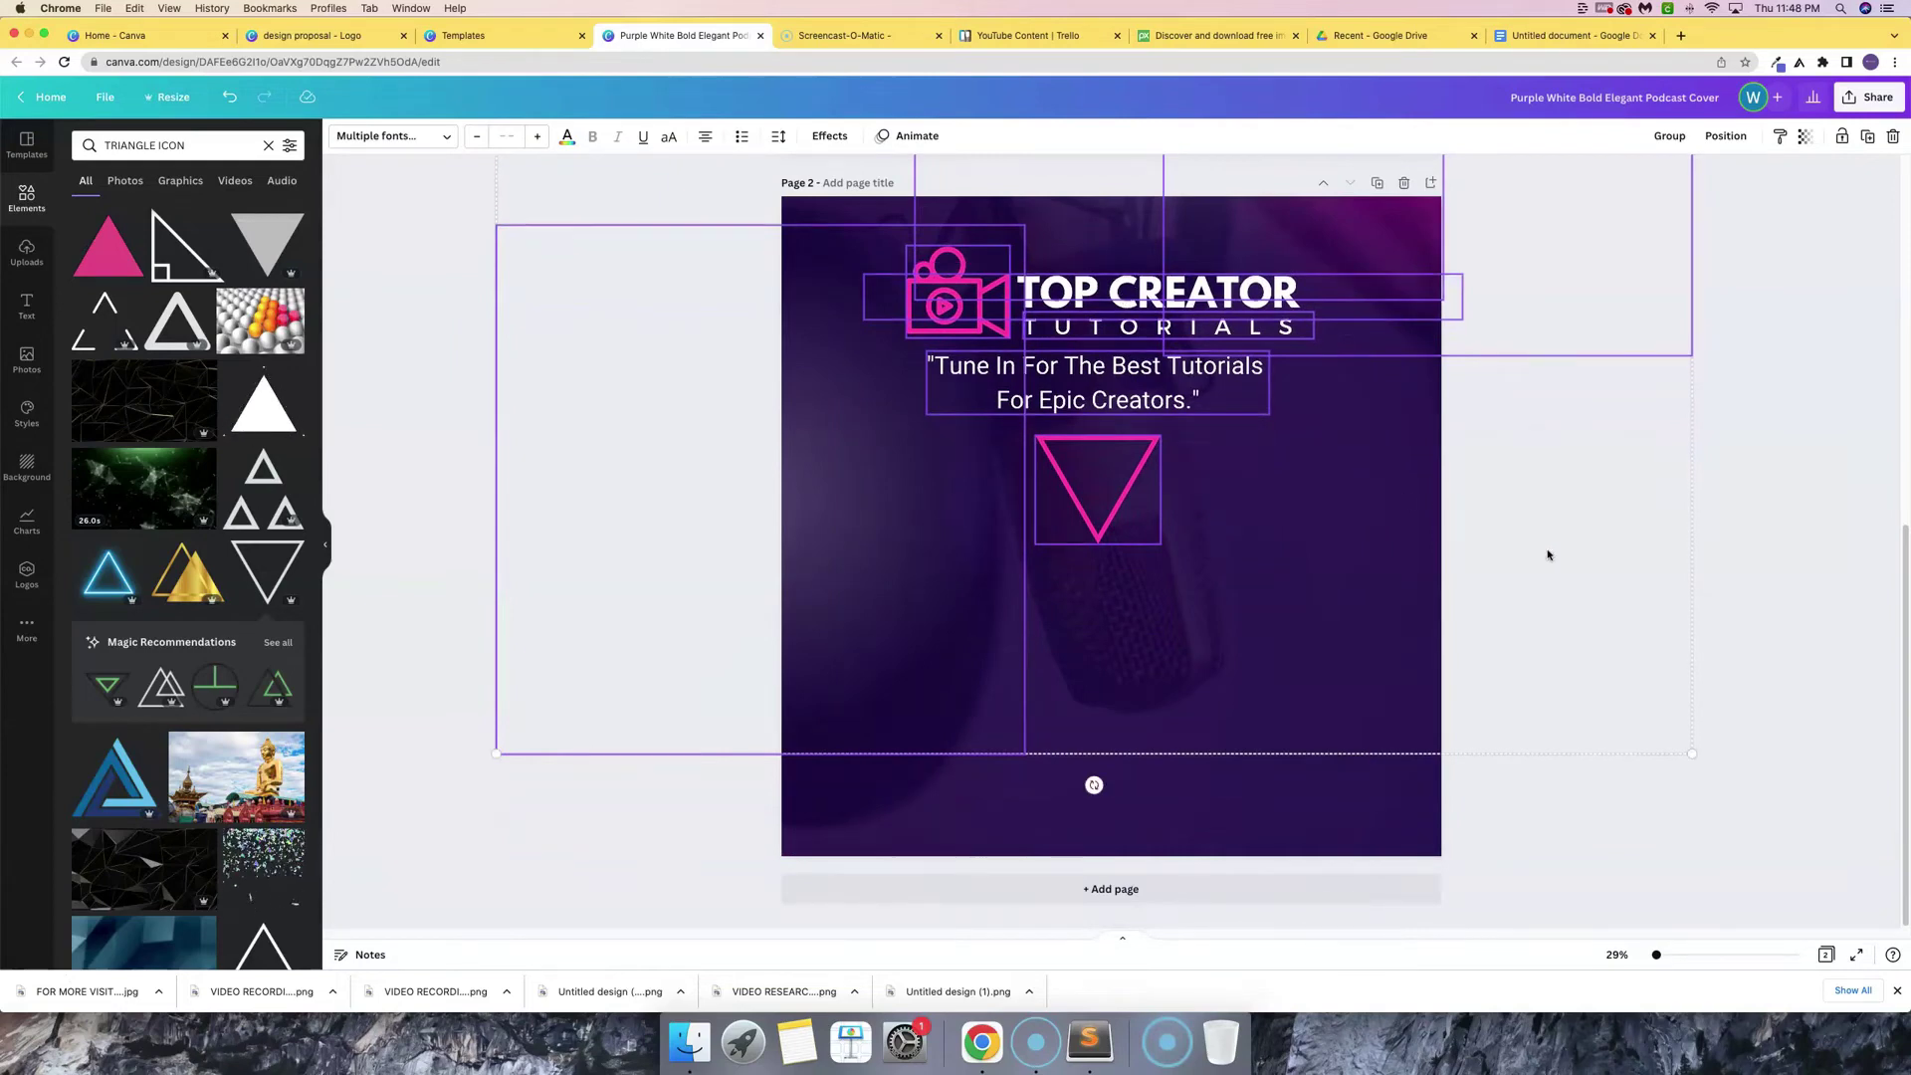
left_click(1571, 856)
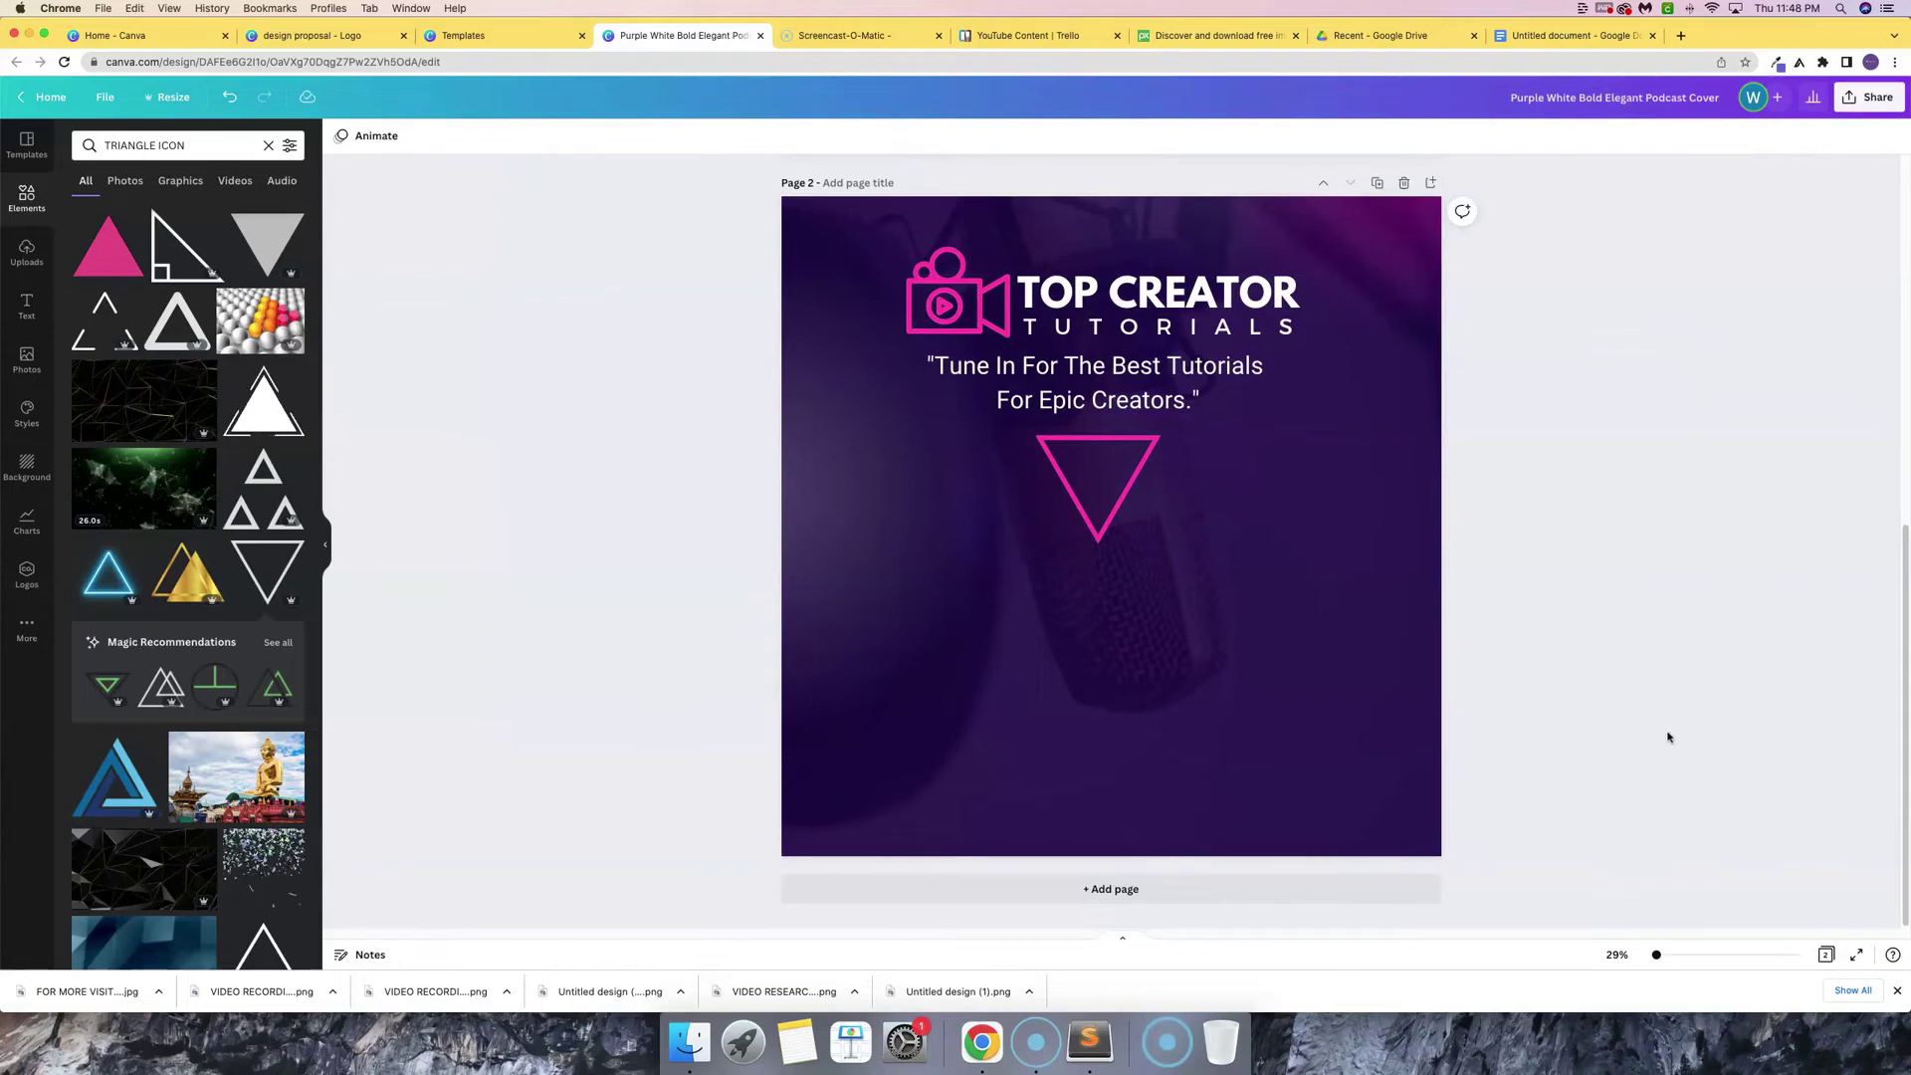
- Add a 'With Your Host:' subheading in Roboto, size 92, placed below the pink triangle
left_click(26, 308)
left_click(221, 267)
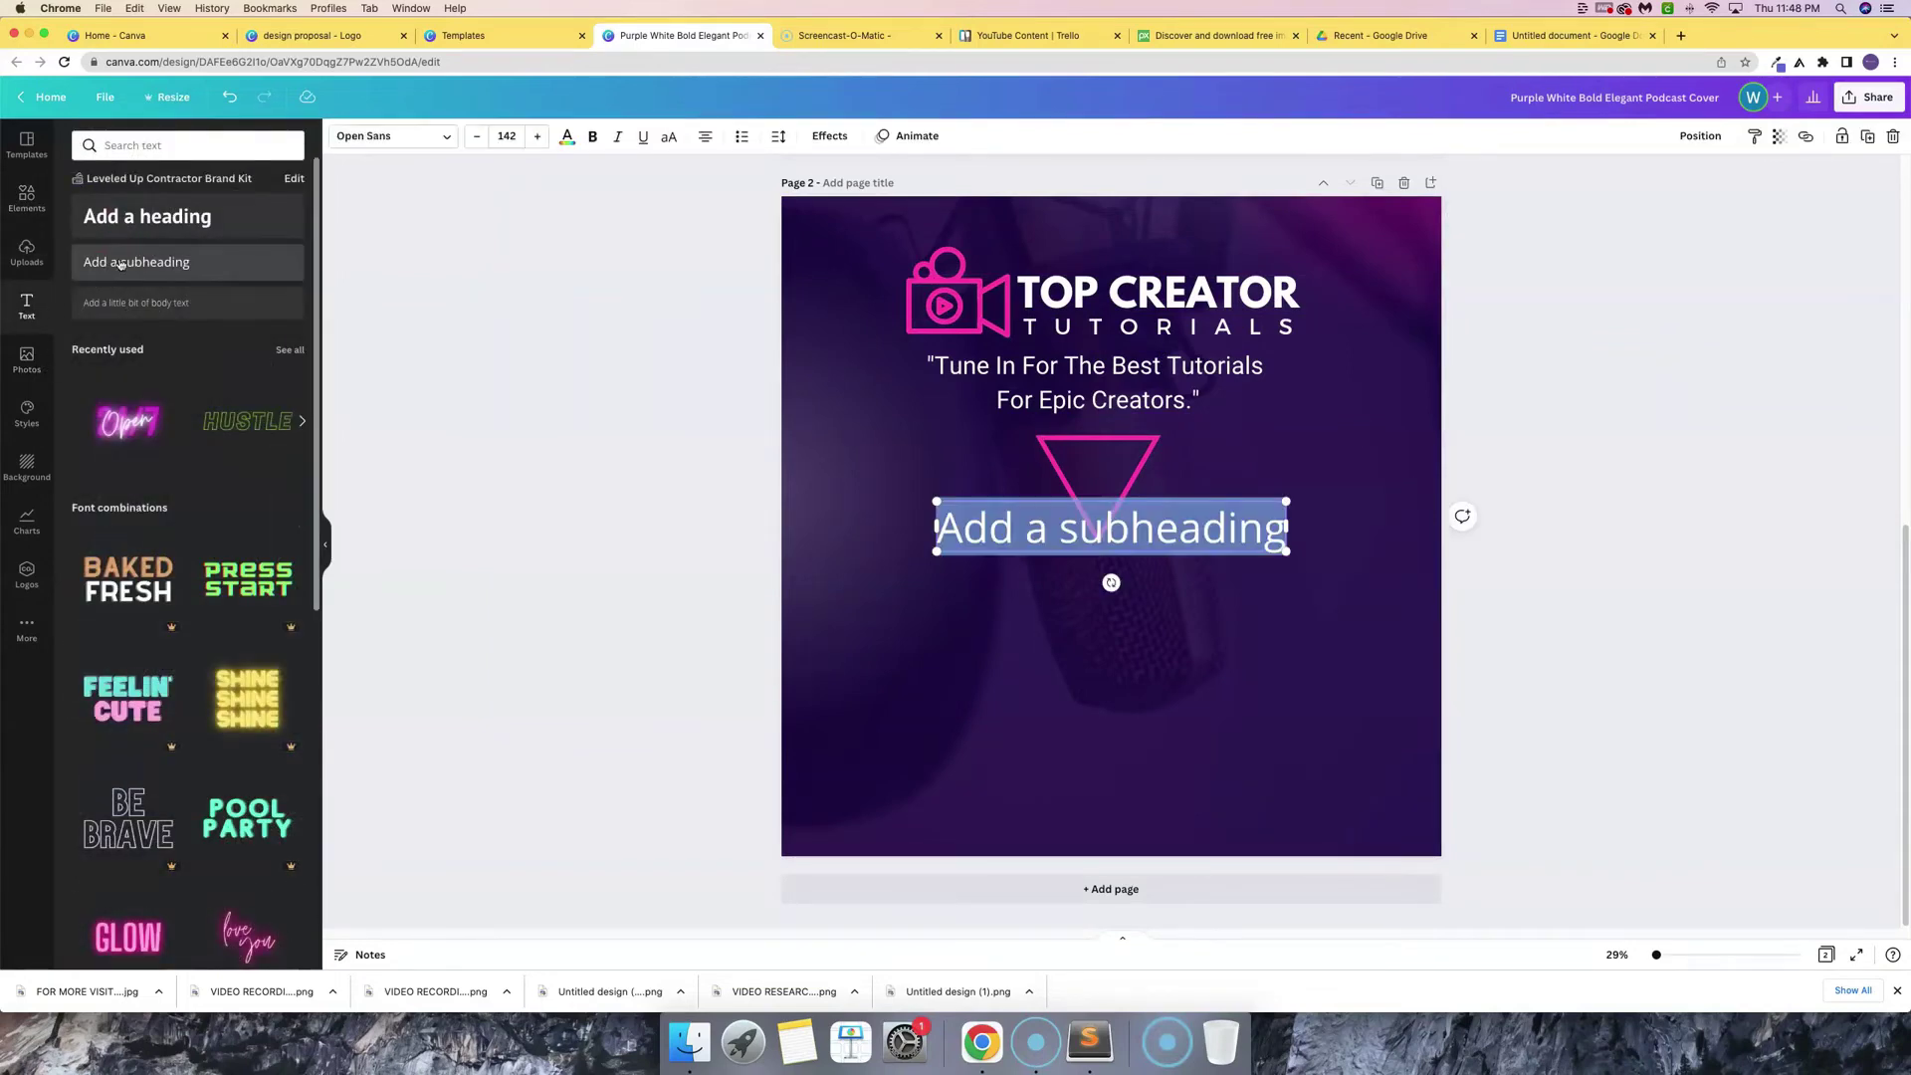
type("With Your Host:")
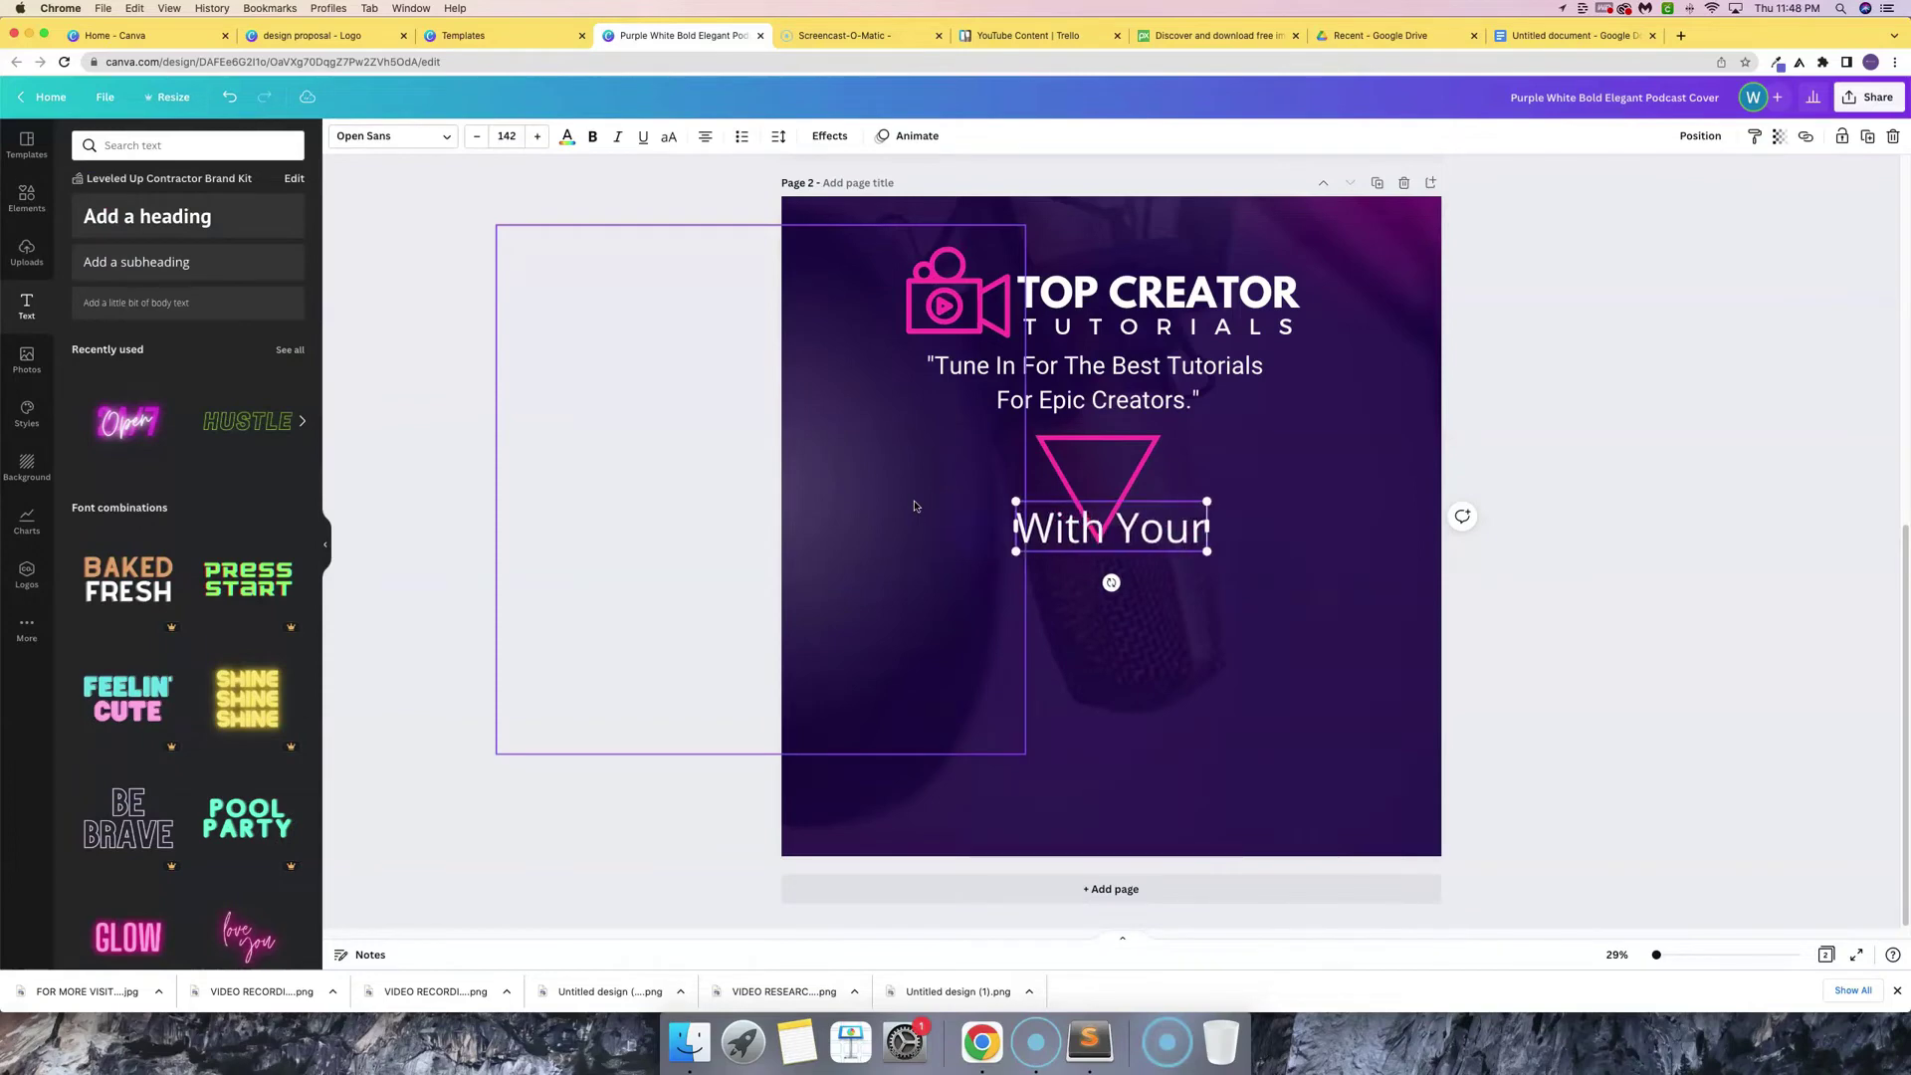
left_click(393, 135)
left_click(117, 286)
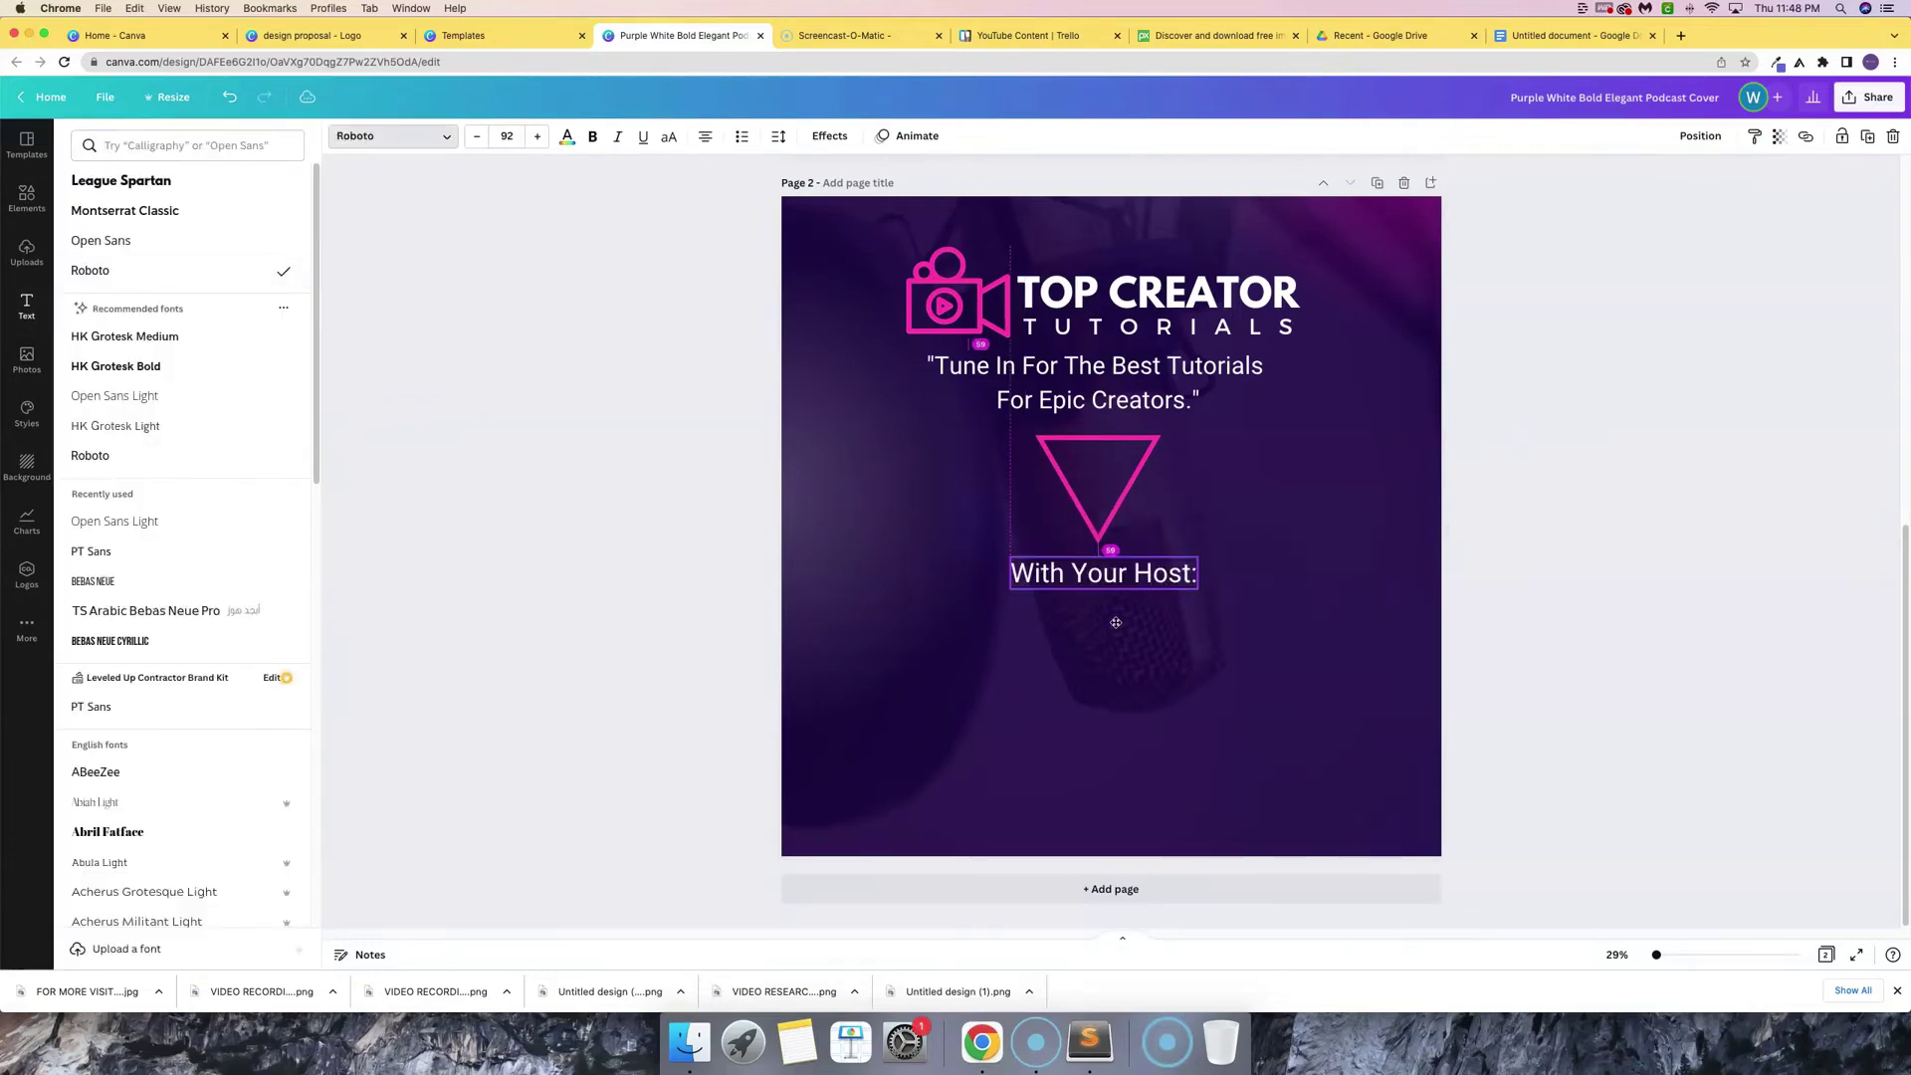
left_click_drag(1117, 623, 1110, 622)
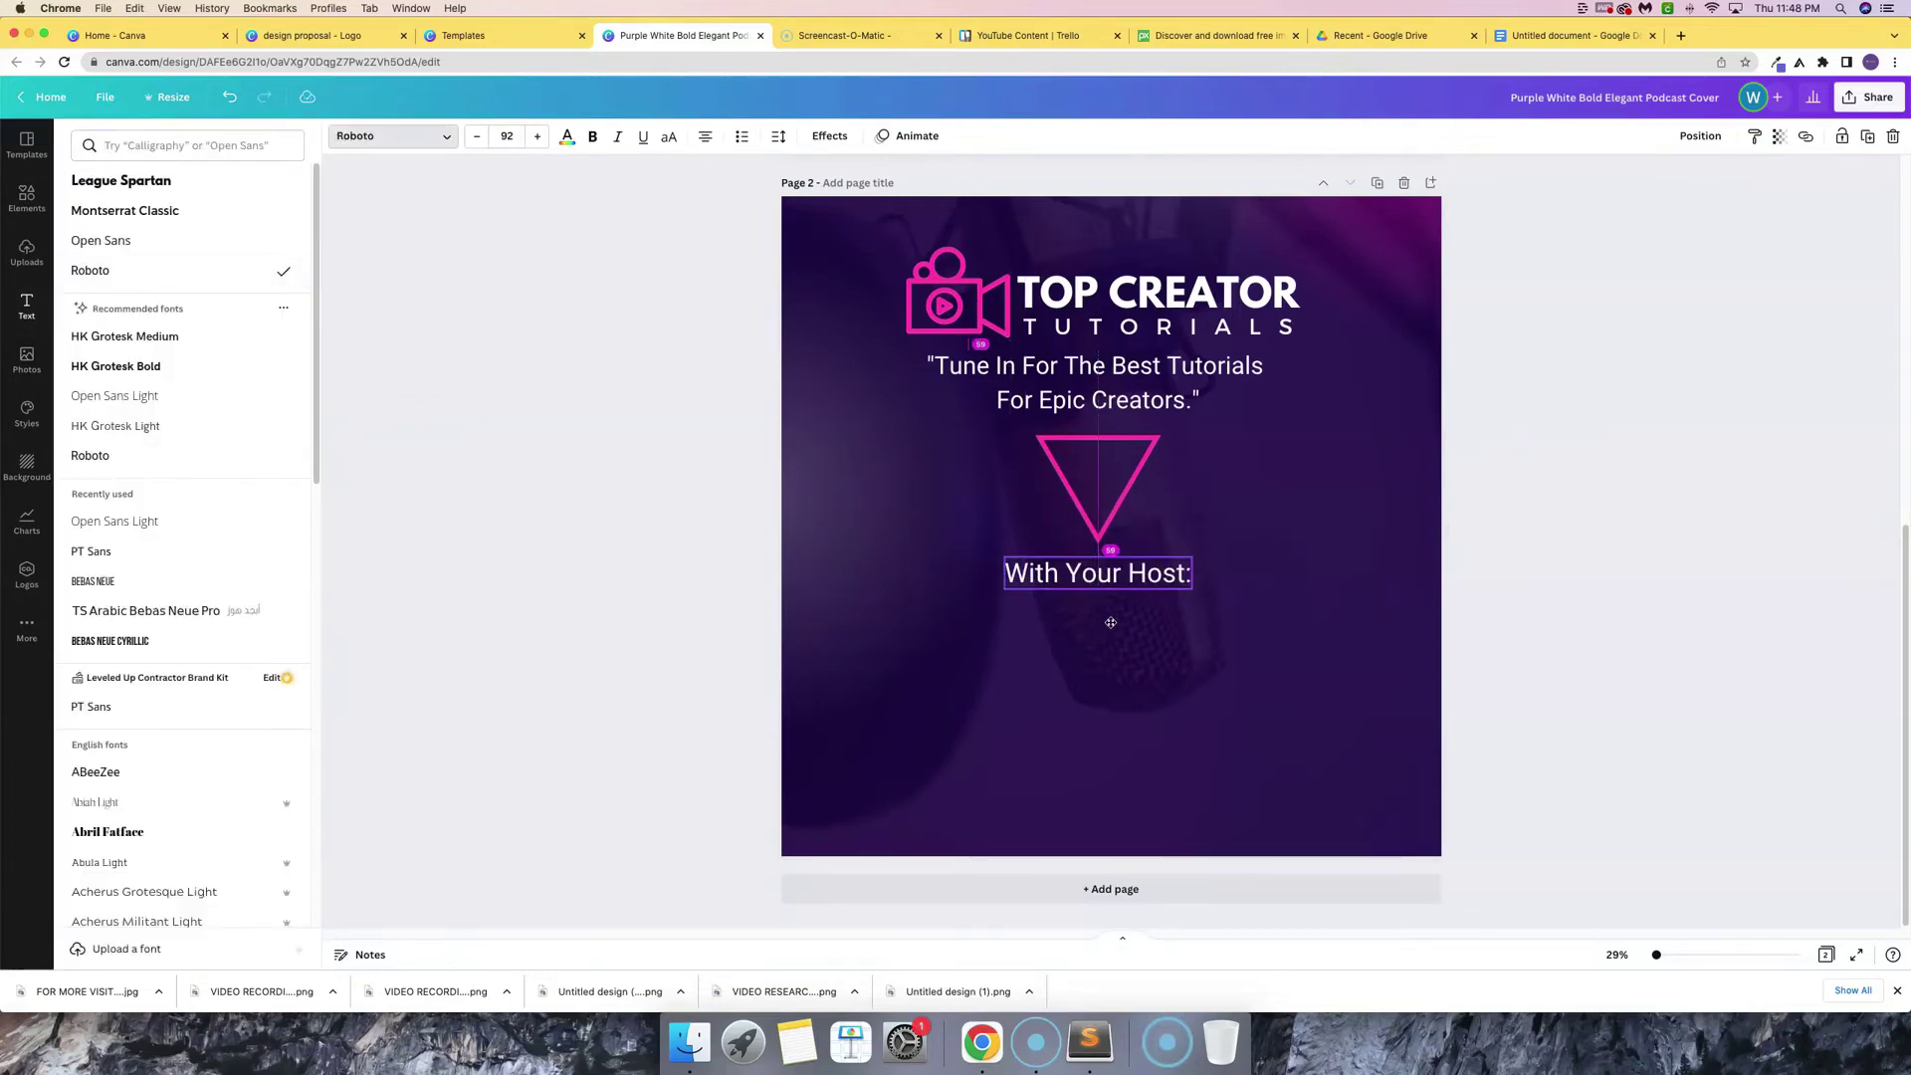
left_click(1111, 622)
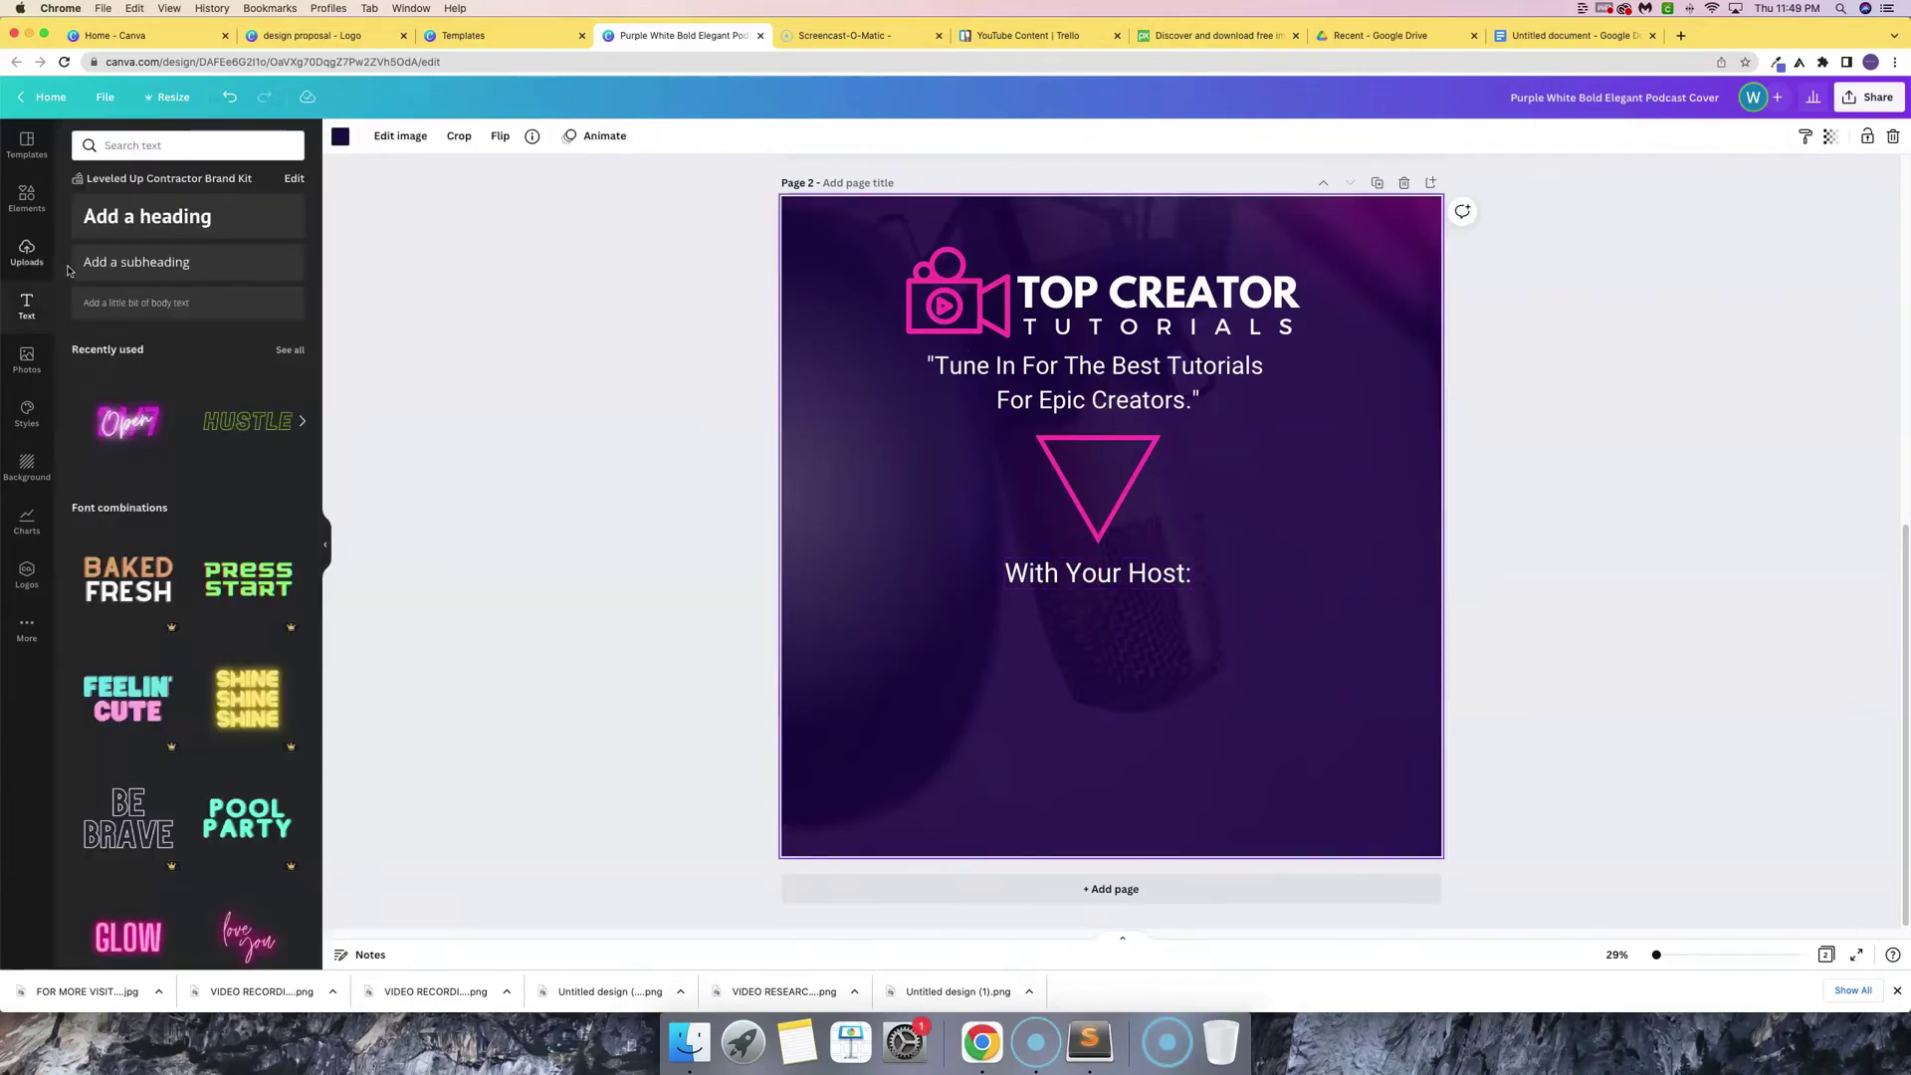
- Add another subheading below 'With Your Host:', replace its placeholder with the host's full name, and select it
left_click(135, 262)
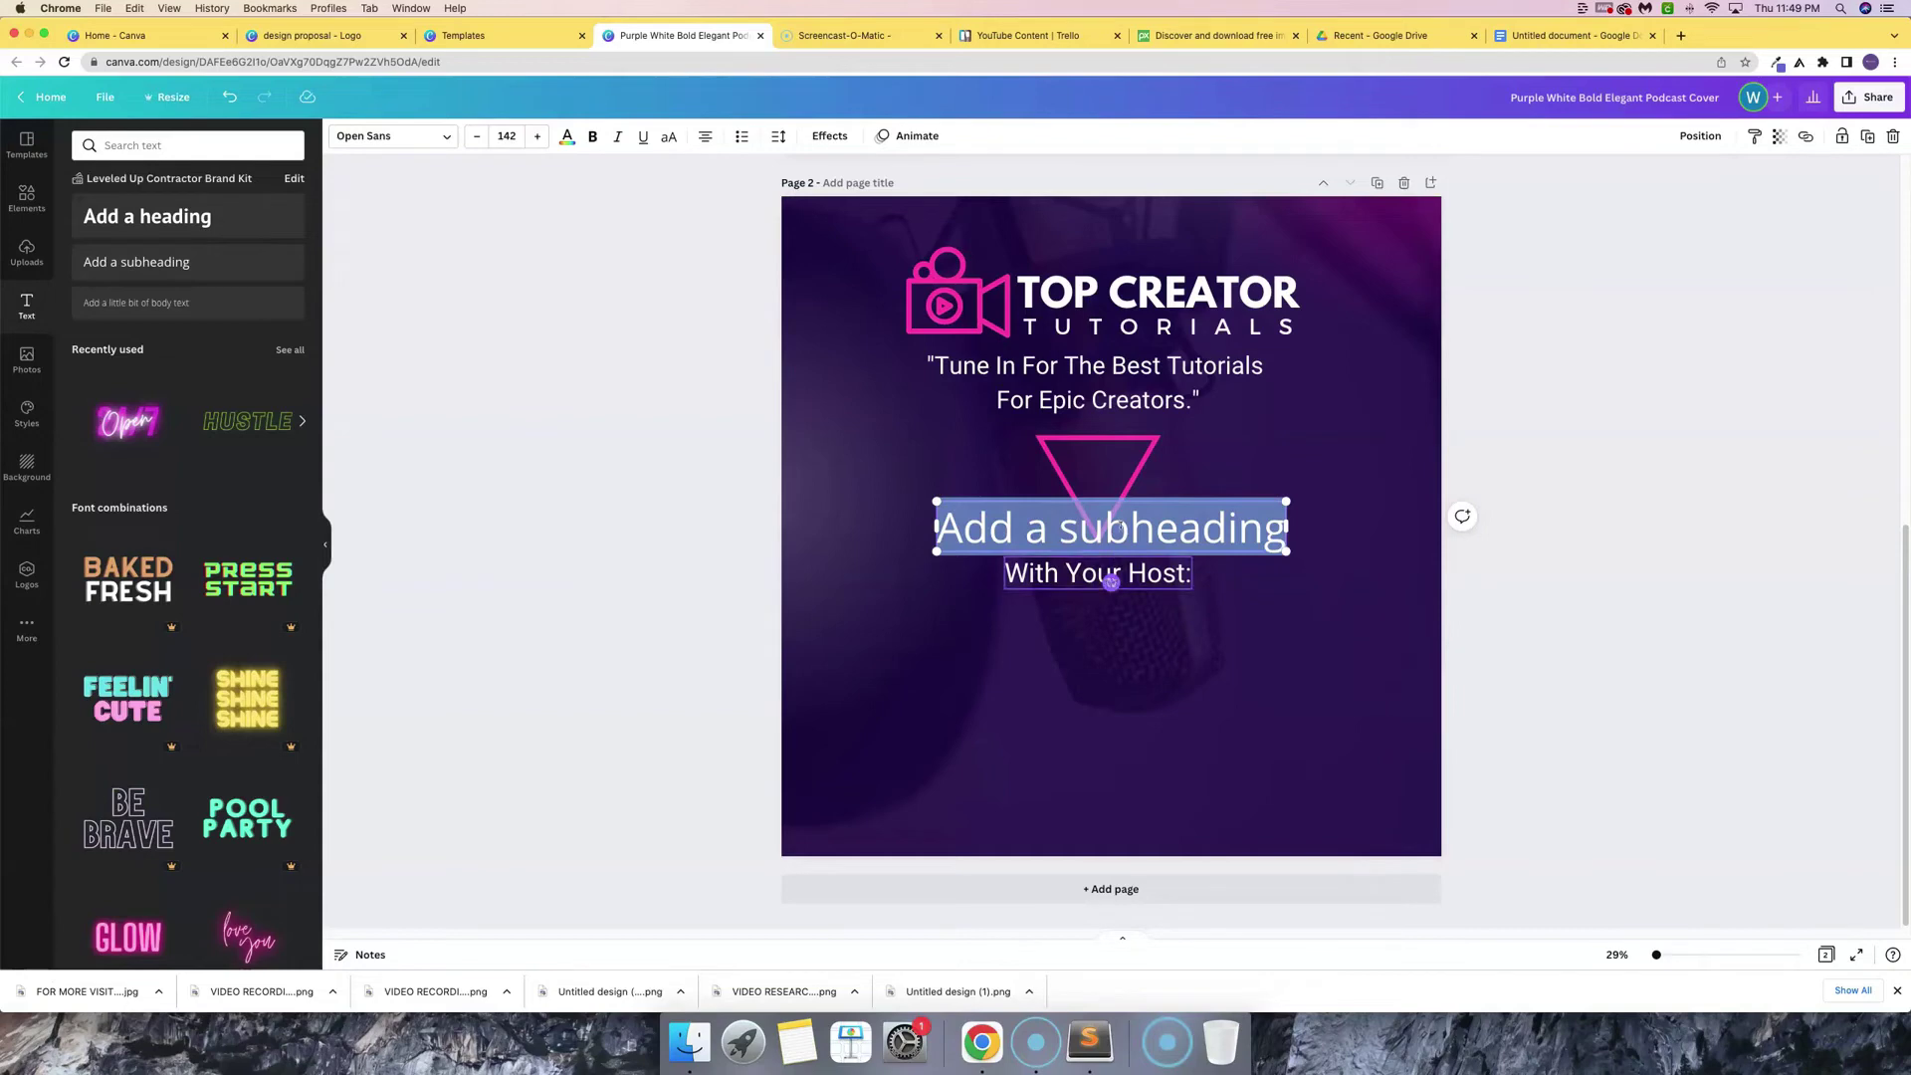
key("Escape")
left_click_drag(1270, 541, 1256, 640)
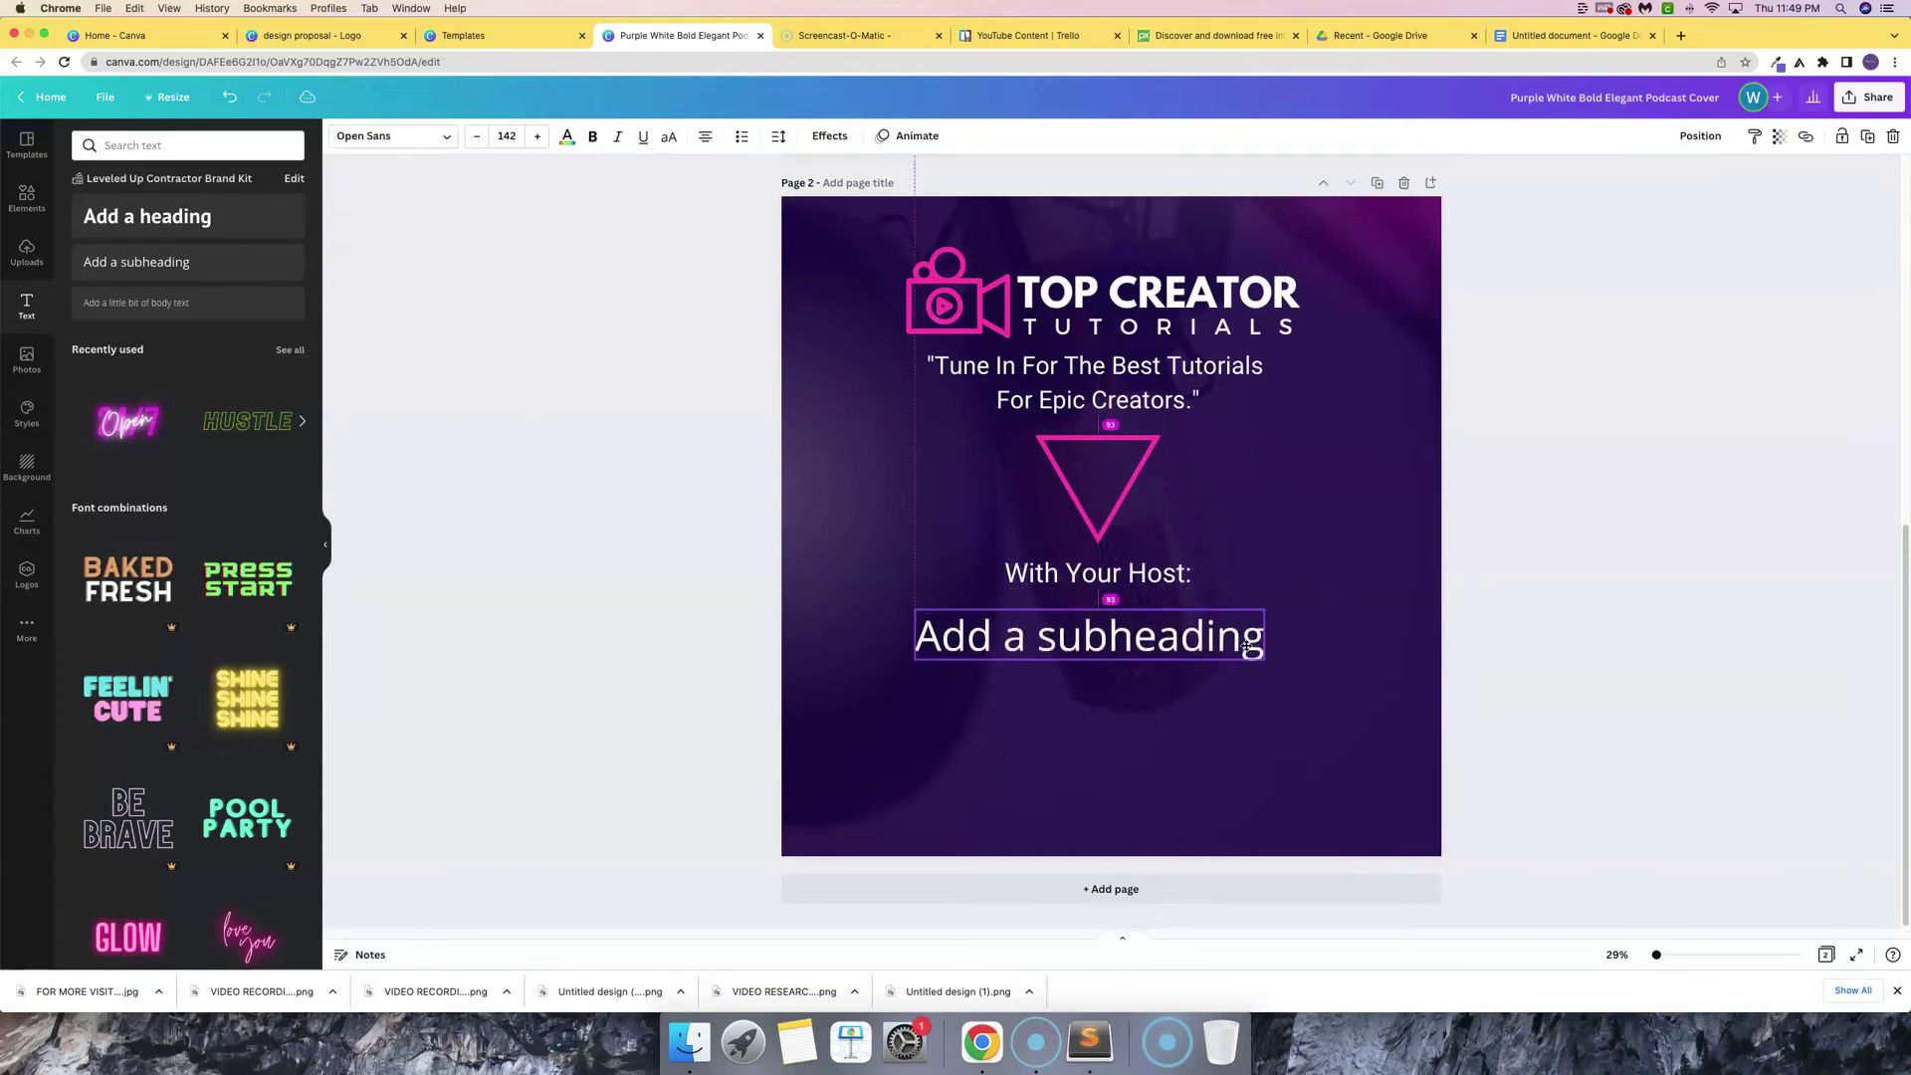
left_click(1126, 640)
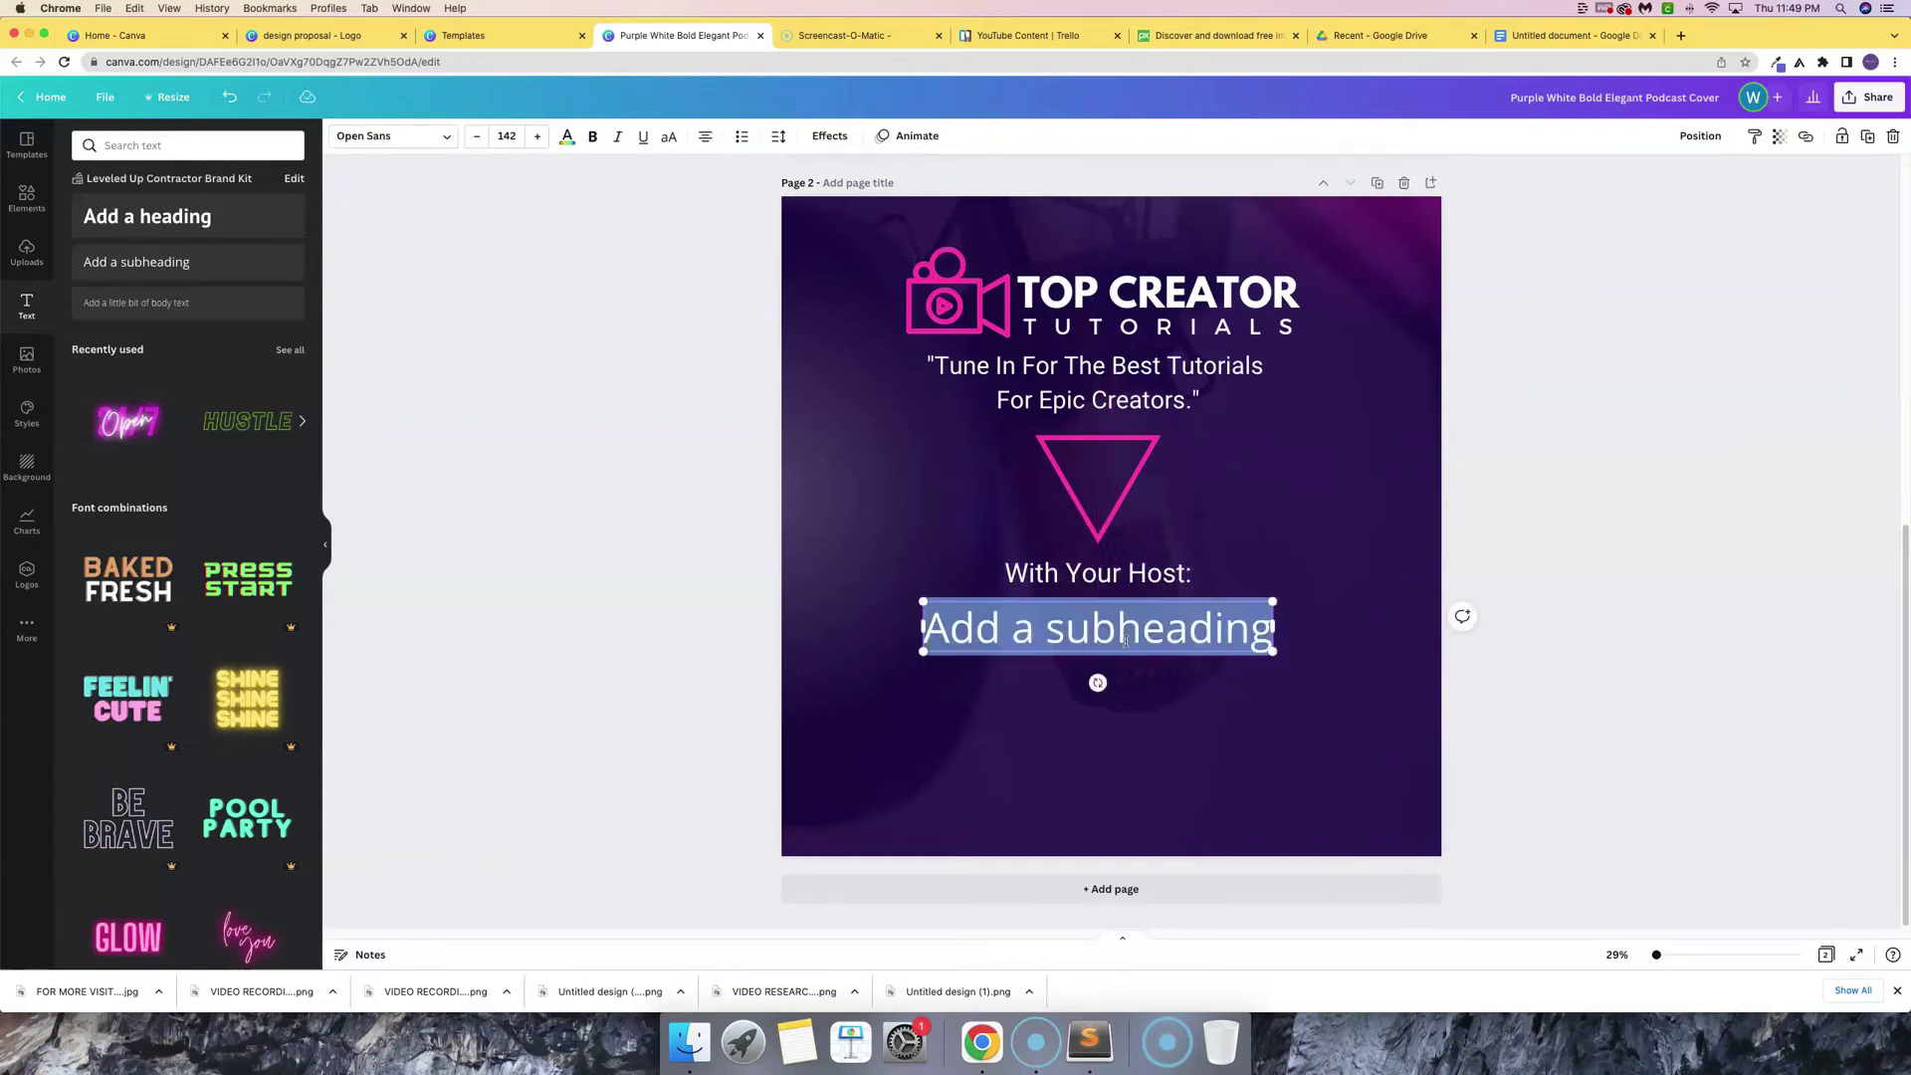
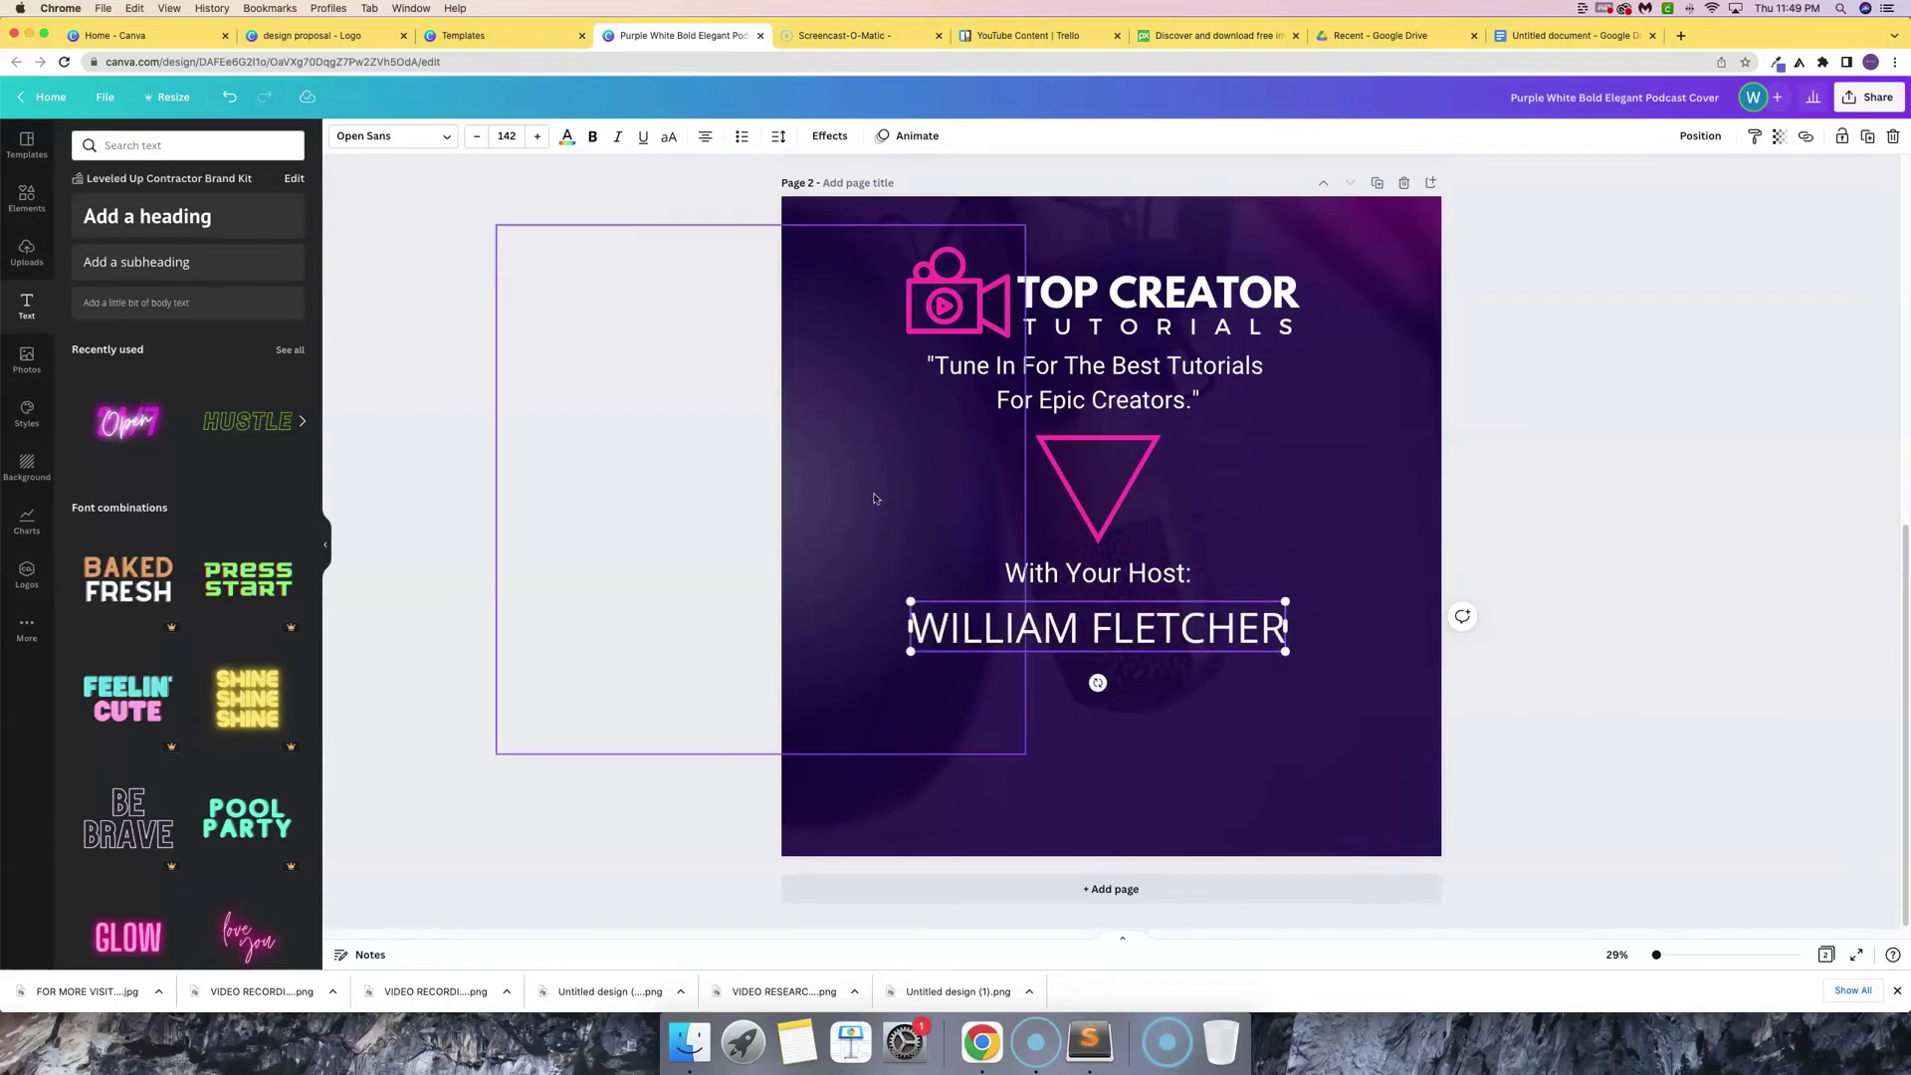
left_click(874, 498)
left_click(1339, 638)
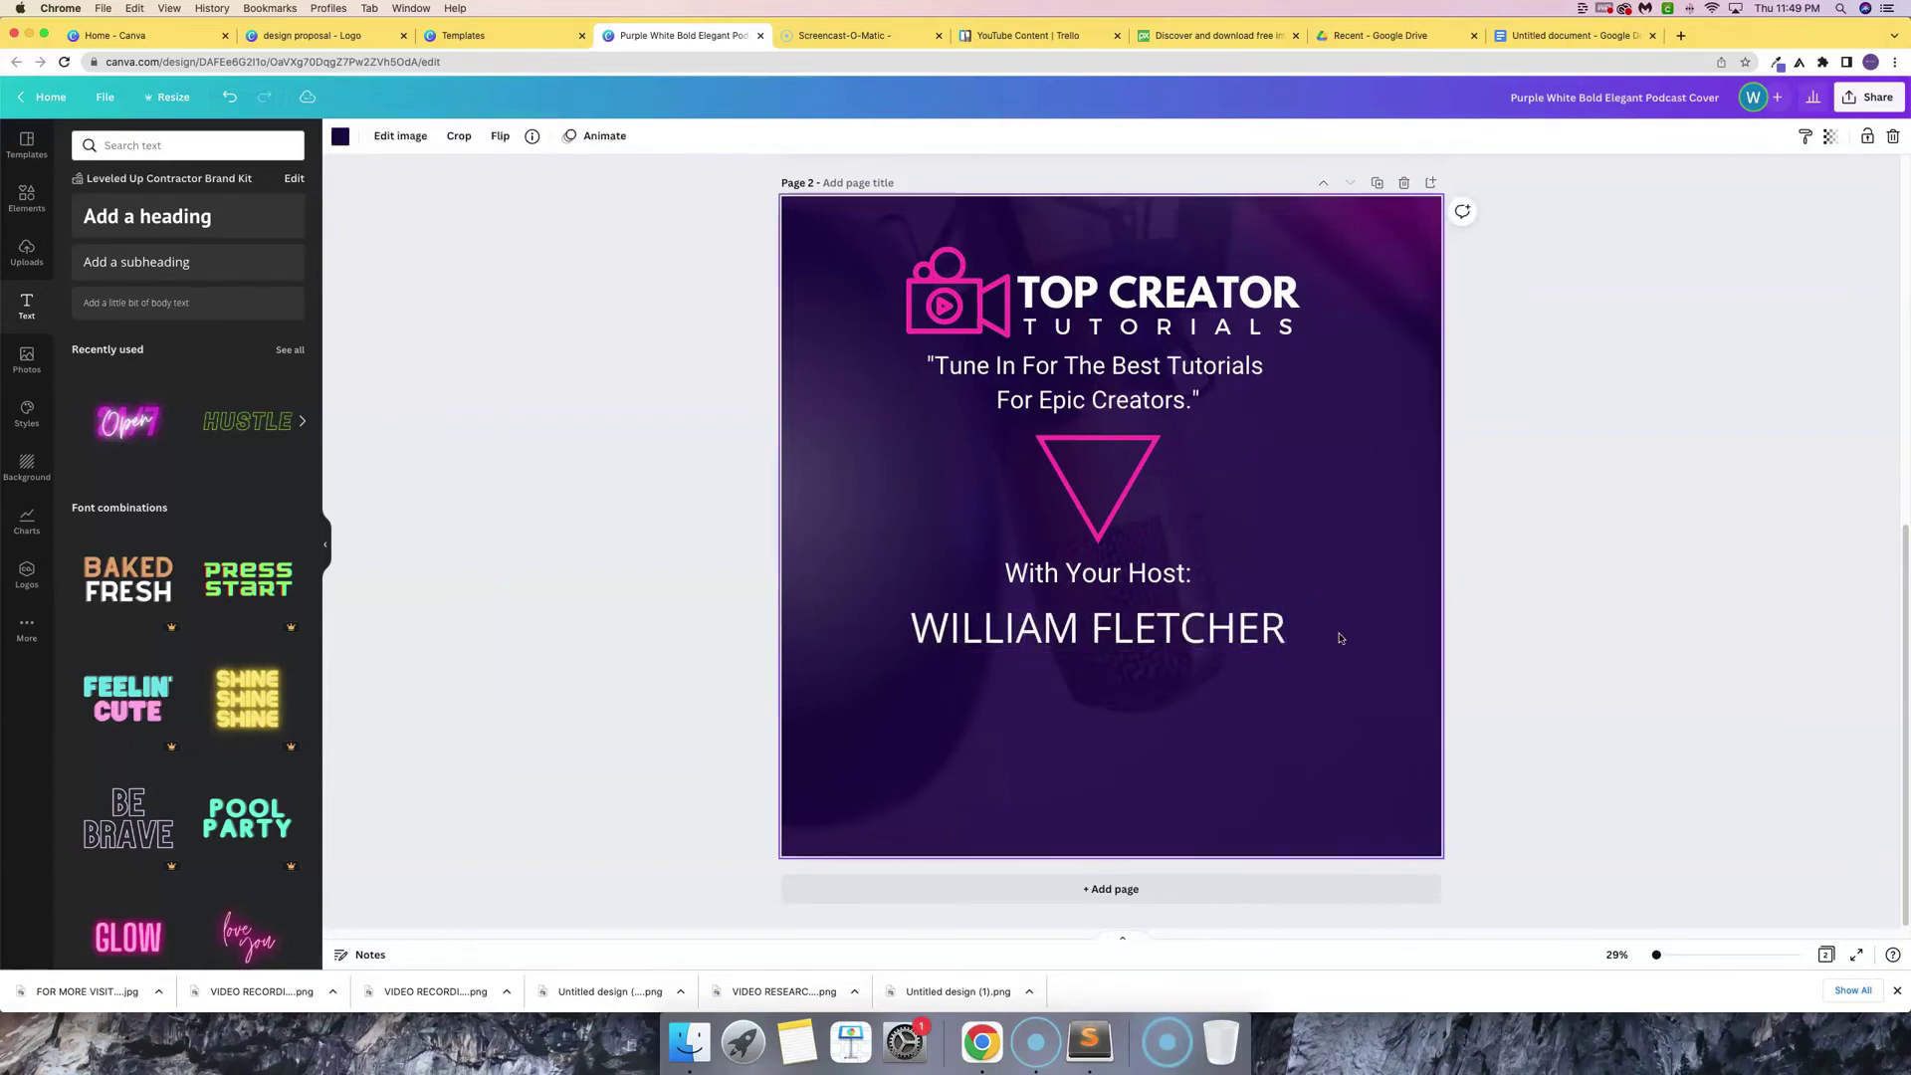
double_click(1199, 637)
- Make the host name bold in League Spartan, after trying Permanent Marker, a signature font and Anton
left_click(591, 136)
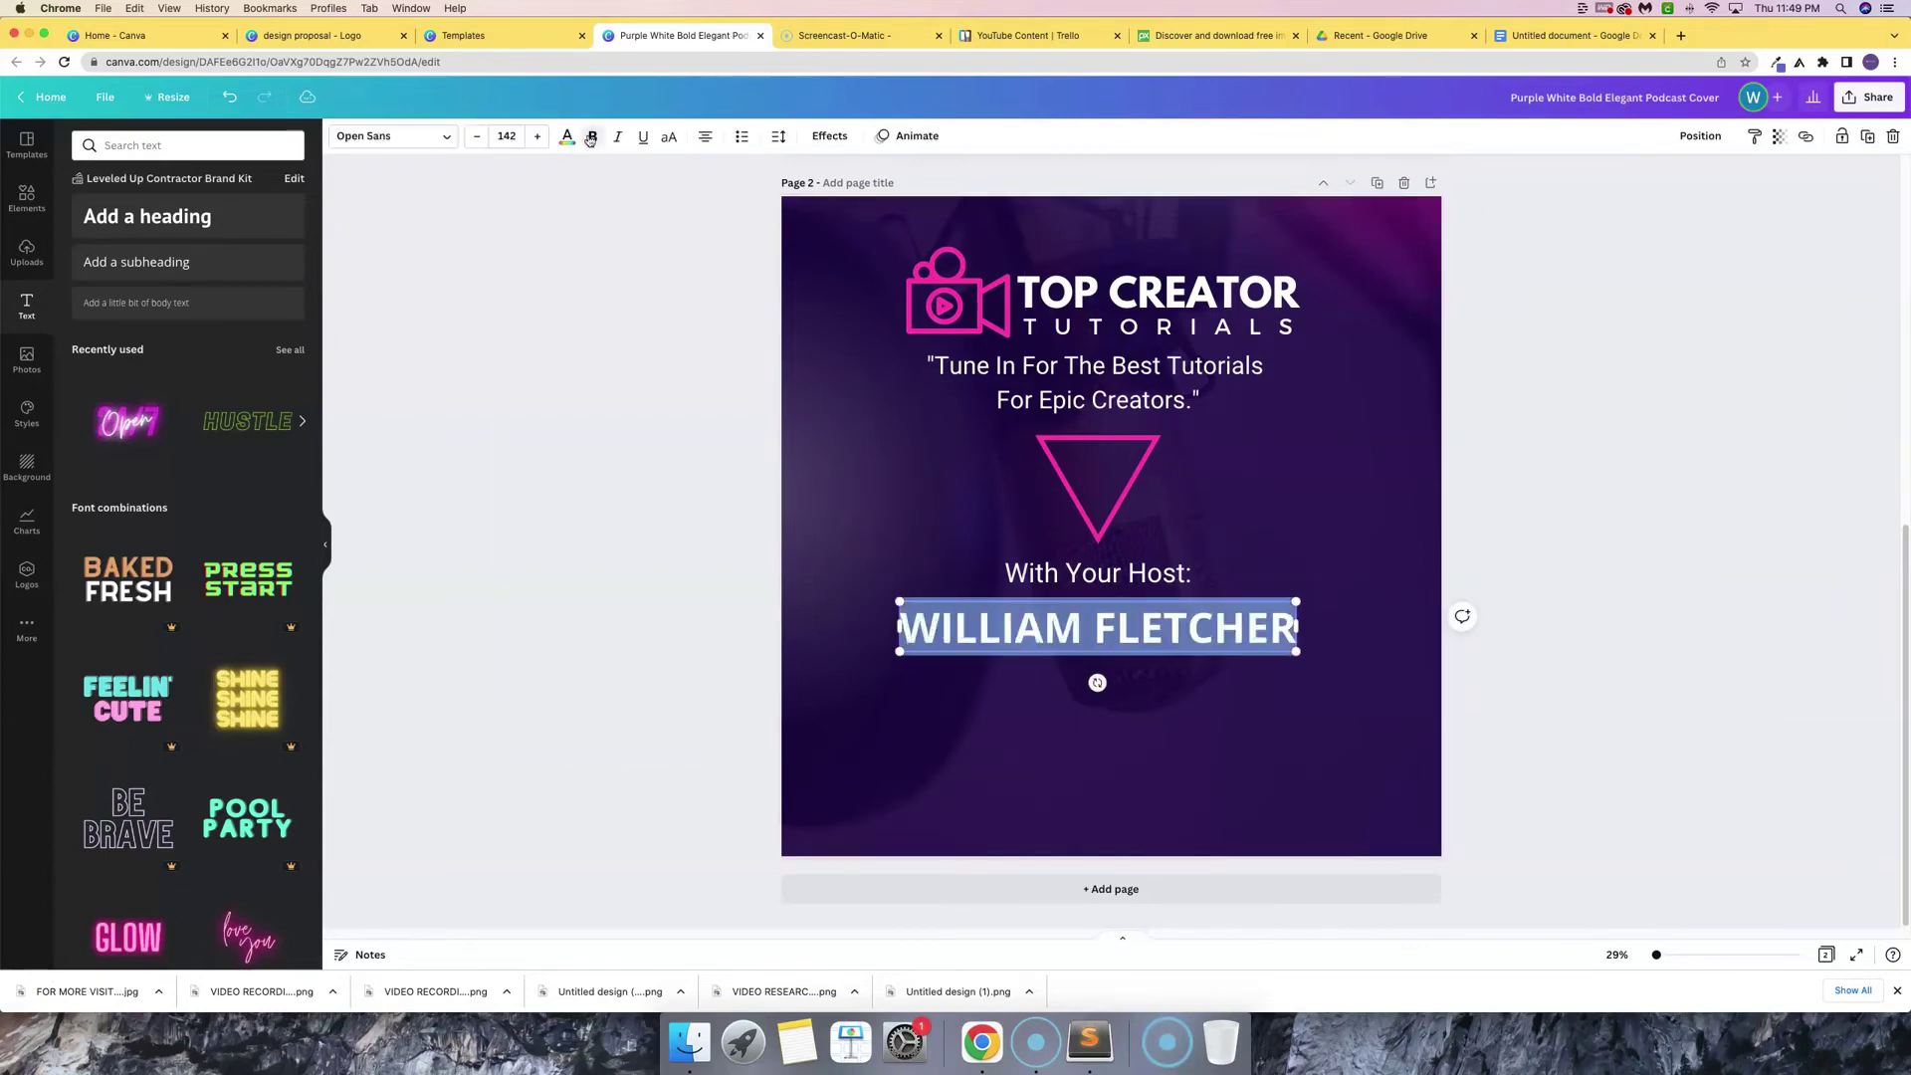
left_click(393, 137)
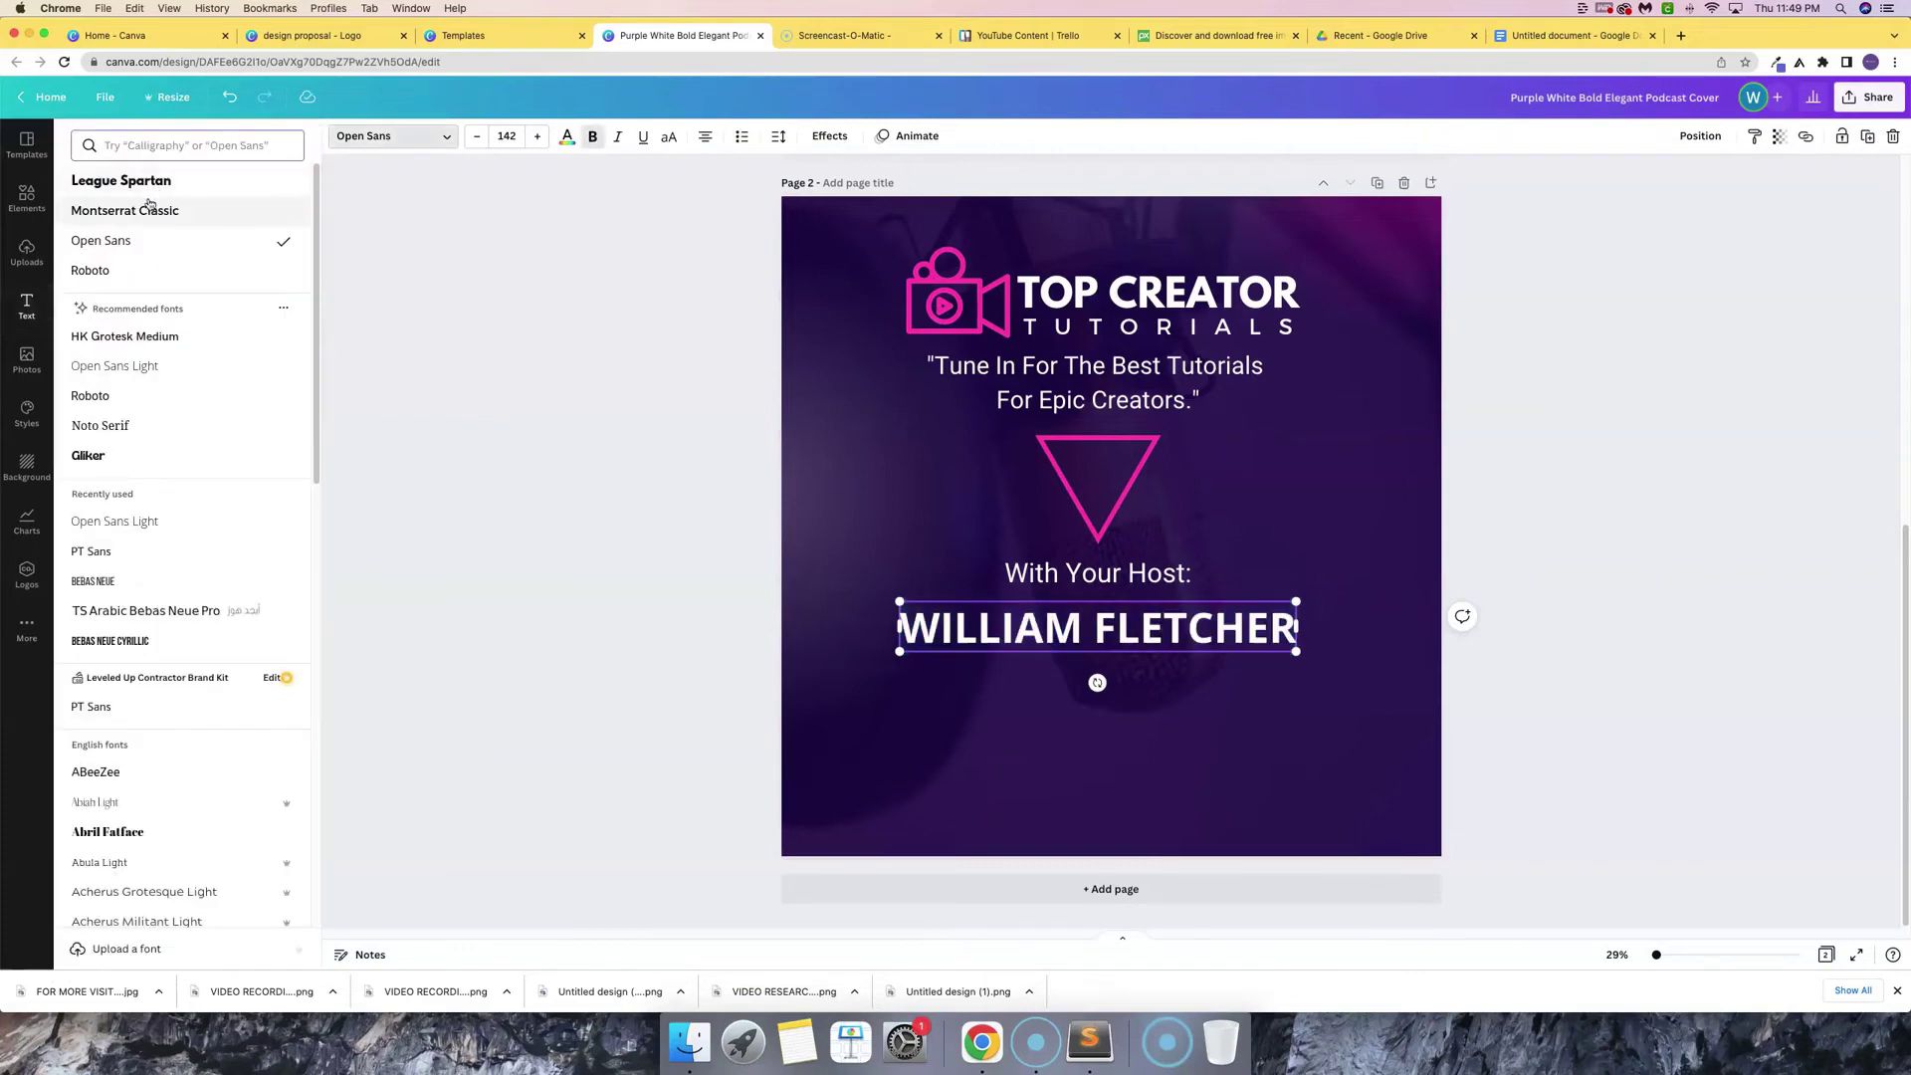
scroll(142, 378, "down", 10)
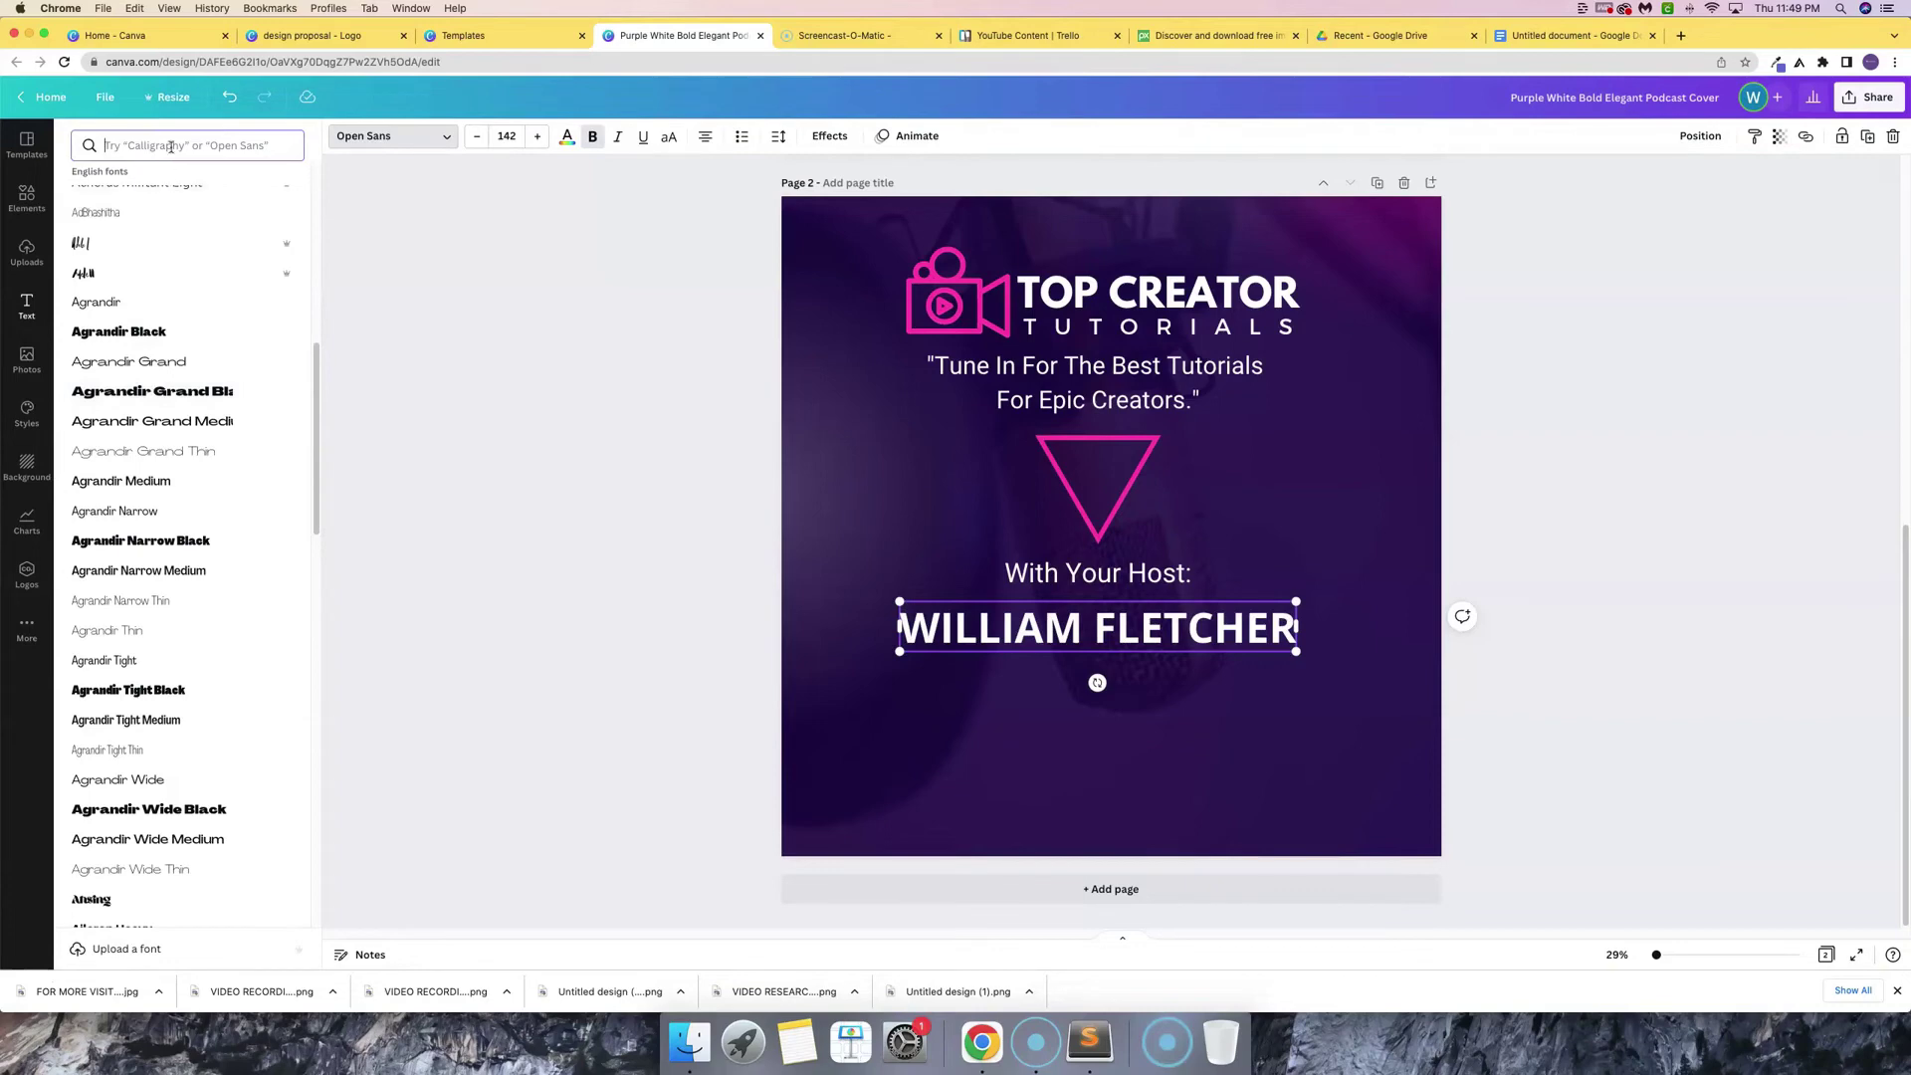
left_click(171, 147)
type("PERM")
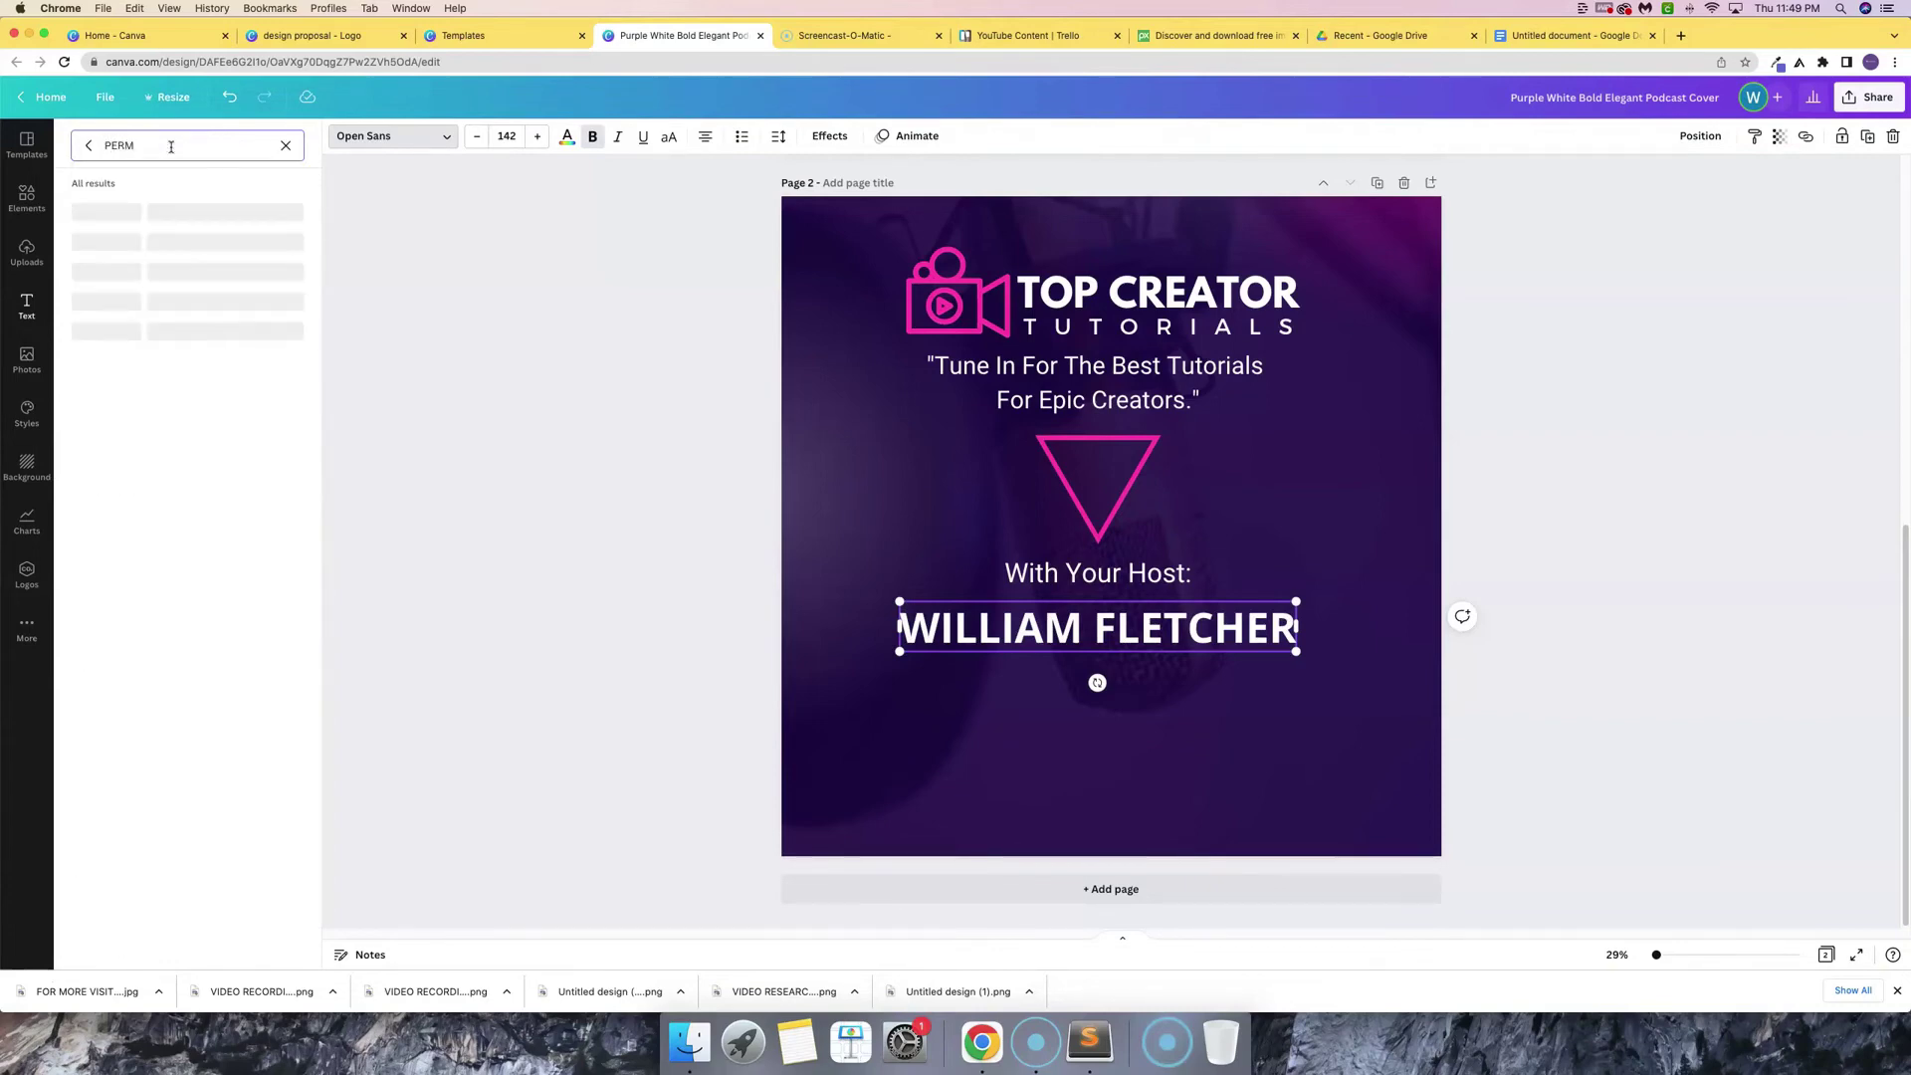
left_click(122, 213)
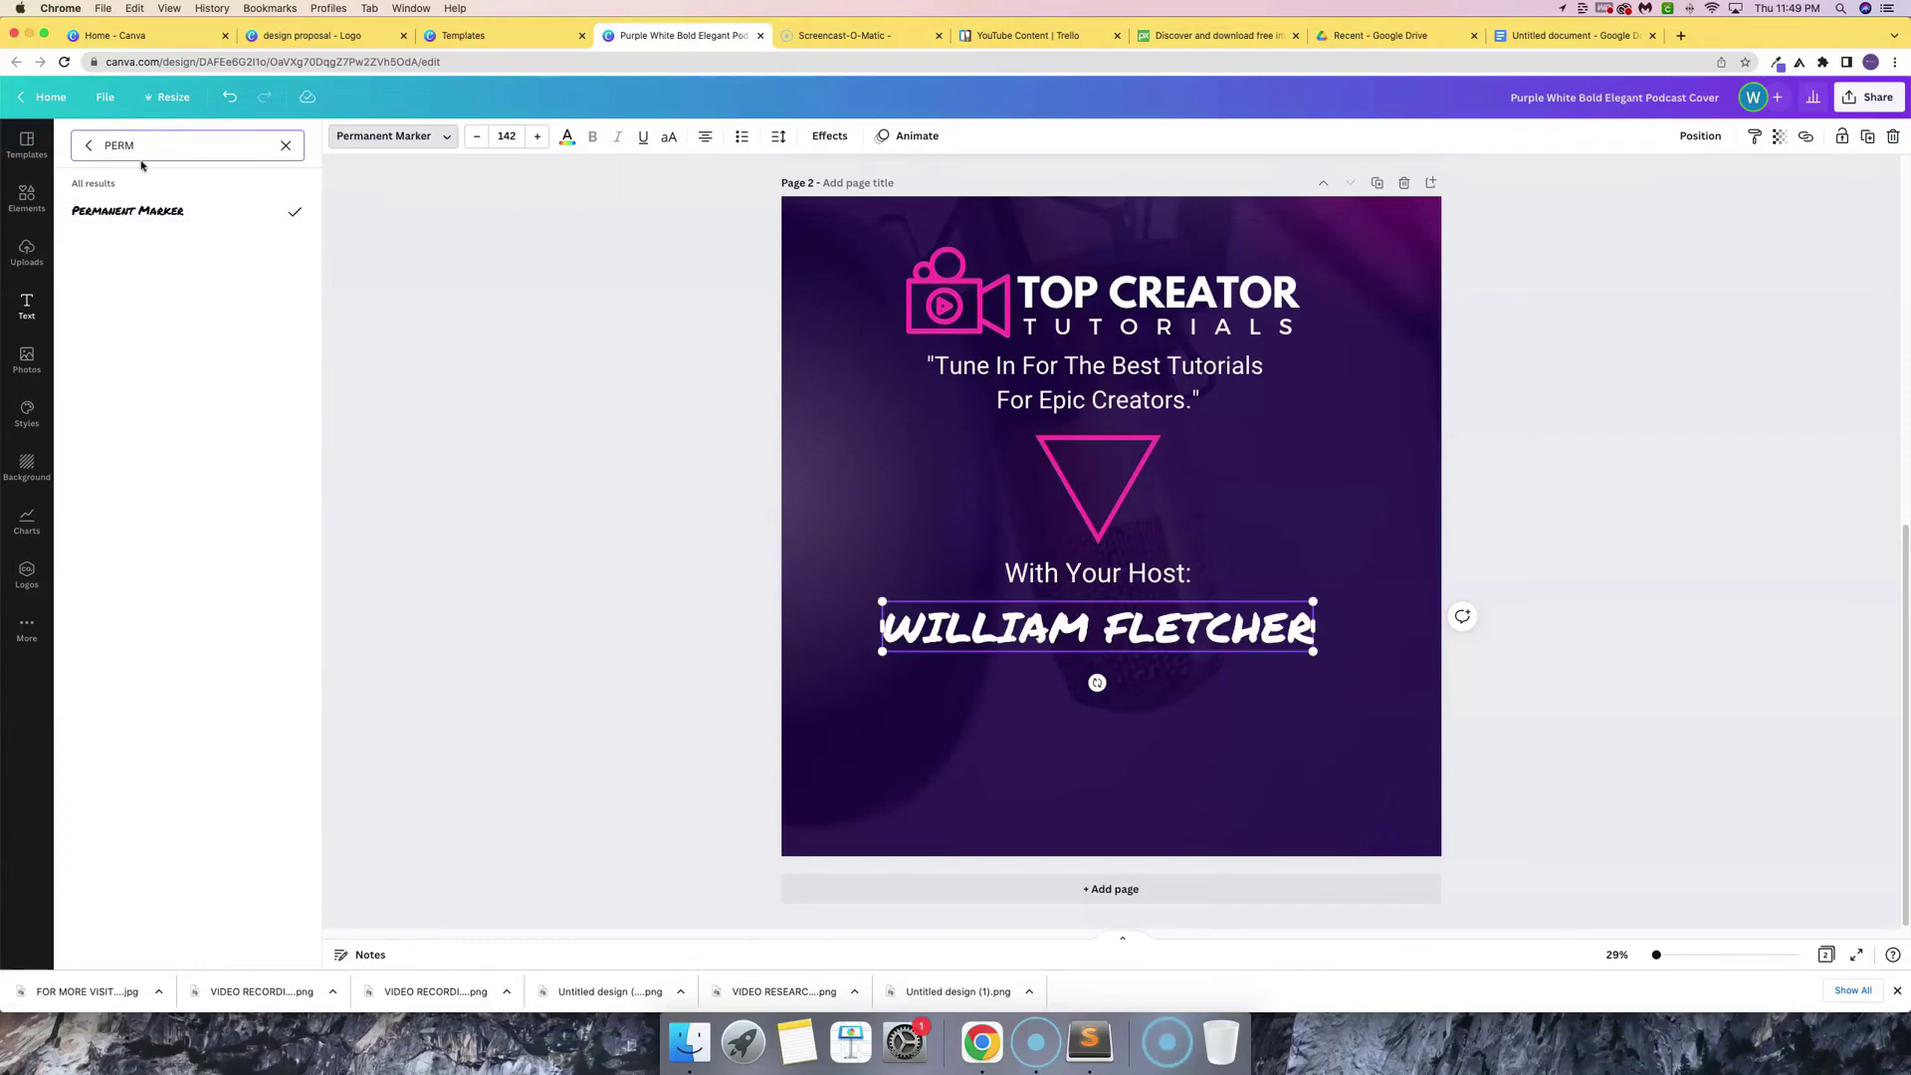
key("super+a")
type("S")
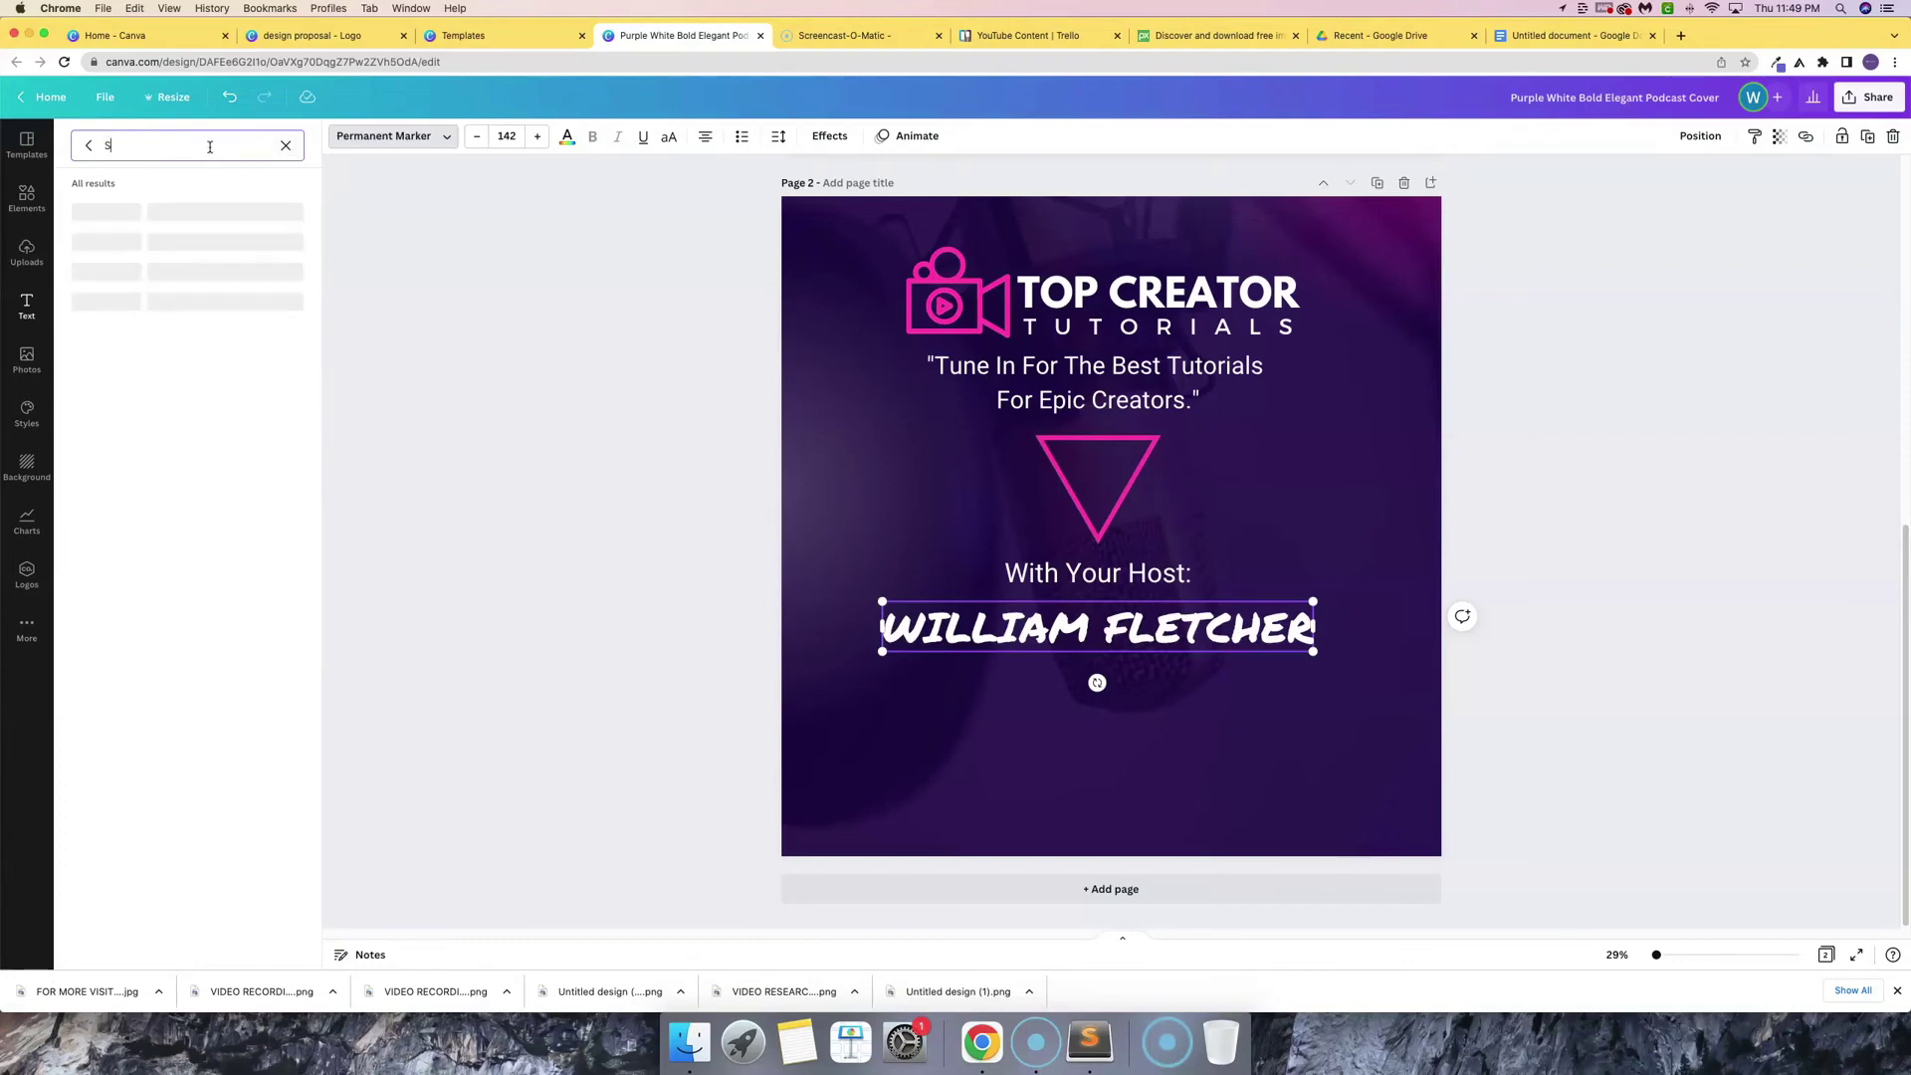
type("IGNATURE")
left_click(116, 300)
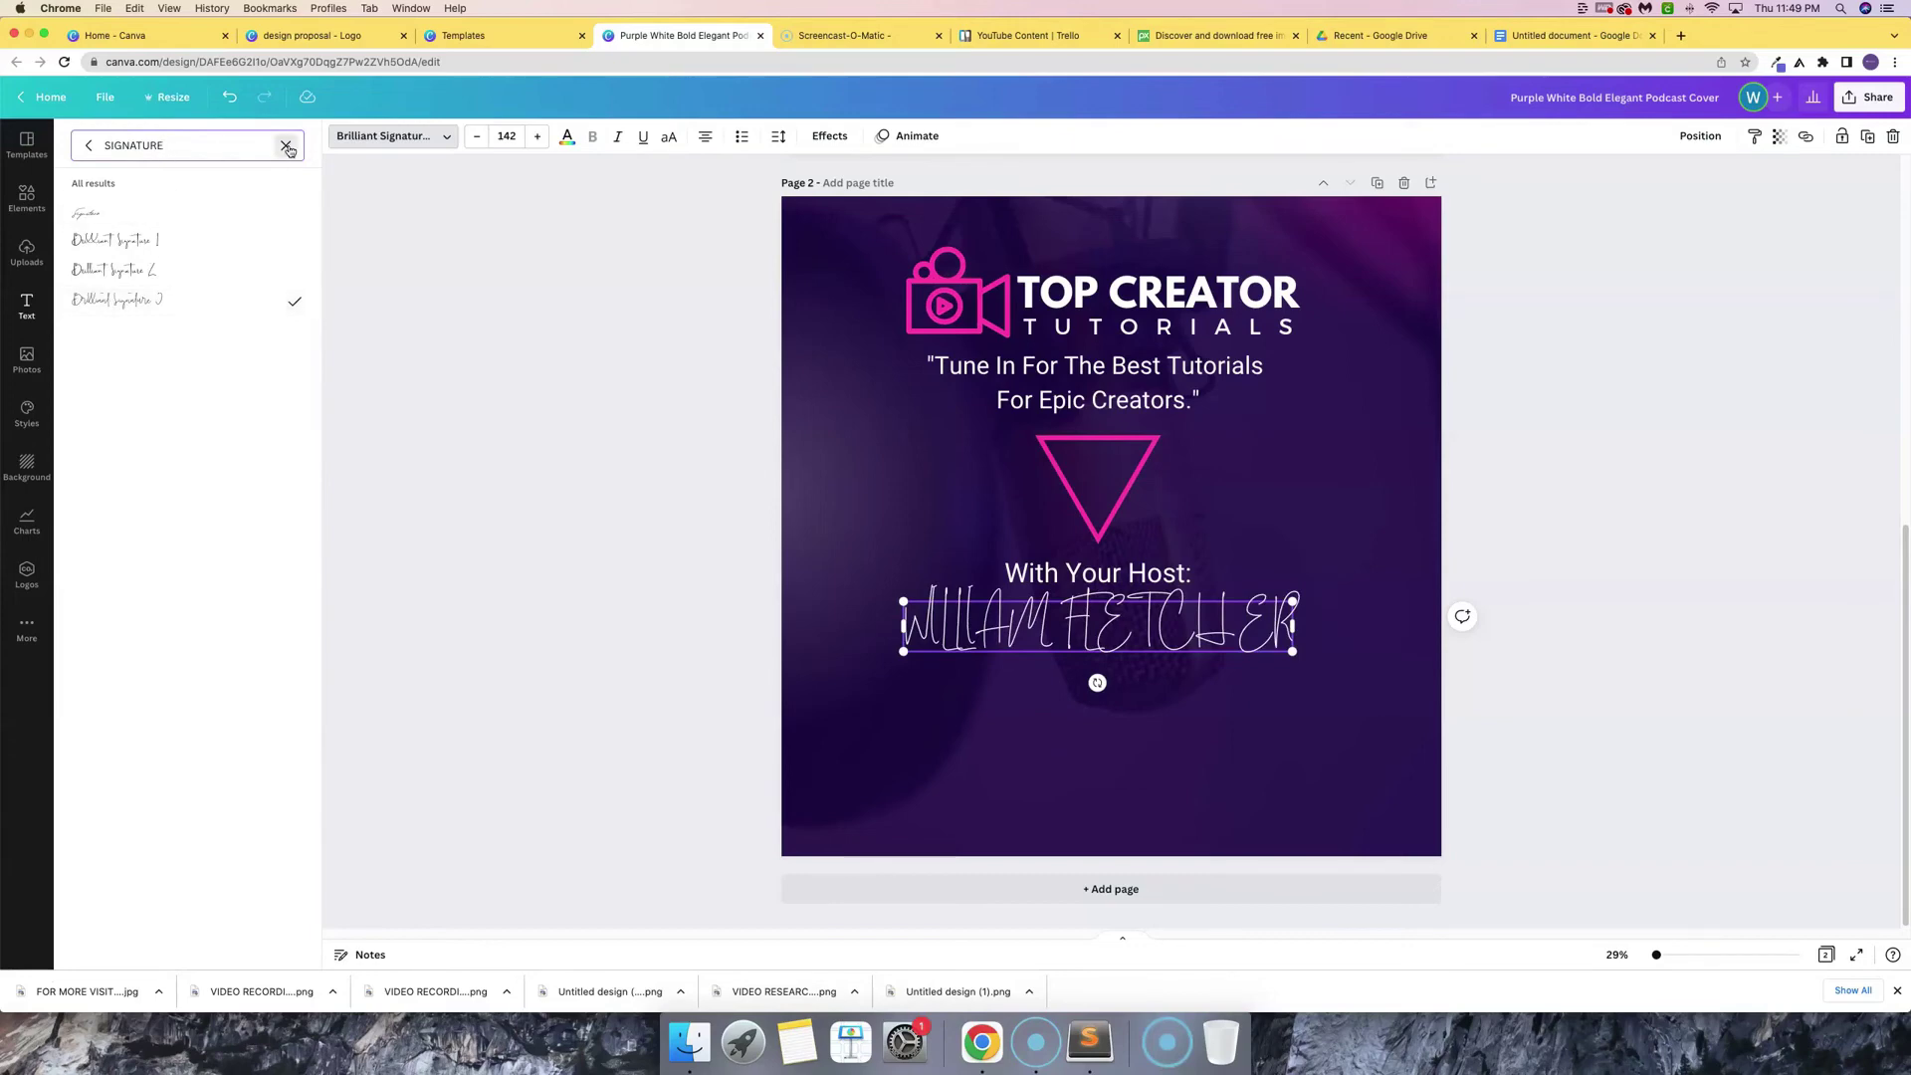
left_click(286, 145)
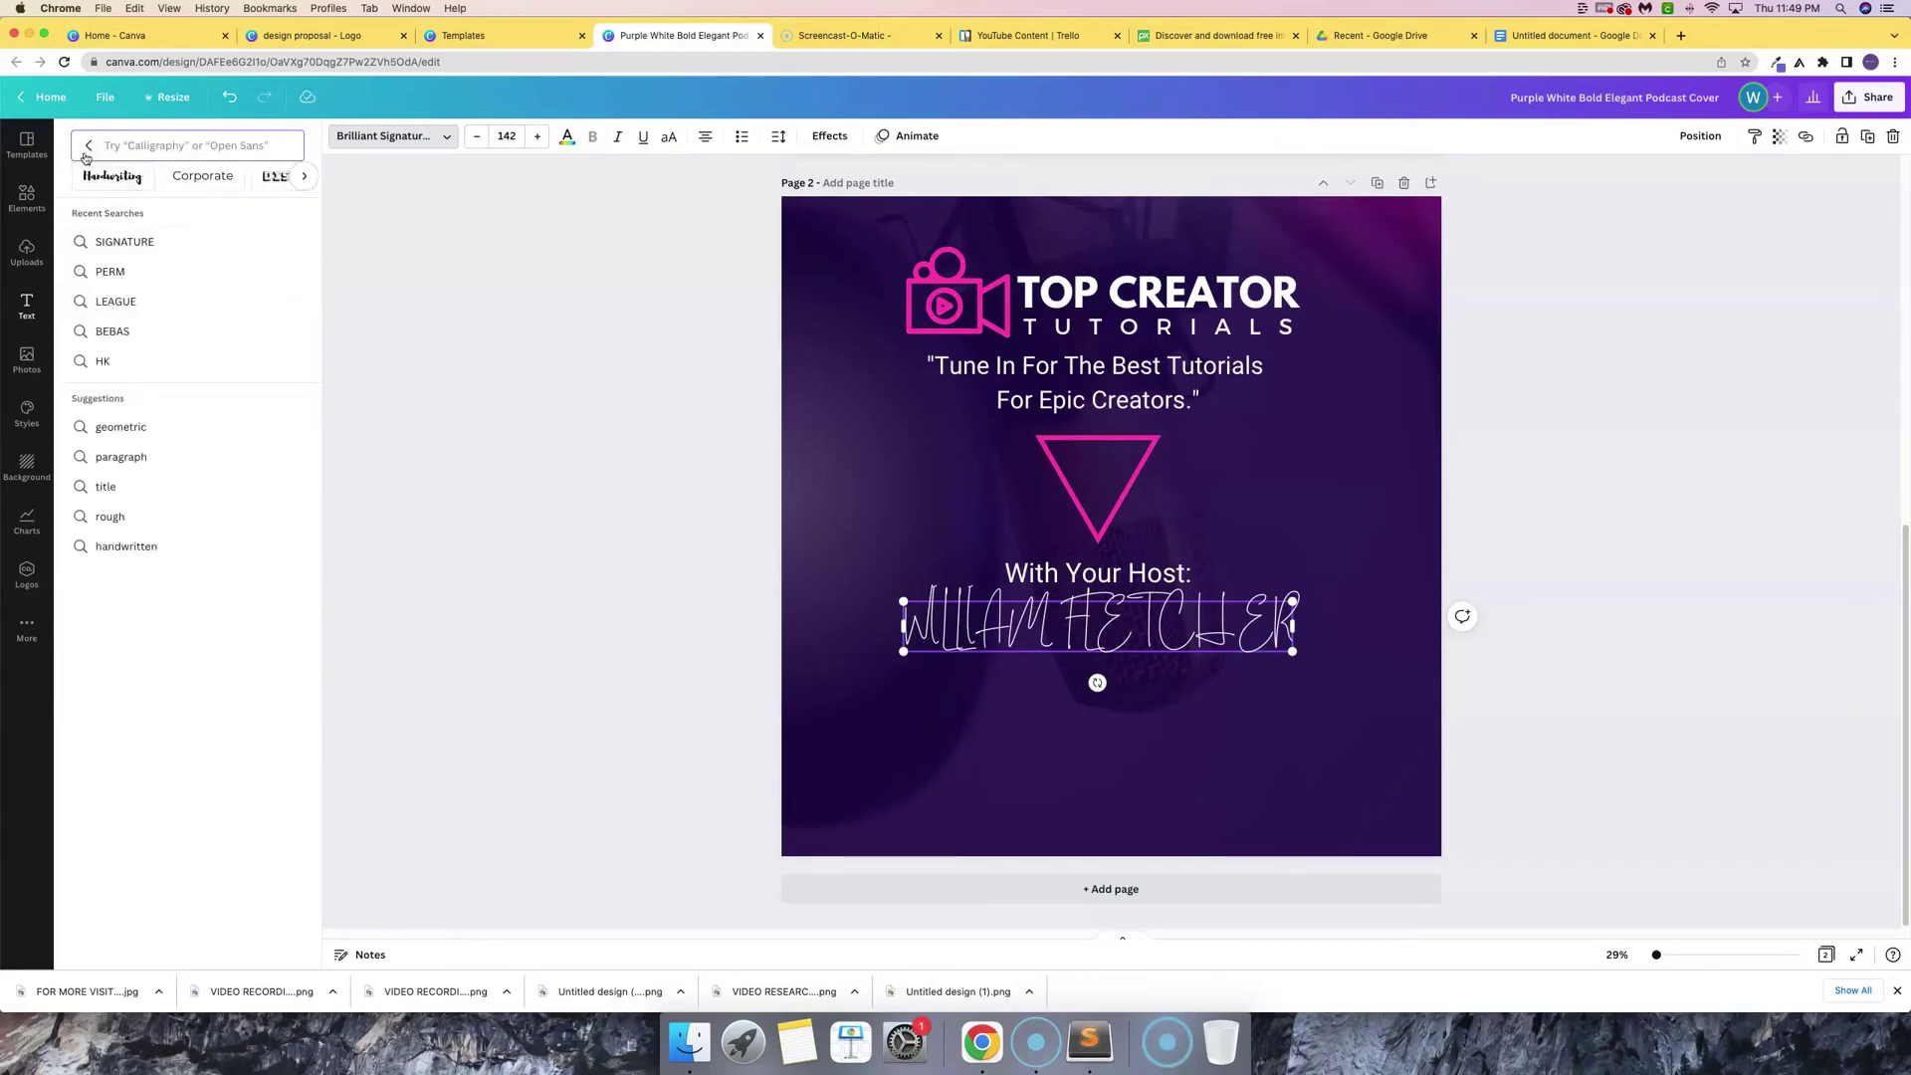
left_click(89, 145)
left_click(140, 439)
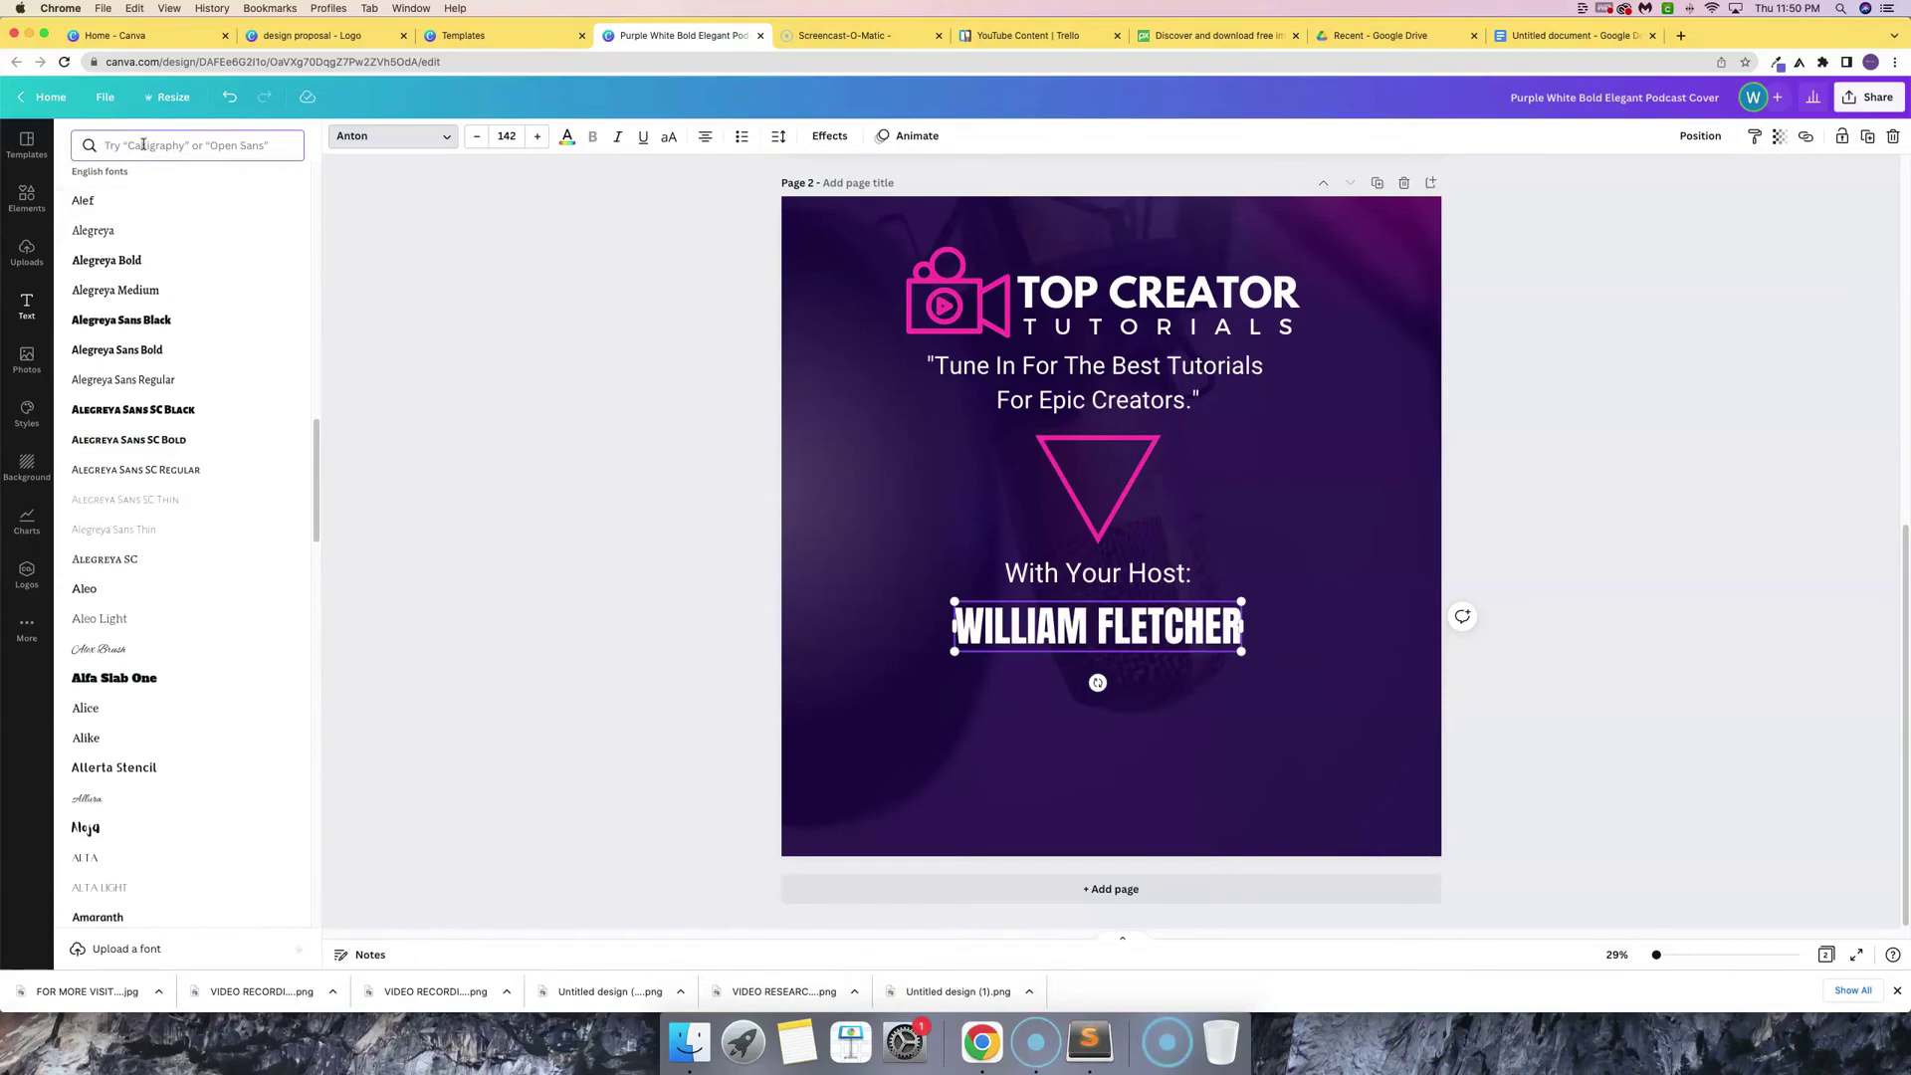
left_click(143, 145)
type("LEAGUE")
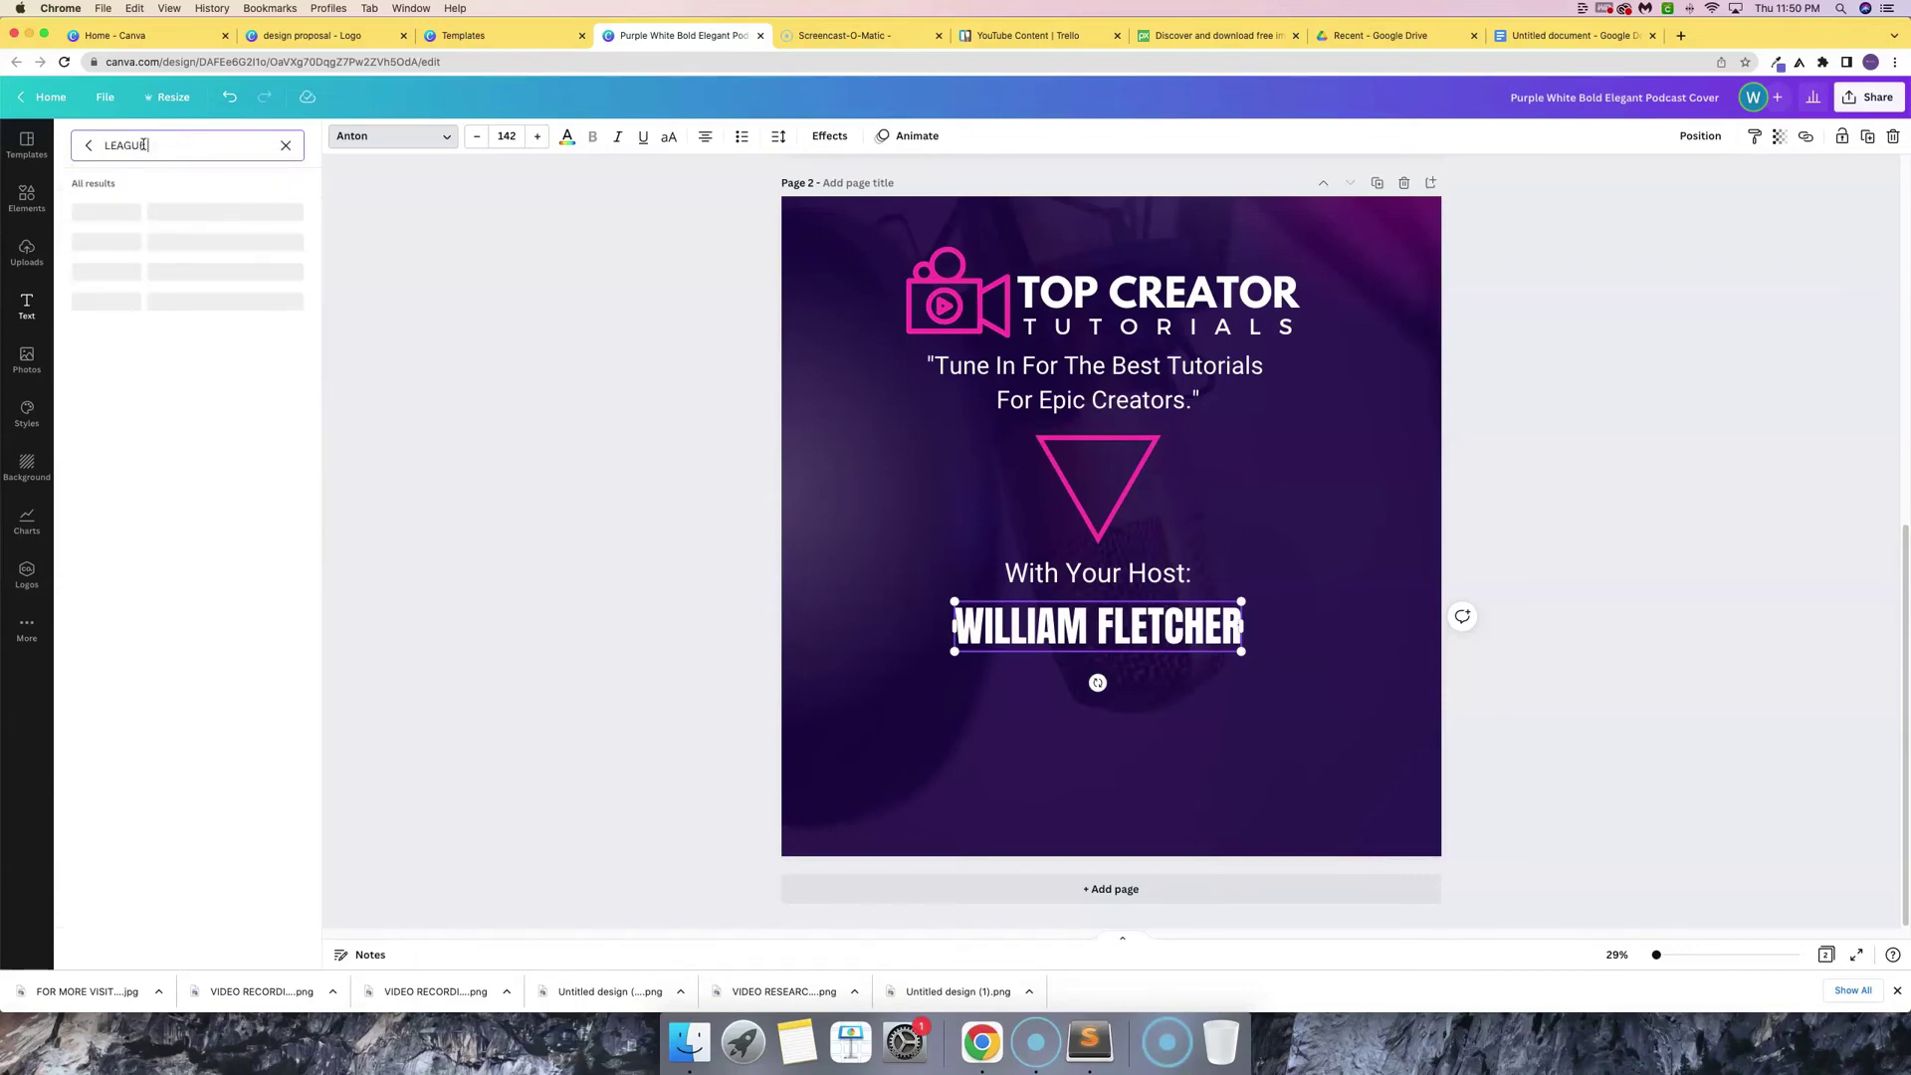
left_click(115, 213)
left_click(1205, 736)
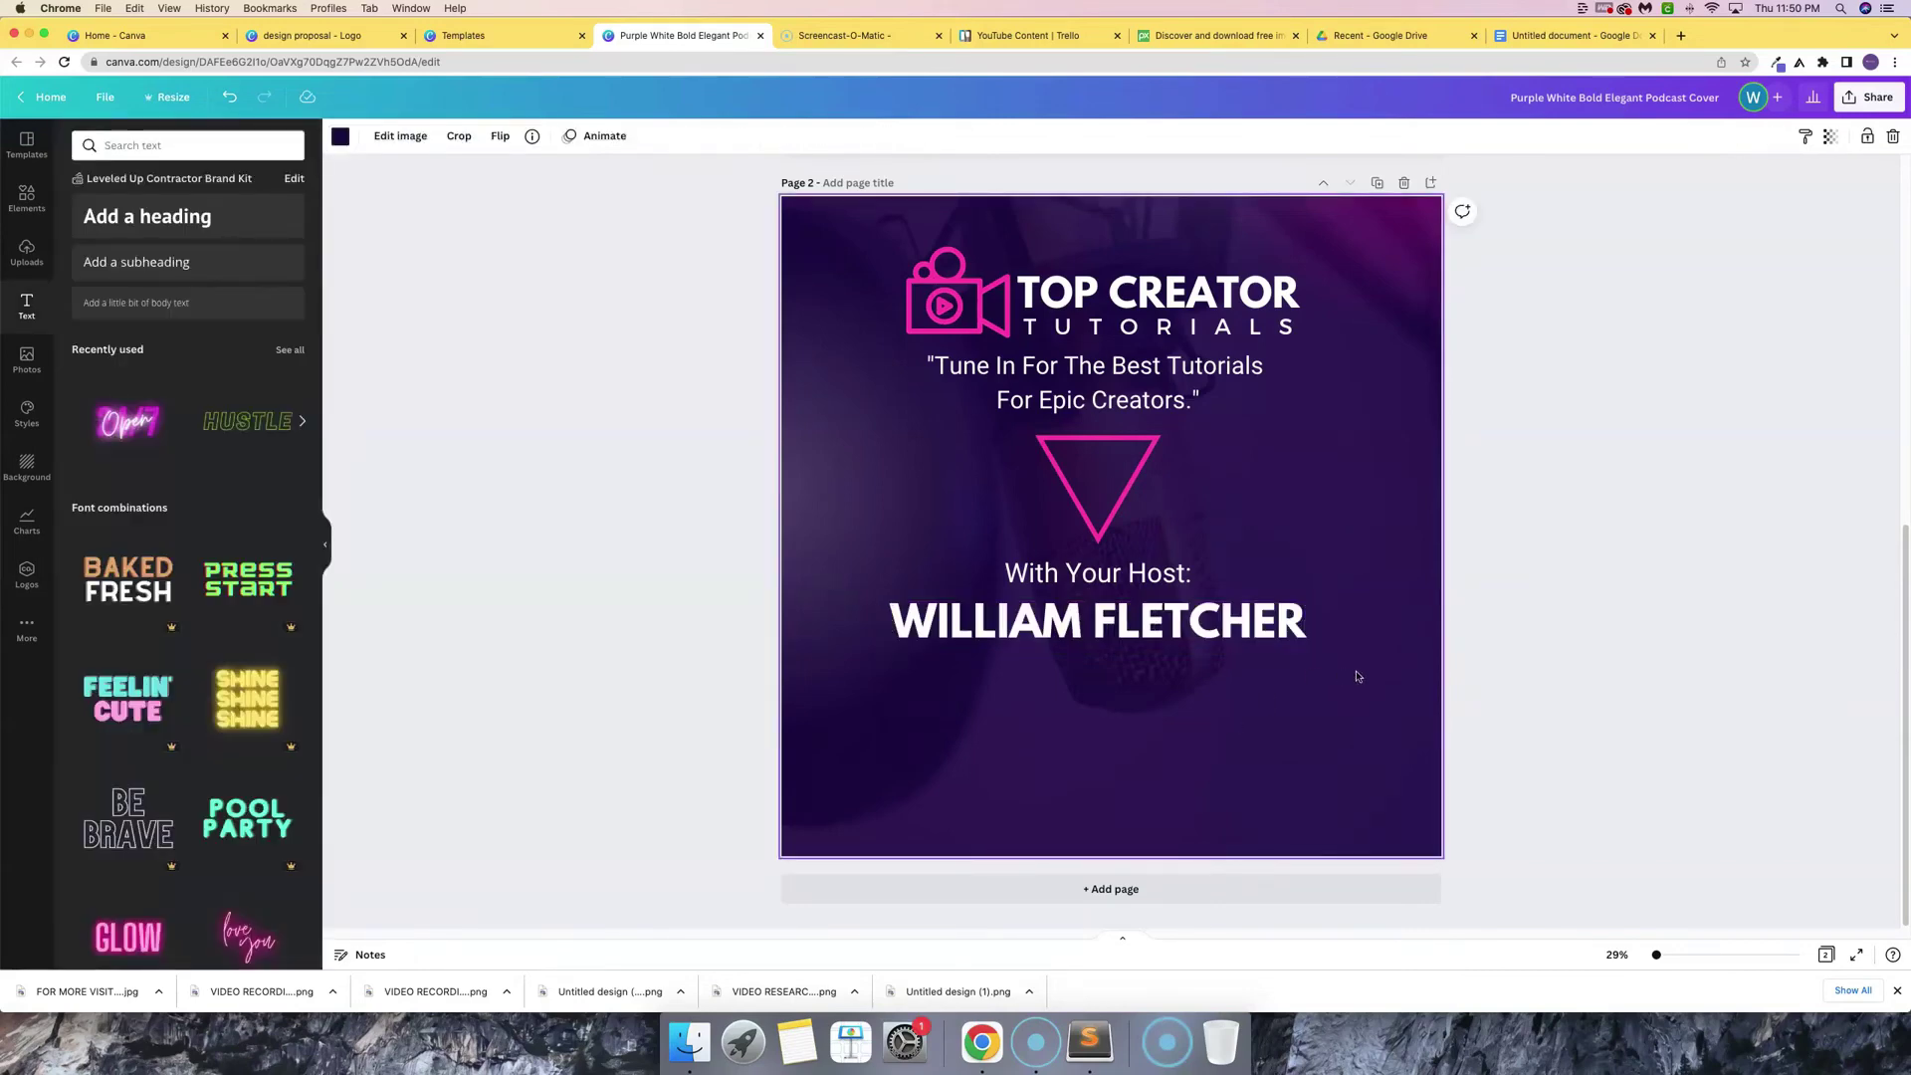
- Reduce the host name's font size by six steps to 121
double_click(1094, 622)
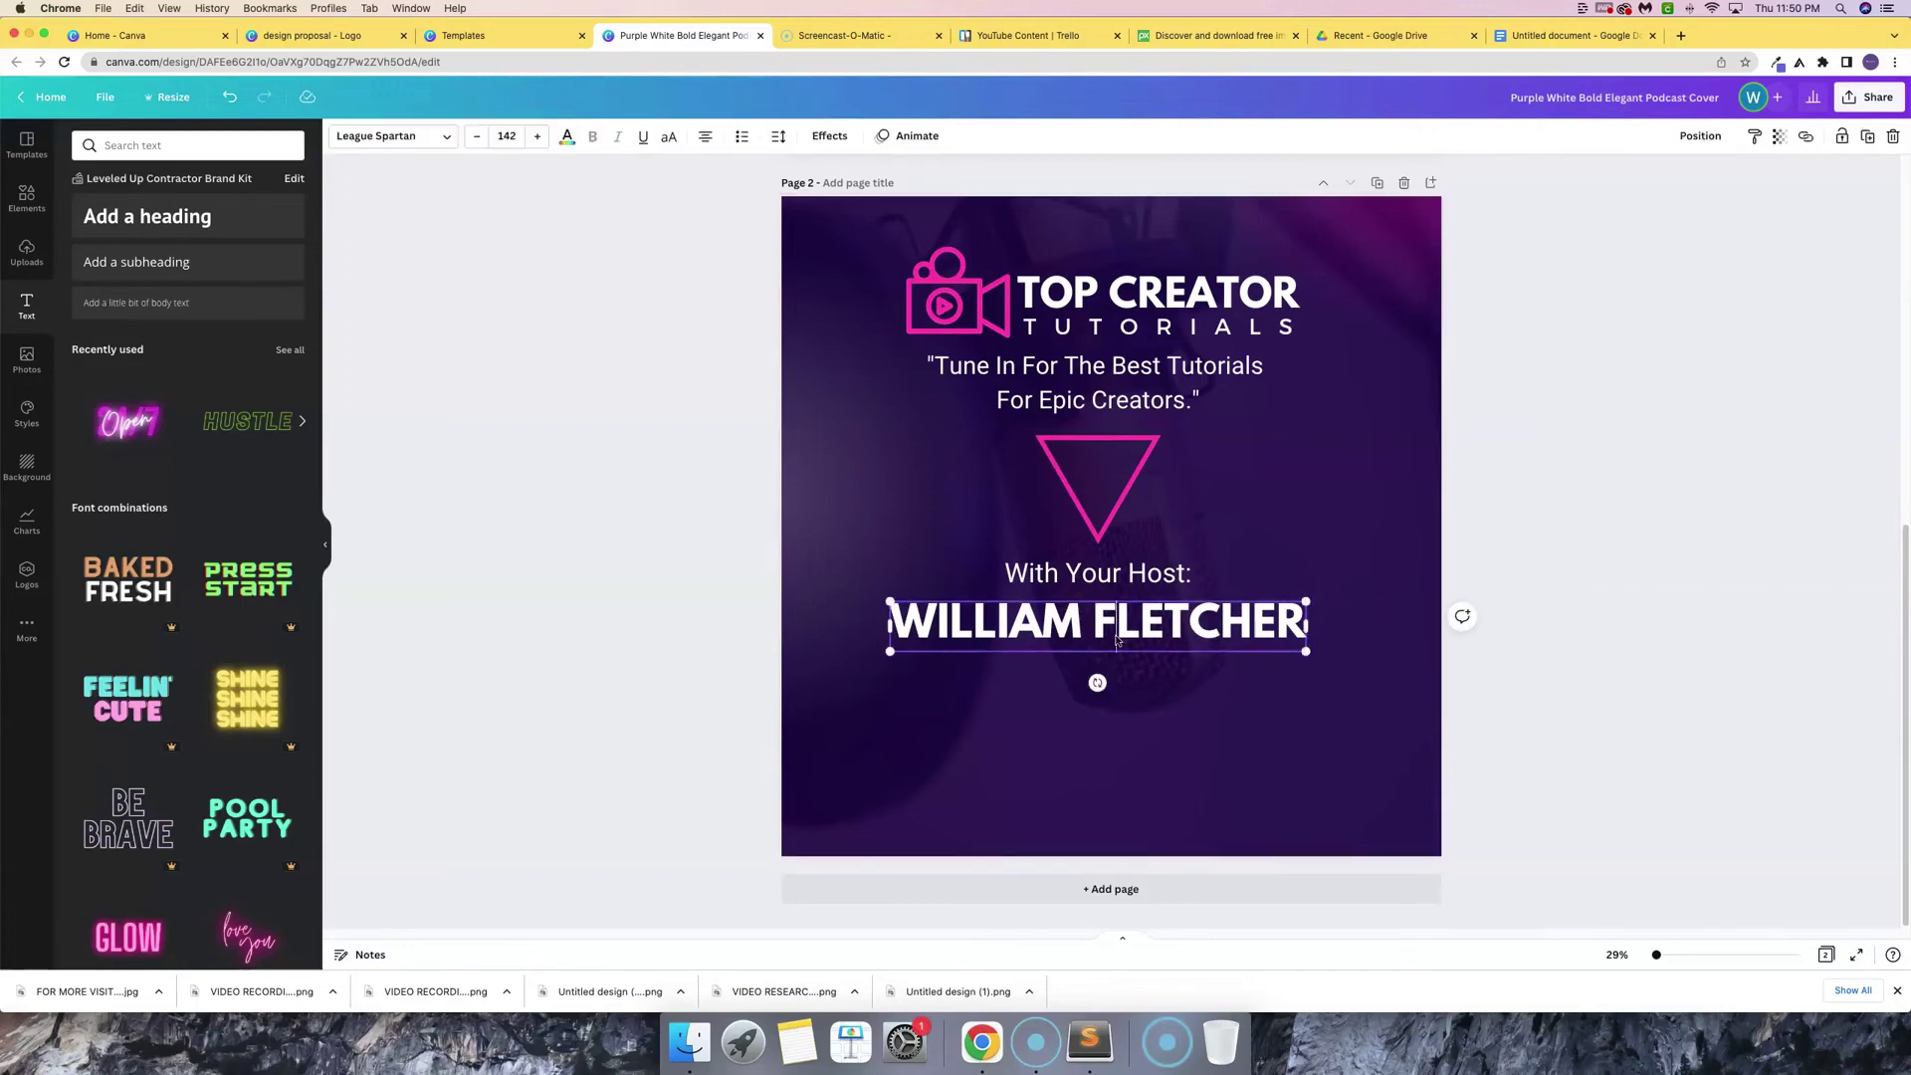
left_click(470, 140)
left_click(469, 139)
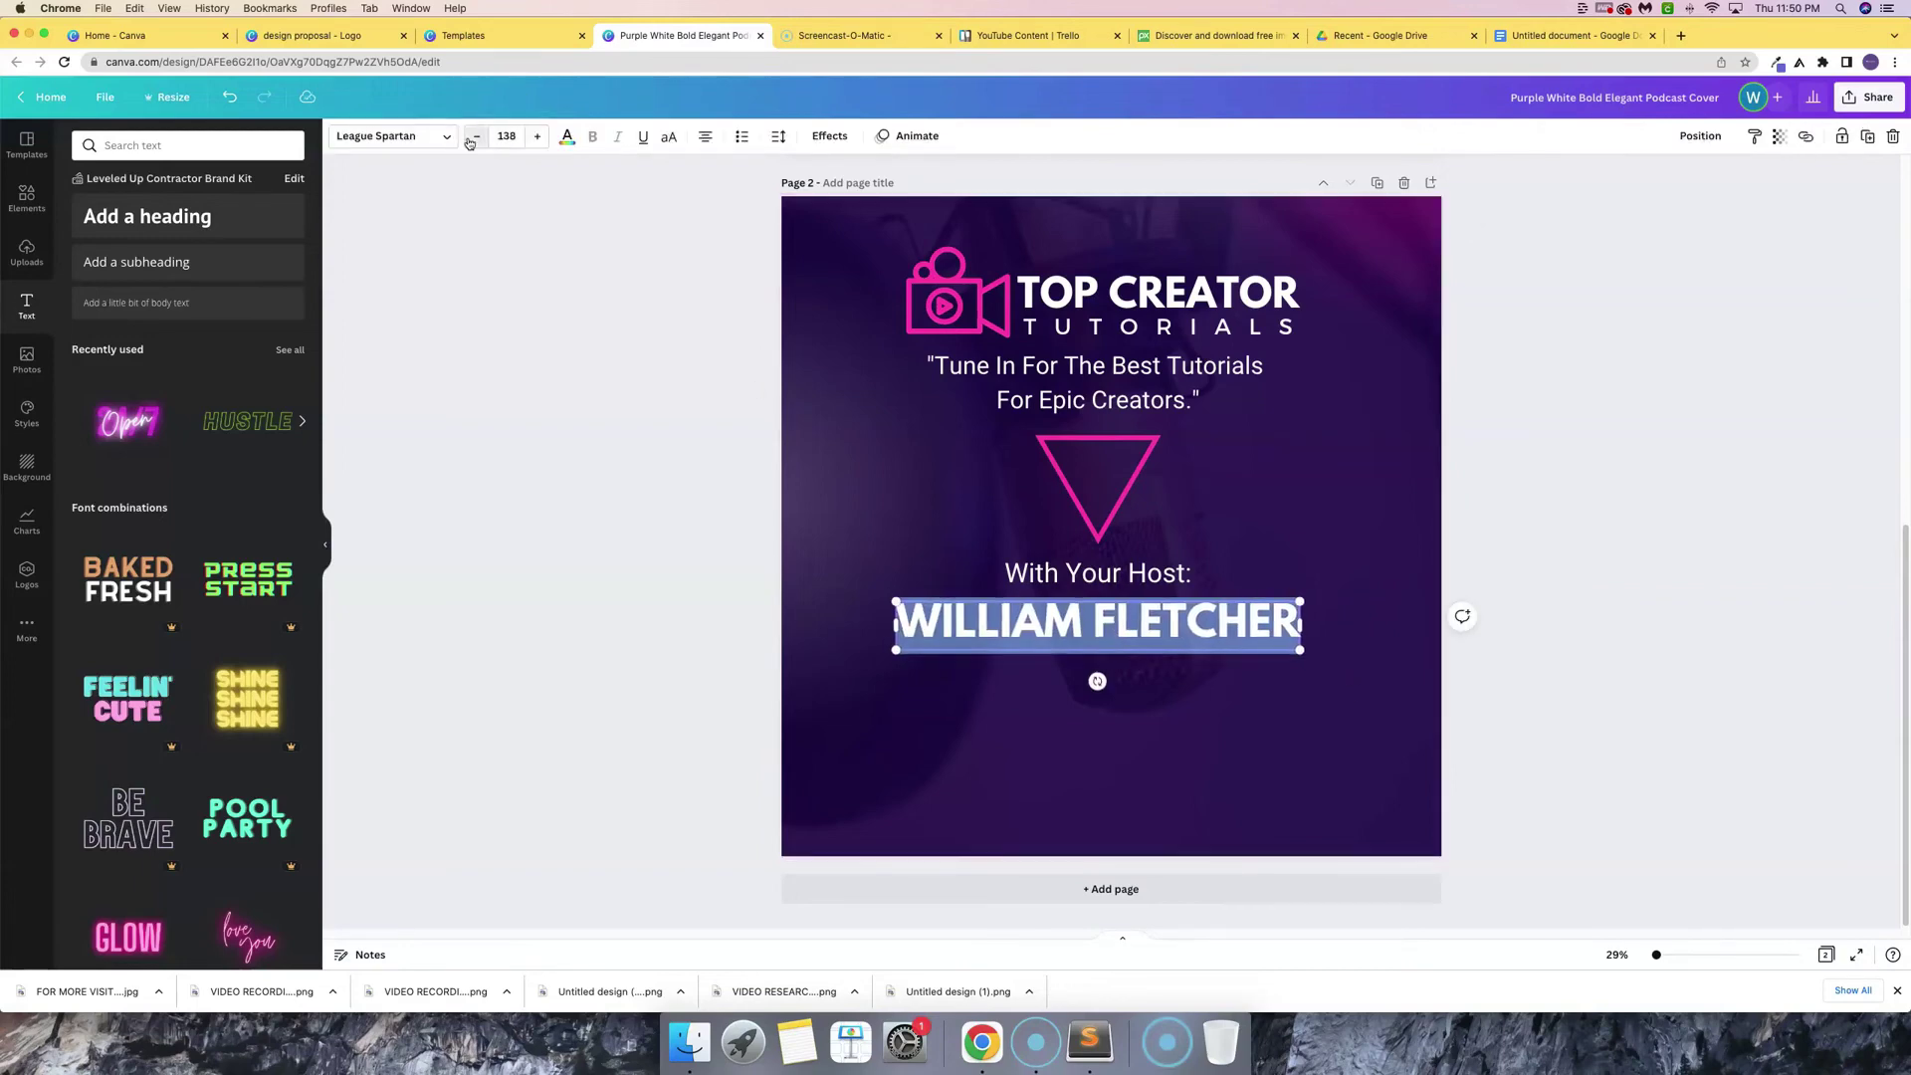
left_click(469, 140)
left_click(470, 139)
left_click(469, 139)
left_click(470, 140)
left_click(470, 140)
left_click(470, 139)
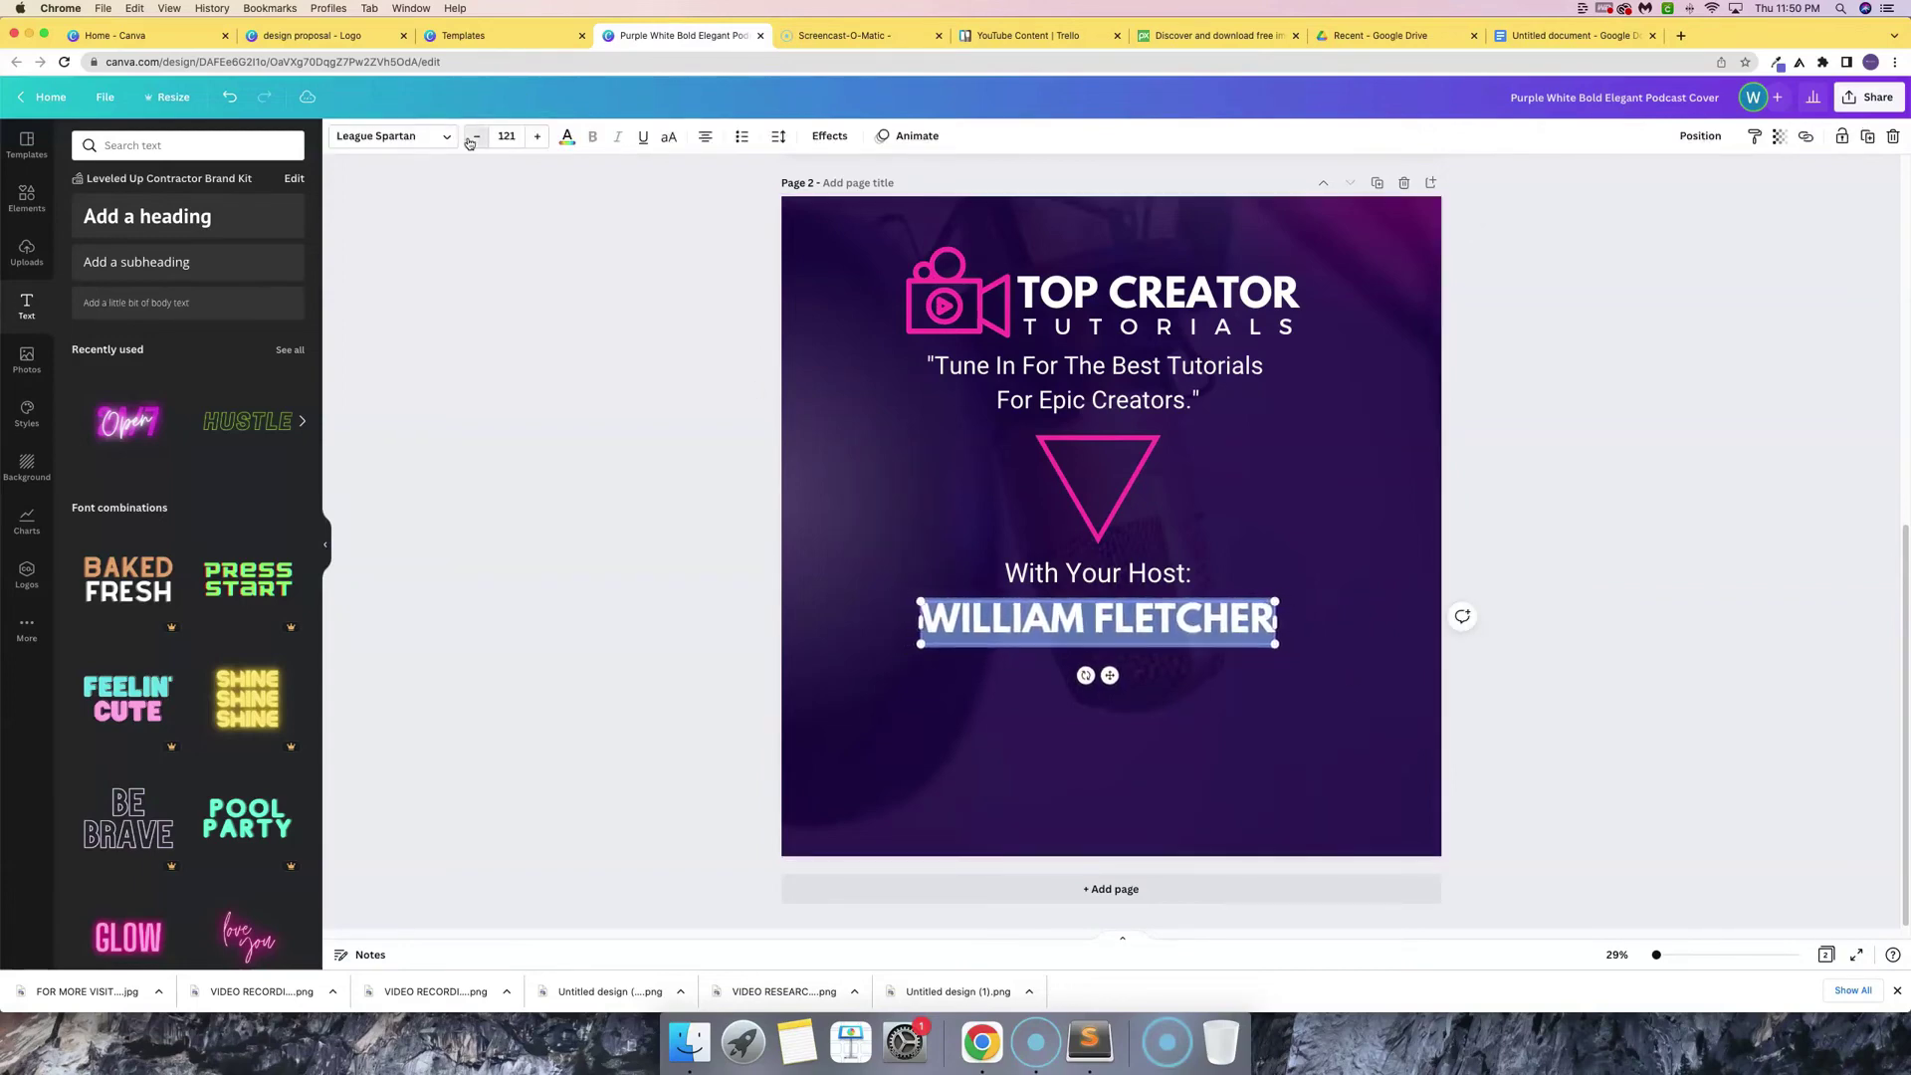
left_click(1233, 500)
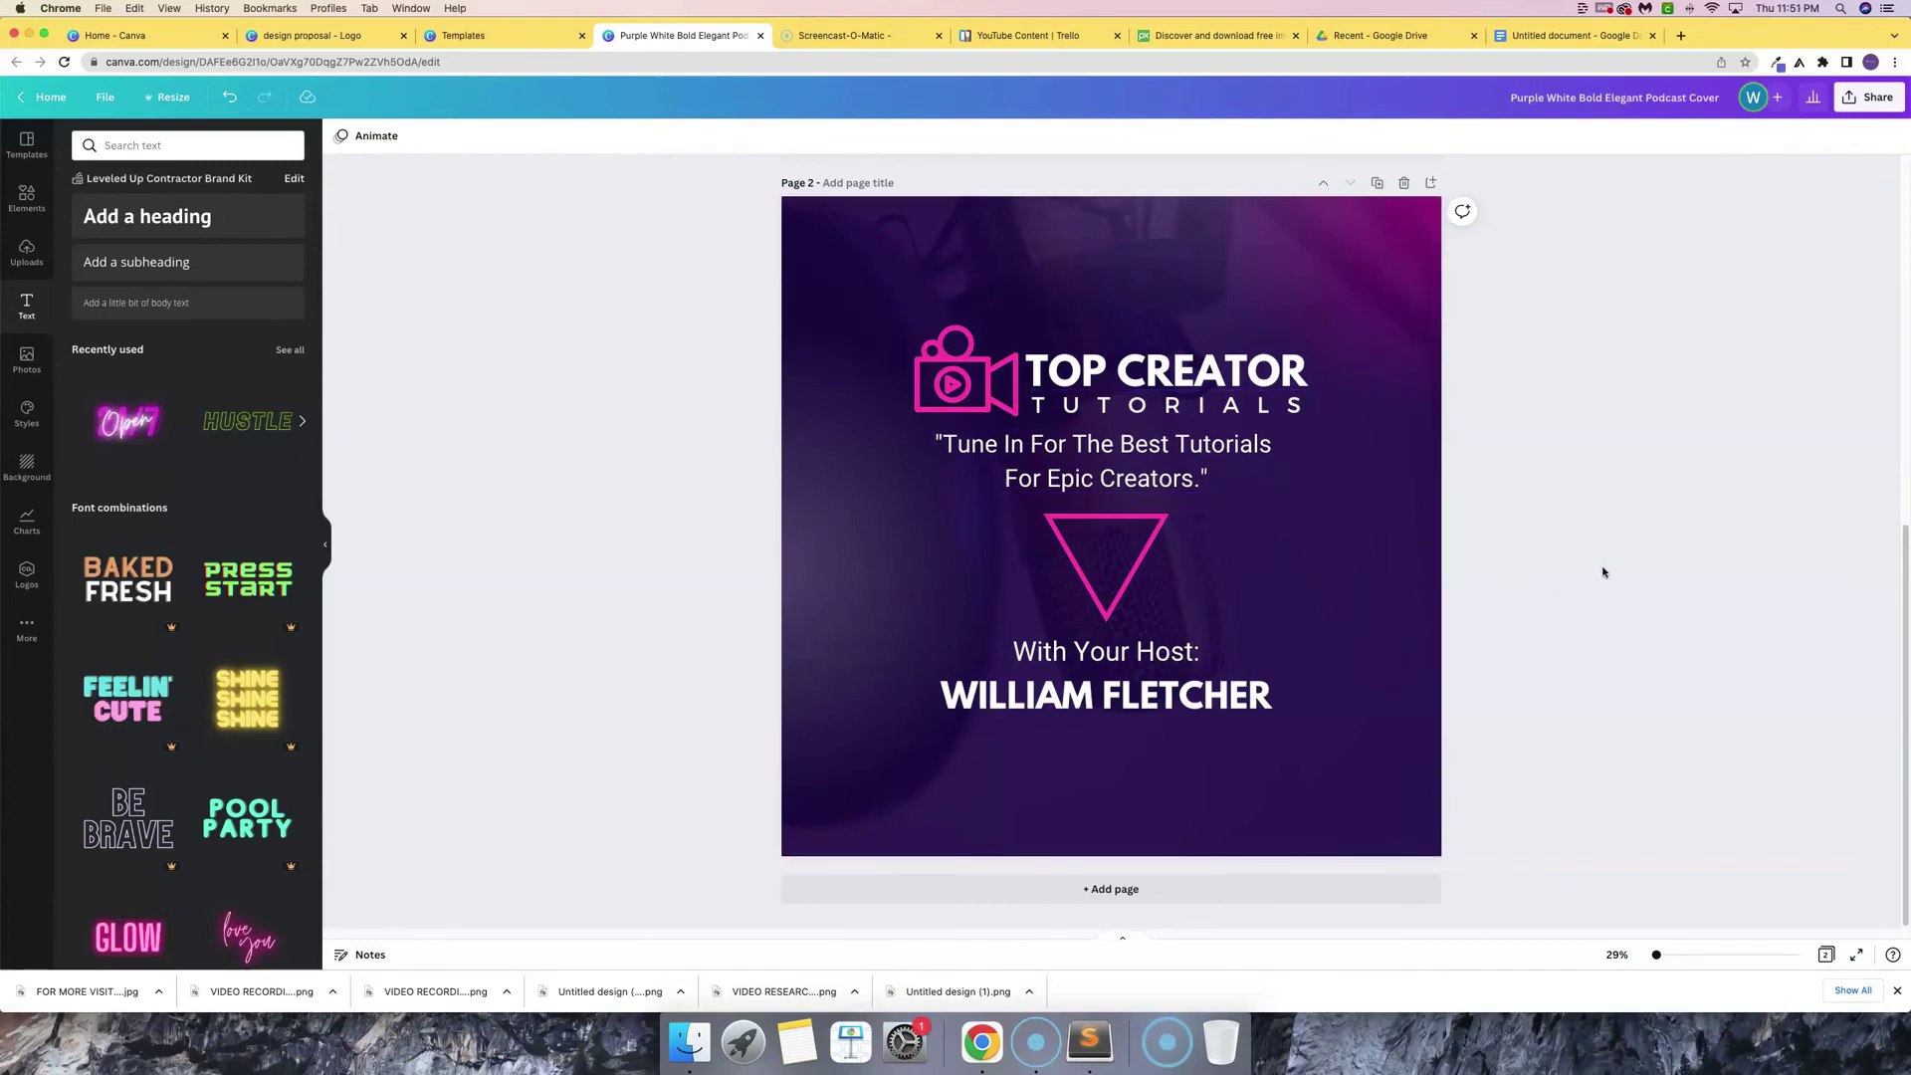
- Delete the pink triangle from page 1, then undo the deletion
scroll(1514, 528, "up", 5)
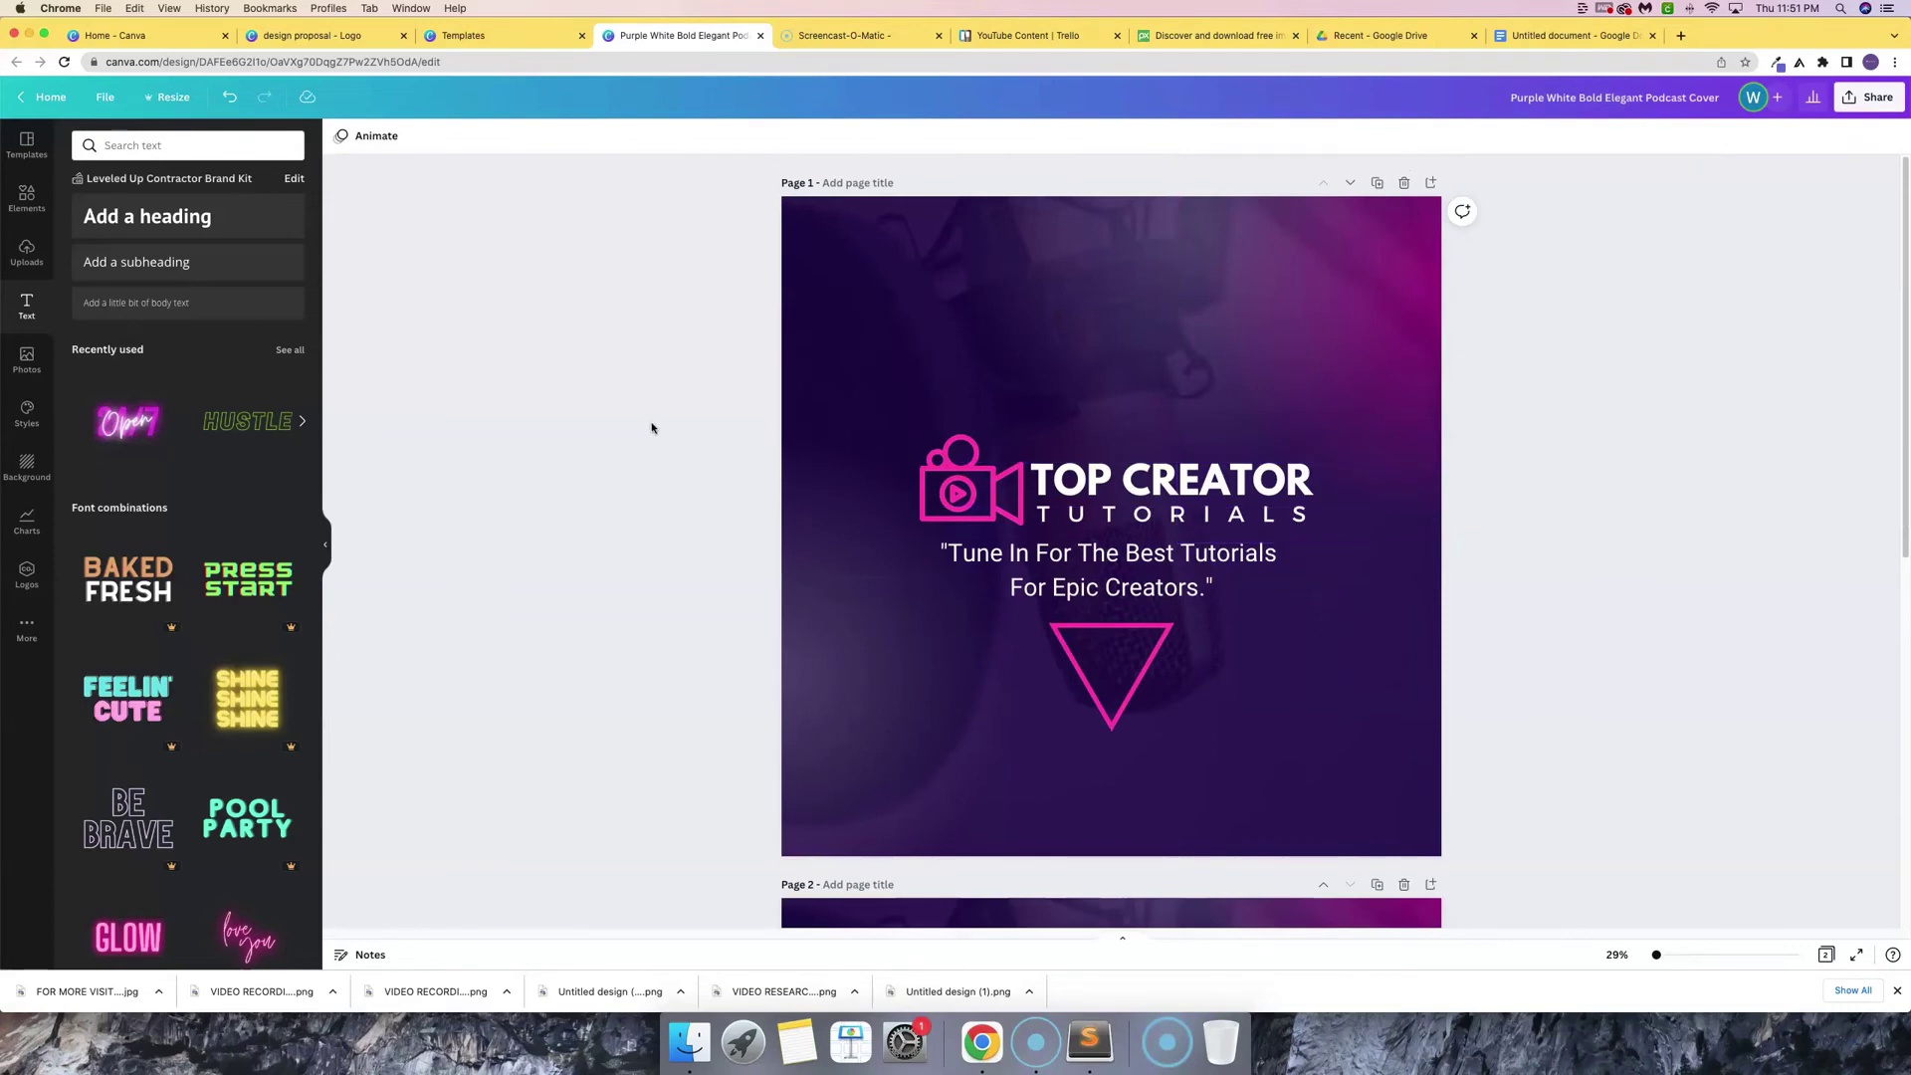
left_click(1106, 638)
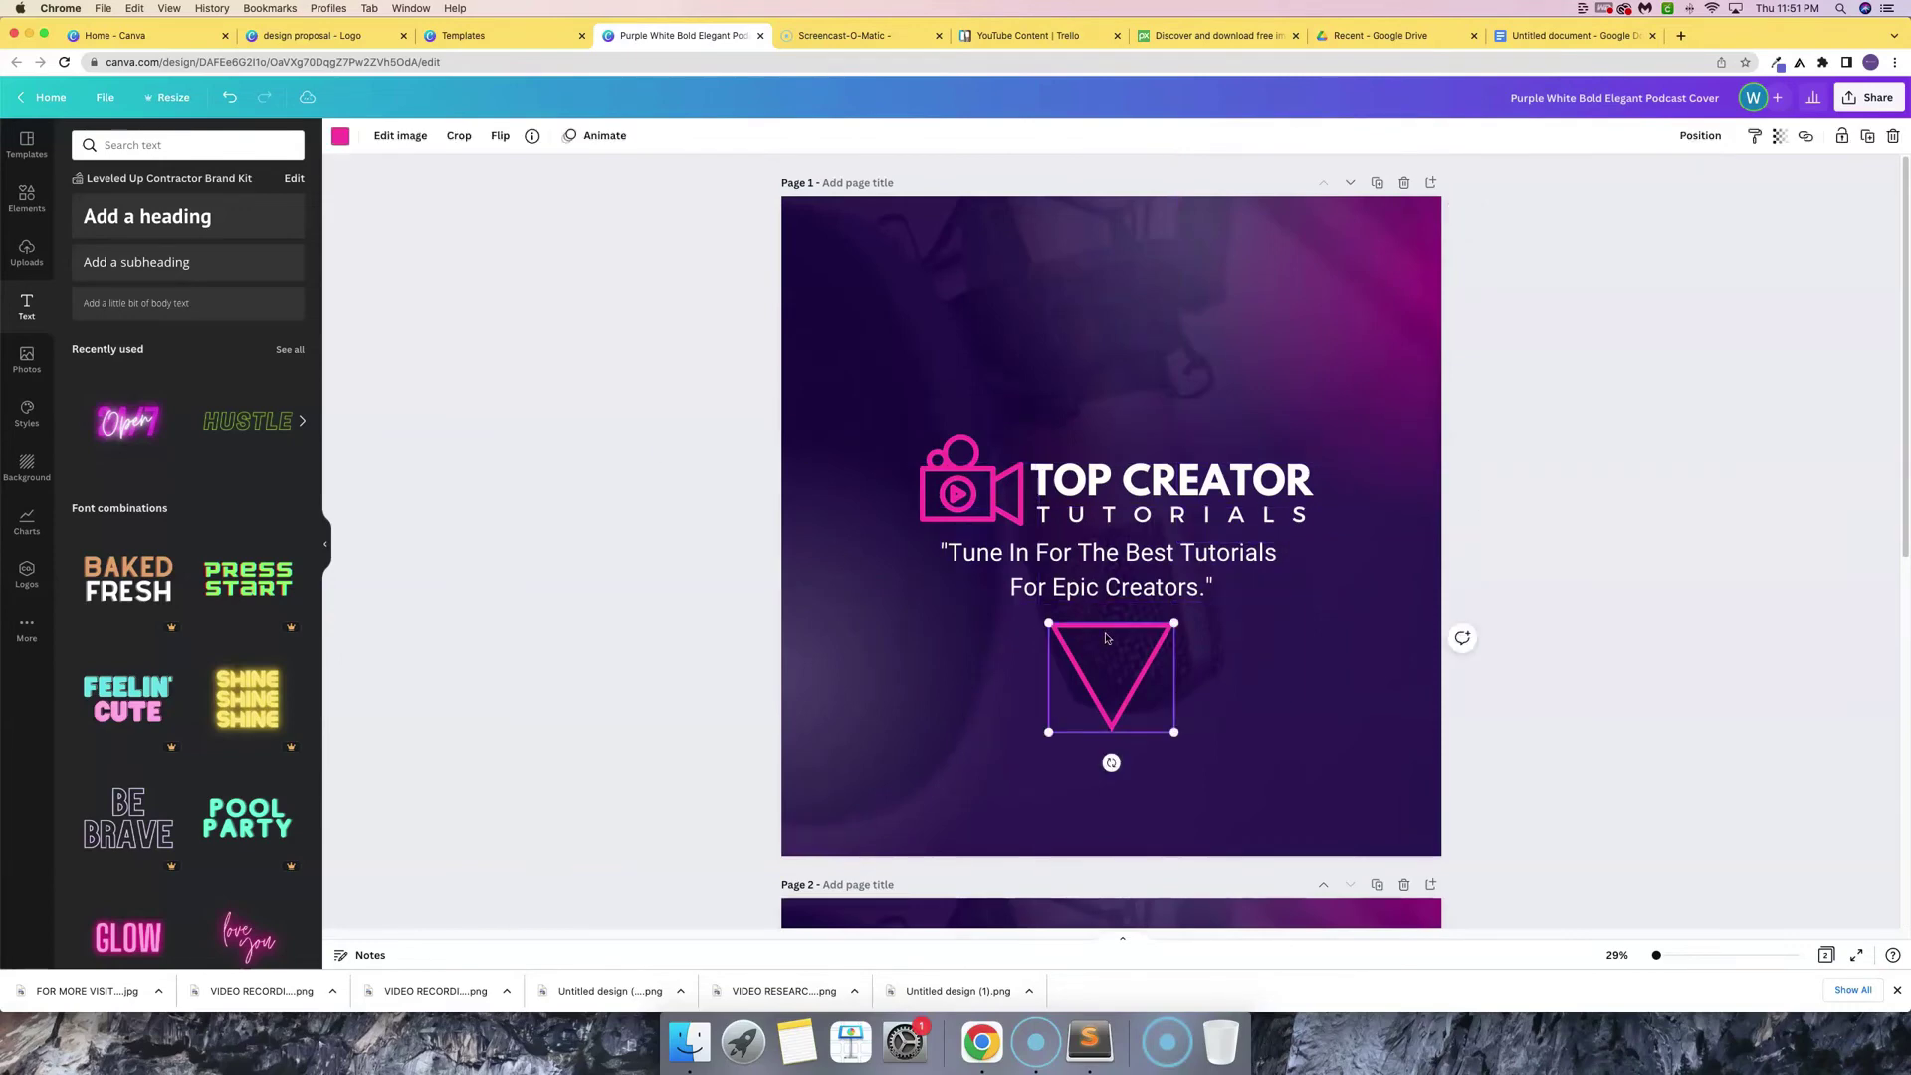
key("Delete")
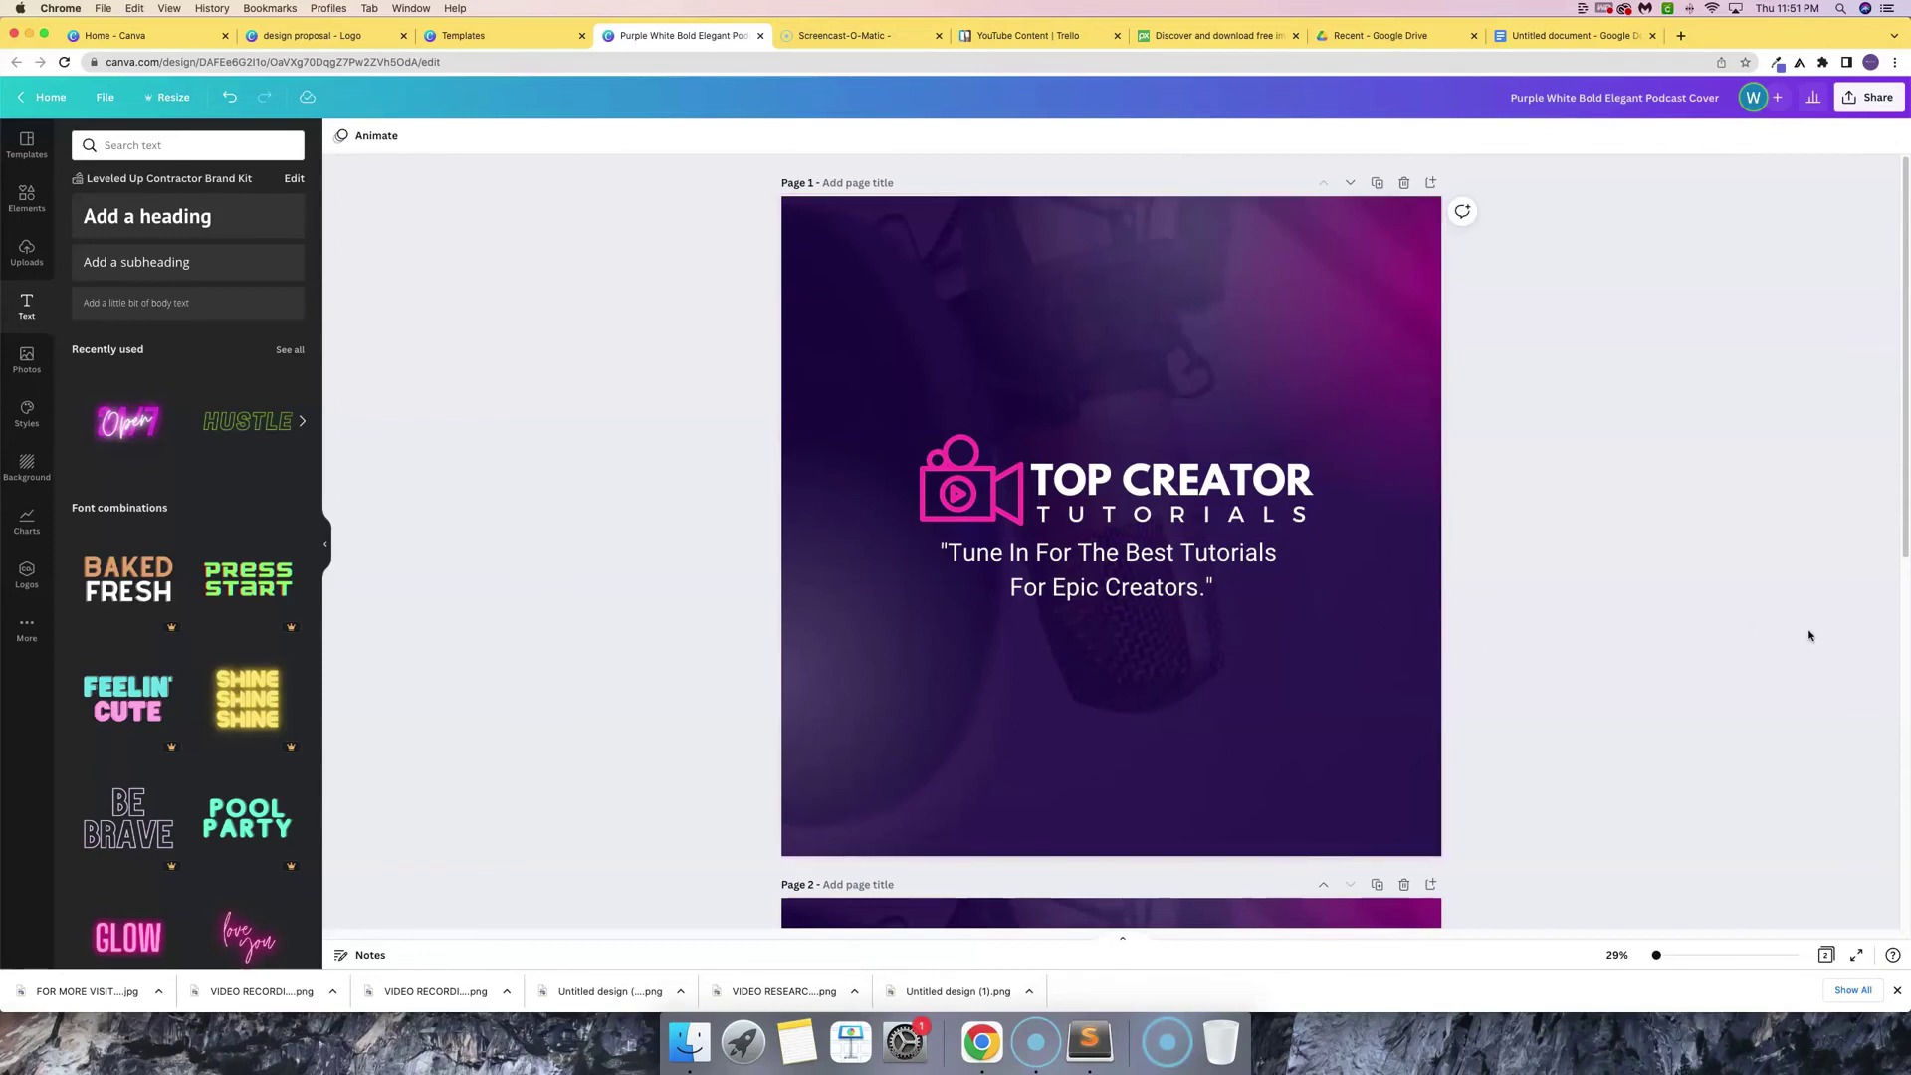
key("super+z")
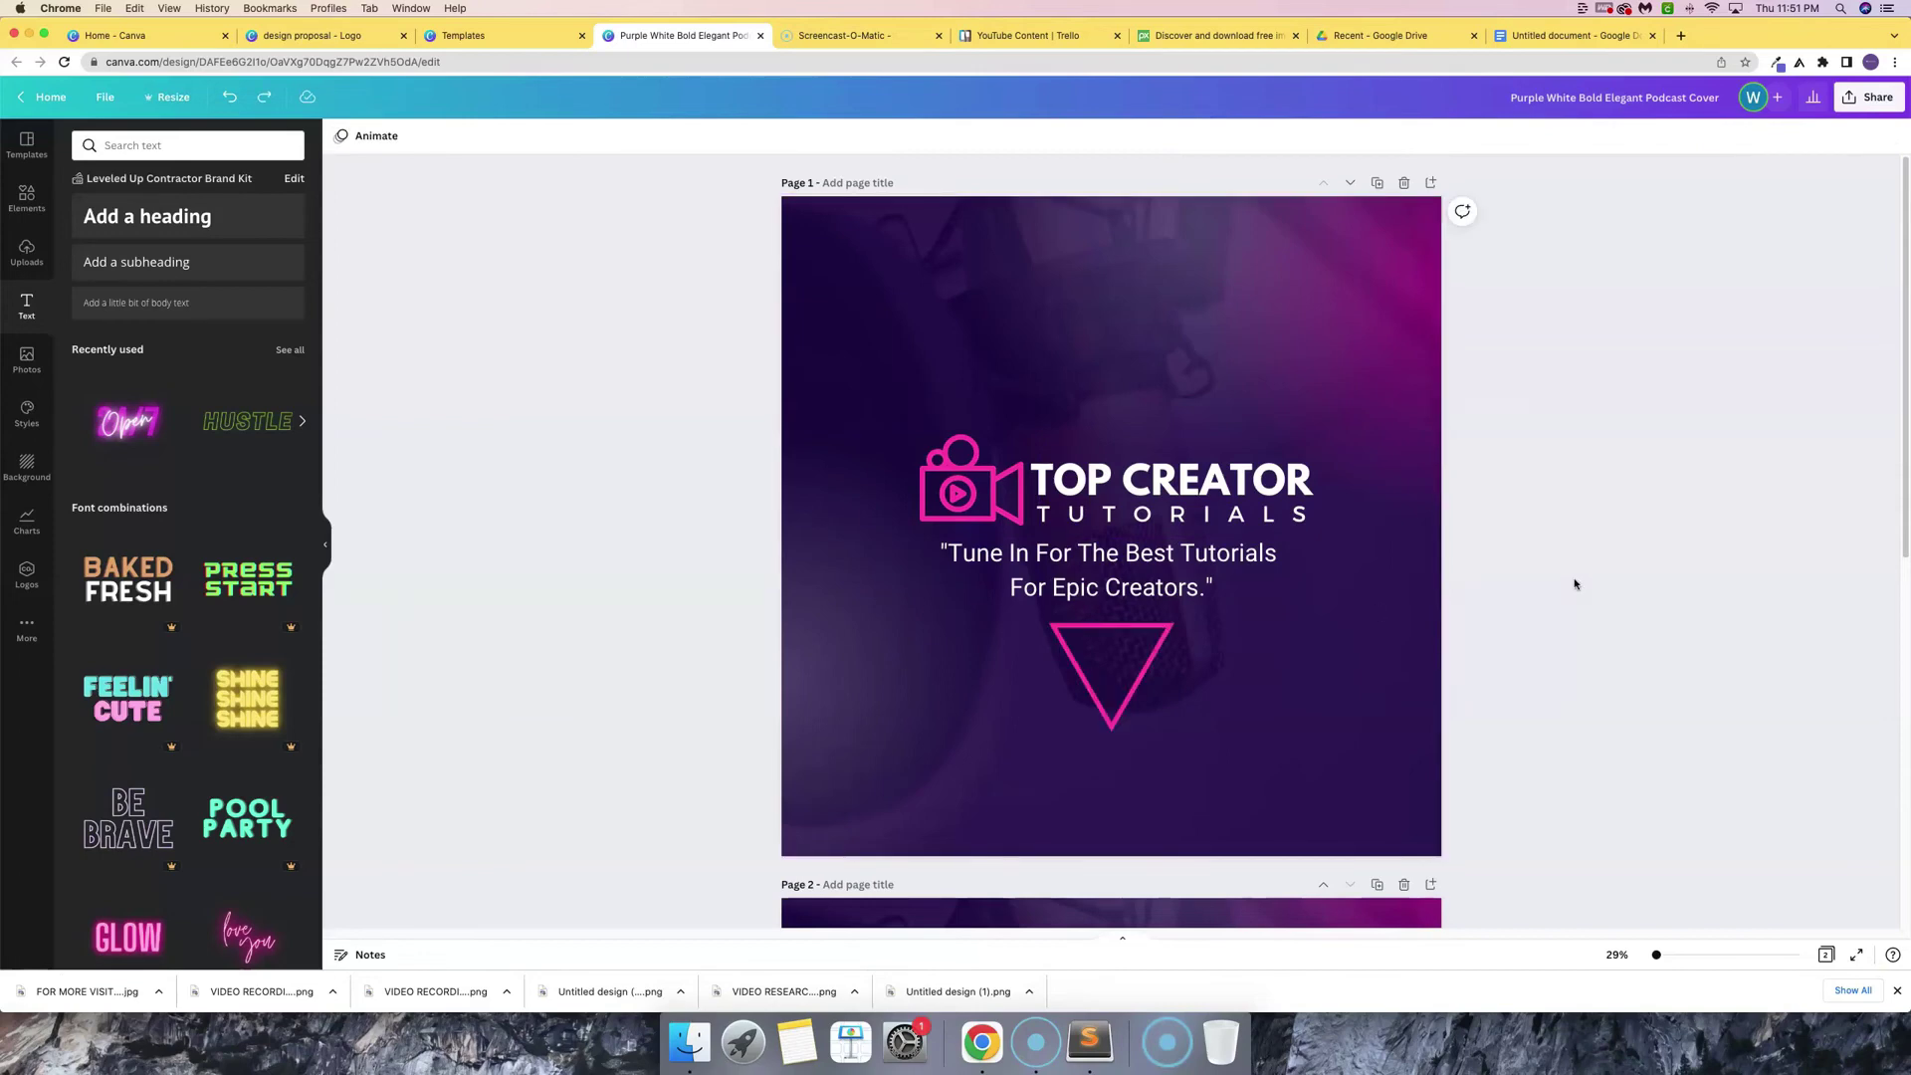
- Duplicate page 1, then delete the pink triangle from the original page 1
scroll(1577, 589, "down", 5)
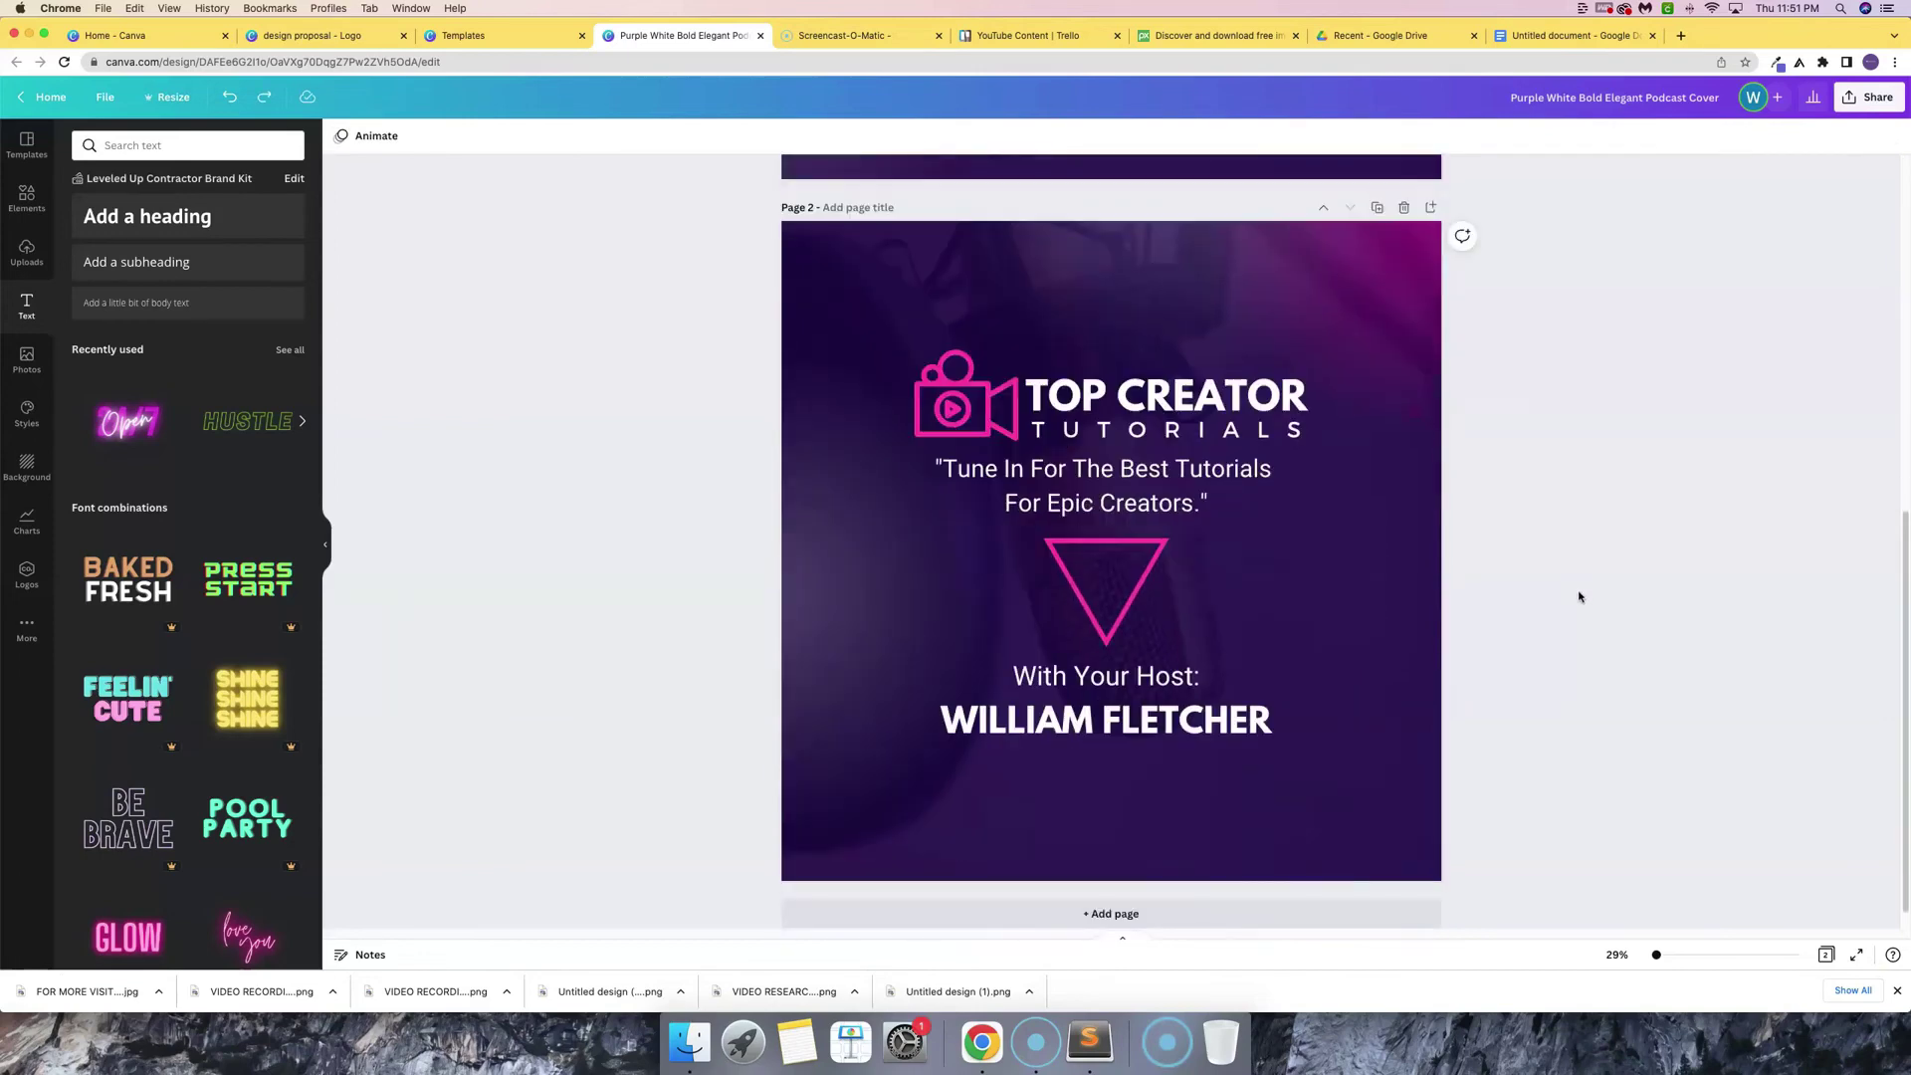
scroll(1578, 597, "up", 5)
left_click(1111, 671)
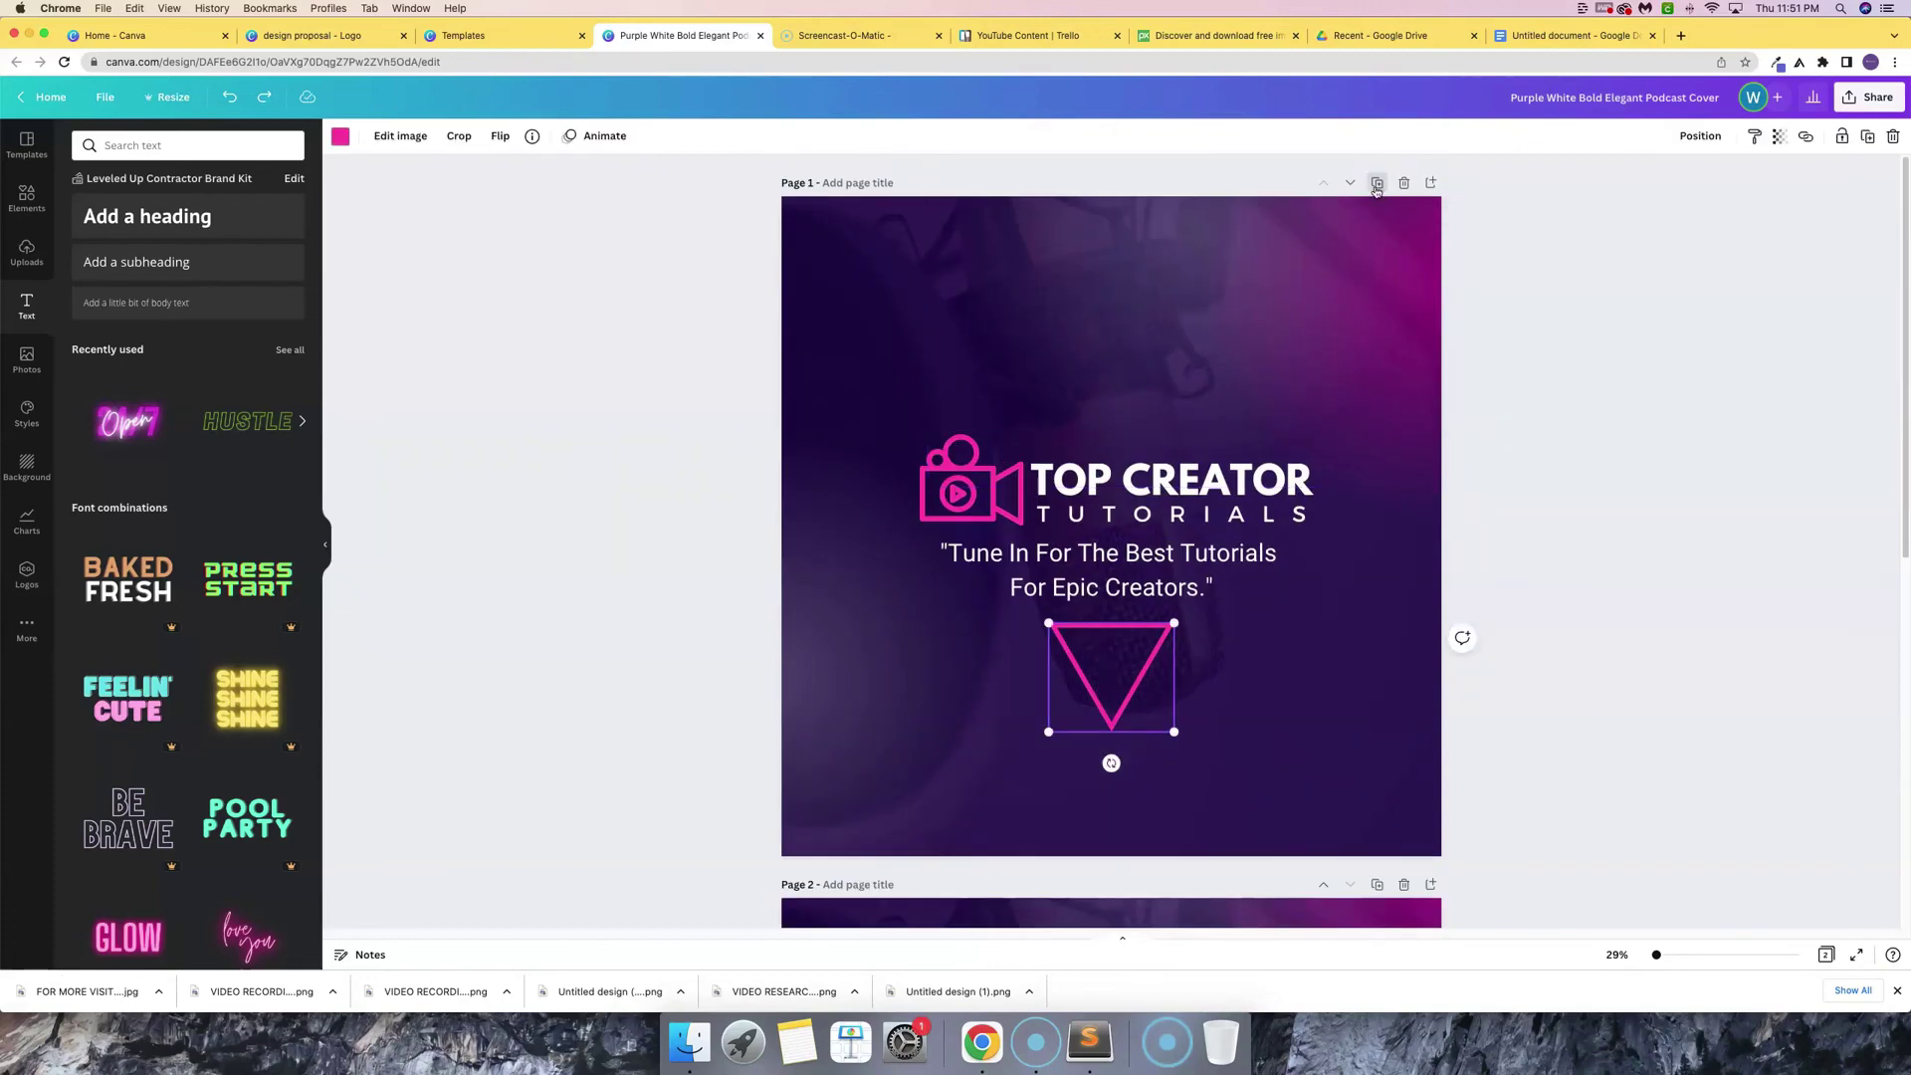
scroll(1190, 469, "down", 10)
scroll(1190, 469, "up", 10)
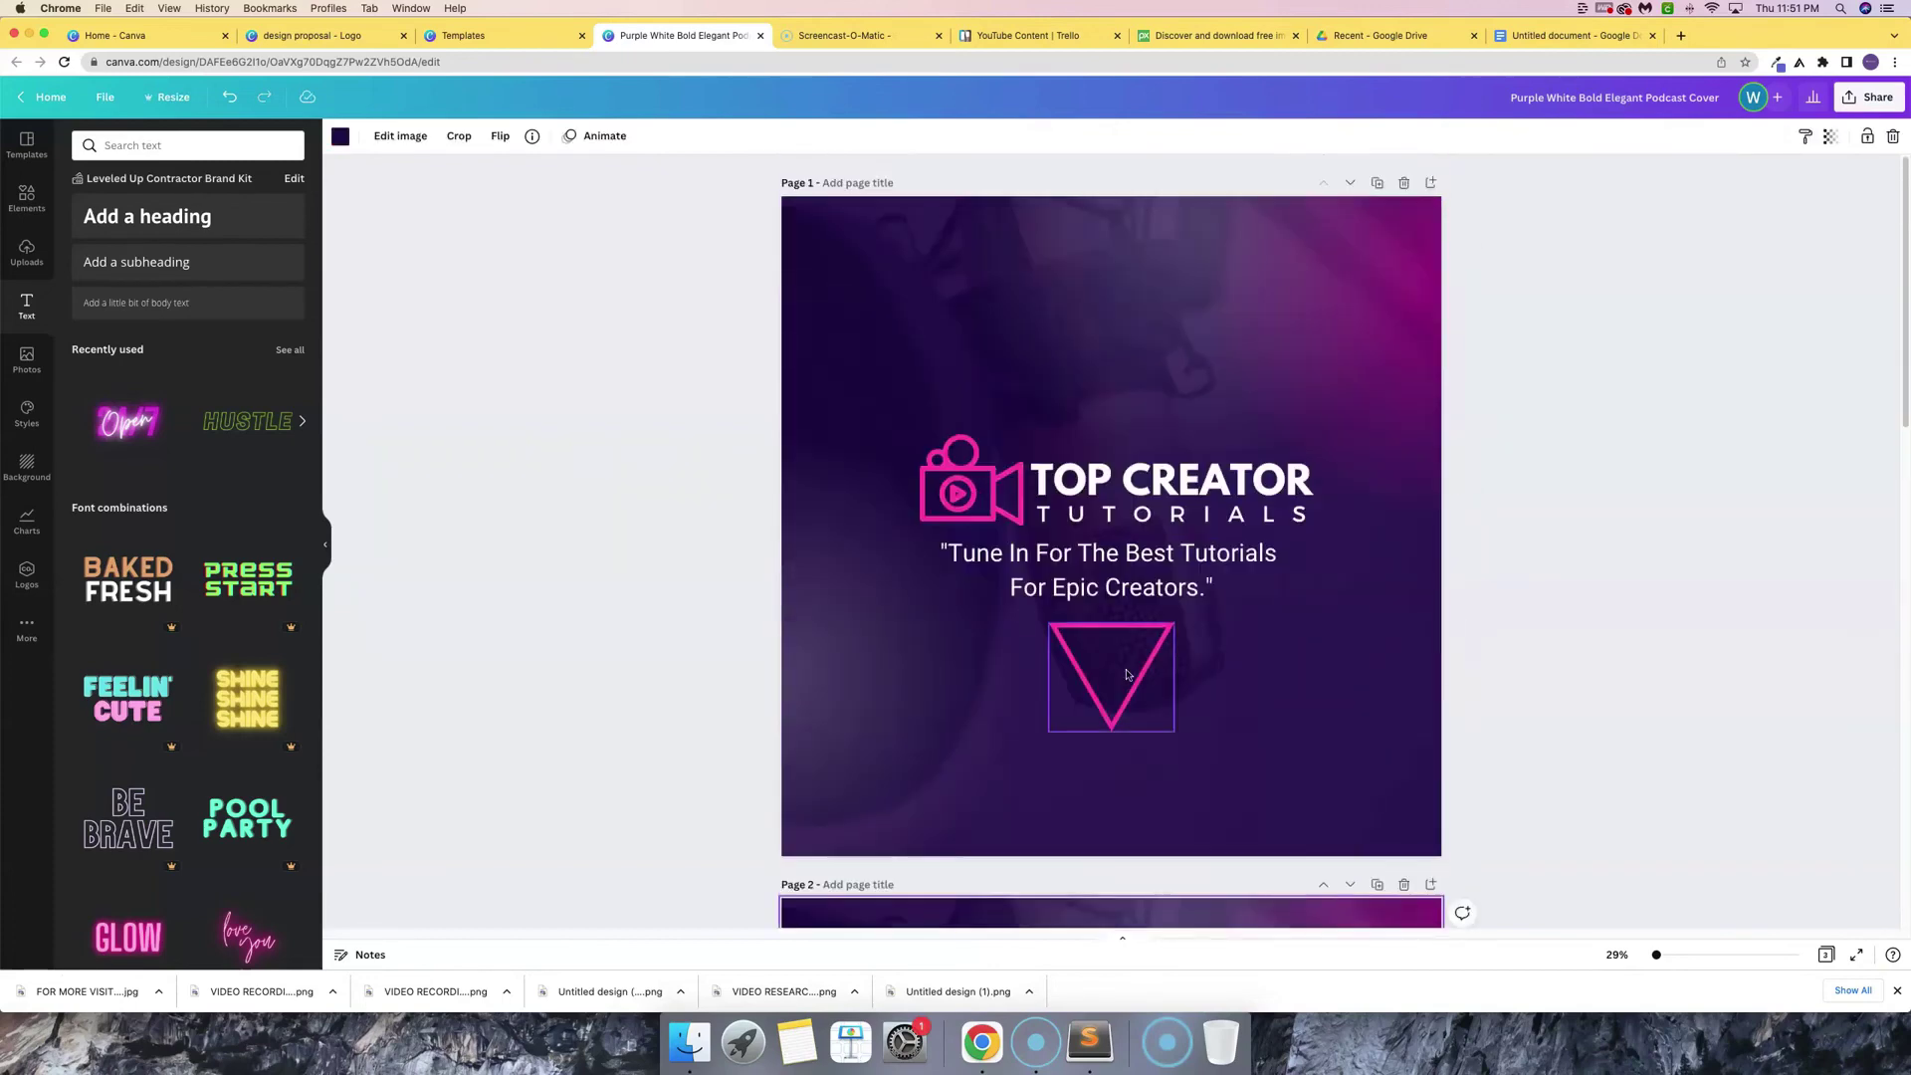
left_click(1127, 669)
key("Delete")
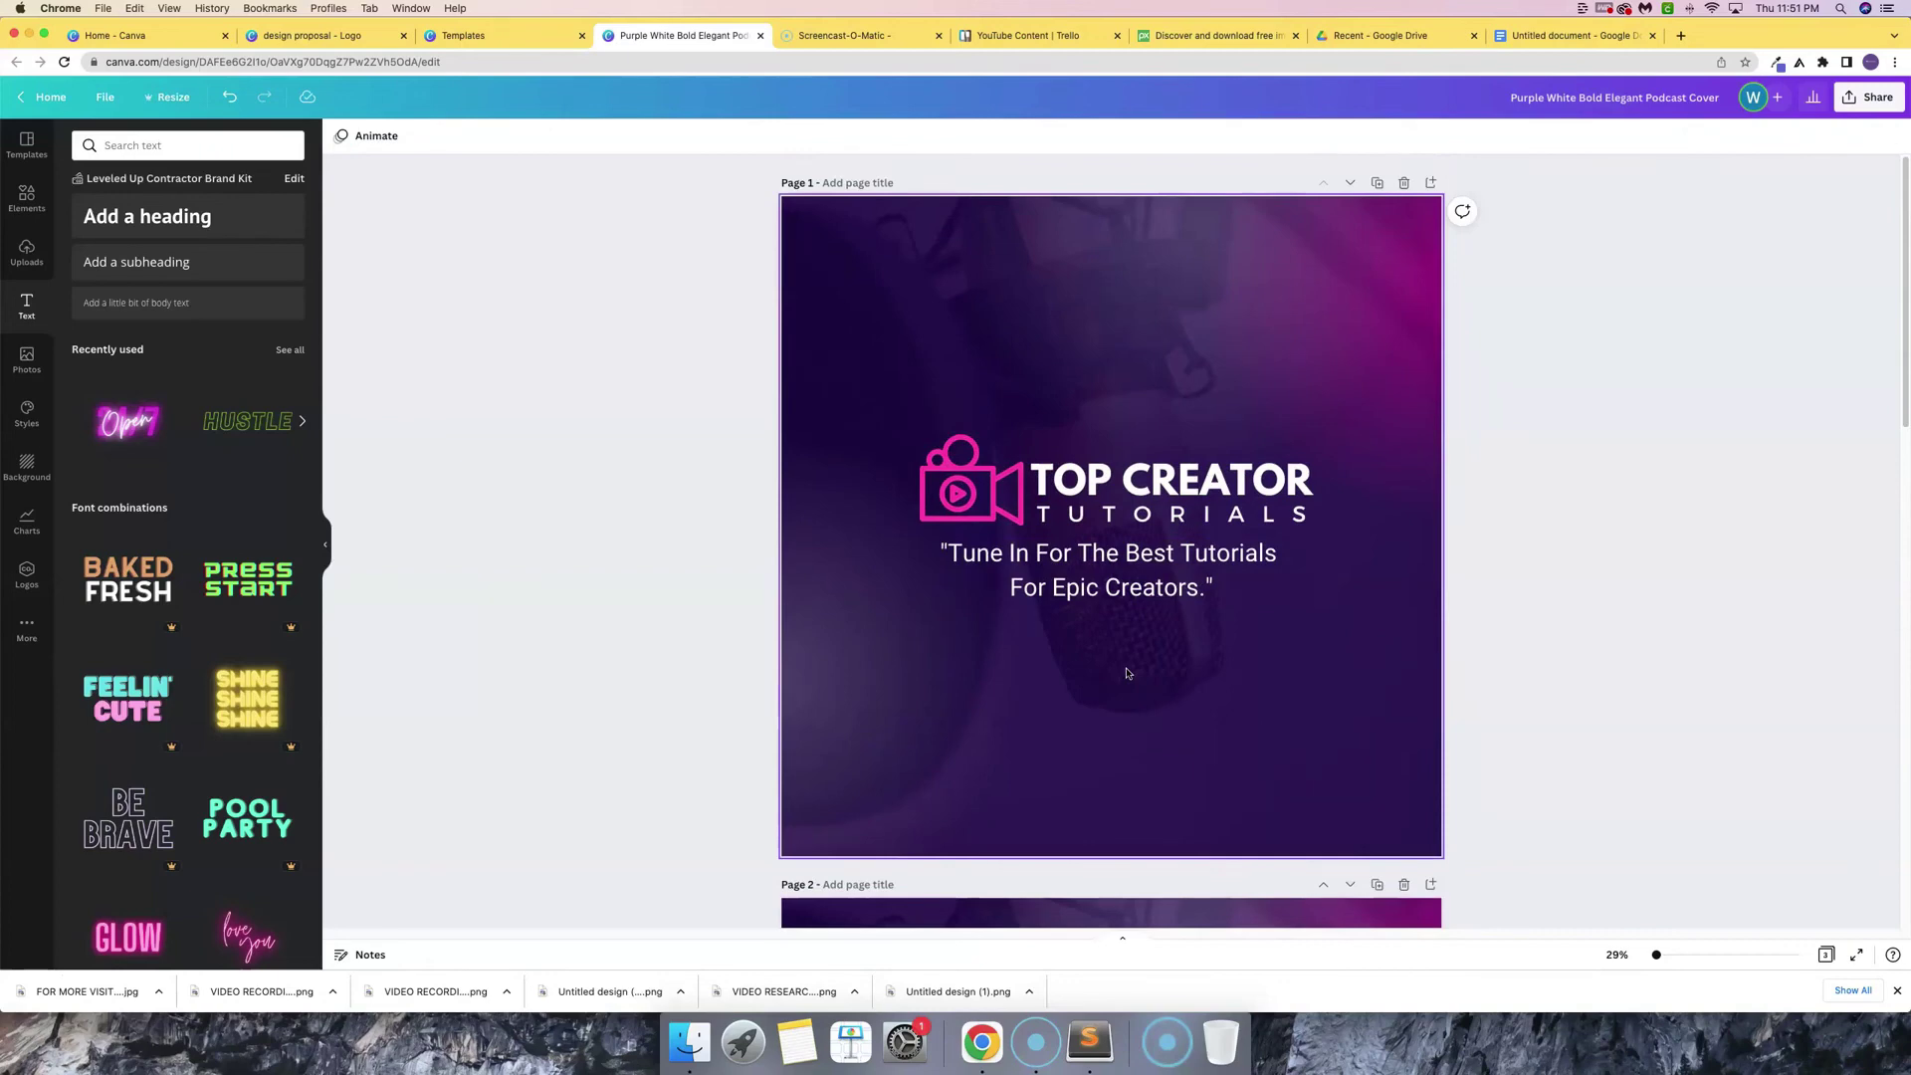
- Scroll down through the pages until page 3 with the host name is fully in view
scroll(1152, 729, "down", 10)
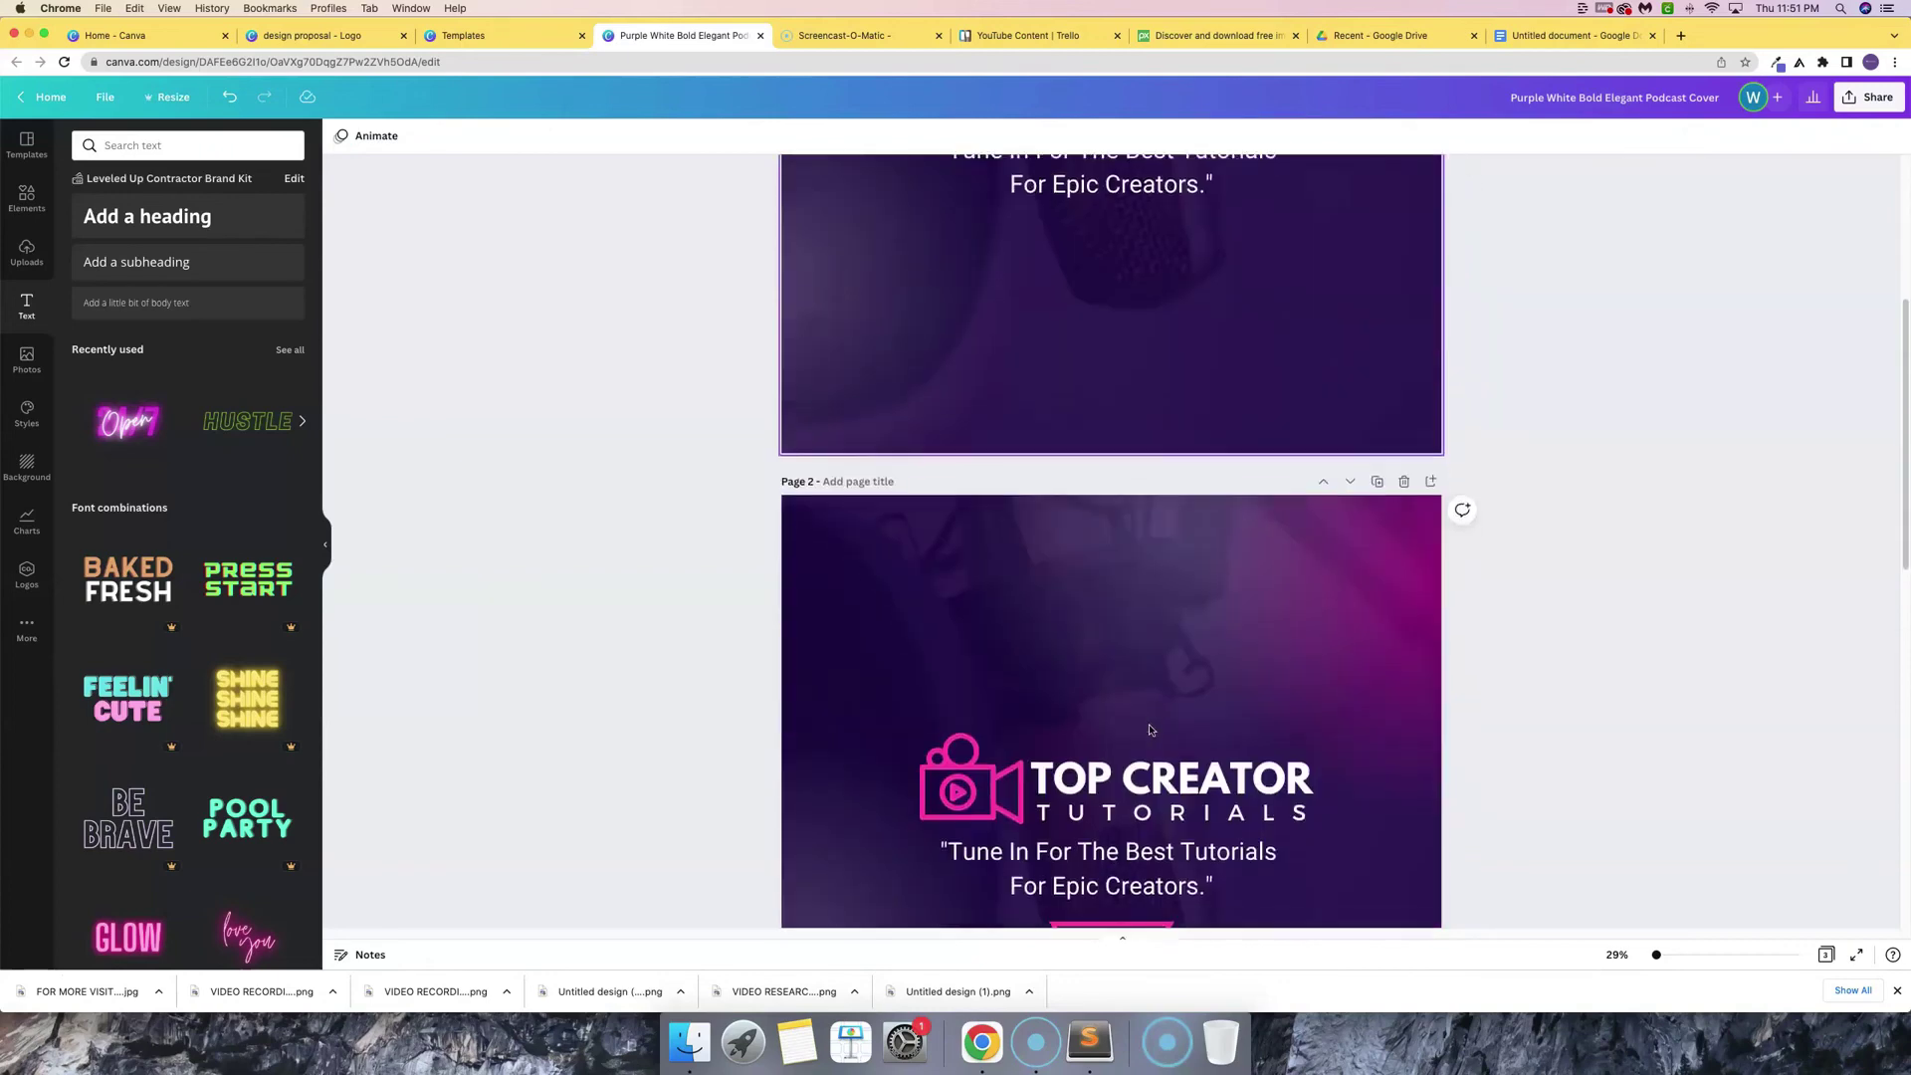
scroll(1239, 759, "down", 3)
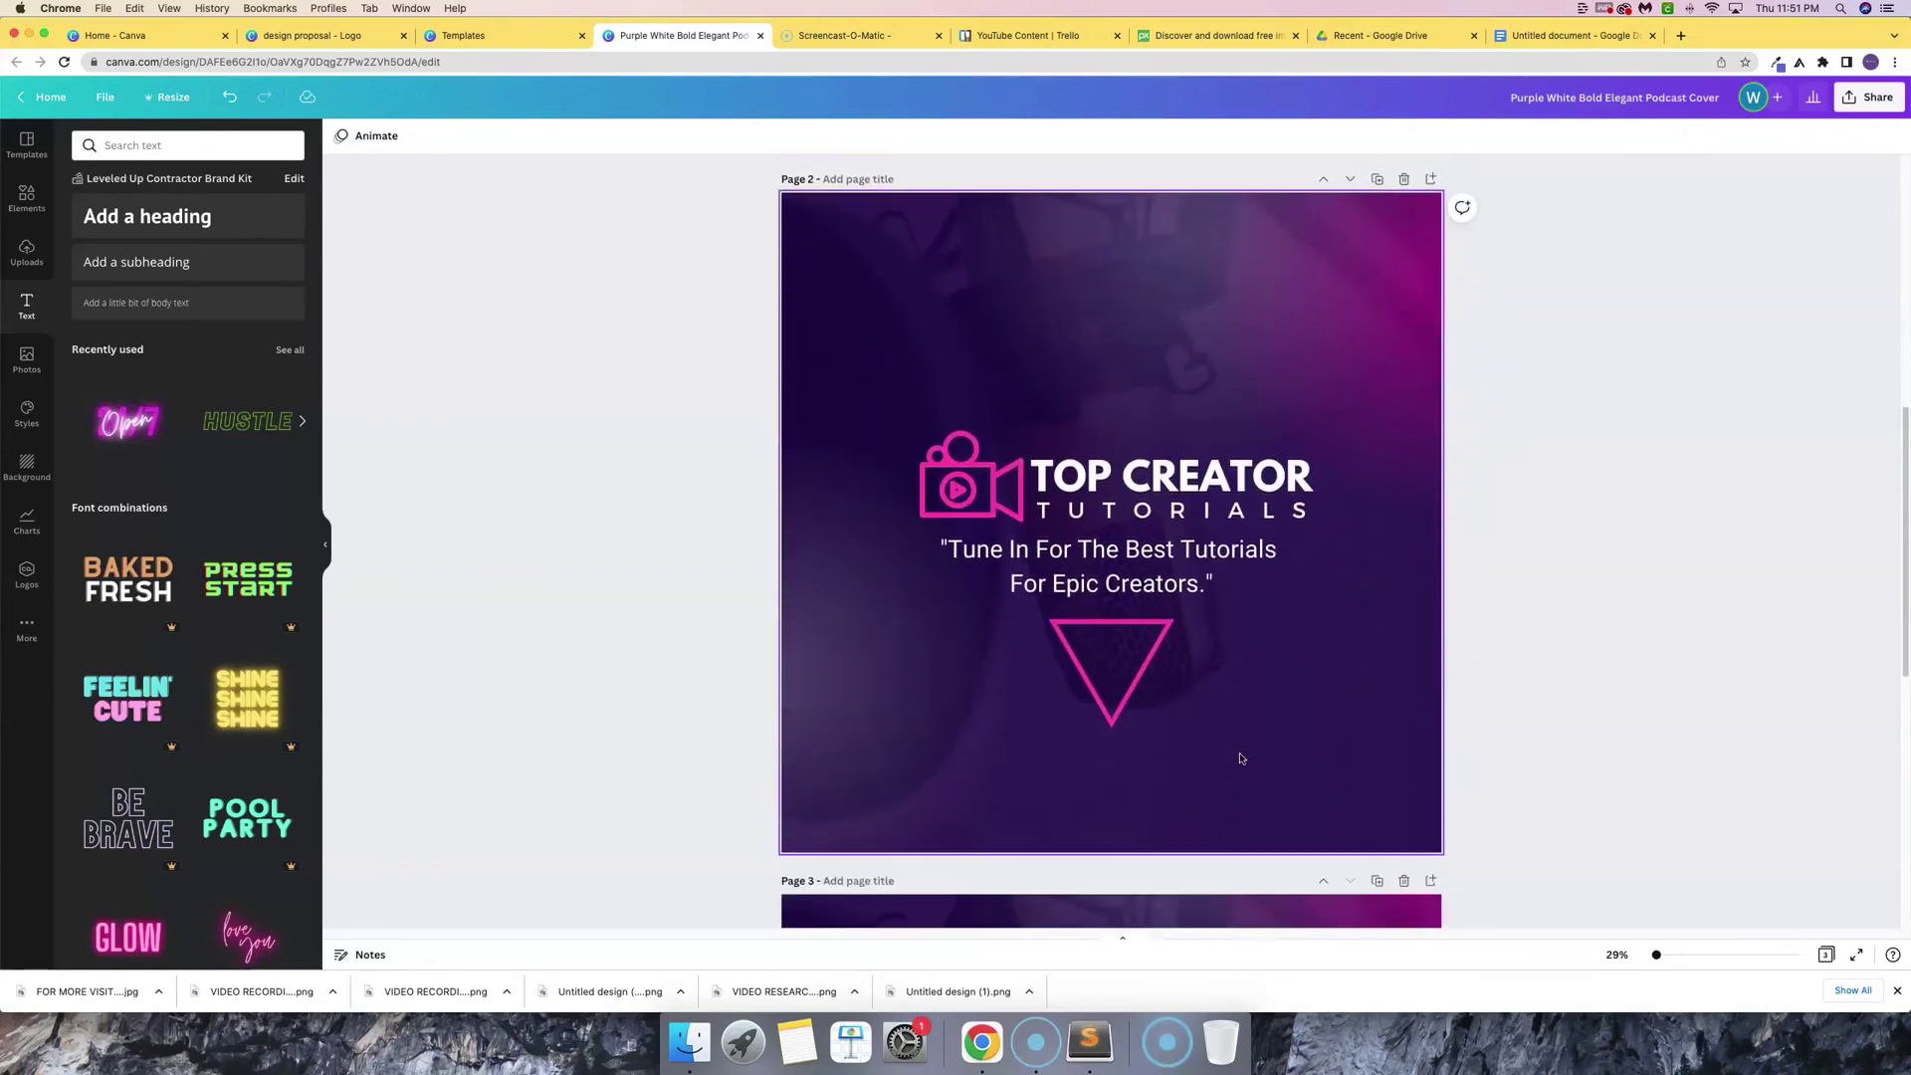
scroll(1239, 758, "down", 8)
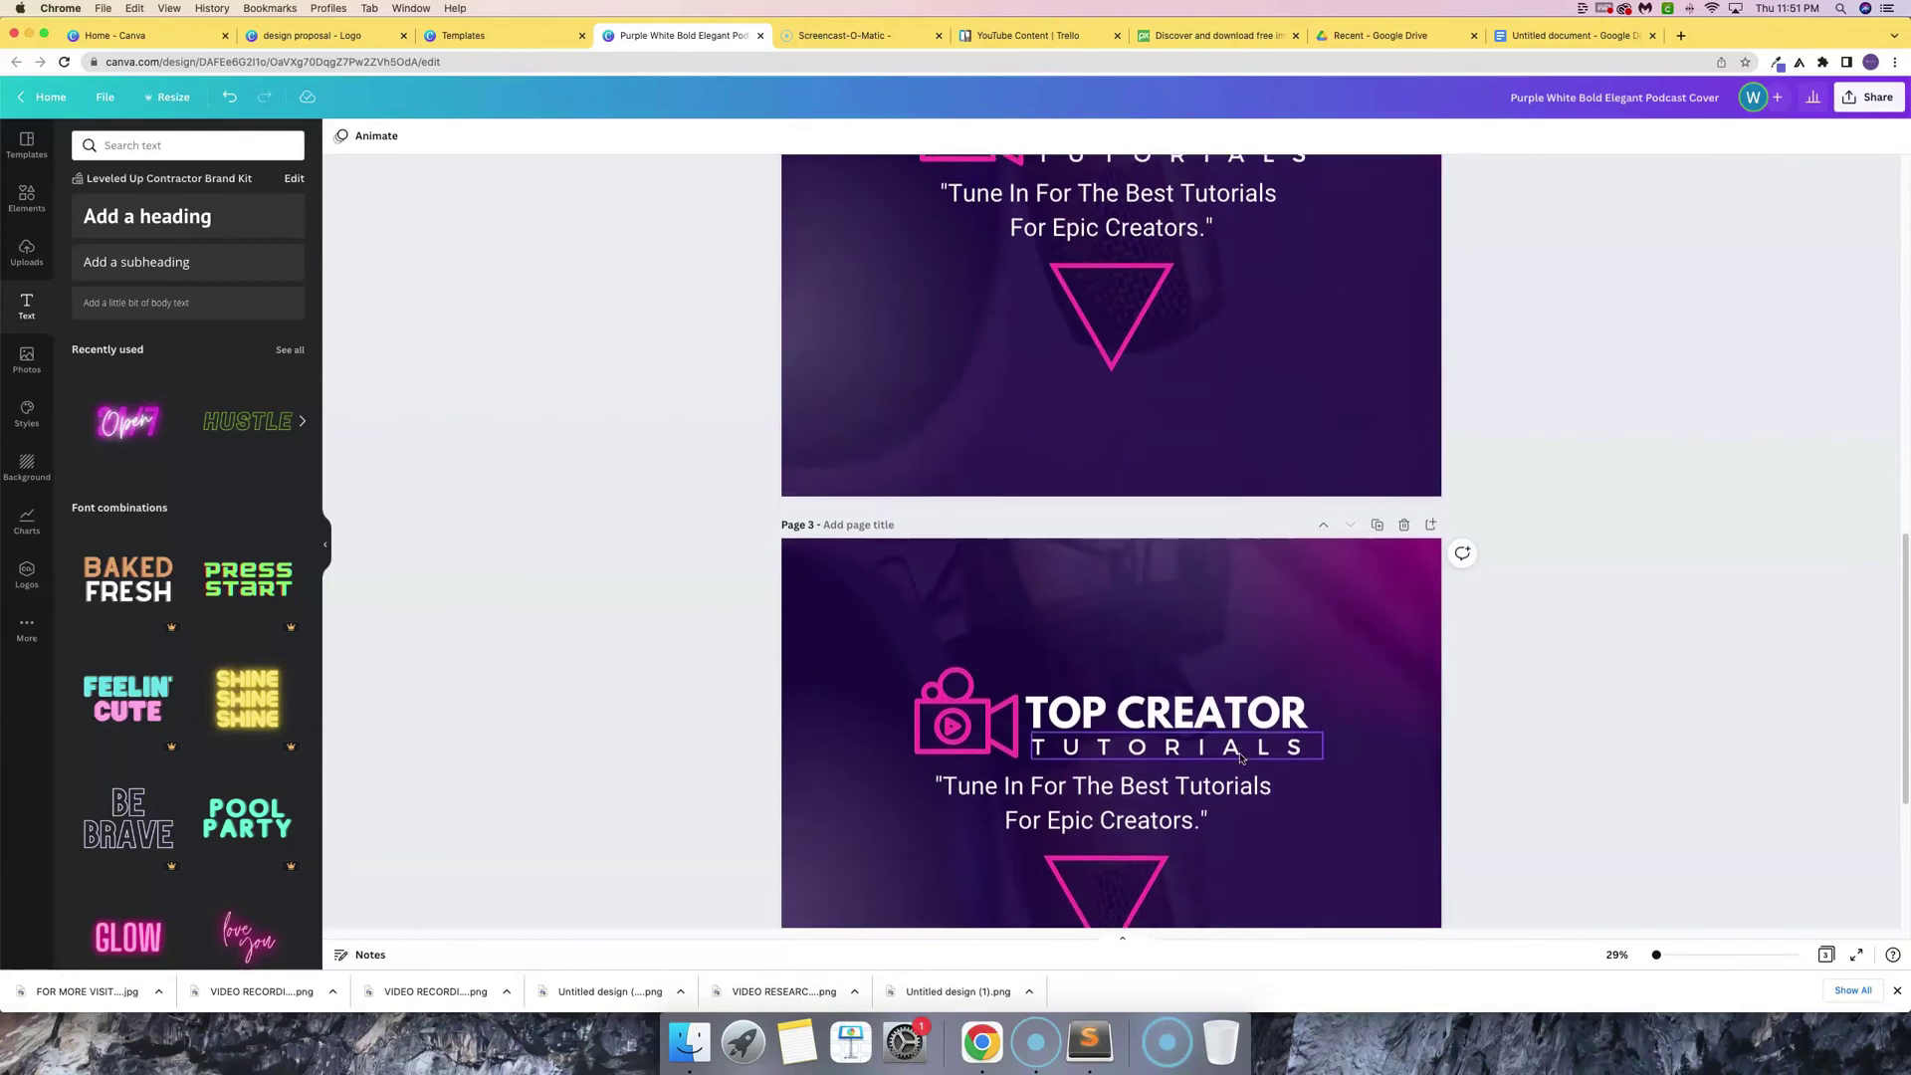
scroll(1239, 758, "down", 4)
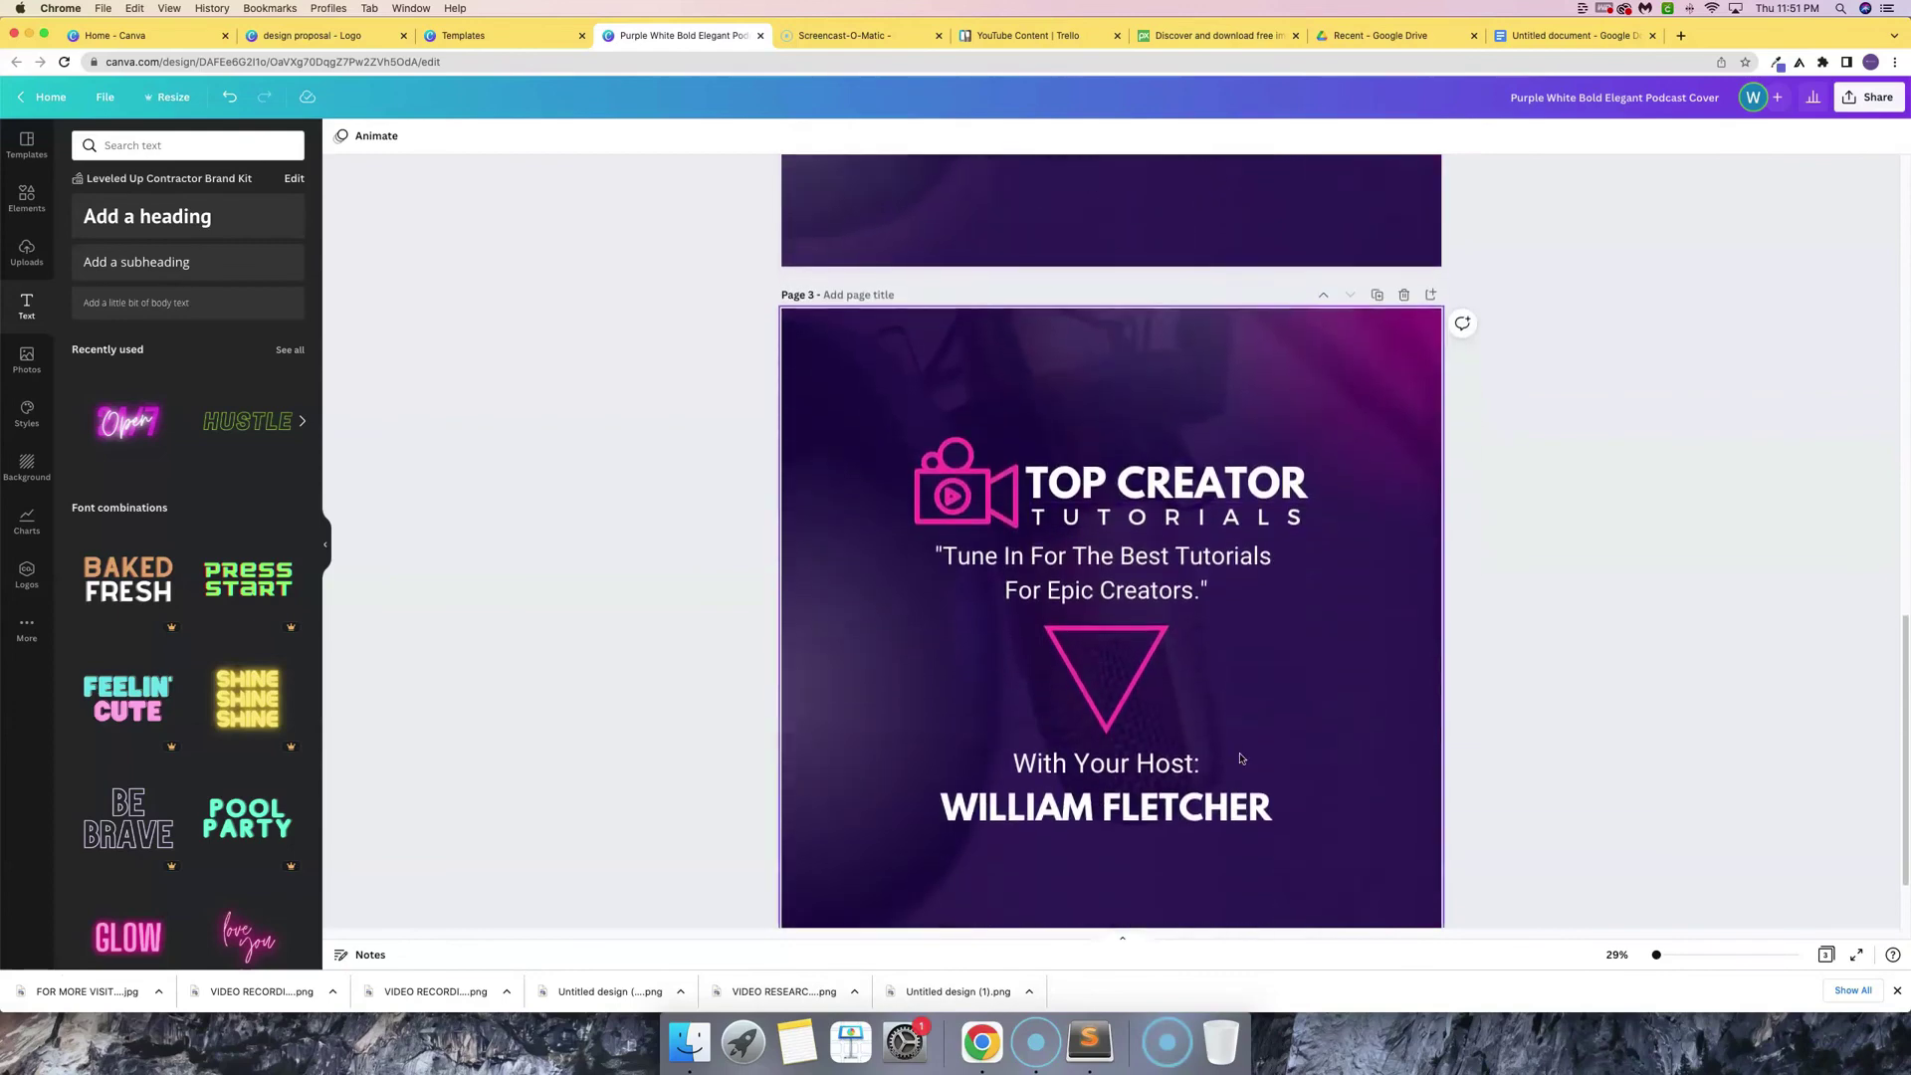